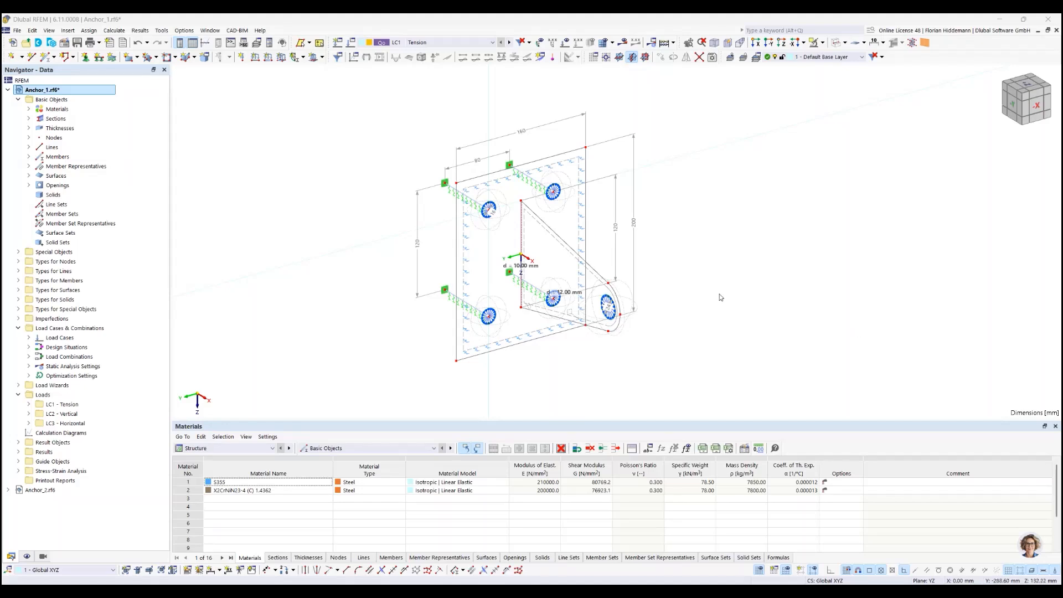
Examine the anchor model from several angles, including the base plate, the four spring-supported anchors and the eye opening in the lug.
{"action": "mouse_move", "coordinate": [667, 261]}
{"action": "middle_mouse_down", "text": "ctrl"}
{"action": "mouse_move", "coordinate": [675, 256]}
{"action": "mouse_move", "coordinate": [665, 248]}
{"action": "middle_mouse_up", "text": "ctrl"}
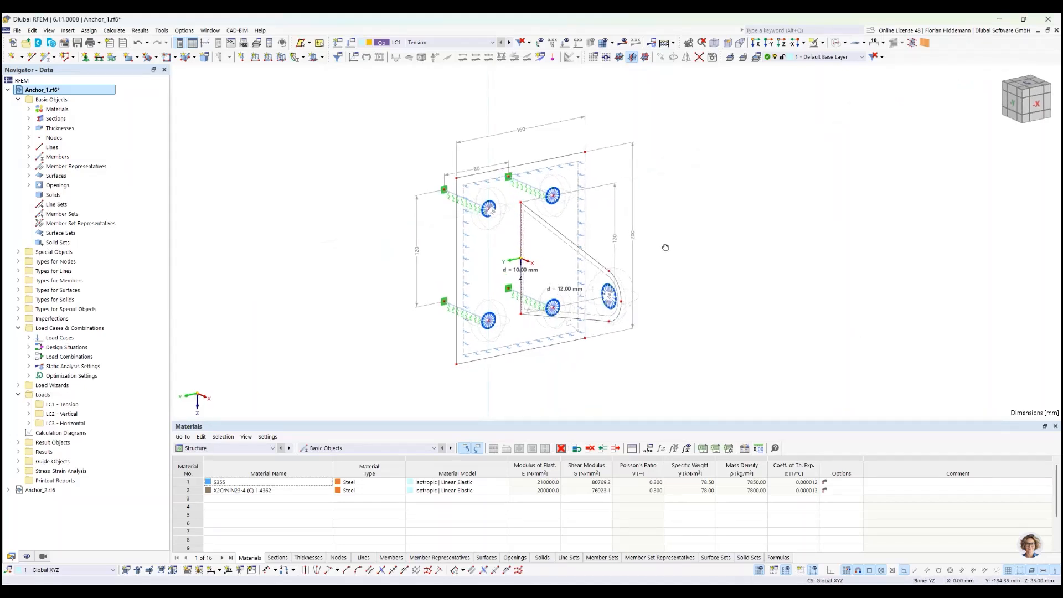
{"action": "scroll", "coordinate": [546, 256], "scroll_direction": "up", "scroll_amount": 4}
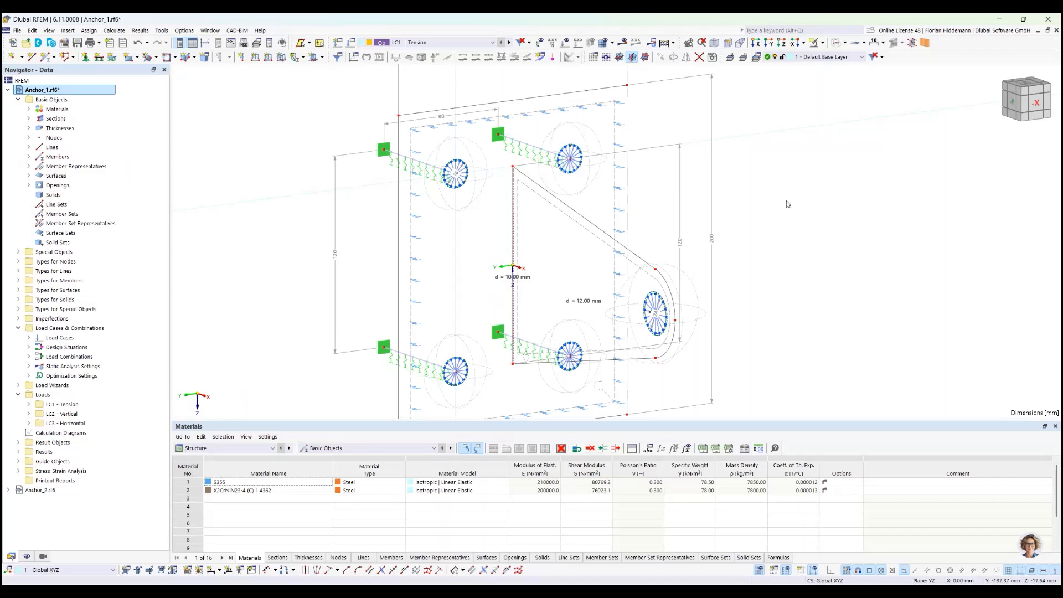
{"action": "middle_click_drag", "start_coordinate": [797, 187], "coordinate": [809, 202], "text": "ctrl"}
{"action": "middle_click_drag", "start_coordinate": [775, 267], "coordinate": [765, 230]}
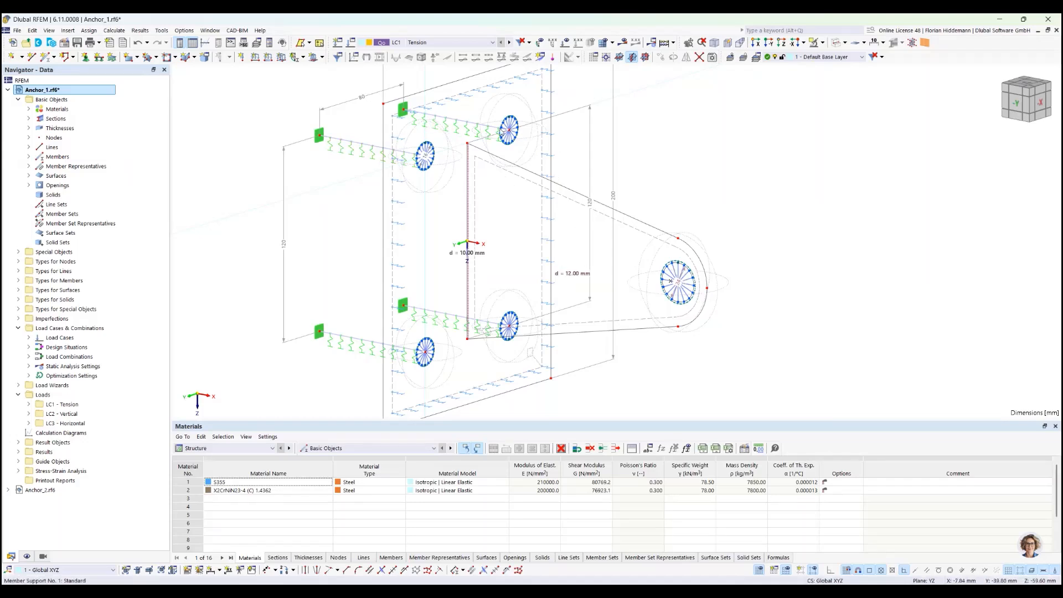
{"action": "scroll", "coordinate": [715, 297], "scroll_direction": "up", "scroll_amount": 5}
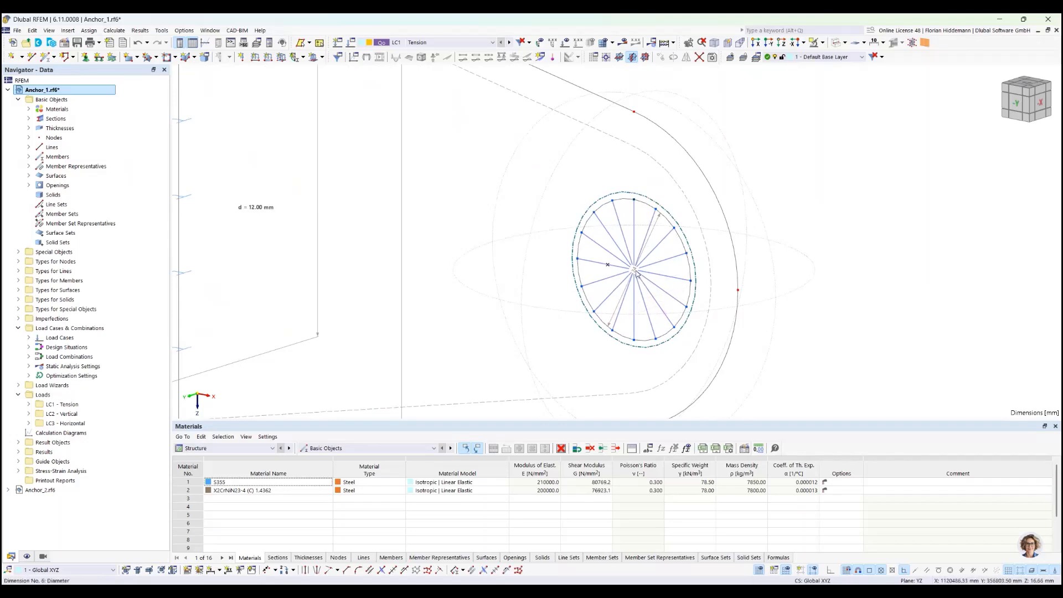
{"action": "scroll", "coordinate": [669, 293], "scroll_direction": "down", "scroll_amount": 1}
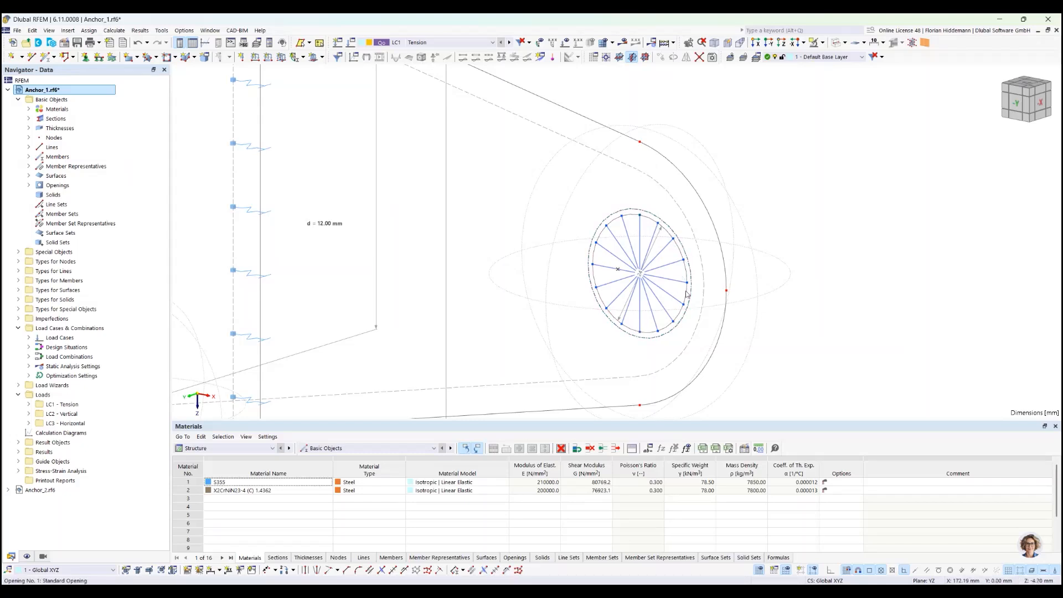
{"action": "scroll", "coordinate": [634, 335], "scroll_direction": "down", "scroll_amount": 3}
{"action": "middle_click_drag", "start_coordinate": [693, 184], "coordinate": [667, 187], "text": "ctrl"}
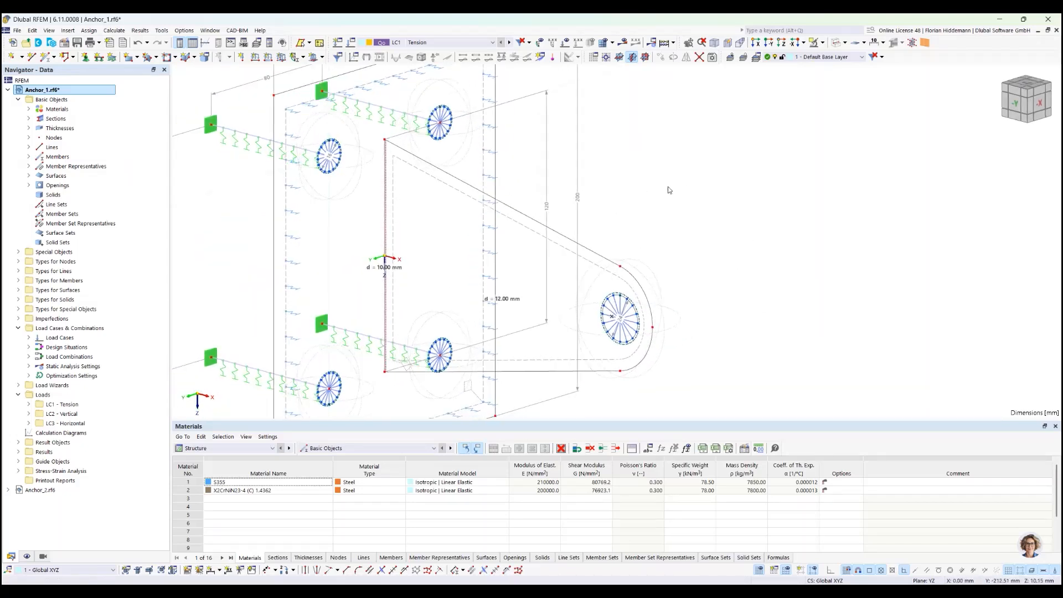
{"action": "middle_click_drag", "start_coordinate": [192, 152], "coordinate": [289, 185], "text": "ctrl"}
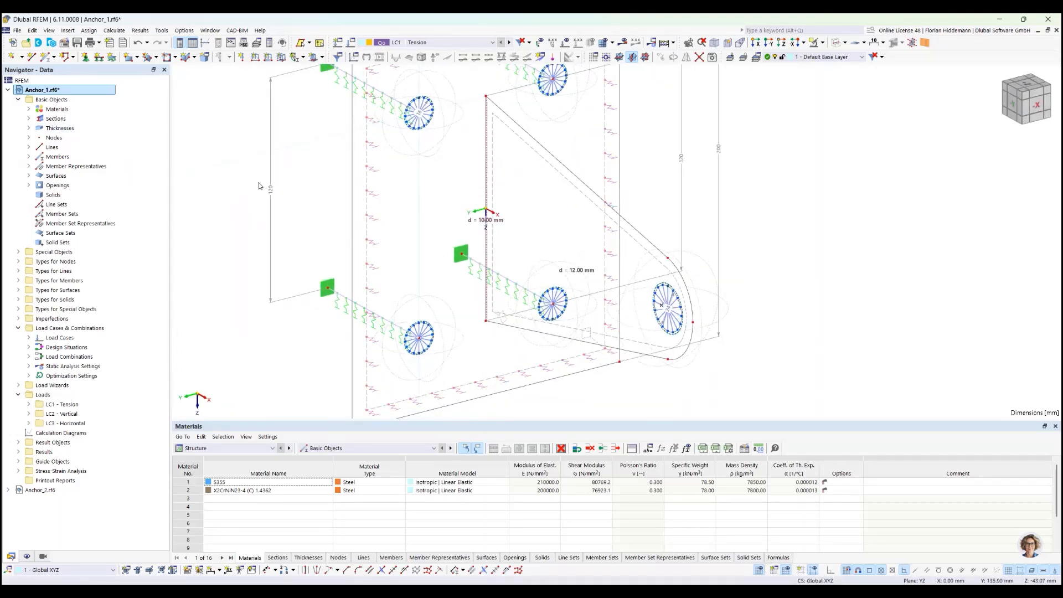
{"action": "scroll", "coordinate": [257, 185], "scroll_direction": "down", "scroll_amount": 4}
{"action": "middle_click_drag", "start_coordinate": [545, 169], "coordinate": [626, 225]}
{"action": "scroll", "coordinate": [316, 221], "scroll_direction": "up", "scroll_amount": 5}
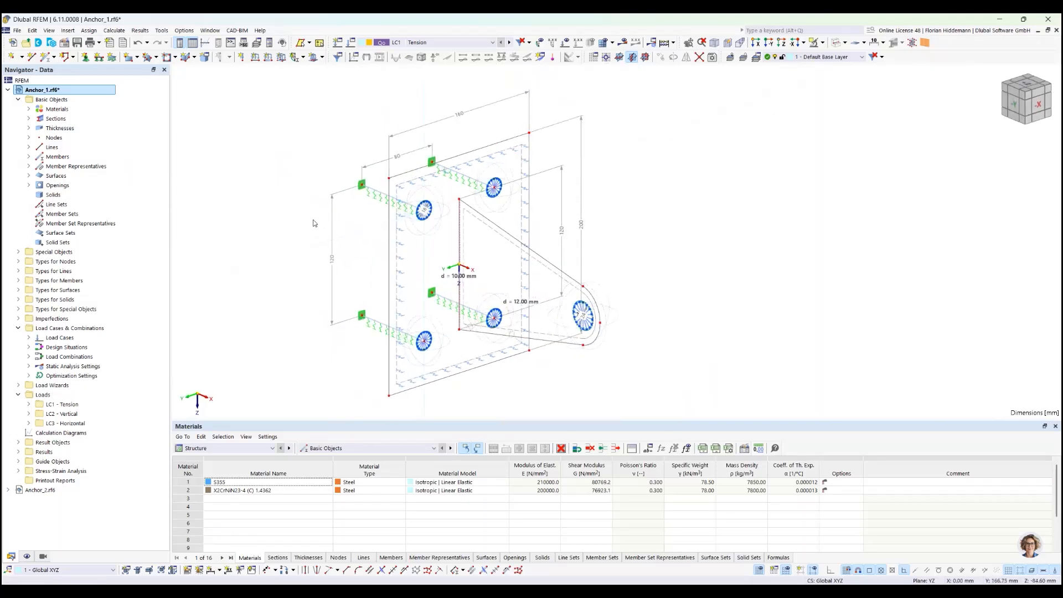
{"action": "middle_click_drag", "start_coordinate": [743, 212], "coordinate": [719, 200], "text": "ctrl"}
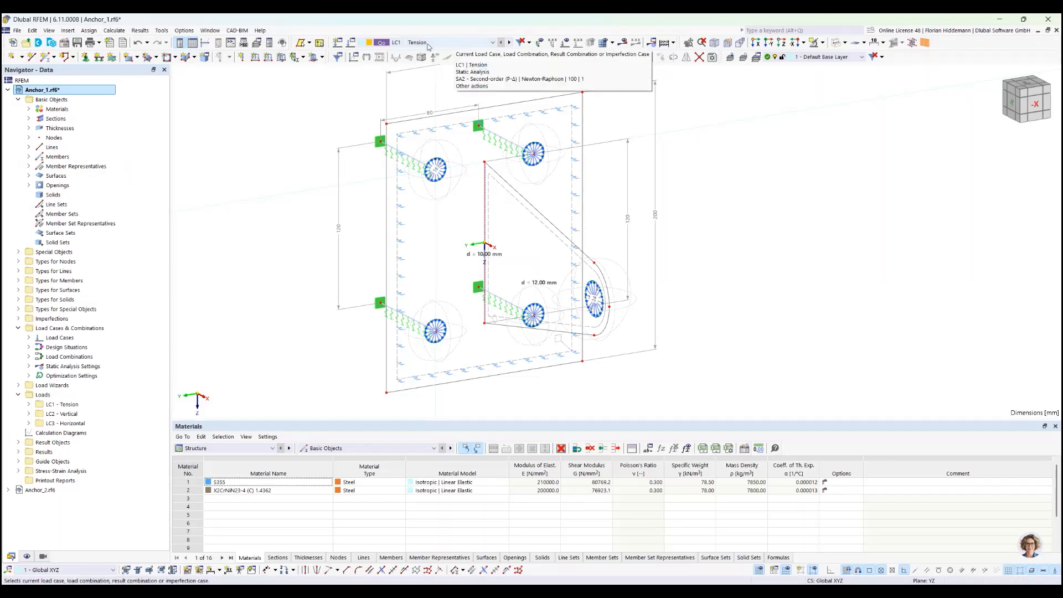
Review the base settings, load cases and load combinations of the model, and close the dialog without changes.
{"action": "left_click", "coordinate": [352, 44]}
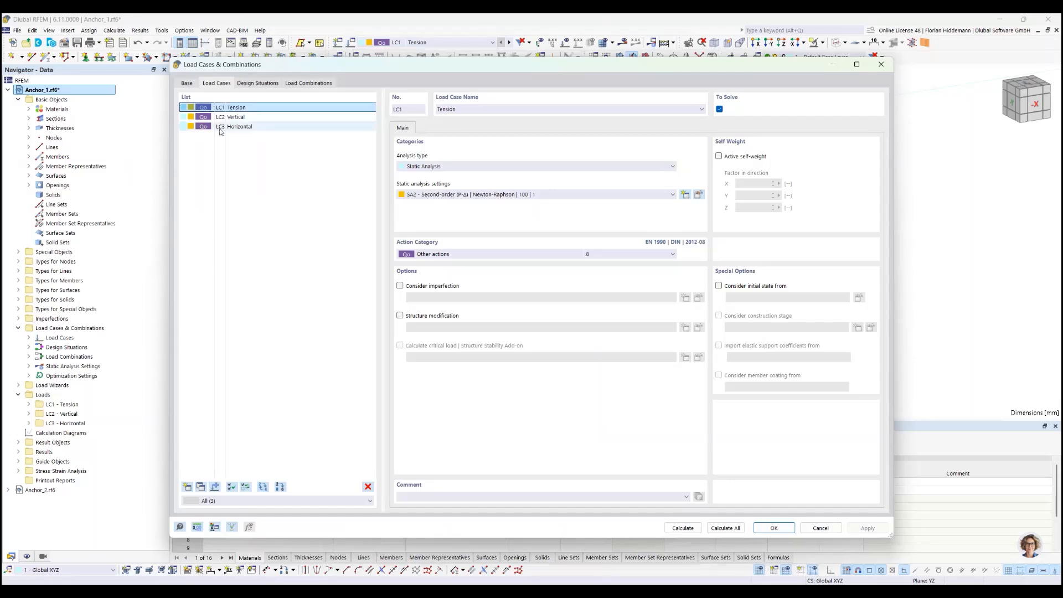
{"action": "left_click", "coordinate": [187, 84]}
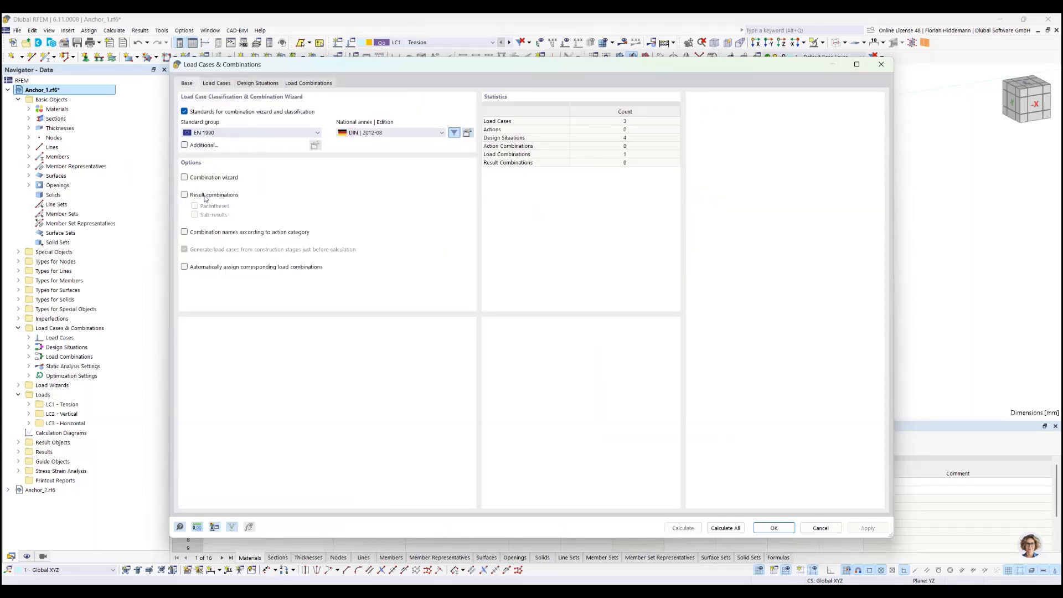
{"action": "left_click", "coordinate": [232, 84]}
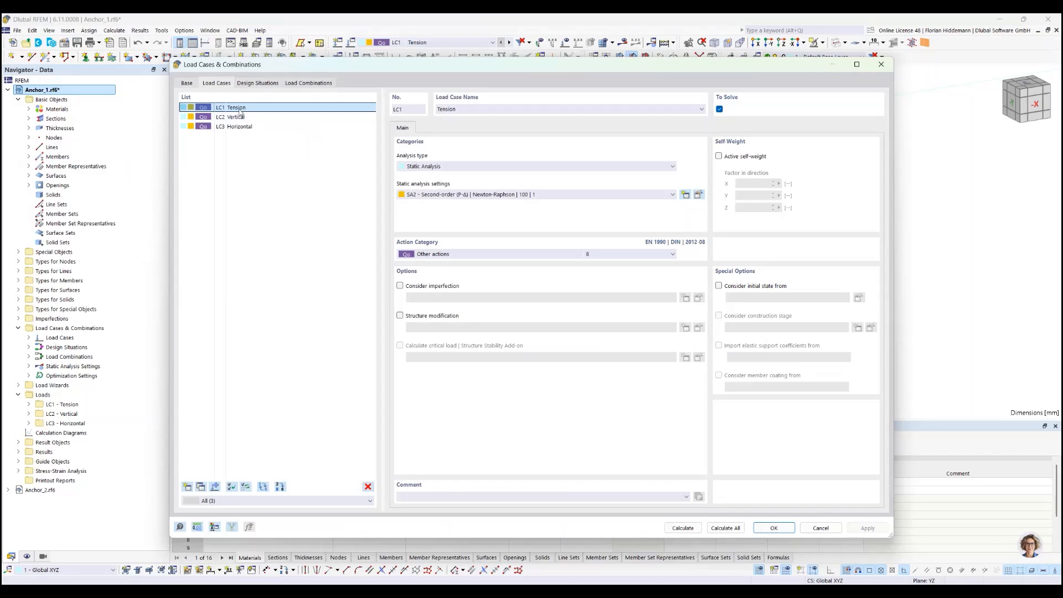
{"action": "left_click", "coordinate": [310, 84]}
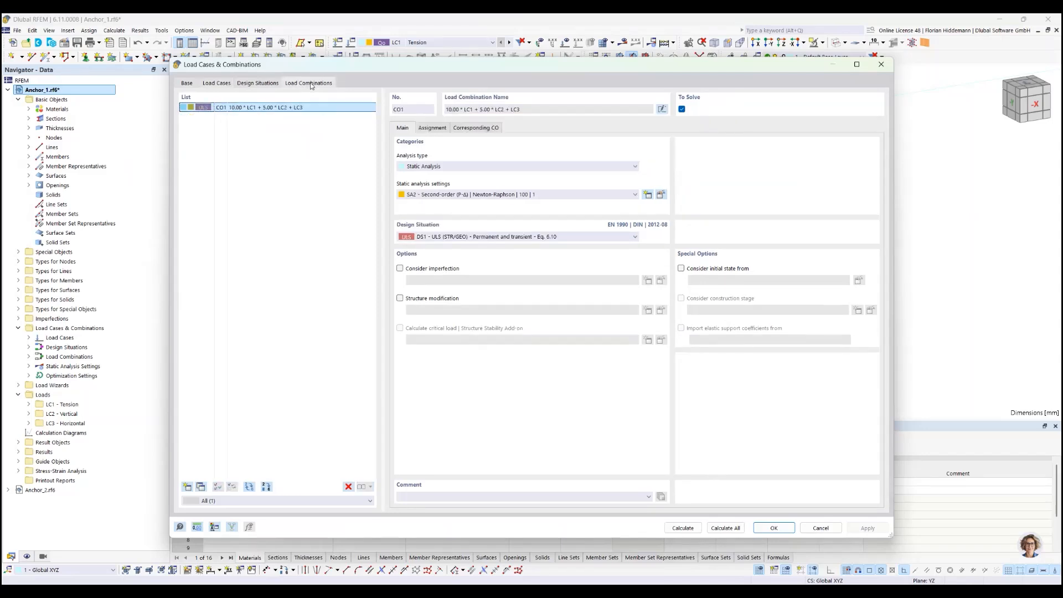
{"action": "left_click", "coordinate": [228, 86]}
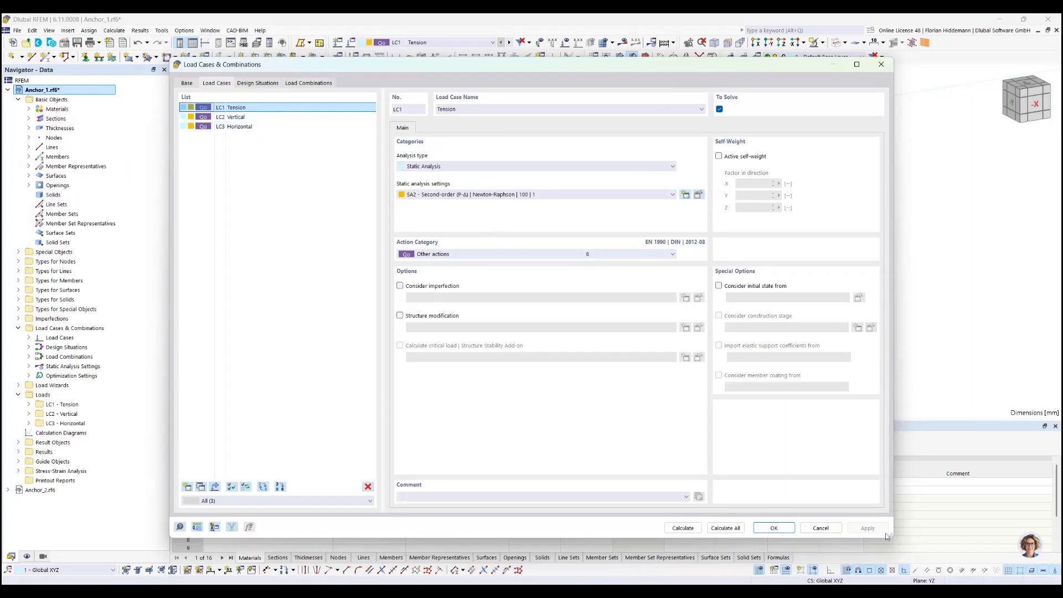
{"action": "left_click", "coordinate": [821, 527]}
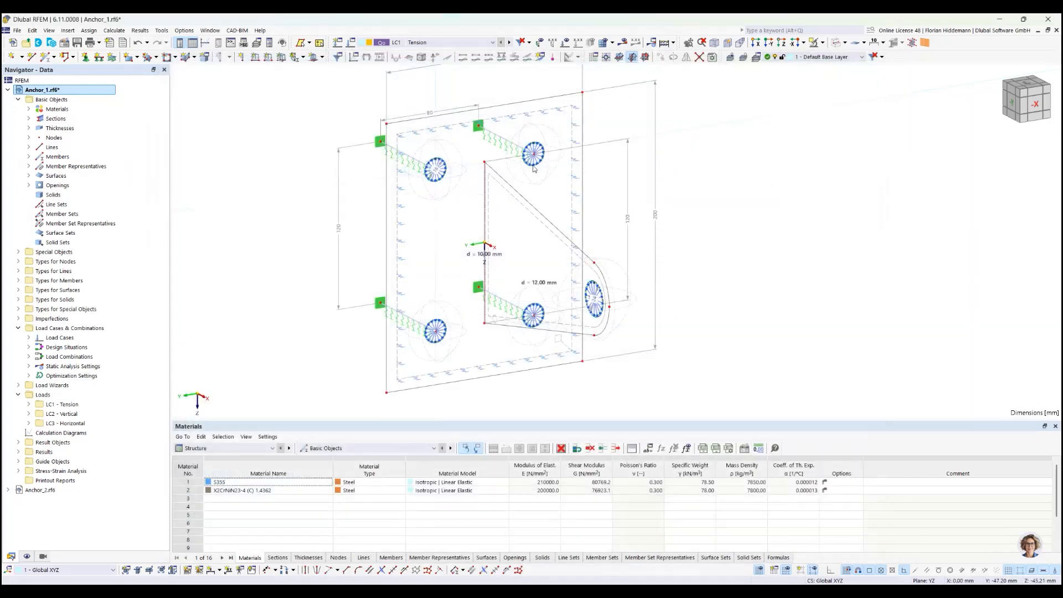
Show the loads of LC1 Tension on the model around the lug's eye opening.
{"action": "left_click", "coordinate": [565, 42]}
{"action": "middle_click_drag", "start_coordinate": [729, 308], "coordinate": [686, 317], "text": "ctrl"}
{"action": "scroll", "coordinate": [685, 317], "scroll_direction": "up", "scroll_amount": 6}
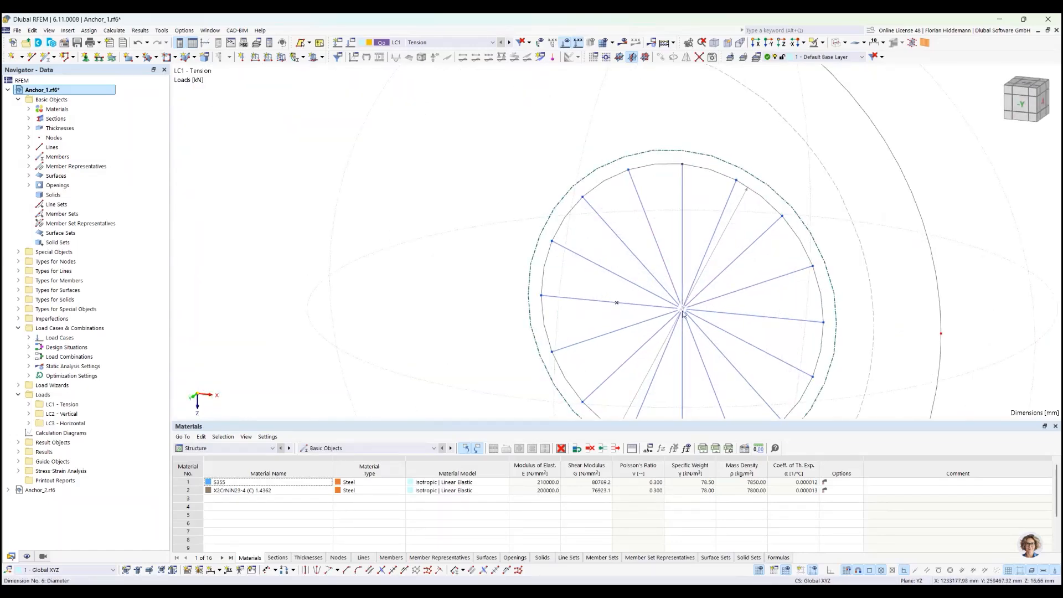
Hide the dimensions guide objects in the model view.
{"action": "left_click", "coordinate": [682, 314]}
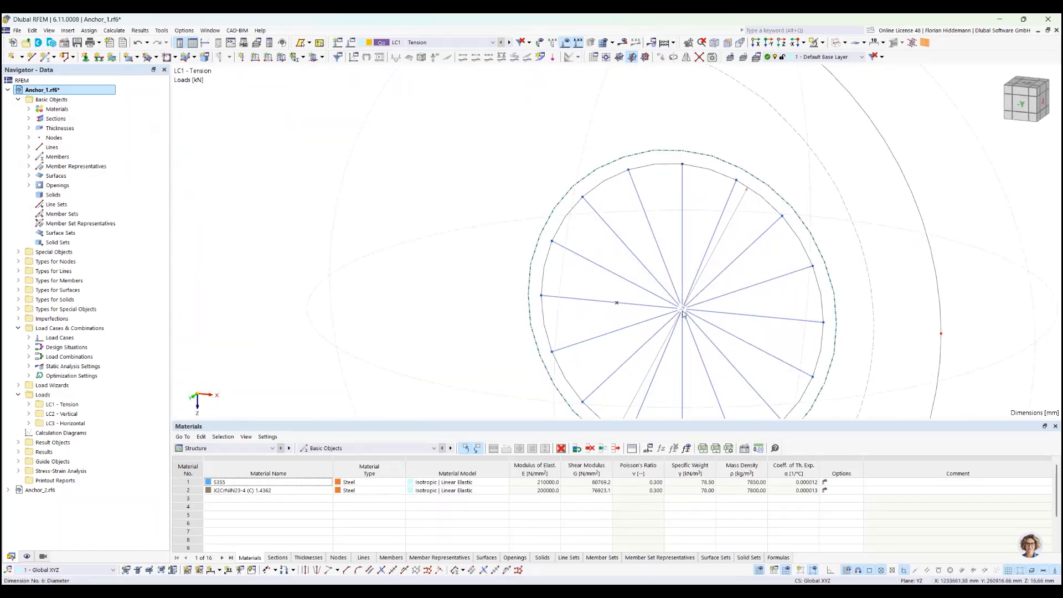
{"action": "left_click", "coordinate": [29, 557]}
{"action": "scroll", "coordinate": [33, 434], "scroll_direction": "down", "scroll_amount": 12}
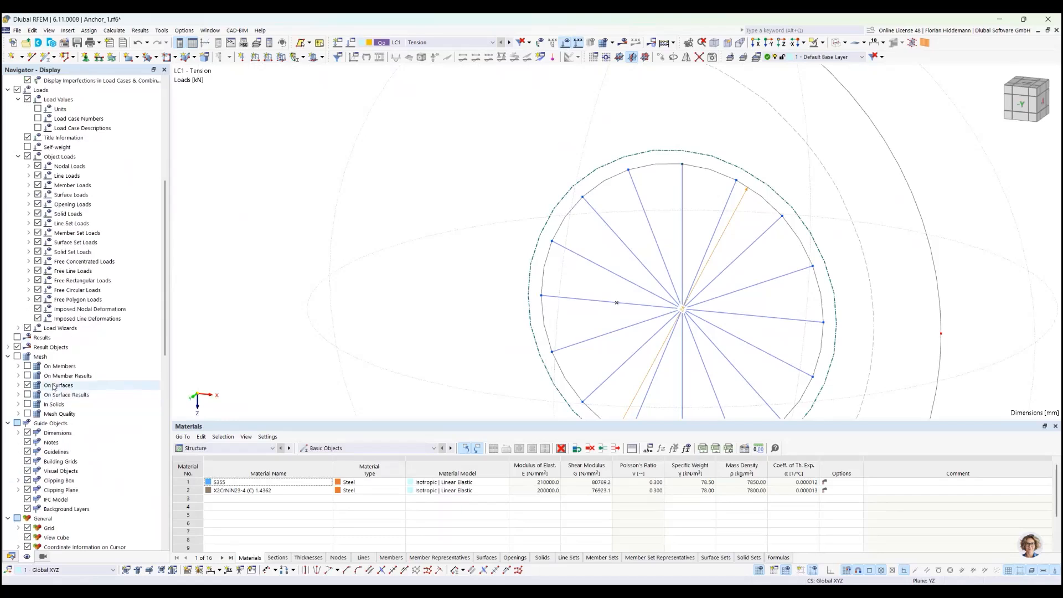
{"action": "left_click", "coordinate": [29, 347]}
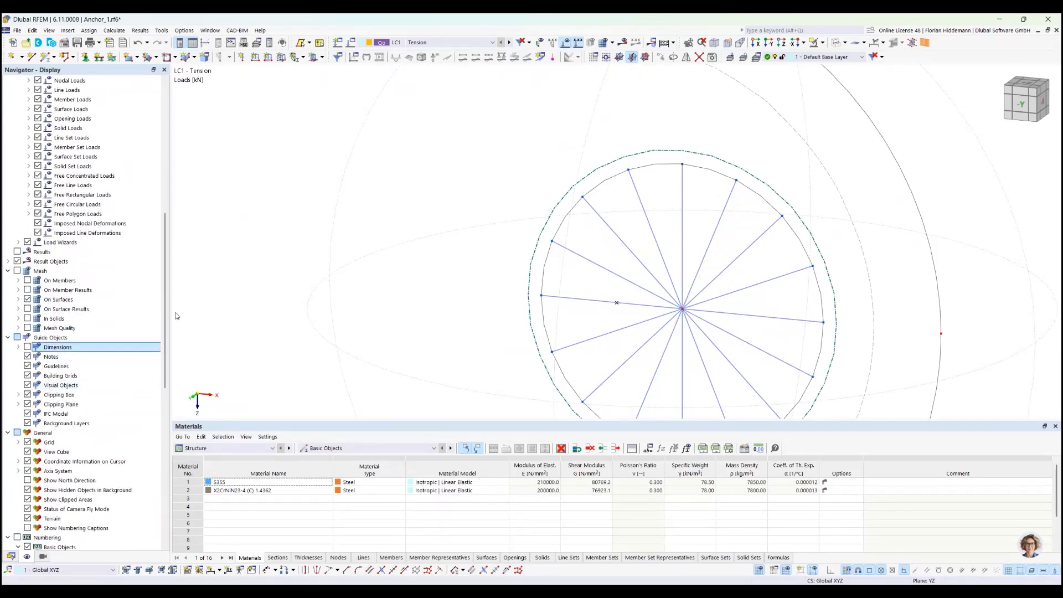
{"action": "scroll", "coordinate": [668, 254], "scroll_direction": "down", "scroll_amount": 3}
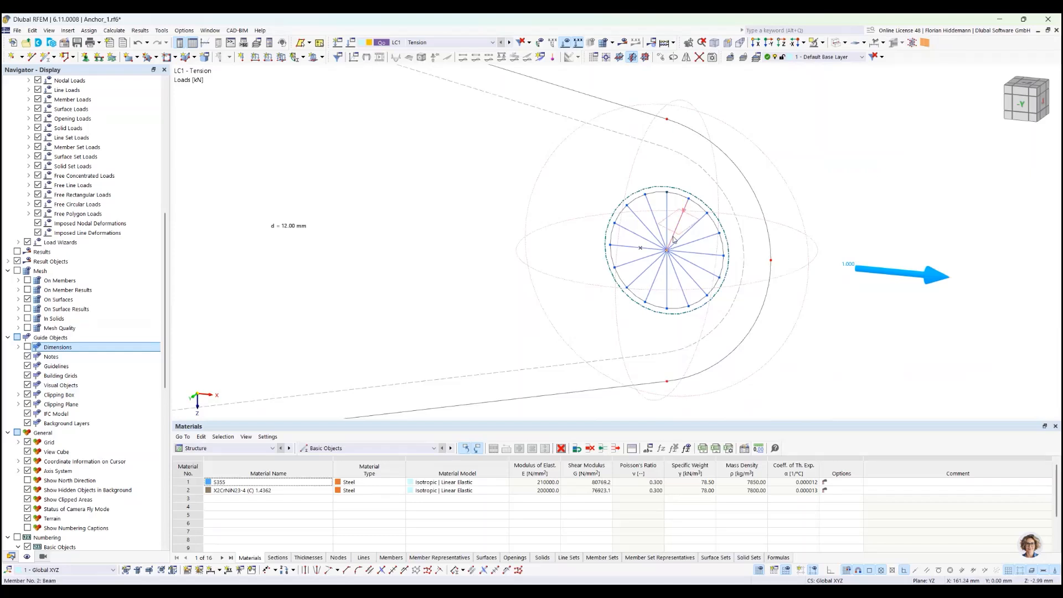
Step through load cases LC2 Vertical and LC3 Horizontal to compare load directions, and return to LC1 Tension.
{"action": "scroll", "coordinate": [884, 283], "scroll_direction": "down", "scroll_amount": 3}
{"action": "middle_click_drag", "start_coordinate": [884, 283], "coordinate": [636, 243], "text": "ctrl"}
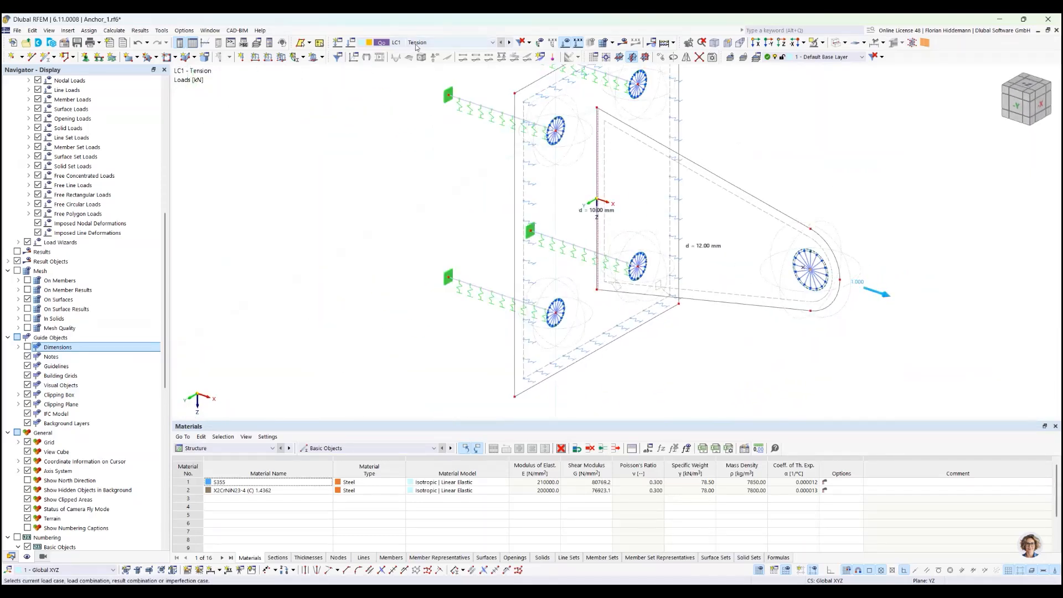
{"action": "scroll", "coordinate": [416, 47], "scroll_direction": "down", "scroll_amount": 1}
{"action": "middle_click_drag", "start_coordinate": [844, 206], "coordinate": [795, 196], "text": "ctrl"}
{"action": "scroll", "coordinate": [417, 46], "scroll_direction": "down", "scroll_amount": 1}
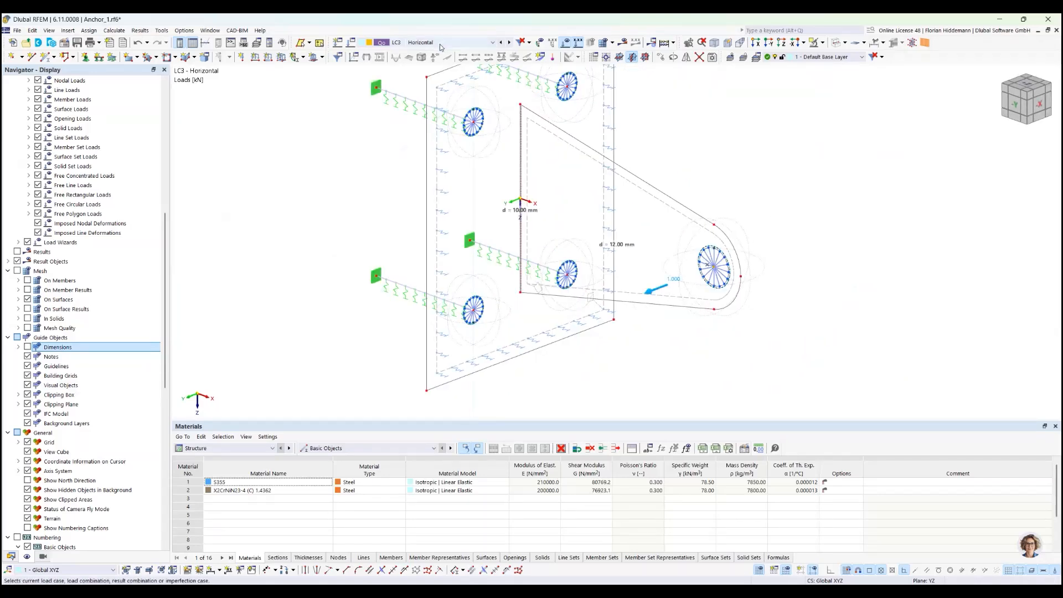
{"action": "middle_click_drag", "start_coordinate": [867, 206], "coordinate": [839, 206], "text": "ctrl"}
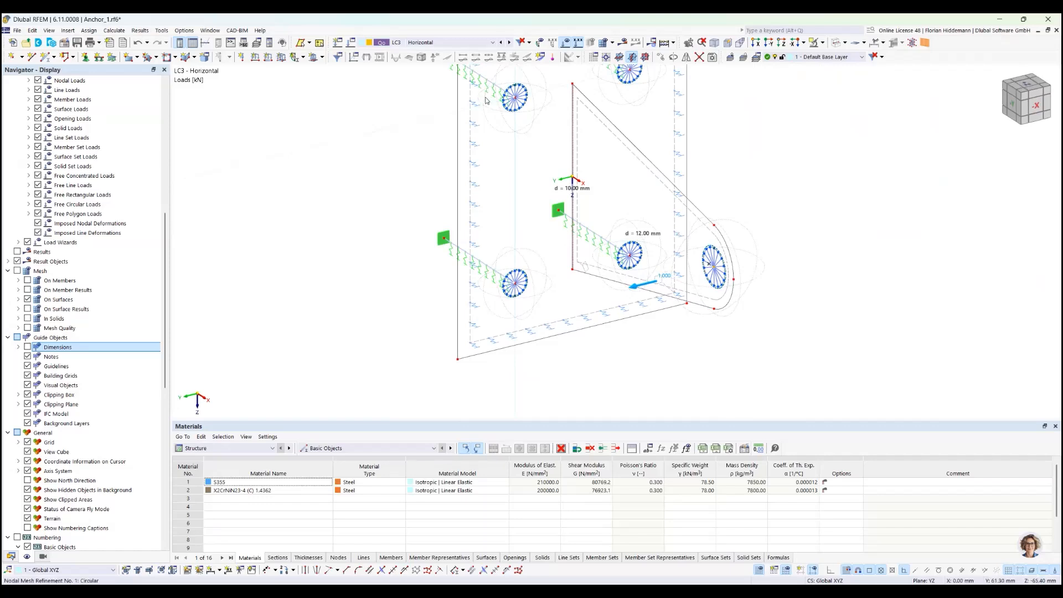
{"action": "left_click", "coordinate": [455, 43]}
{"action": "left_click", "coordinate": [440, 51]}
Inspect the radial beam members in the lug's eye opening using the transparent model display, and return to the wireframe model.
{"action": "scroll", "coordinate": [711, 275], "scroll_direction": "up", "scroll_amount": 3}
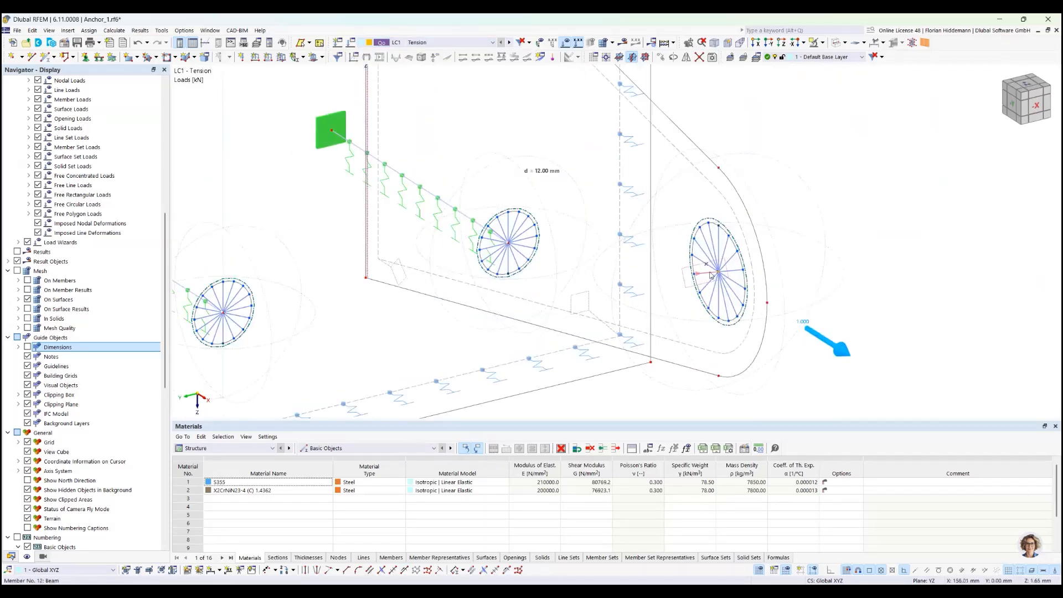
{"action": "mouse_move", "coordinate": [739, 272]}
{"action": "middle_mouse_down", "text": "ctrl"}
{"action": "mouse_move", "coordinate": [790, 265]}
{"action": "mouse_move", "coordinate": [751, 268]}
{"action": "middle_mouse_up", "text": "ctrl"}
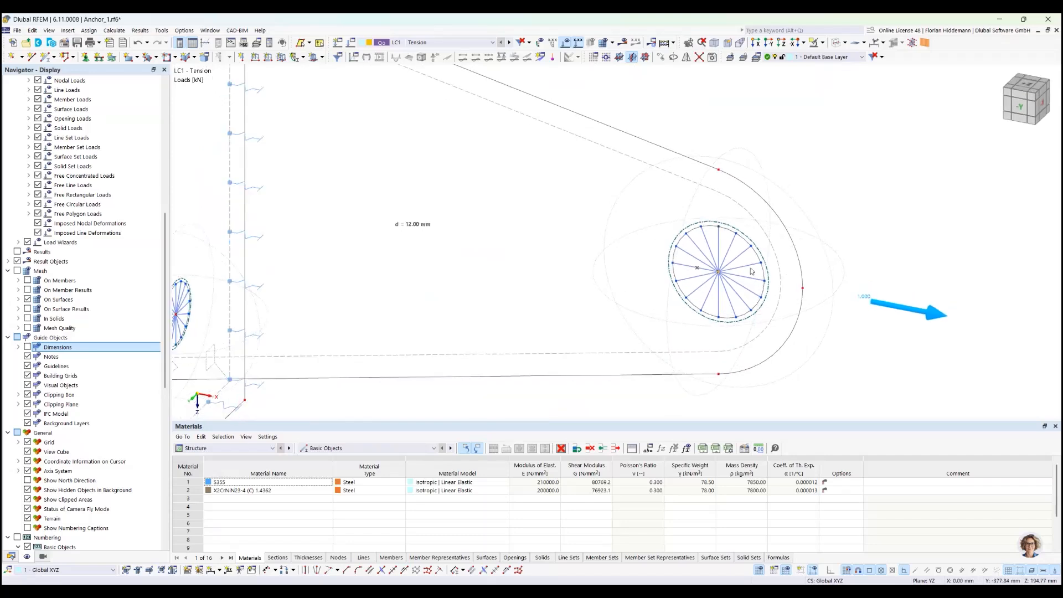
{"action": "scroll", "coordinate": [751, 271], "scroll_direction": "up", "scroll_amount": 3}
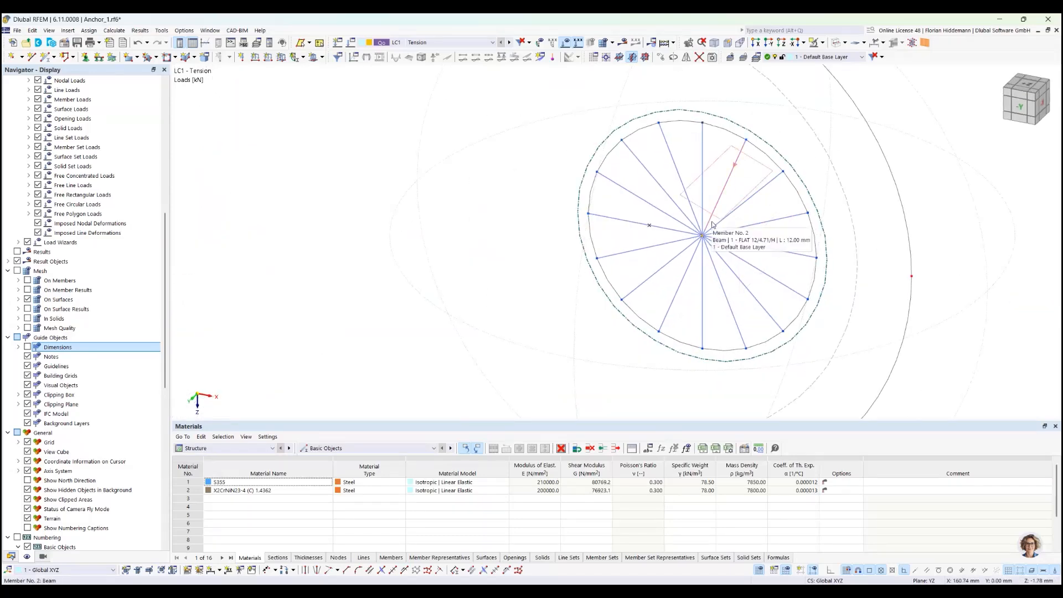
{"action": "left_click", "coordinate": [845, 43]}
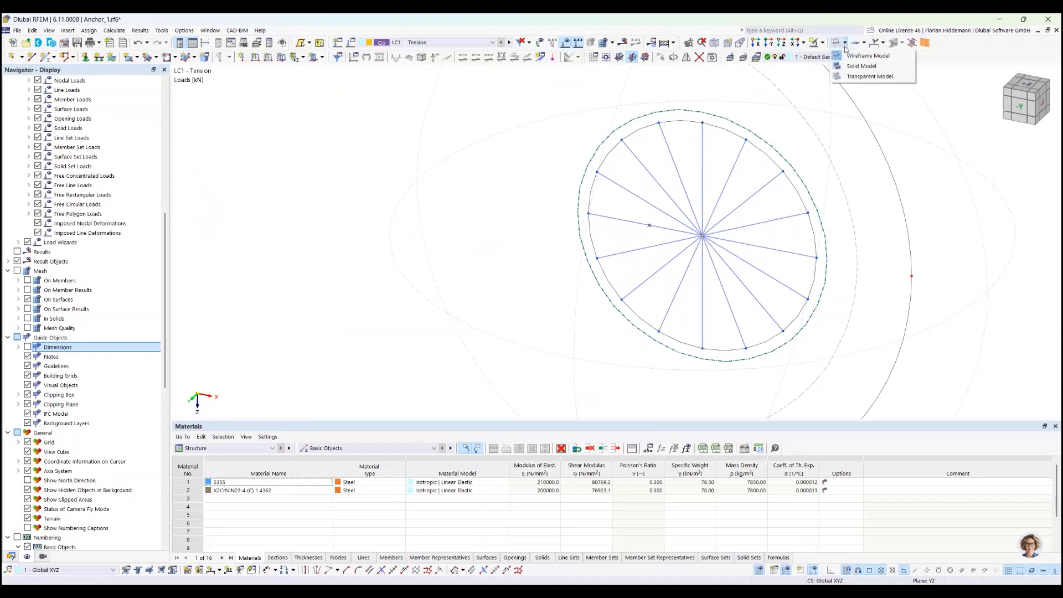
{"action": "left_click", "coordinate": [869, 77]}
{"action": "scroll", "coordinate": [789, 193], "scroll_direction": "down", "scroll_amount": 2}
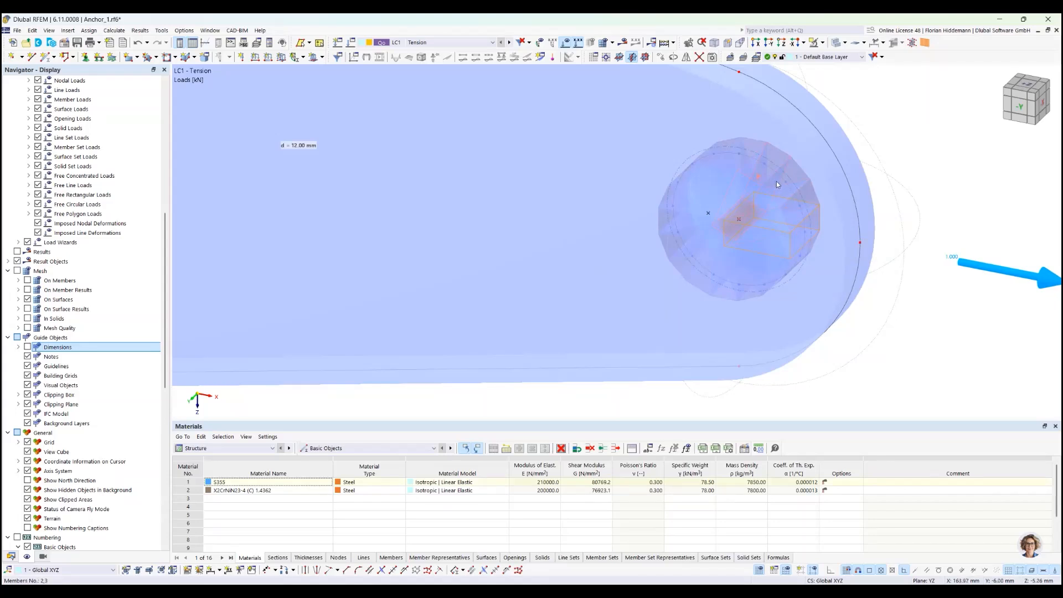
{"action": "left_click", "coordinate": [845, 43]}
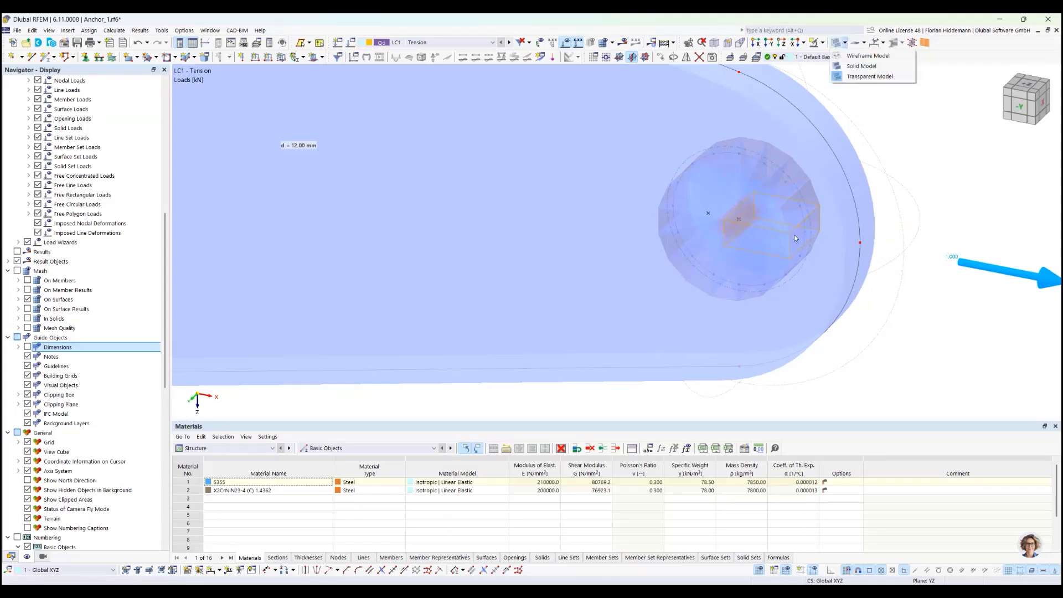
{"action": "left_click", "coordinate": [863, 56]}
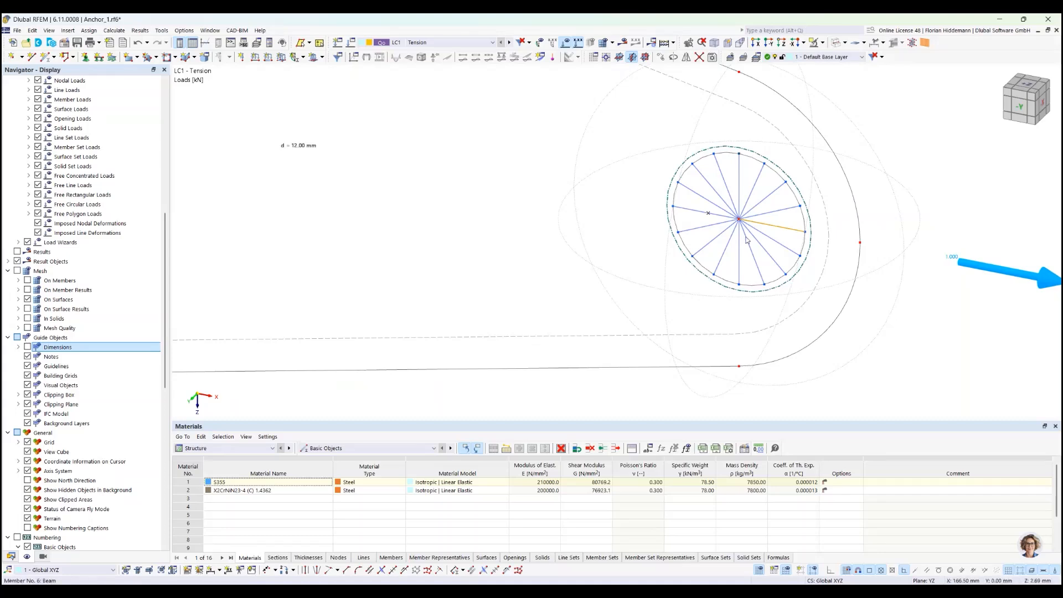
Hide all radial beam members inside the eye opening and display the remaining structure as a transparent model.
{"action": "left_click_drag", "start_coordinate": [772, 267], "coordinate": [716, 195]}
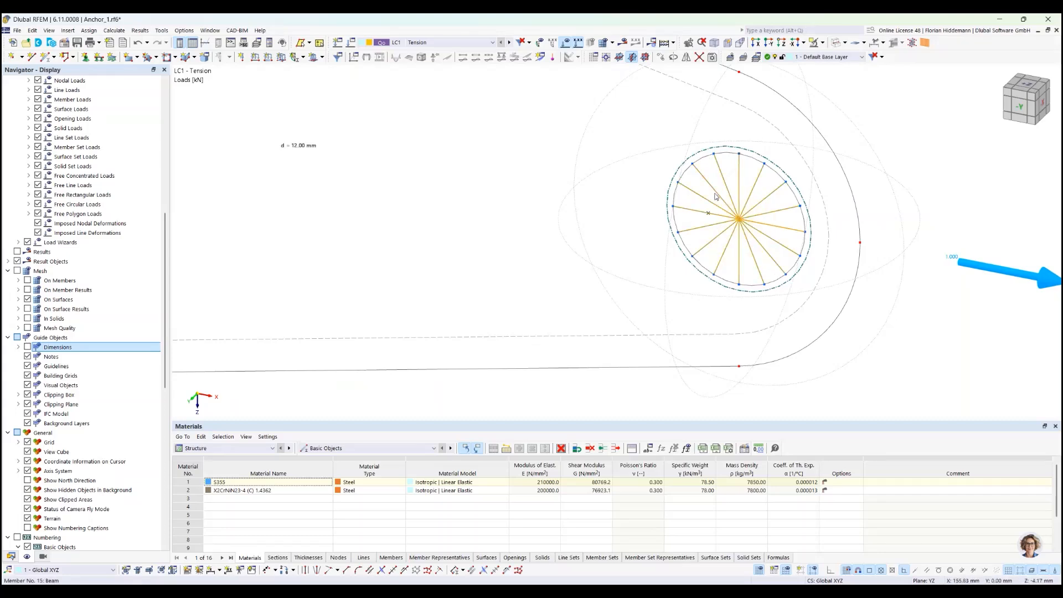
{"action": "left_click", "coordinate": [823, 43]}
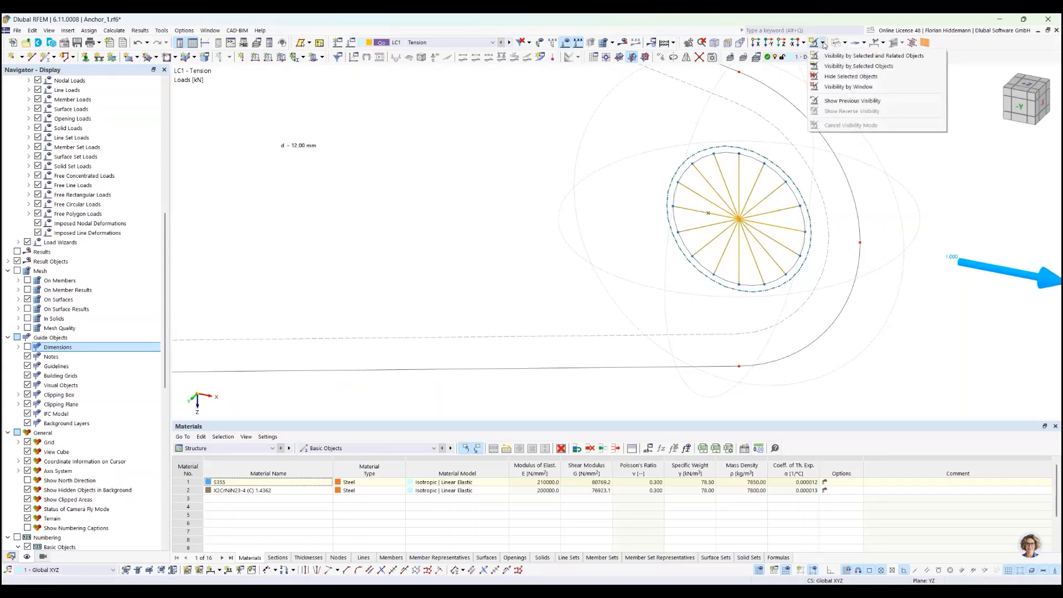
{"action": "left_click", "coordinate": [842, 77]}
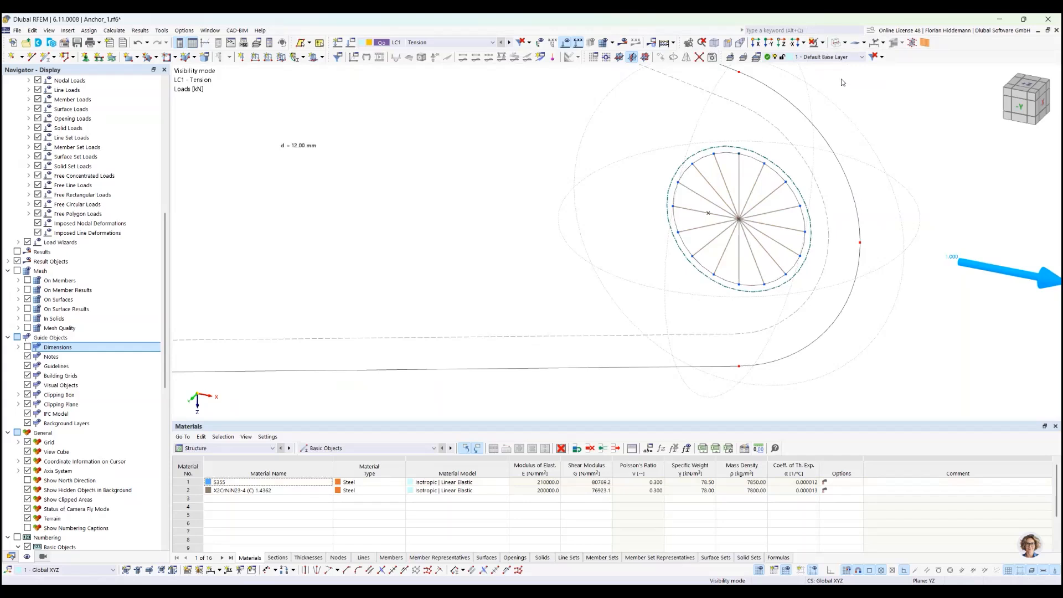
{"action": "left_click", "coordinate": [838, 43]}
{"action": "left_click", "coordinate": [850, 77]}
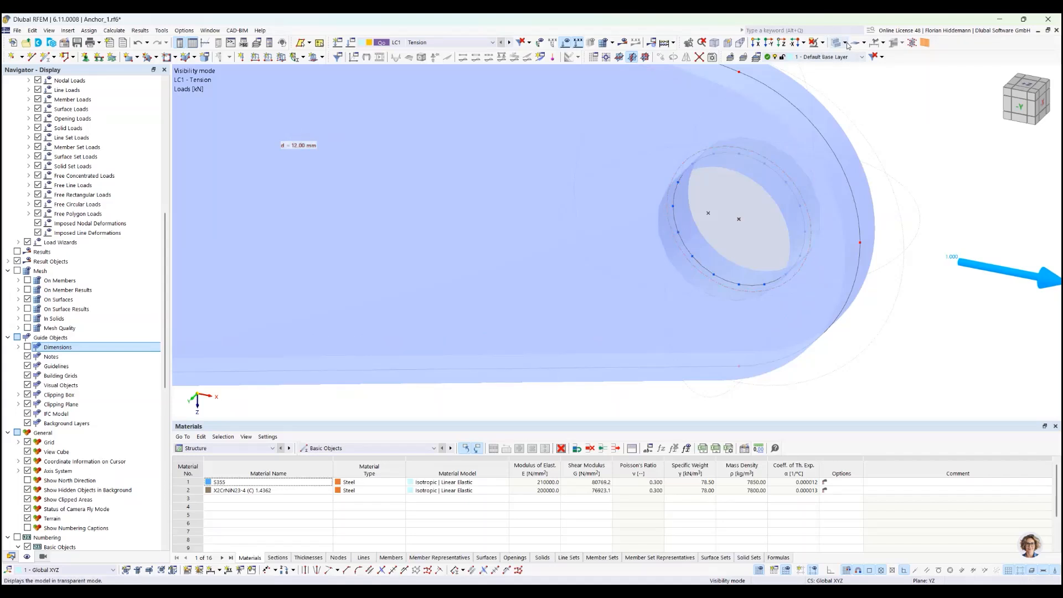
Cancel the visibility mode to show all hidden members again, and return to the wireframe model display.
{"action": "left_click", "coordinate": [823, 43]}
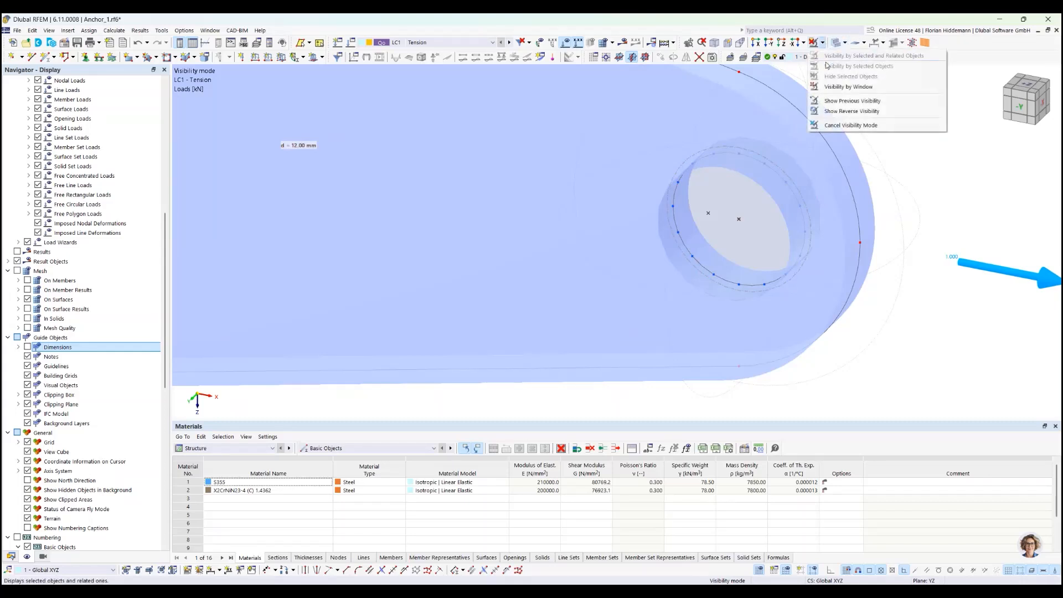
{"action": "left_click", "coordinate": [836, 87]}
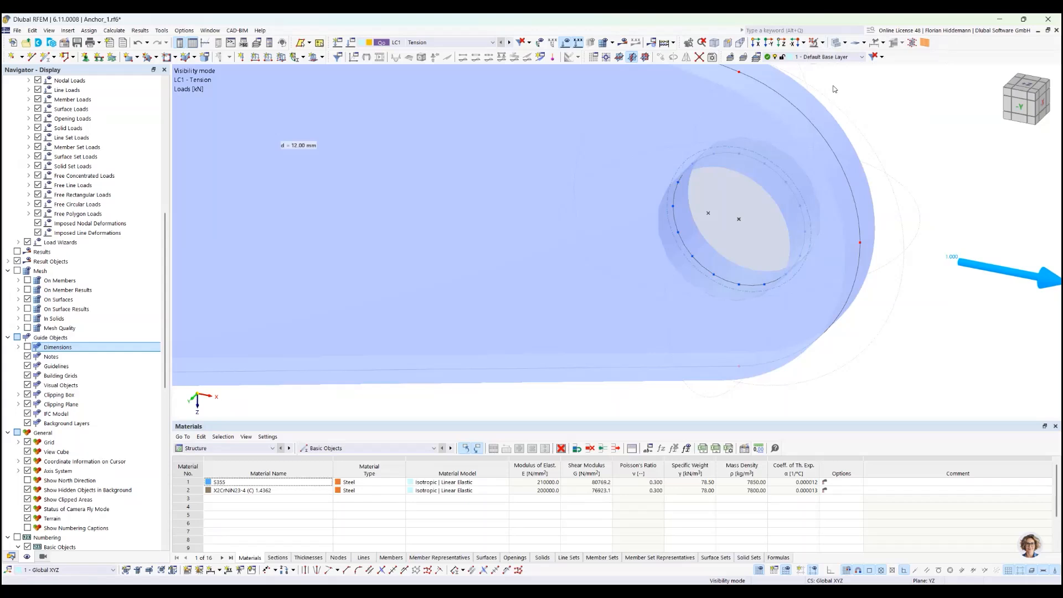
{"action": "left_click", "coordinate": [819, 45]}
{"action": "left_click", "coordinate": [845, 120]}
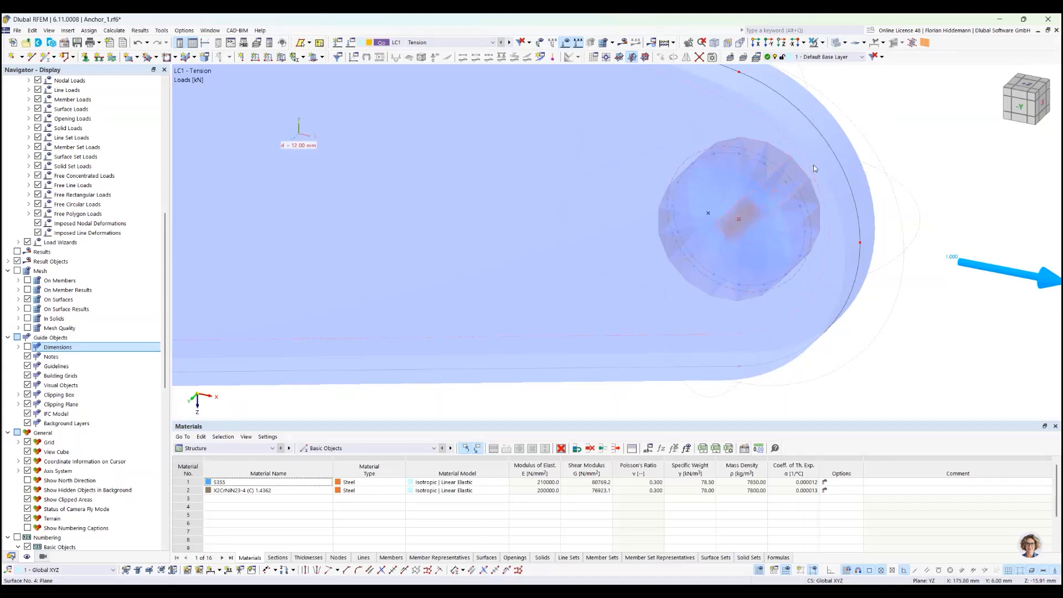
{"action": "scroll", "coordinate": [812, 164], "scroll_direction": "down", "scroll_amount": 1}
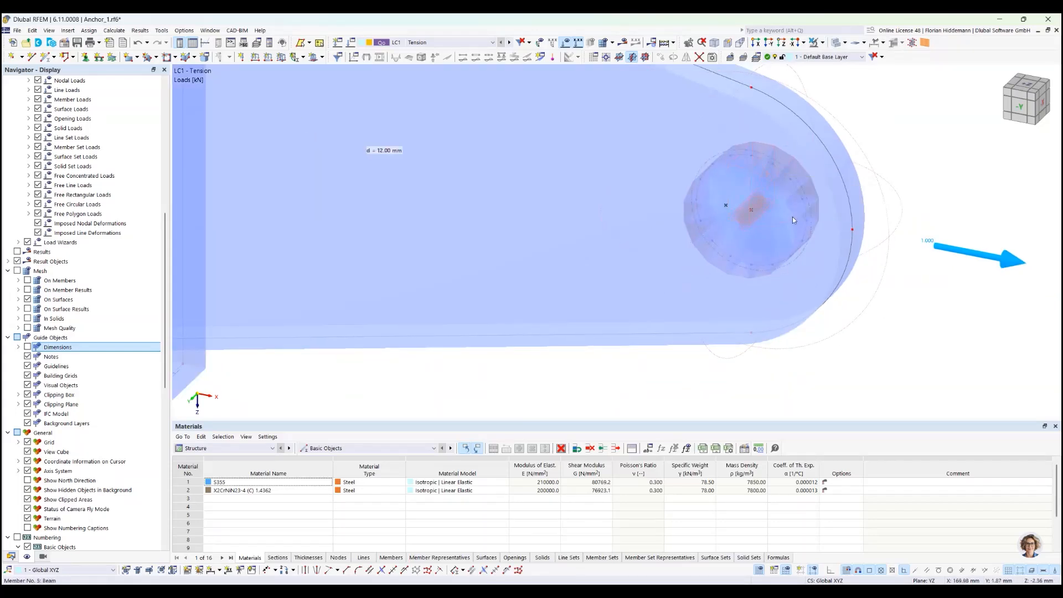
{"action": "left_click", "coordinate": [846, 45]}
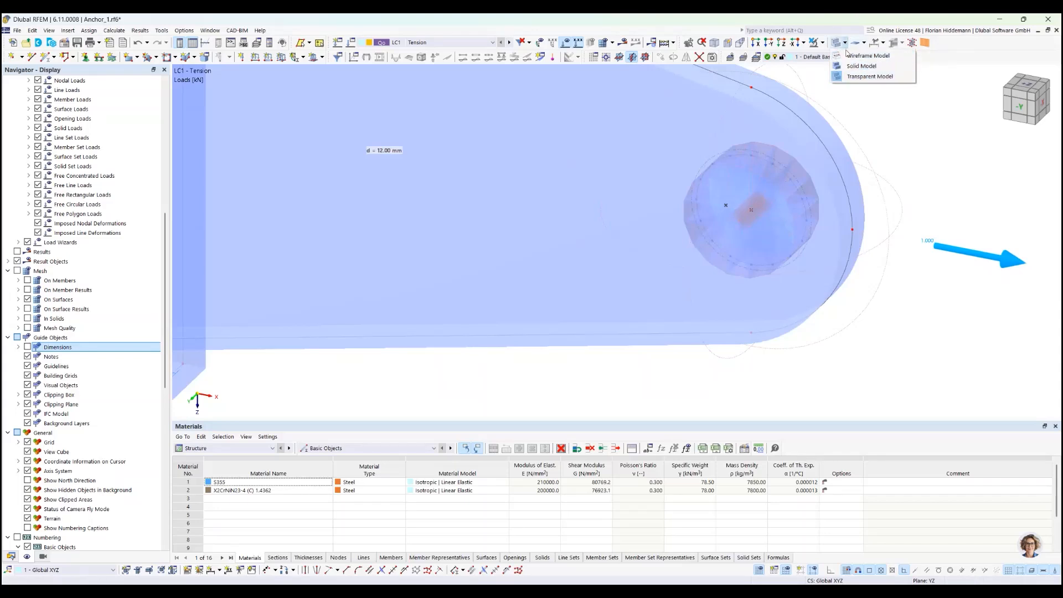
{"action": "left_click", "coordinate": [877, 76]}
Display the finite element mesh on the lug and base plate surfaces.
{"action": "scroll", "coordinate": [887, 105], "scroll_direction": "down", "scroll_amount": 2}
{"action": "middle_click_drag", "start_coordinate": [885, 297], "coordinate": [825, 199]}
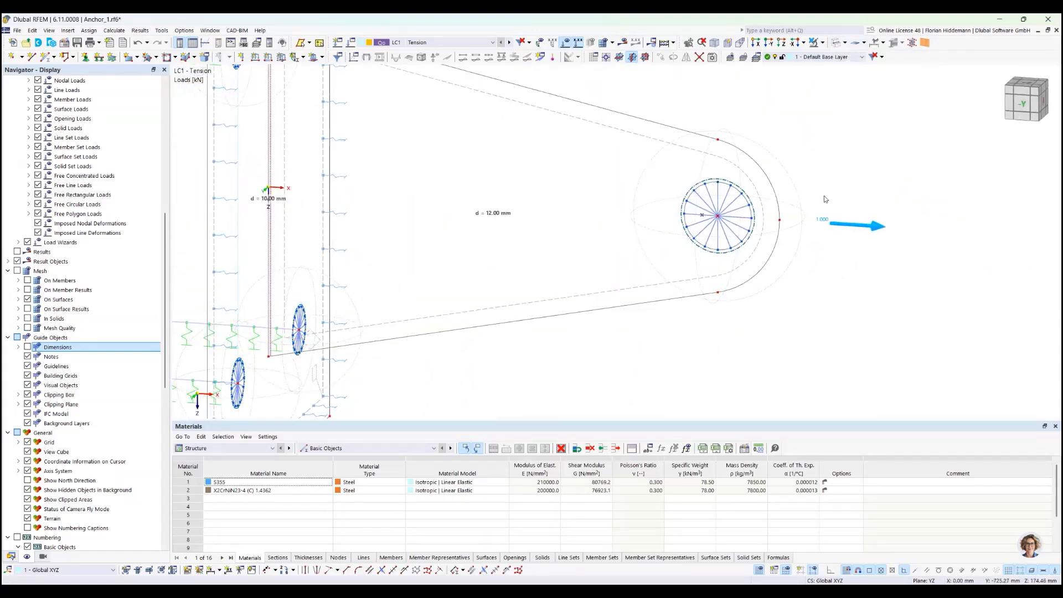
{"action": "left_click", "coordinate": [604, 45]}
{"action": "left_click", "coordinate": [576, 348]}
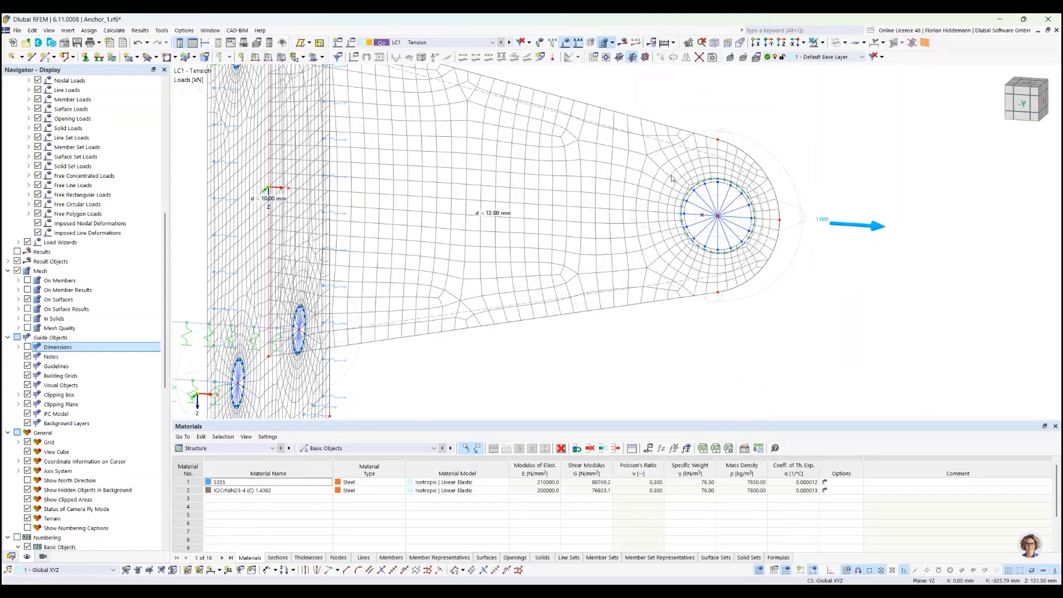
Review the nodal mesh refinement assigned to the node at the lug's eye opening, and close it without changes.
{"action": "scroll", "coordinate": [671, 174], "scroll_direction": "up", "scroll_amount": 2}
{"action": "right_click", "coordinate": [797, 133]}
{"action": "left_click", "coordinate": [801, 159]}
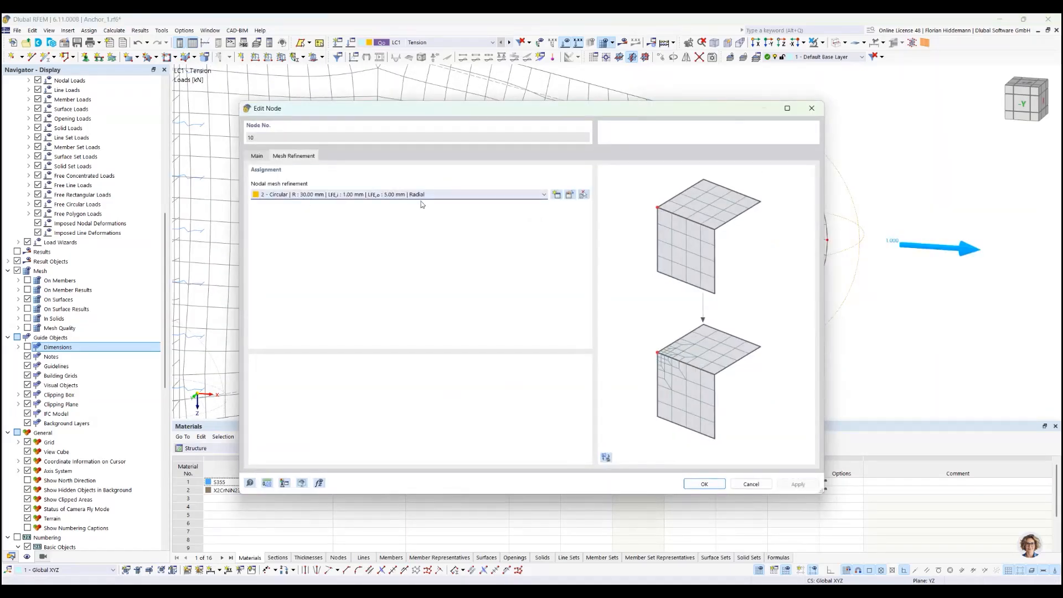
{"action": "left_click", "coordinate": [755, 486]}
Examine the mesh around the lug's eye opening and the anchor holes in the base plate, and hide the mesh.
{"action": "middle_click_drag", "start_coordinate": [758, 133], "coordinate": [802, 215], "text": "ctrl"}
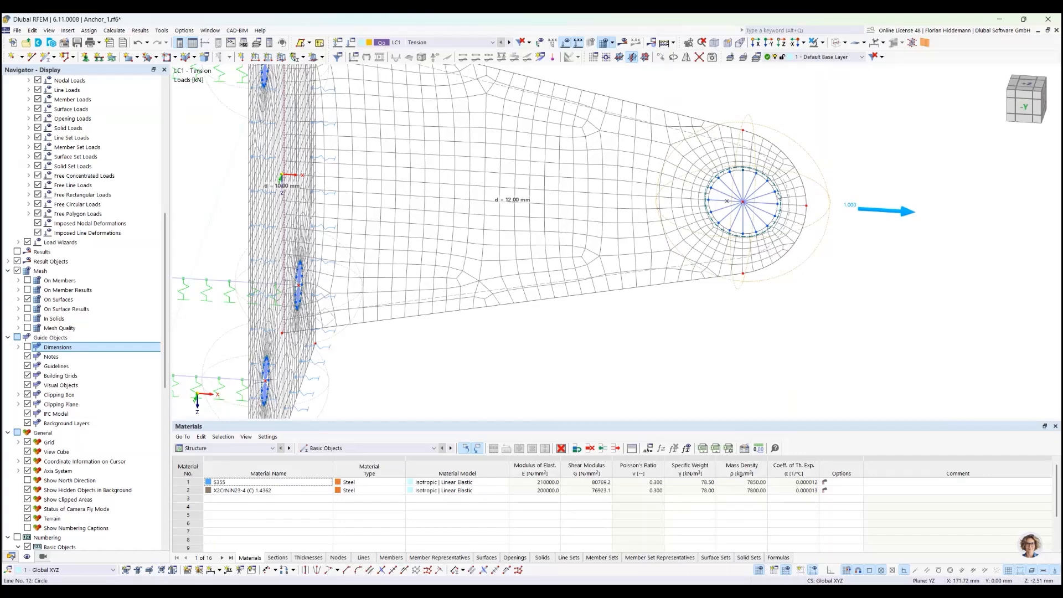
{"action": "middle_click_drag", "start_coordinate": [812, 303], "coordinate": [535, 310], "text": "ctrl"}
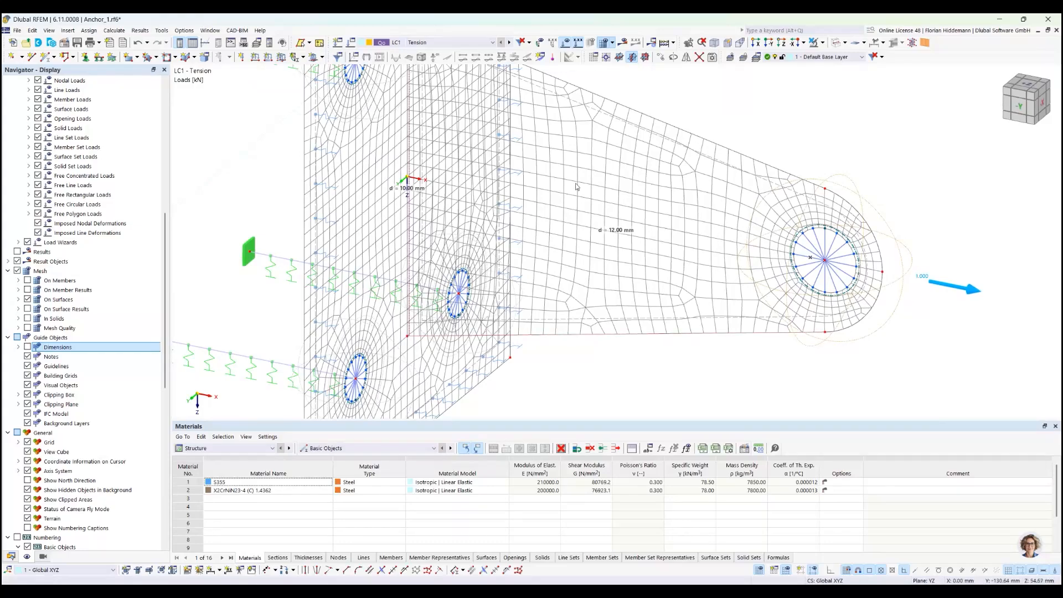
{"action": "middle_click_drag", "start_coordinate": [783, 119], "coordinate": [603, 237], "text": "ctrl"}
{"action": "scroll", "coordinate": [708, 119], "scroll_direction": "down", "scroll_amount": 3}
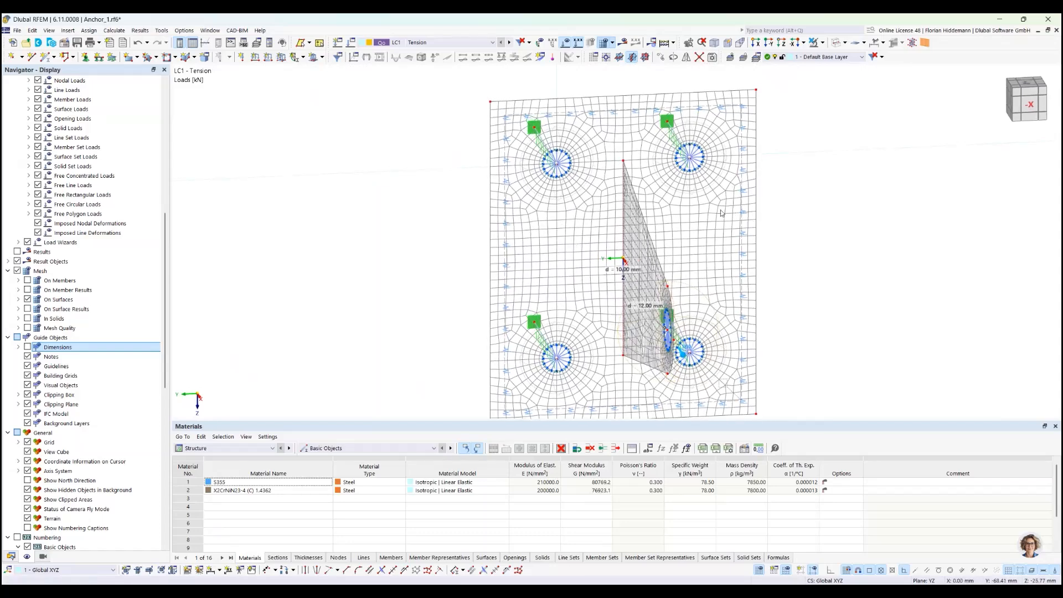
{"action": "scroll", "coordinate": [498, 174], "scroll_direction": "up", "scroll_amount": 5}
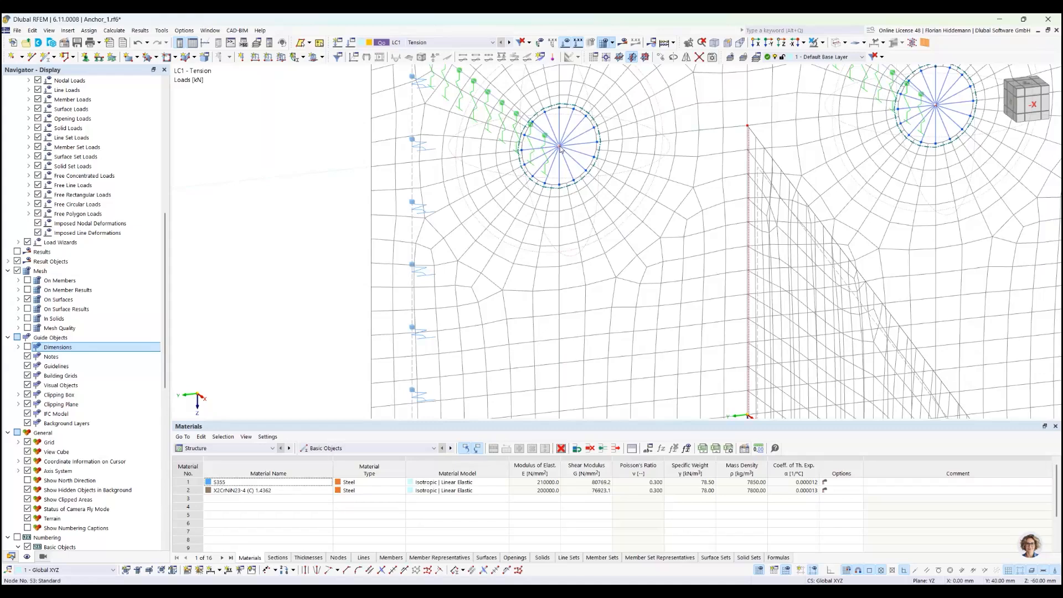
{"action": "scroll", "coordinate": [561, 148], "scroll_direction": "down", "scroll_amount": 3}
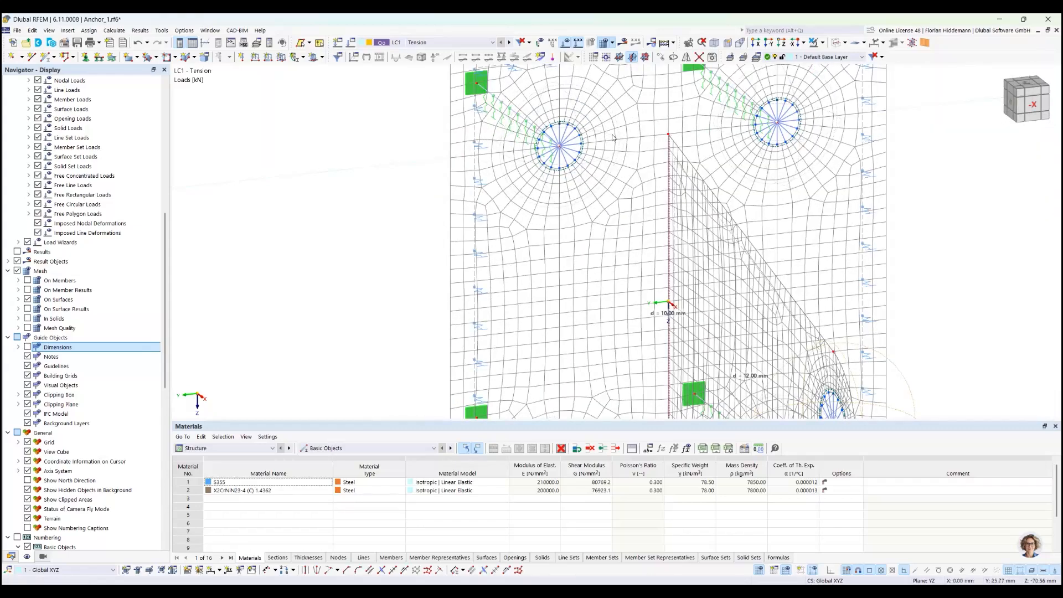
{"action": "middle_click_drag", "start_coordinate": [607, 148], "coordinate": [477, 178], "text": "ctrl"}
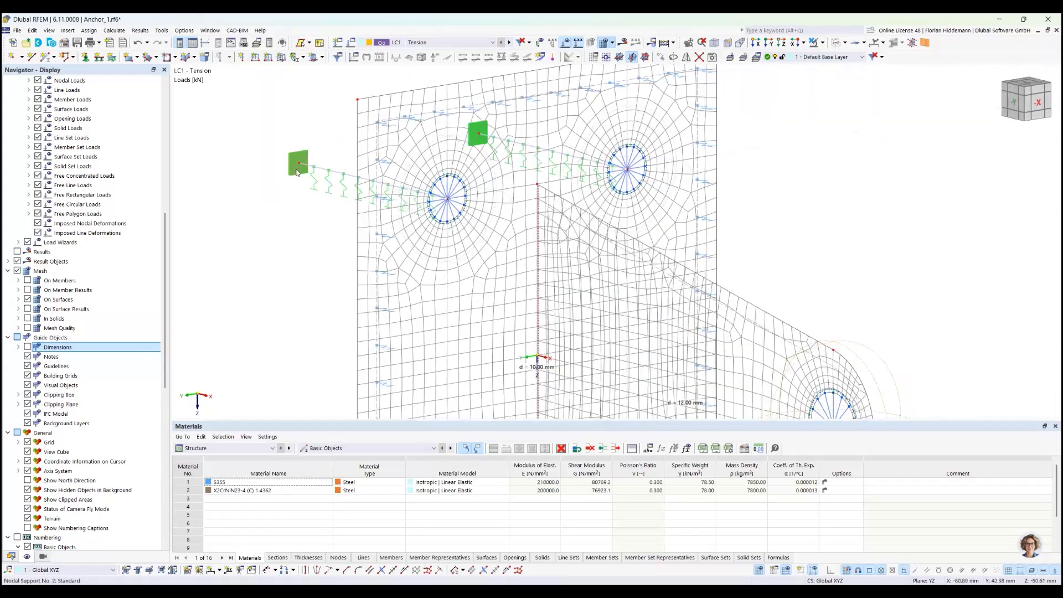
{"action": "scroll", "coordinate": [476, 178], "scroll_direction": "up", "scroll_amount": 3}
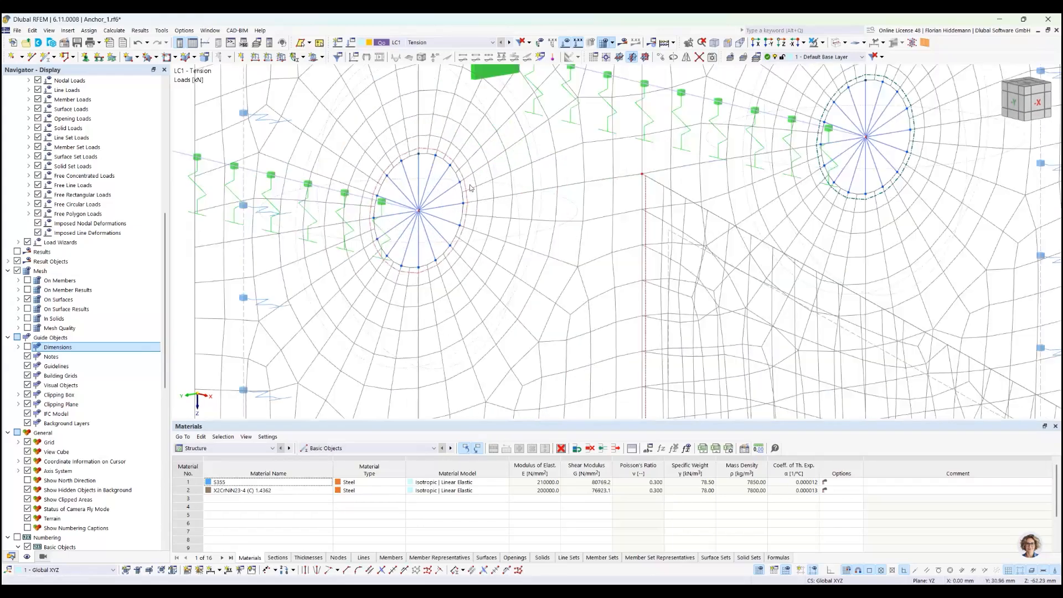
{"action": "right_click", "coordinate": [574, 207]}
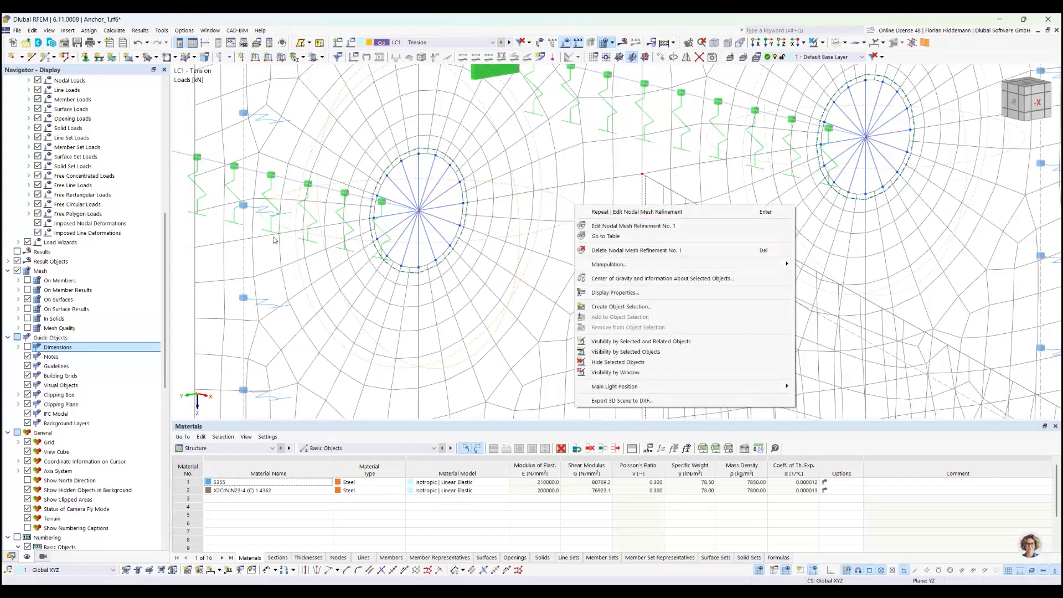
{"action": "left_click", "coordinate": [265, 254]}
{"action": "scroll", "coordinate": [584, 224], "scroll_direction": "down", "scroll_amount": 5}
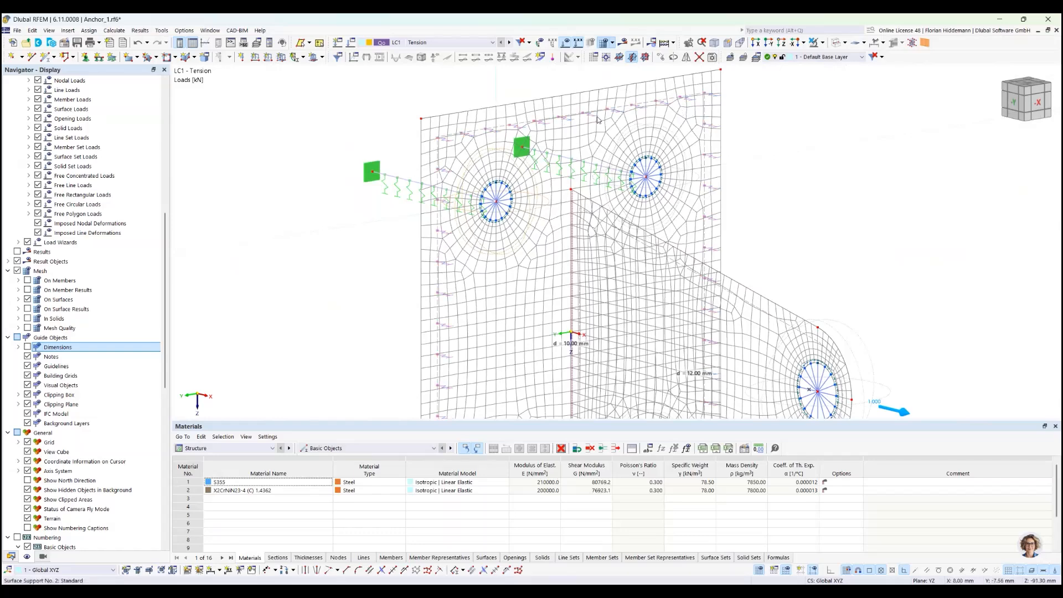
{"action": "left_click", "coordinate": [605, 46]}
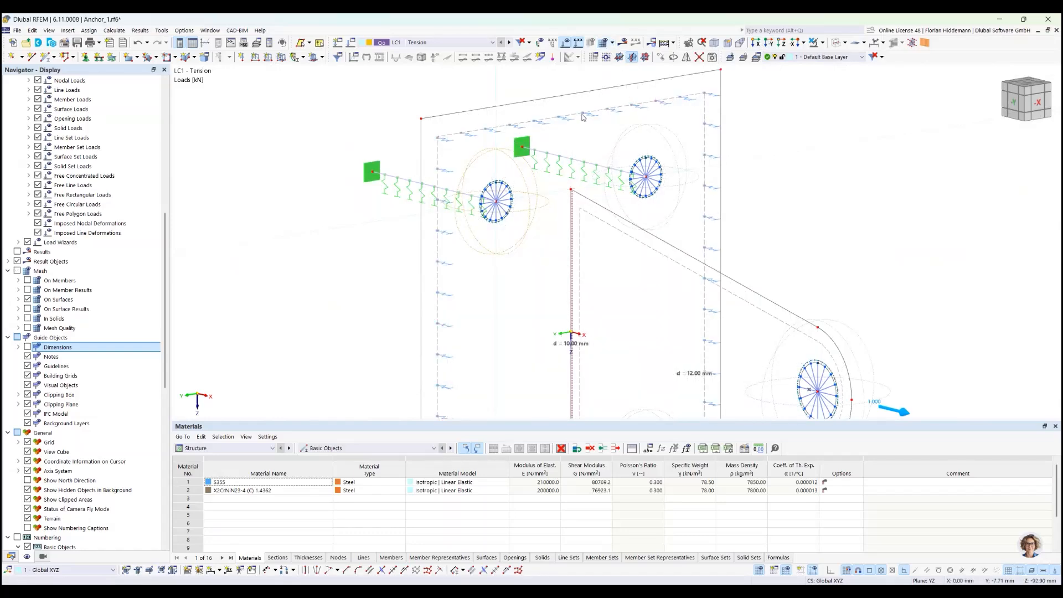
Review the base plate's surface support conditions and contact nonlinearity, and close the dialogs without changes.
{"action": "right_click", "coordinate": [544, 123]}
{"action": "left_click", "coordinate": [556, 141]}
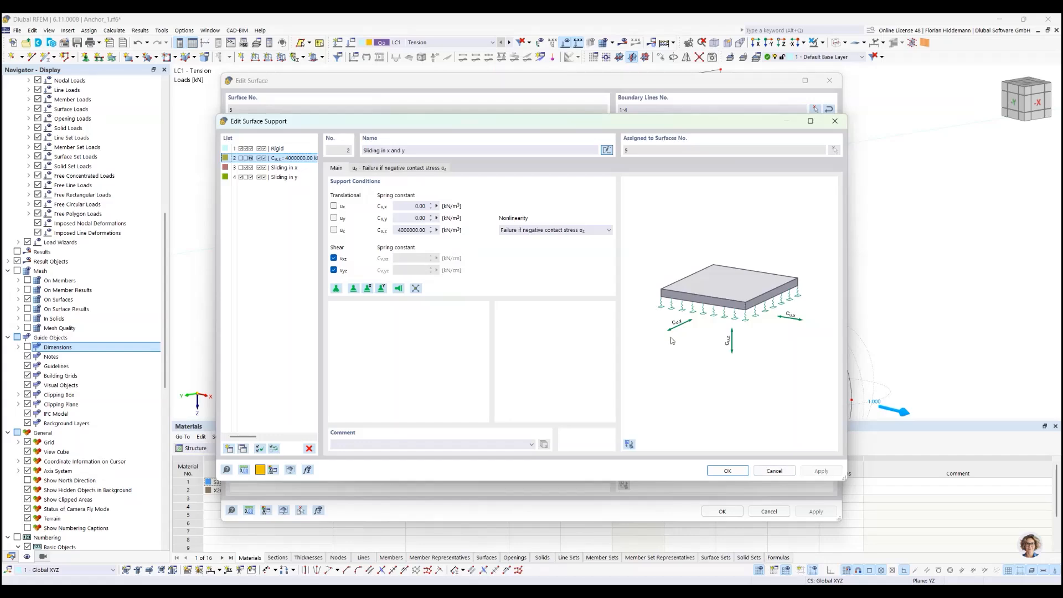
{"action": "left_click", "coordinate": [774, 469]}
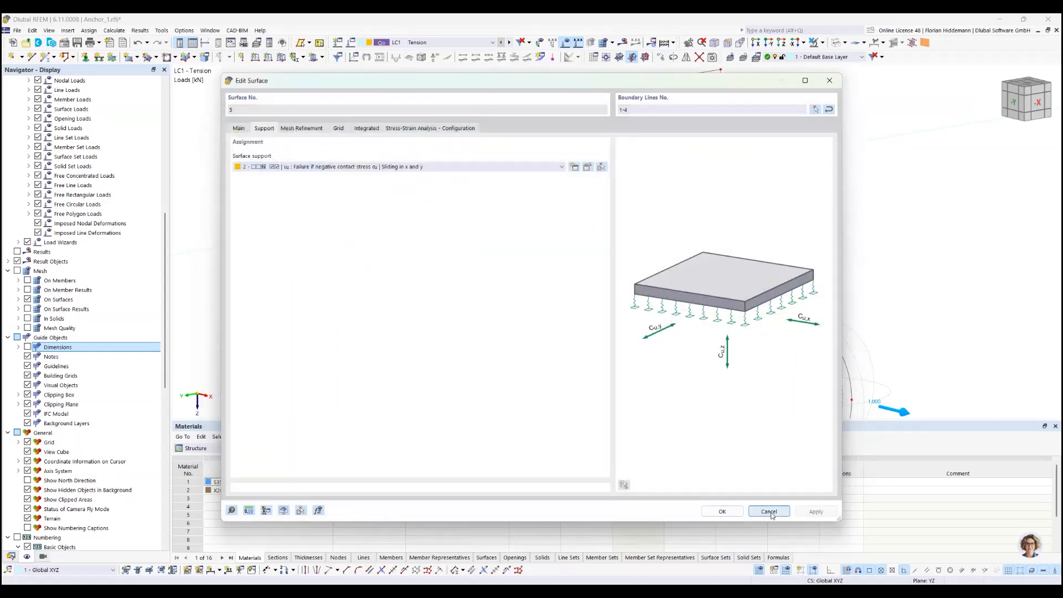
{"action": "left_click", "coordinate": [769, 511]}
Inspect the beam member modelling an anchor rod and its radial connection to the hole in the base plate.
{"action": "middle_click_drag", "start_coordinate": [375, 225], "coordinate": [591, 213], "text": "ctrl"}
{"action": "scroll", "coordinate": [591, 212], "scroll_direction": "up", "scroll_amount": 5}
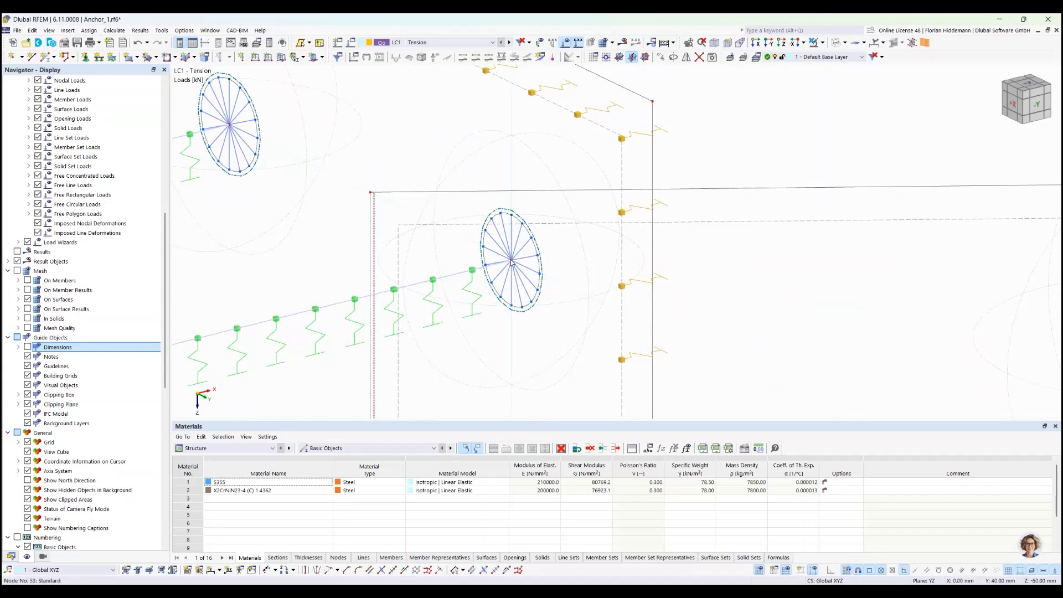
{"action": "middle_click_drag", "start_coordinate": [435, 269], "coordinate": [486, 190]}
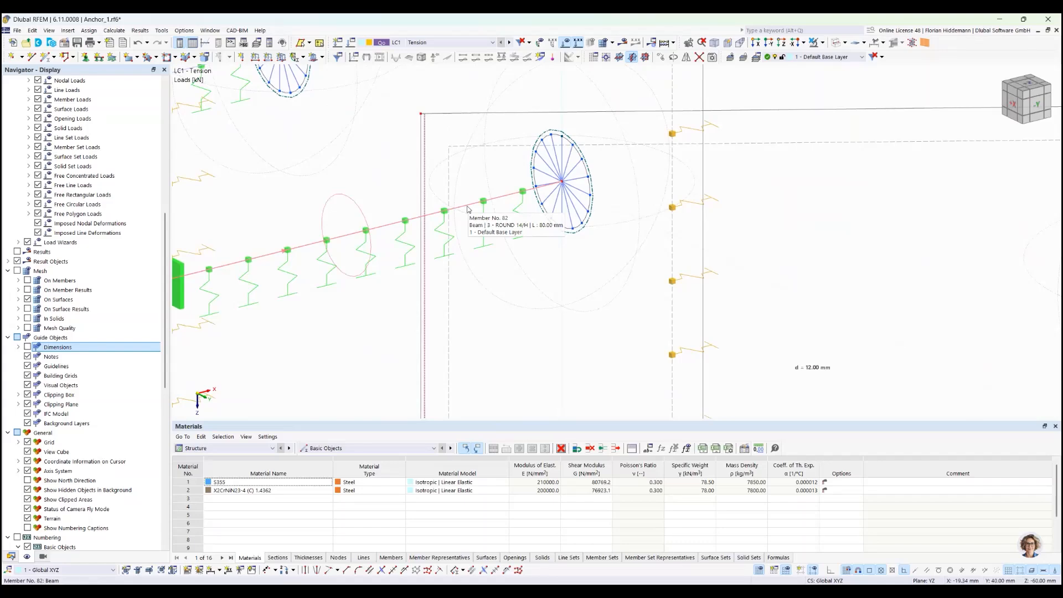
{"action": "scroll", "coordinate": [481, 211], "scroll_direction": "down", "scroll_amount": 3}
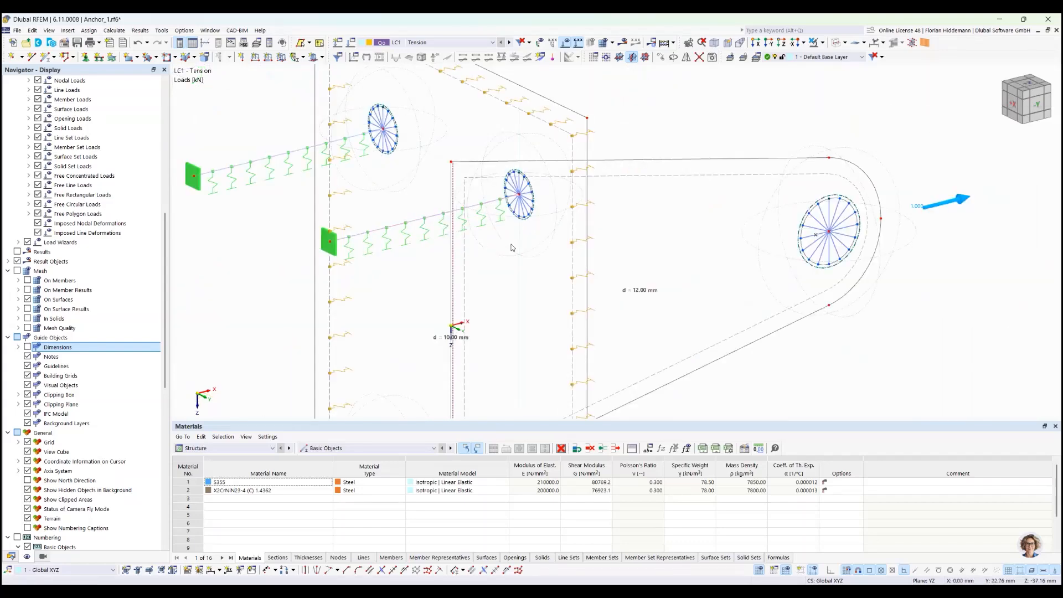
Review the spring constants of the member support on the anchor rods, and close the dialogs without changes.
{"action": "middle_click_drag", "start_coordinate": [512, 247], "coordinate": [415, 245], "text": "ctrl"}
{"action": "middle_click_drag", "start_coordinate": [325, 252], "coordinate": [407, 253], "text": "ctrl"}
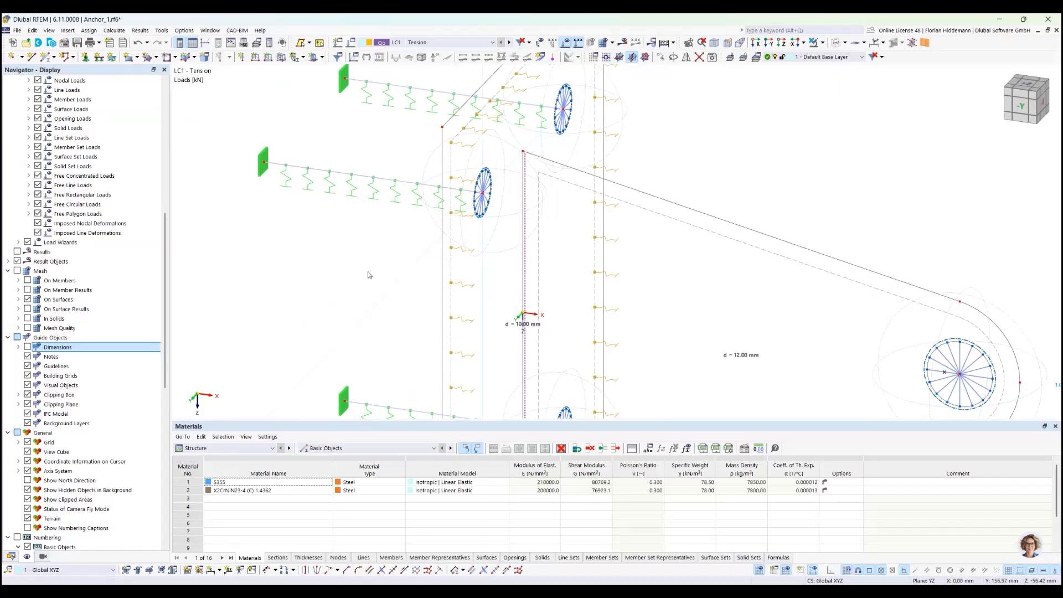
{"action": "middle_click_drag", "start_coordinate": [410, 276], "coordinate": [380, 277], "text": "ctrl"}
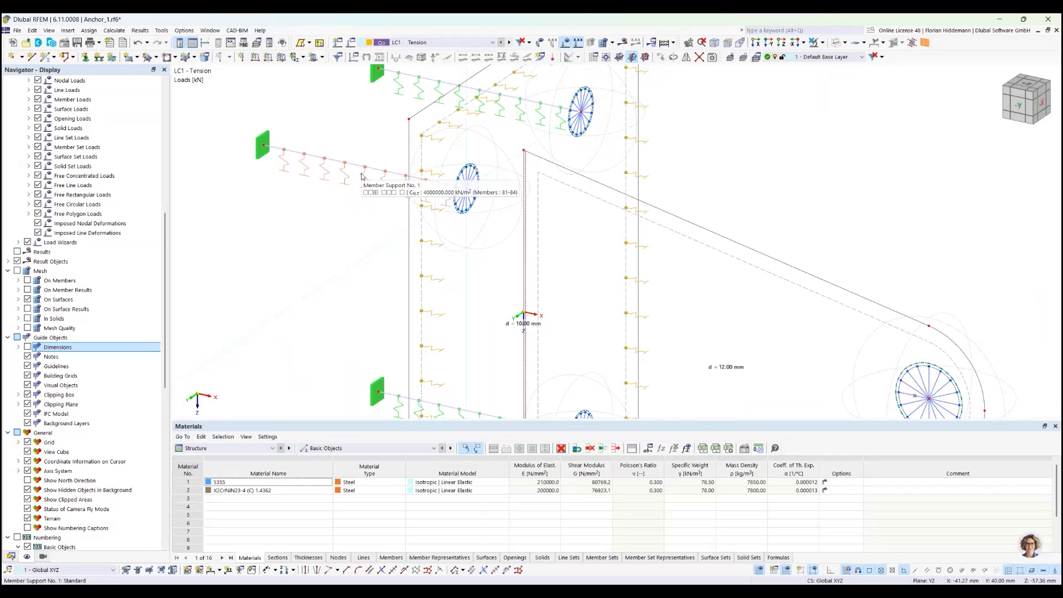
{"action": "right_click", "coordinate": [363, 177]}
{"action": "left_click", "coordinate": [381, 193]}
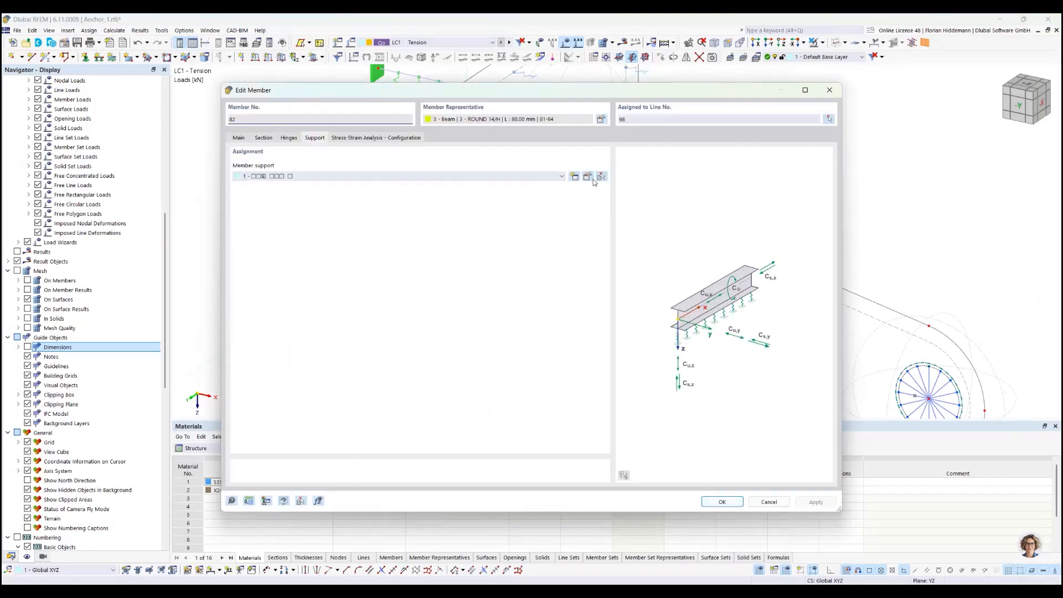
{"action": "left_click", "coordinate": [589, 177]}
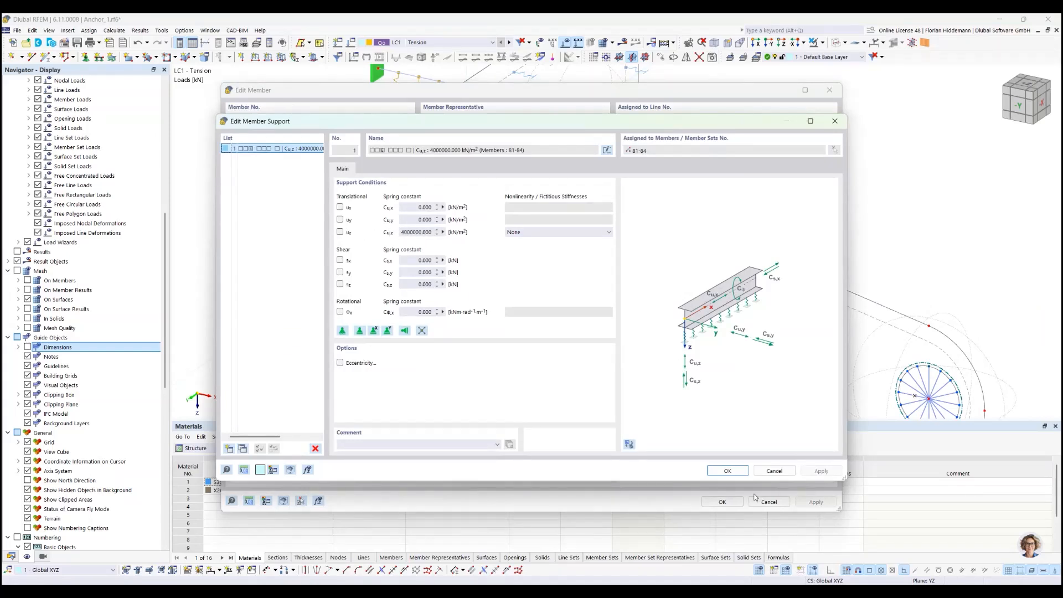
{"action": "left_click", "coordinate": [774, 471]}
{"action": "left_click", "coordinate": [768, 502]}
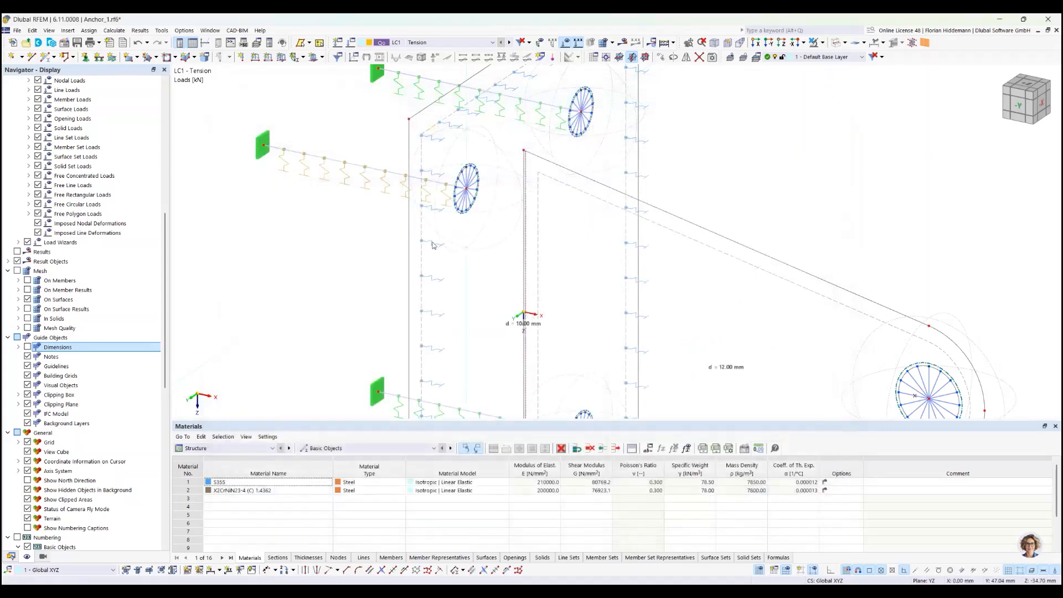
Show the dimensions guide objects to check the plate size and anchor spacing, and hide them again.
{"action": "scroll", "coordinate": [381, 187], "scroll_direction": "down", "scroll_amount": 4}
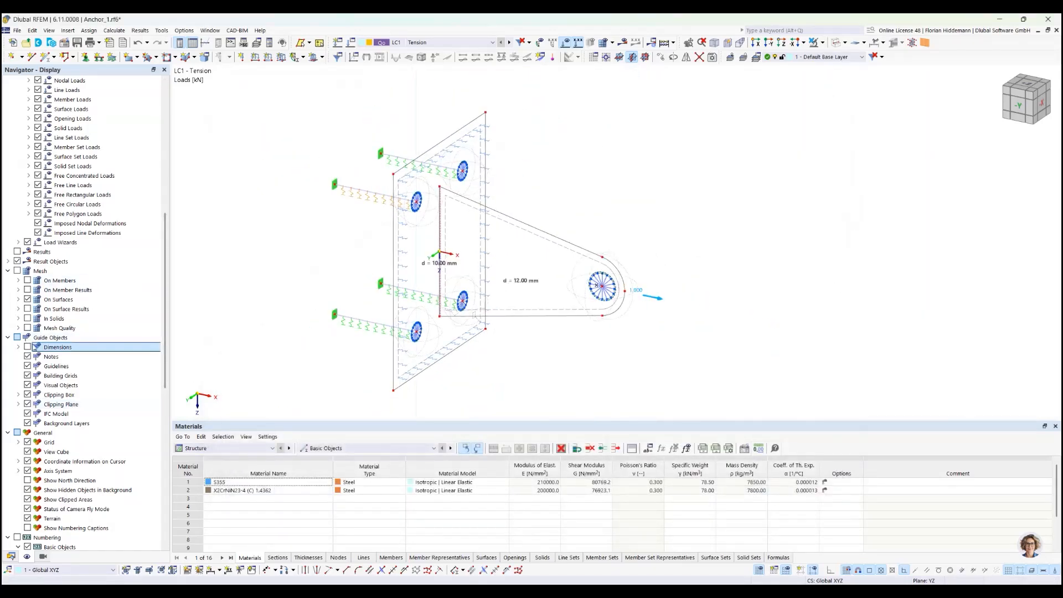
{"action": "left_click", "coordinate": [28, 347]}
{"action": "middle_click_drag", "start_coordinate": [691, 215], "coordinate": [636, 204], "text": "ctrl"}
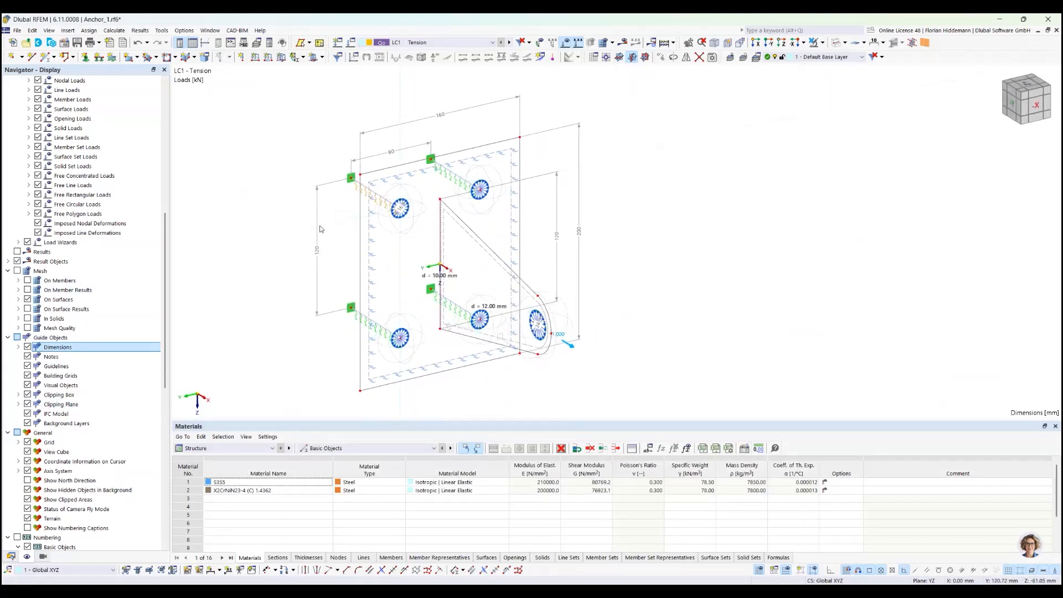
{"action": "middle_click_drag", "start_coordinate": [702, 289], "coordinate": [756, 241], "text": "ctrl"}
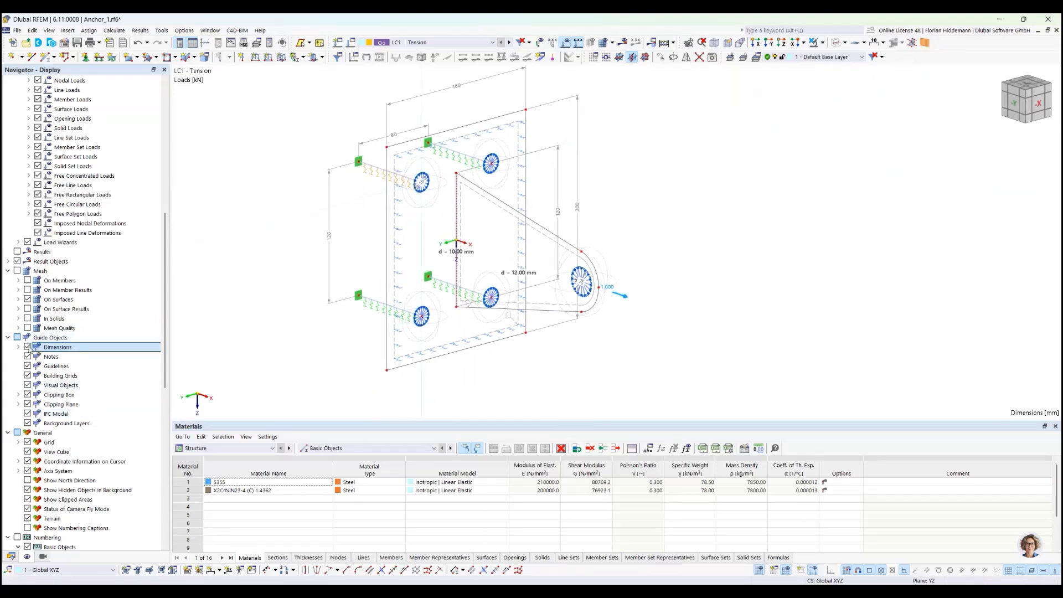
{"action": "left_click", "coordinate": [28, 347]}
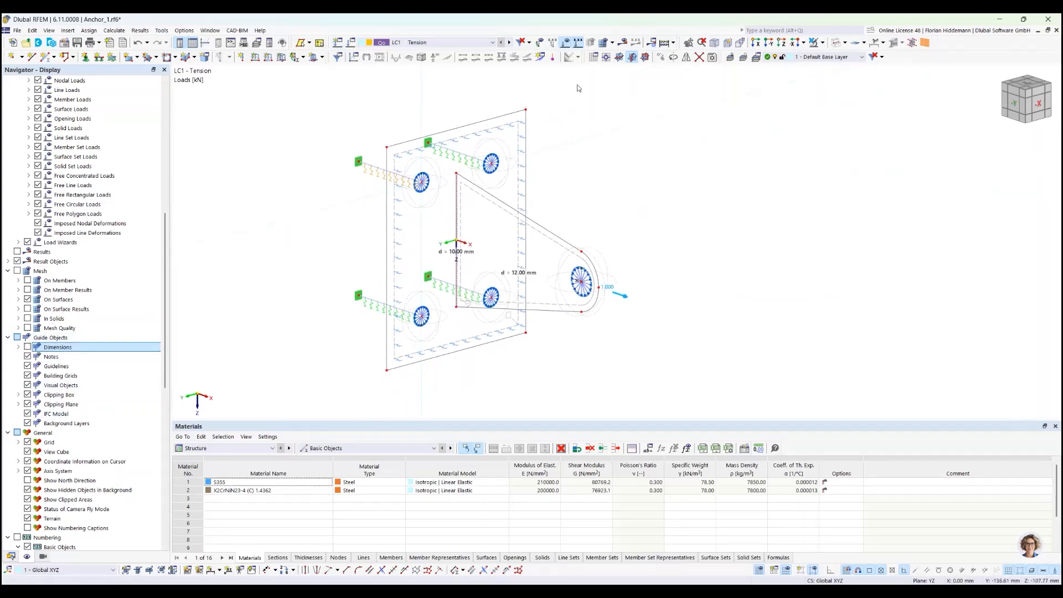
Calculate load cases LC1 Tension, LC2 Vertical and LC3 Horizontal together with load combination CO1.
{"action": "left_click", "coordinate": [117, 31]}
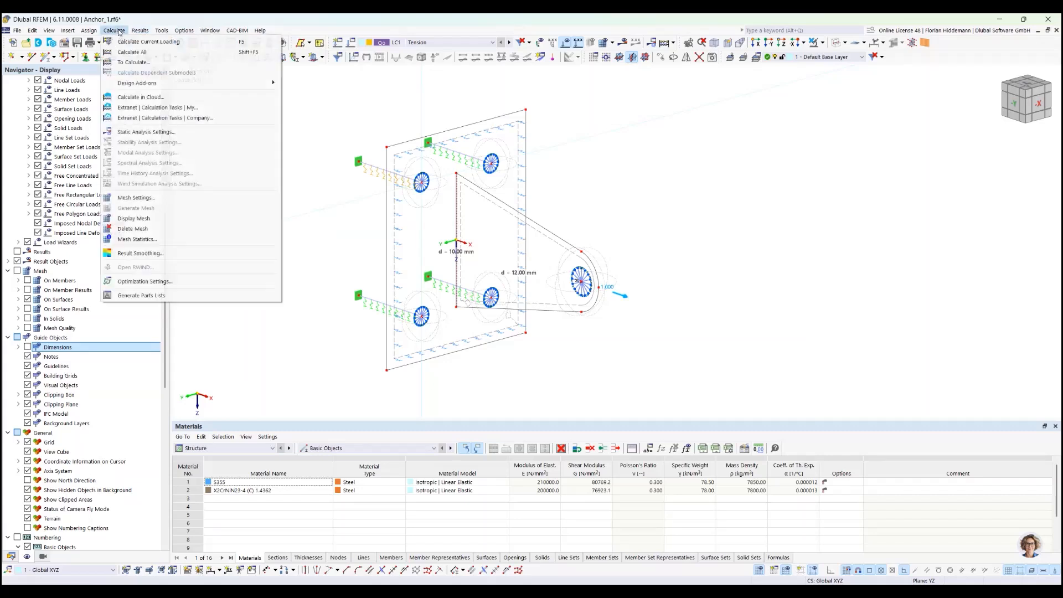
{"action": "left_click", "coordinate": [133, 62]}
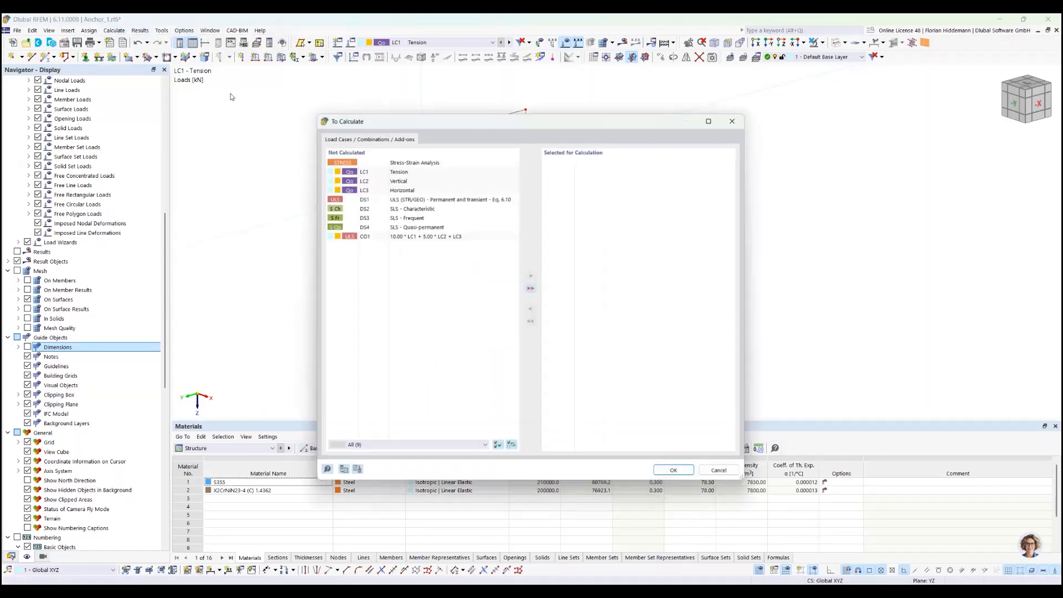
{"action": "left_click_drag", "start_coordinate": [396, 169], "coordinate": [397, 188]}
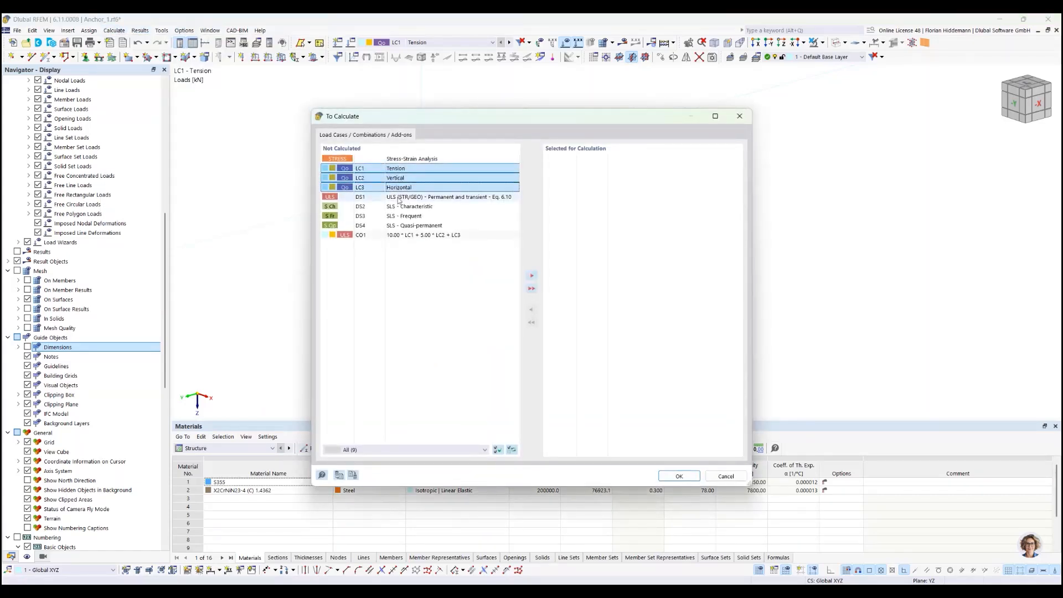
{"action": "left_click", "coordinate": [398, 234], "text": "ctrl"}
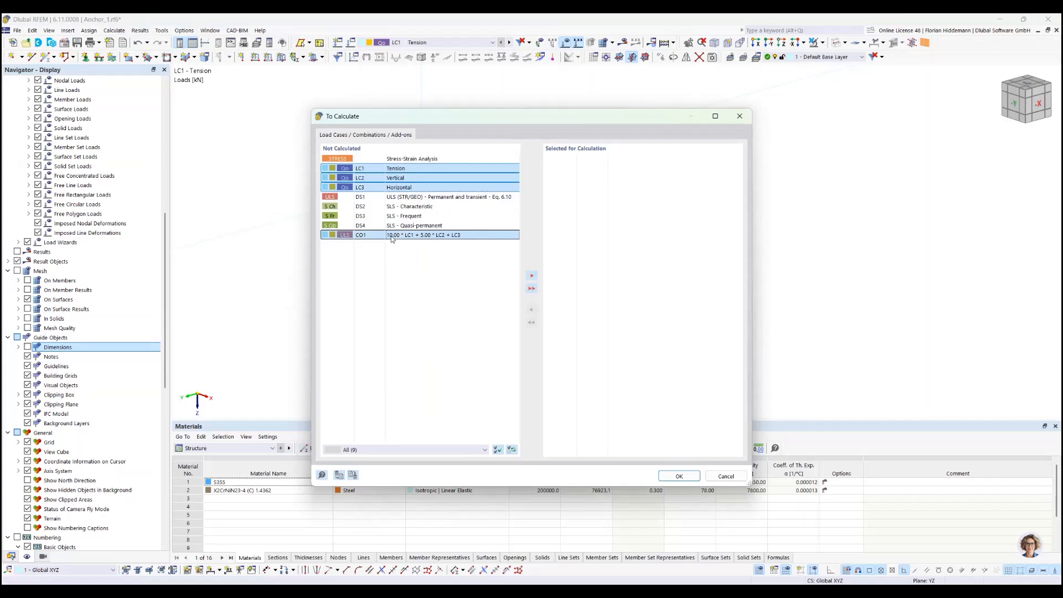
{"action": "left_click", "coordinate": [531, 275]}
{"action": "left_click", "coordinate": [679, 476]}
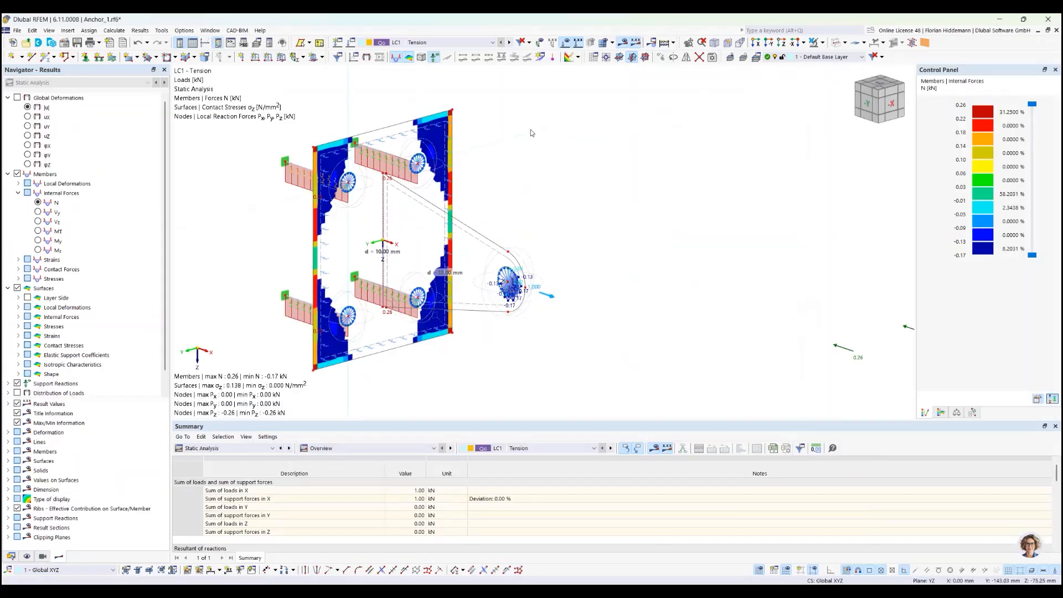
Display the global deformations |u| for LC1 and examine the displaced pin hole, the lug and the base plate.
{"action": "left_click", "coordinate": [18, 98]}
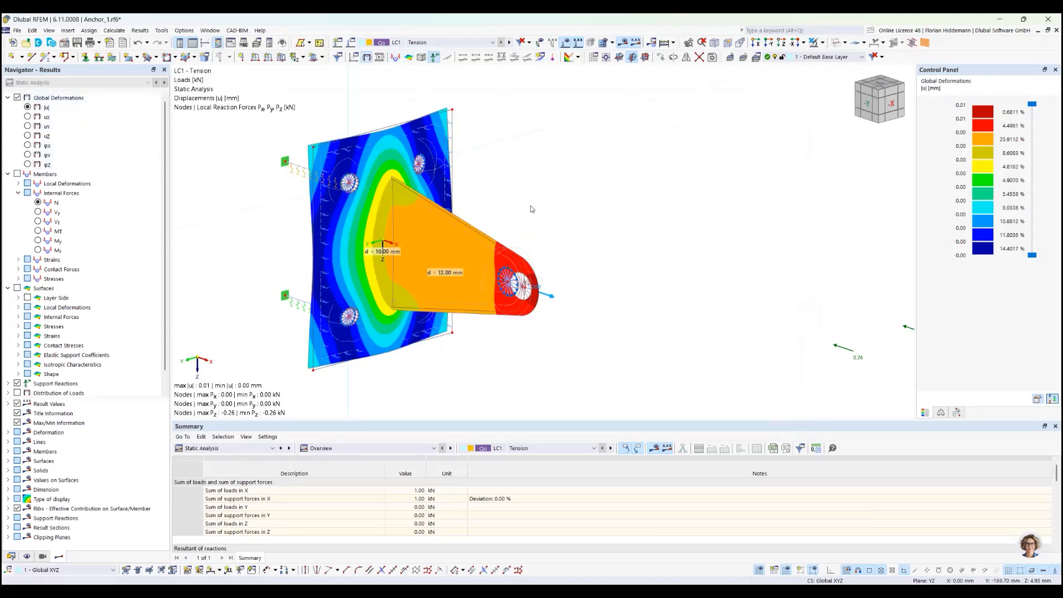
{"action": "middle_click_drag", "start_coordinate": [531, 205], "coordinate": [600, 203], "text": "ctrl"}
{"action": "scroll", "coordinate": [588, 233], "scroll_direction": "up", "scroll_amount": 5}
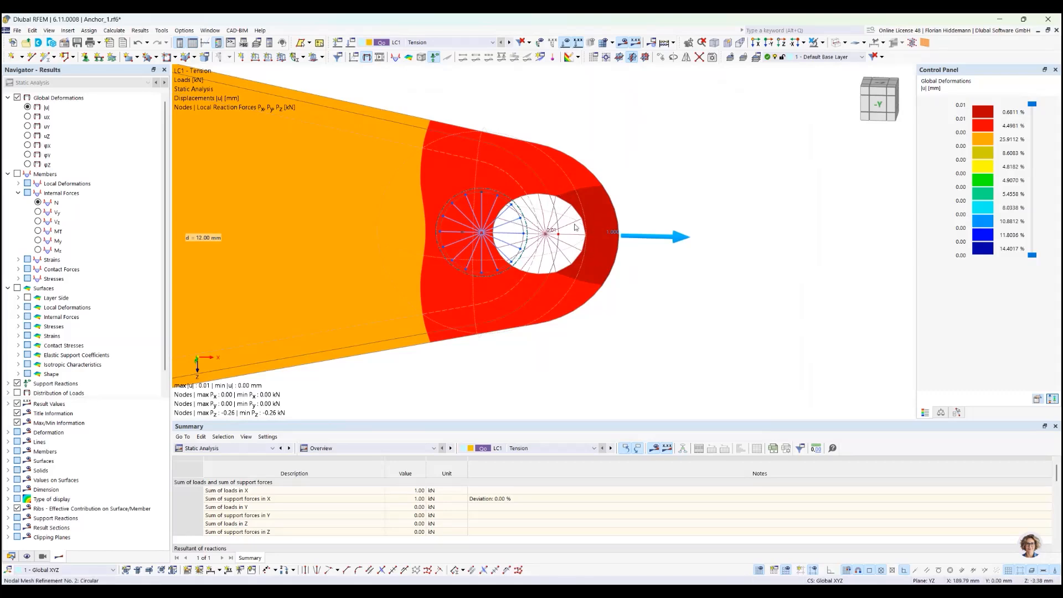
{"action": "scroll", "coordinate": [528, 225], "scroll_direction": "up", "scroll_amount": 2}
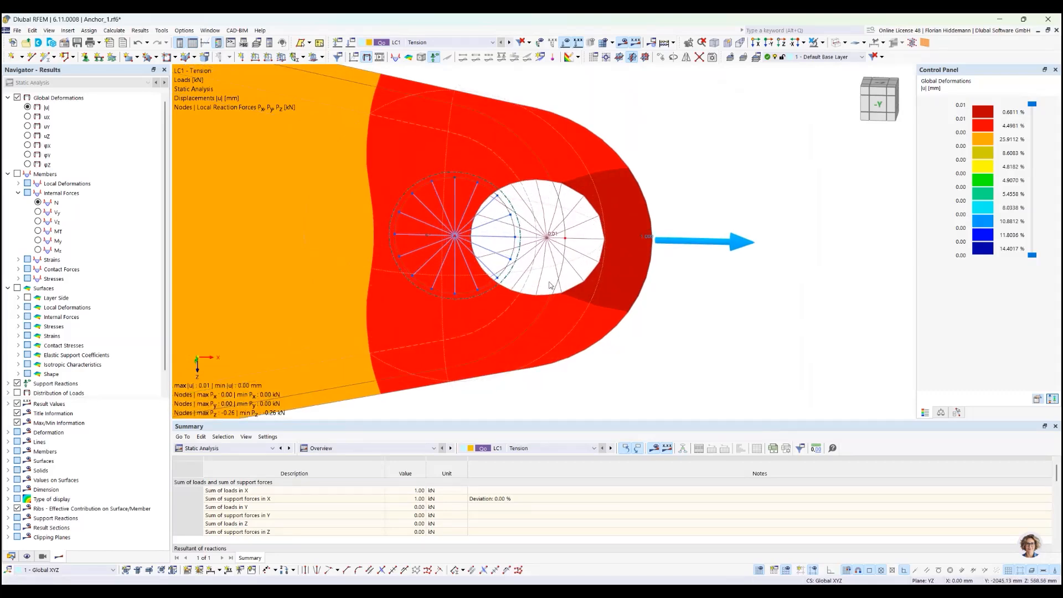
{"action": "scroll", "coordinate": [604, 204], "scroll_direction": "down", "scroll_amount": 6}
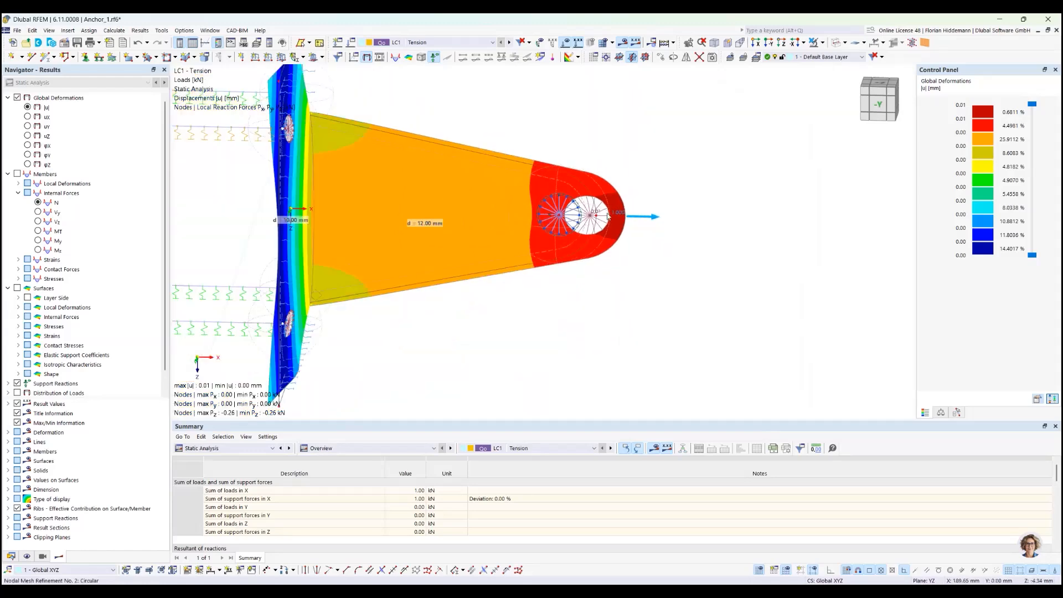
{"action": "middle_click_drag", "start_coordinate": [443, 189], "coordinate": [496, 166], "text": "ctrl"}
{"action": "middle_click_drag", "start_coordinate": [581, 156], "coordinate": [631, 224], "text": "ctrl"}
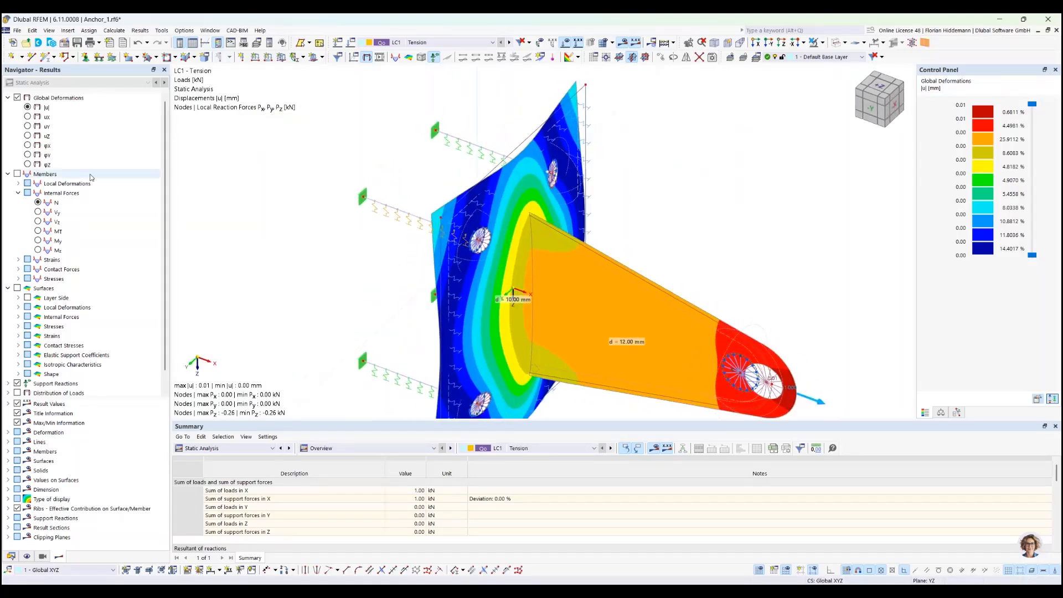
Display the member axial forces N for LC1 and examine them in the pin connection and the four anchor rods.
{"action": "left_click", "coordinate": [17, 174]}
{"action": "middle_click_drag", "start_coordinate": [418, 305], "coordinate": [327, 193]}
{"action": "scroll", "coordinate": [539, 237], "scroll_direction": "up", "scroll_amount": 5}
{"action": "scroll", "coordinate": [678, 278], "scroll_direction": "down", "scroll_amount": 5}
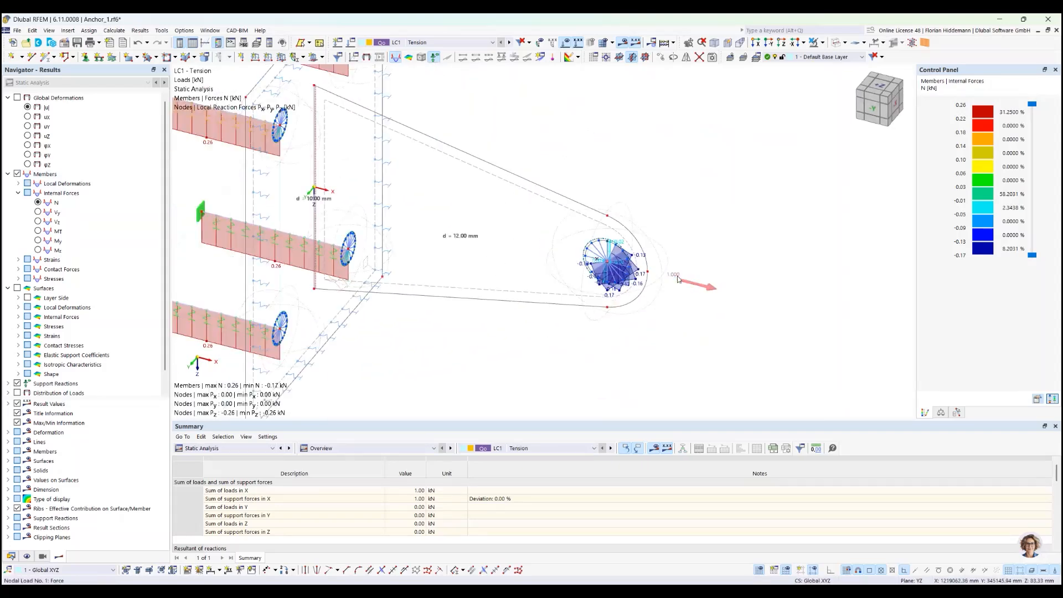
{"action": "scroll", "coordinate": [358, 239], "scroll_direction": "up", "scroll_amount": 3}
{"action": "middle_click_drag", "start_coordinate": [358, 240], "coordinate": [375, 232], "text": "ctrl"}
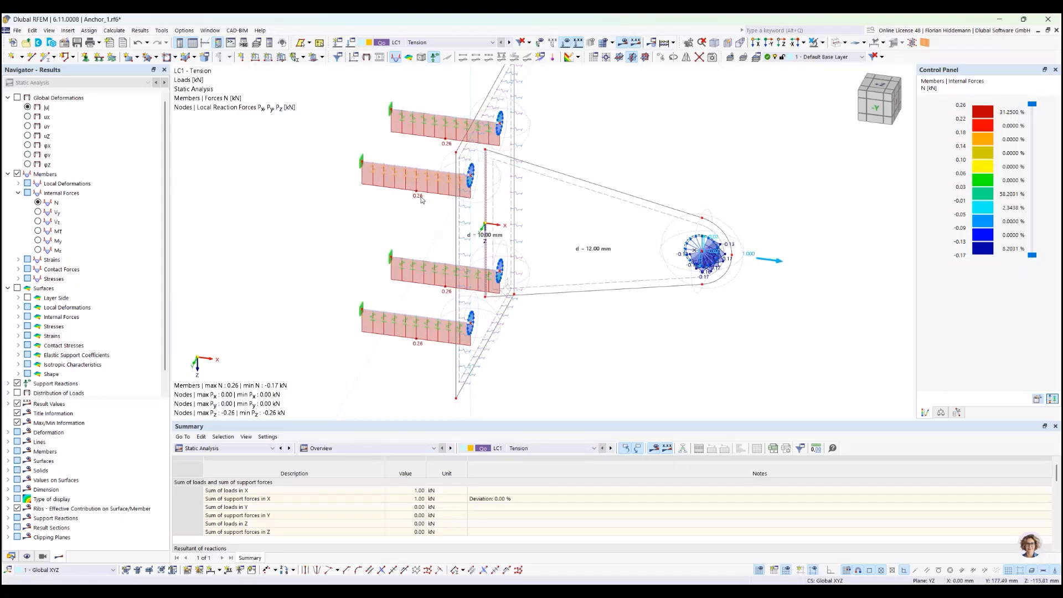
Add the surface contact stresses σz to the LC1 results and examine their distribution over the base plate.
{"action": "scroll", "coordinate": [16, 299], "scroll_direction": "down", "scroll_amount": 1}
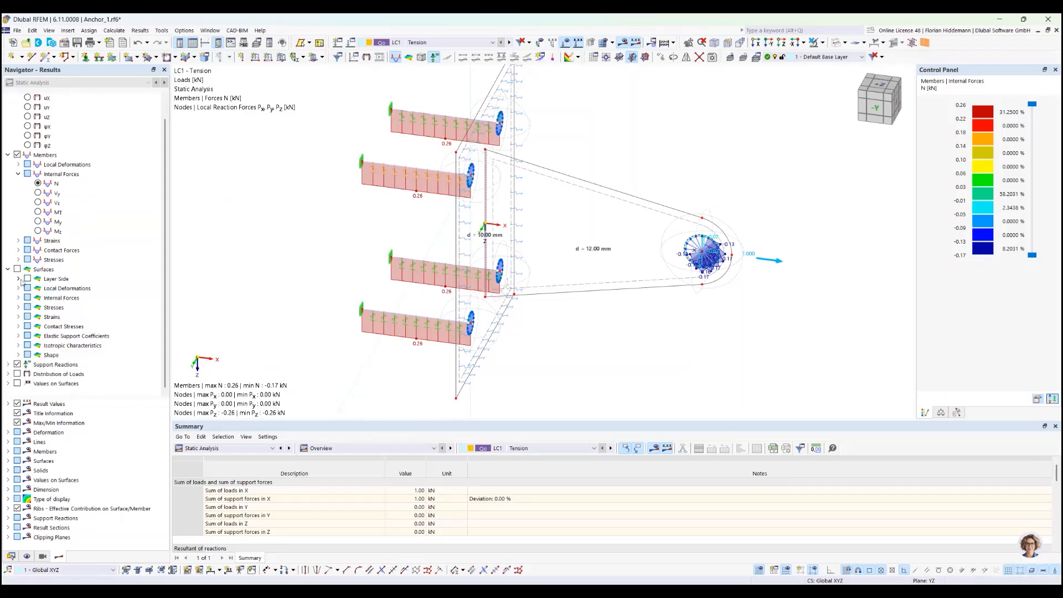
{"action": "left_click", "coordinate": [17, 269]}
{"action": "left_click", "coordinate": [19, 326]}
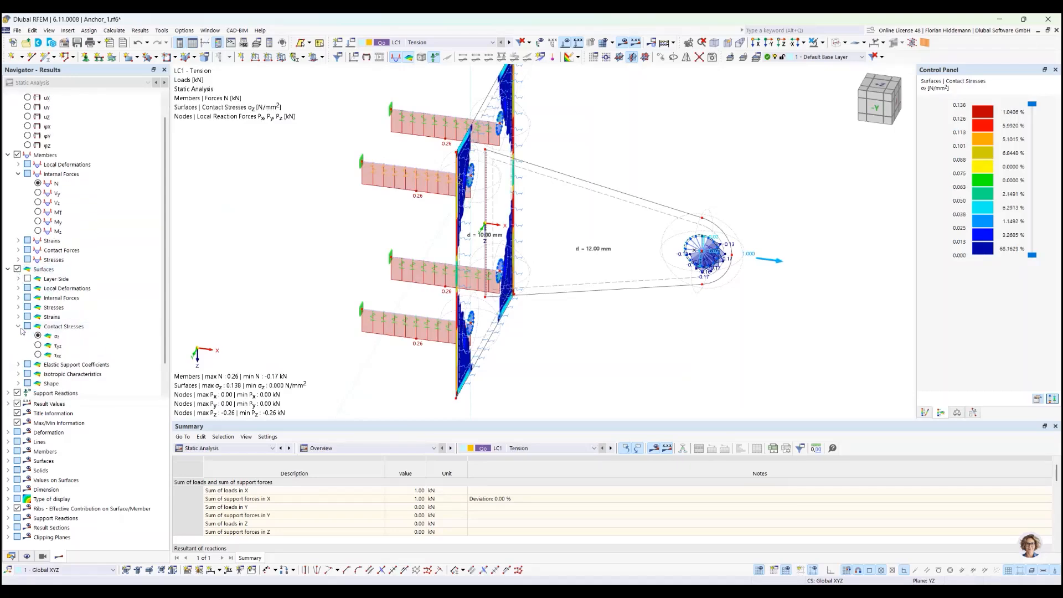
{"action": "middle_click_drag", "start_coordinate": [588, 169], "coordinate": [428, 170], "text": "ctrl"}
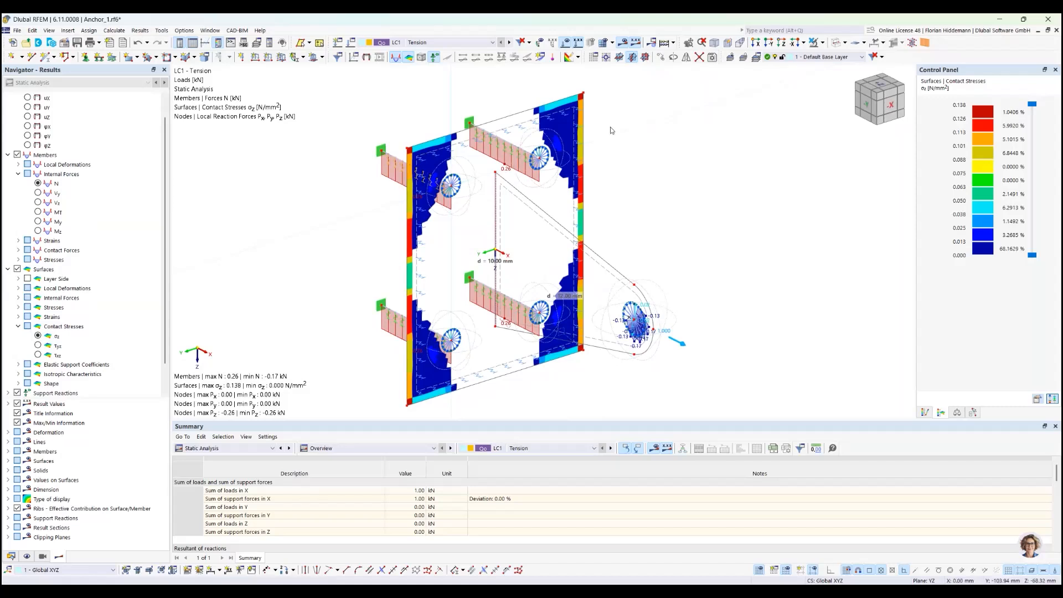
Show the FE mesh on the model and check it against the contact stresses, toggling the surface results off and on.
{"action": "left_click", "coordinate": [603, 43]}
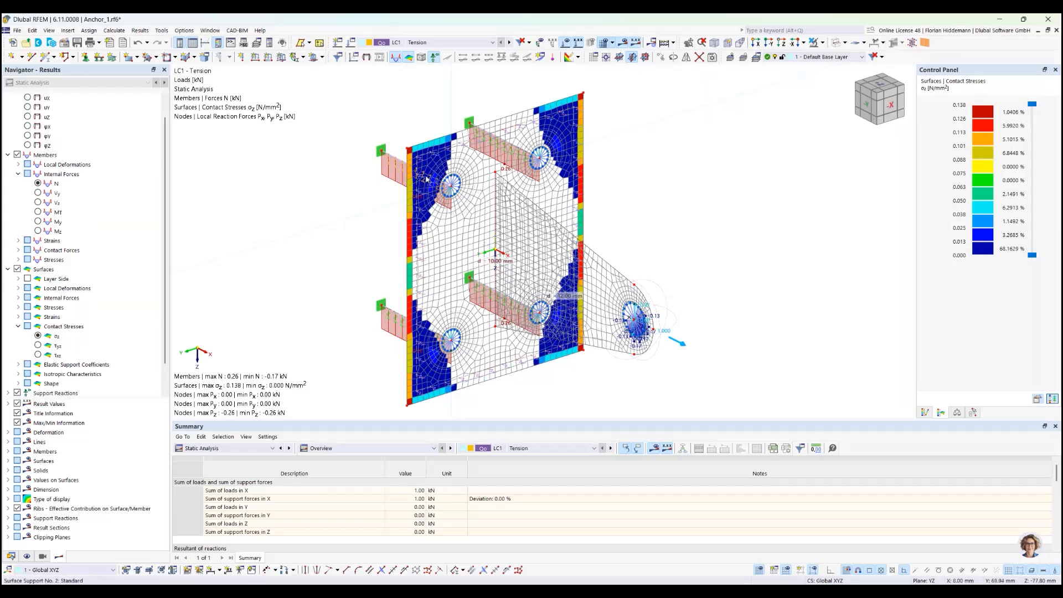
{"action": "mouse_move", "coordinate": [426, 178]}
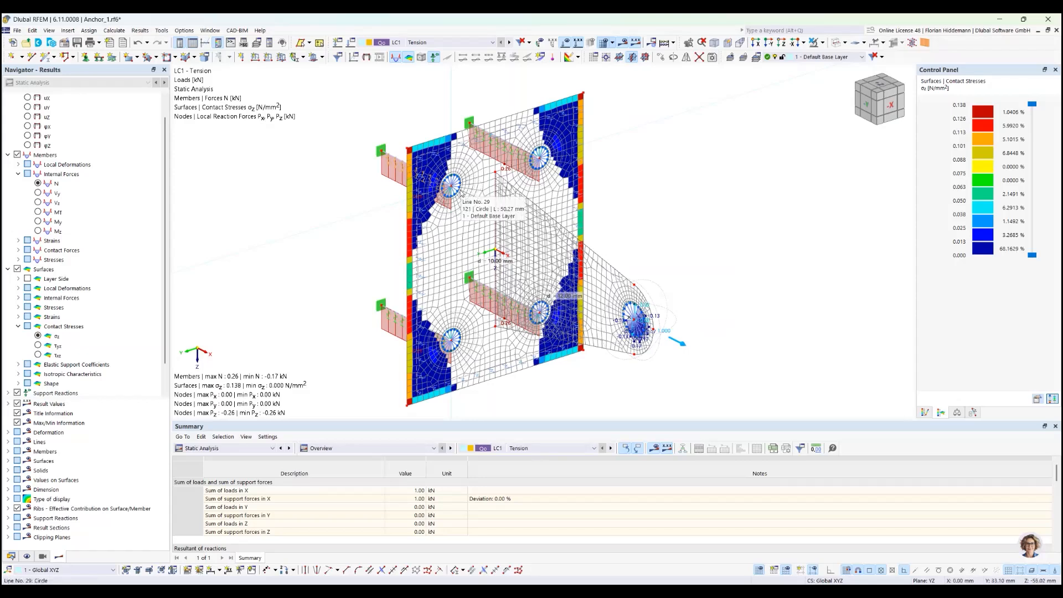
{"action": "mouse_move", "coordinate": [453, 188]}
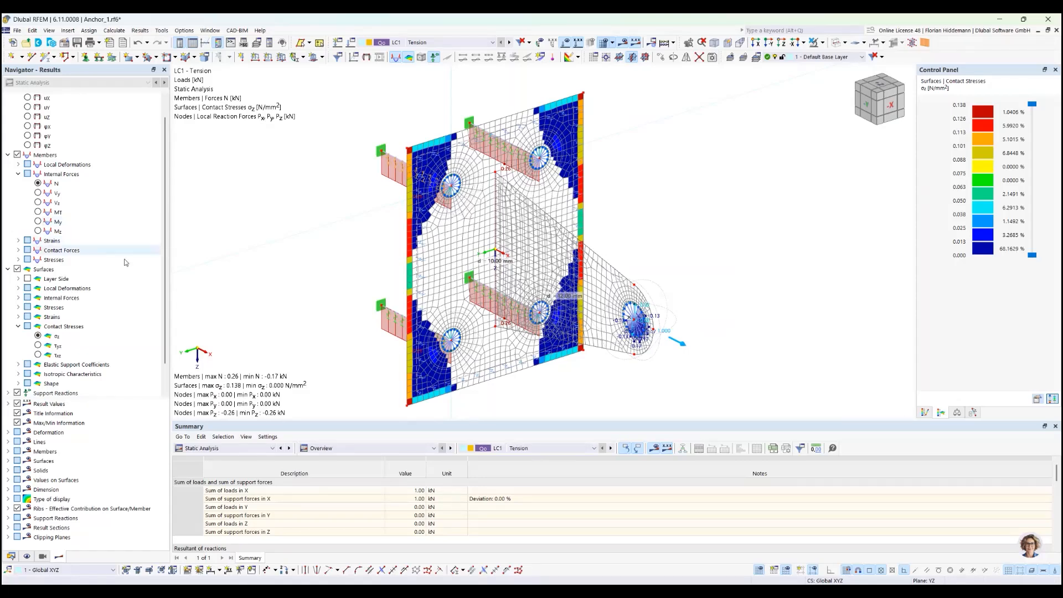
{"action": "left_click", "coordinate": [17, 269]}
{"action": "left_click", "coordinate": [17, 269]}
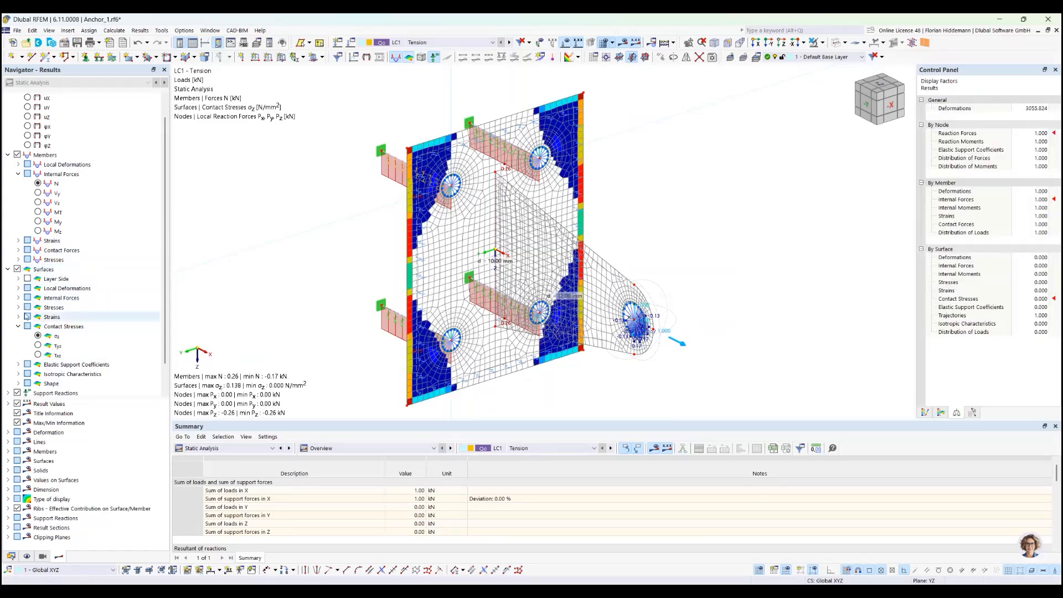
Examine the anchor forces and base plate contact stresses for LC2 Vertical and LC3 Horizontal.
{"action": "scroll", "coordinate": [466, 38], "scroll_direction": "down", "scroll_amount": 1}
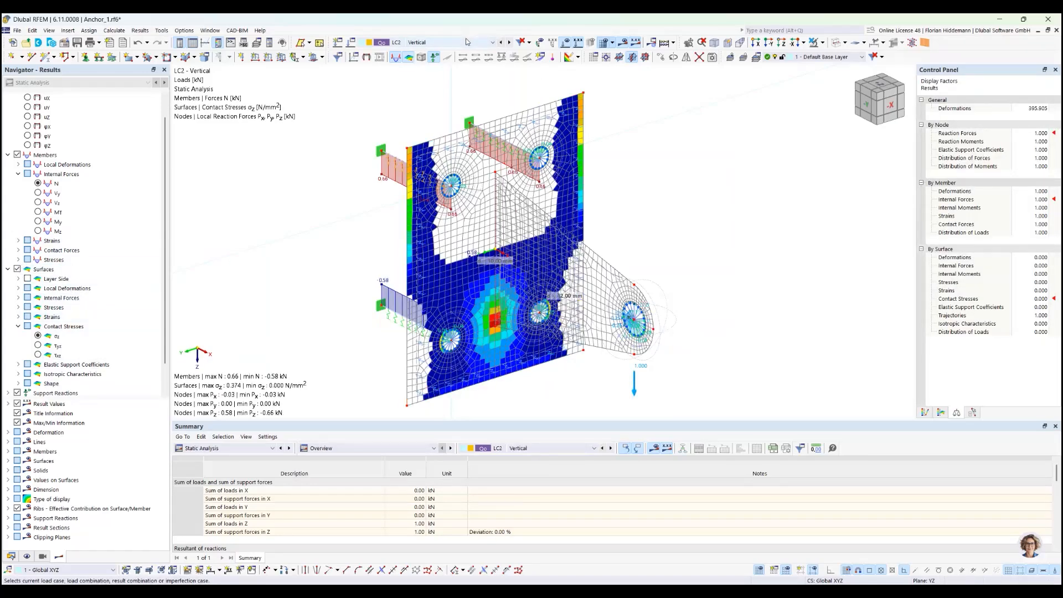
{"action": "middle_click_drag", "start_coordinate": [647, 240], "coordinate": [480, 199], "text": "ctrl"}
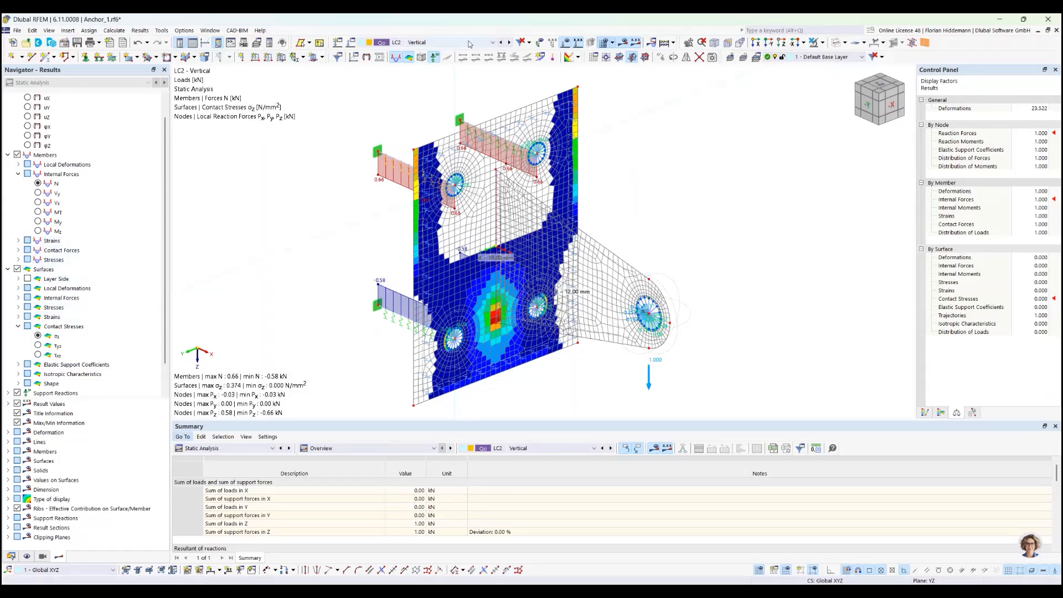
{"action": "left_click", "coordinate": [508, 42]}
{"action": "middle_click_drag", "start_coordinate": [692, 271], "coordinate": [747, 257], "text": "ctrl"}
{"action": "middle_click_drag", "start_coordinate": [399, 226], "coordinate": [387, 183], "text": "ctrl"}
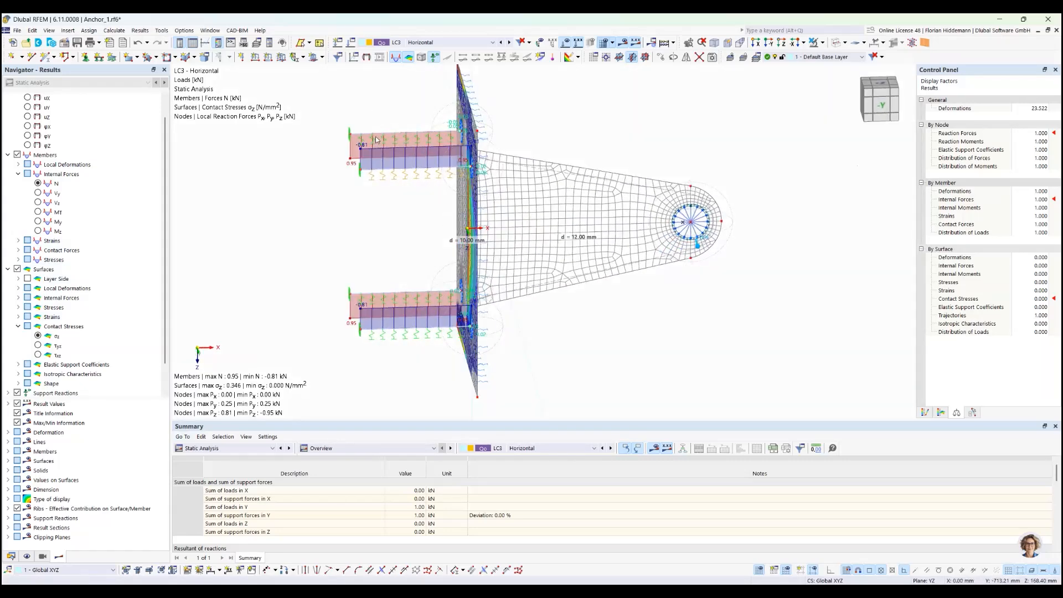
{"action": "middle_click_drag", "start_coordinate": [408, 246], "coordinate": [355, 253], "text": "ctrl"}
Display the maximum von Mises equivalent stresses σeqv,Mises,Max on the surfaces.
{"action": "scroll", "coordinate": [71, 332], "scroll_direction": "down", "scroll_amount": 1}
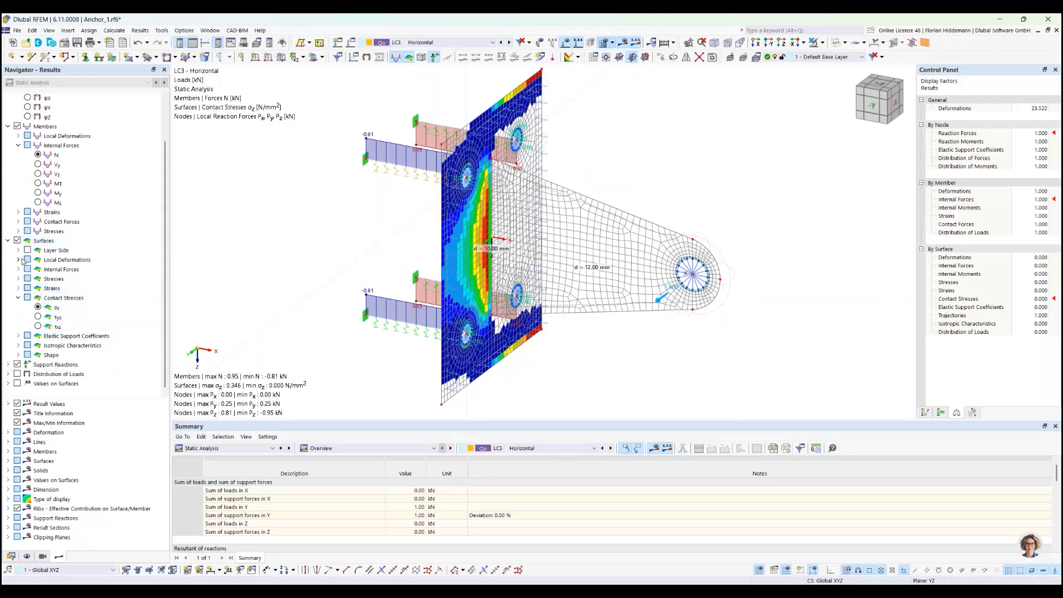
{"action": "left_click", "coordinate": [18, 278]}
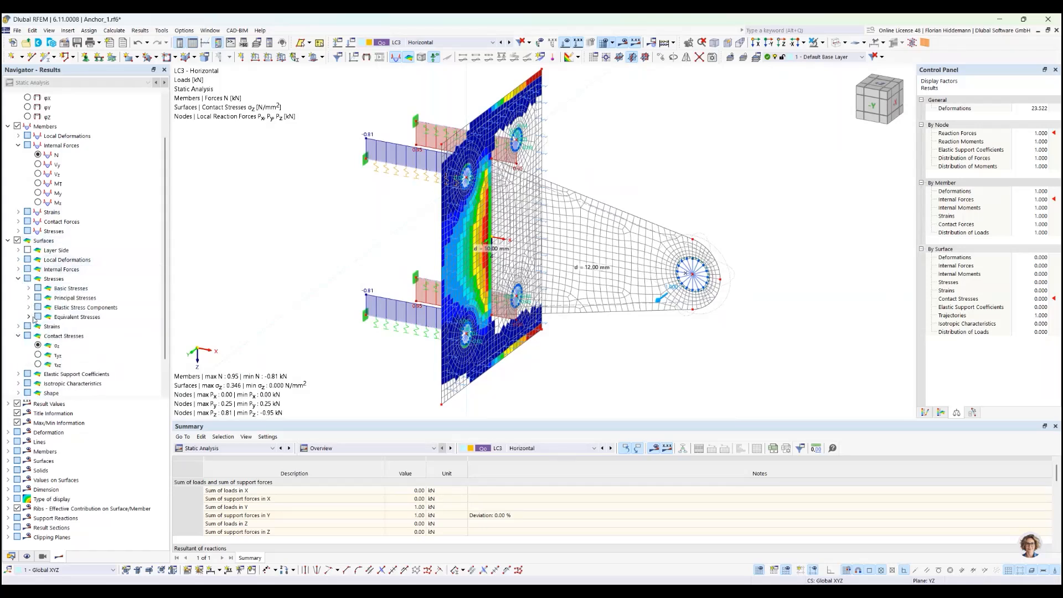
{"action": "left_click", "coordinate": [29, 316]}
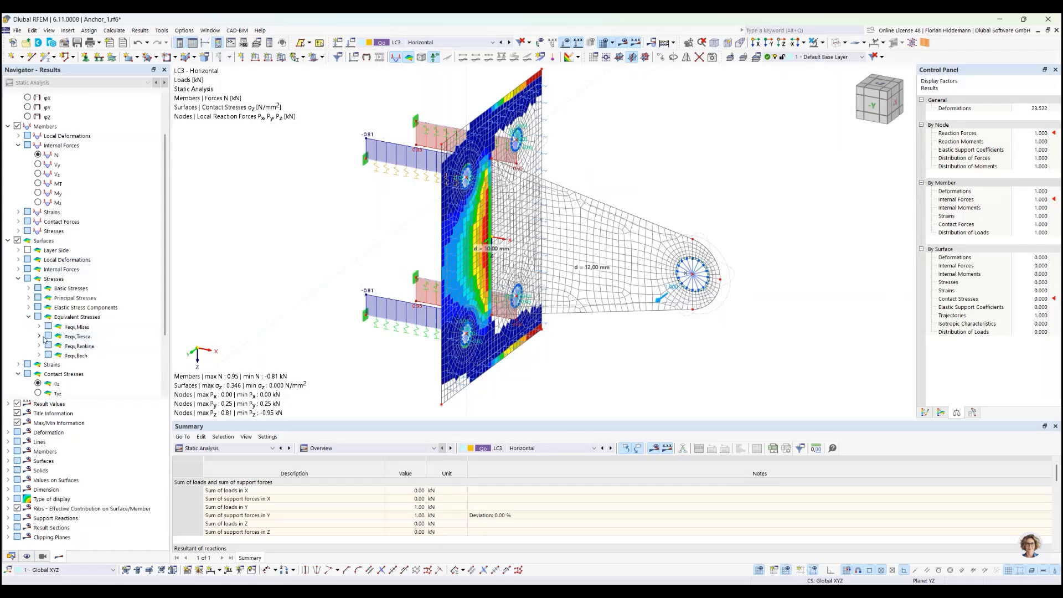
{"action": "left_click", "coordinate": [38, 326]}
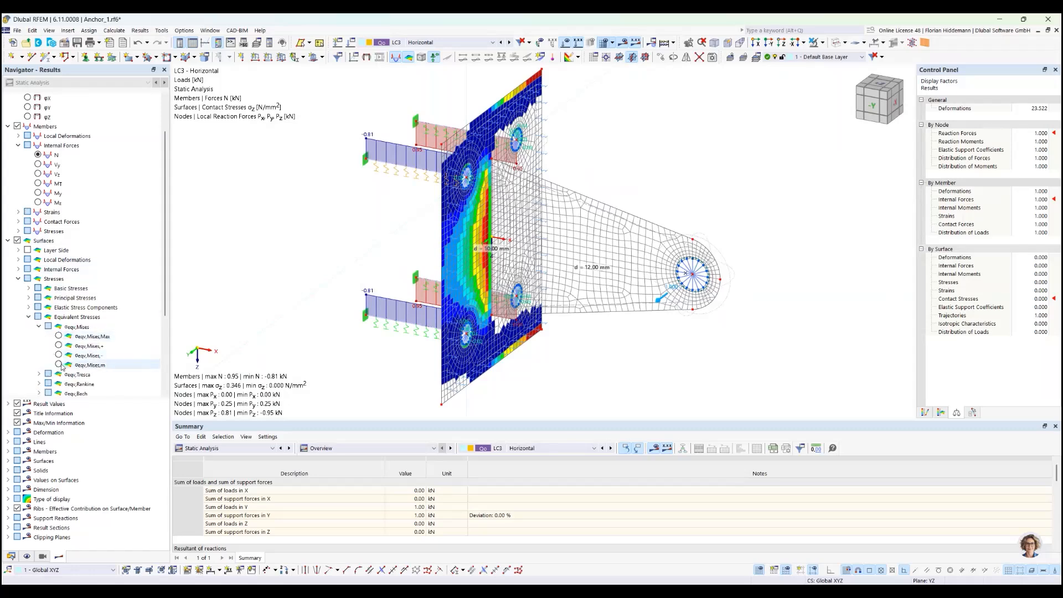
{"action": "left_click", "coordinate": [58, 336]}
Examine the von Mises stresses on the base plate and lug for load cases LC2 and LC1.
{"action": "middle_click_drag", "start_coordinate": [726, 197], "coordinate": [622, 120], "text": "ctrl"}
{"action": "scroll", "coordinate": [478, 42], "scroll_direction": "up", "scroll_amount": 1}
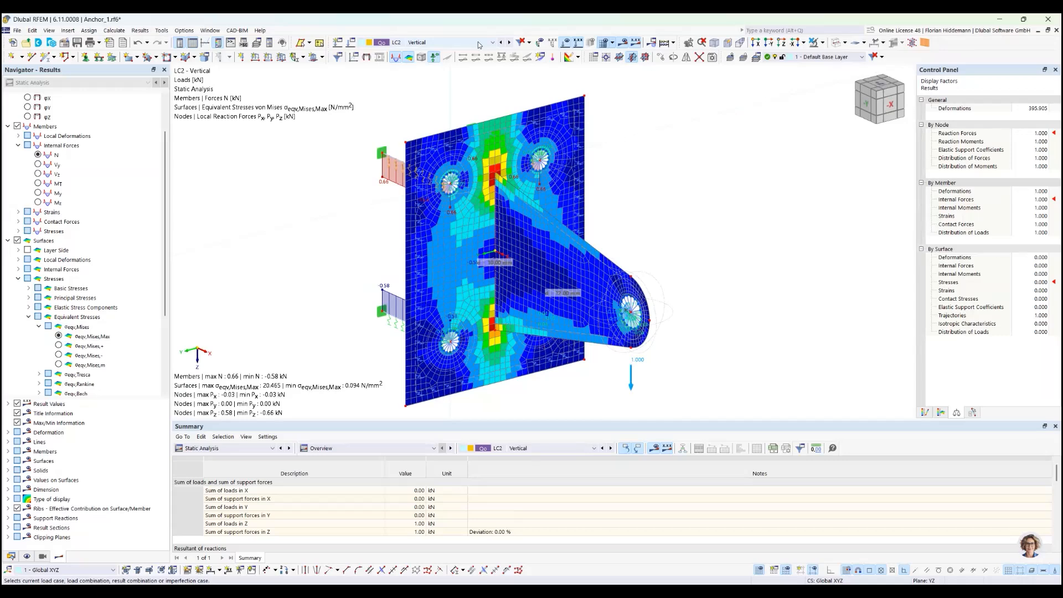
{"action": "scroll", "coordinate": [477, 42], "scroll_direction": "up", "scroll_amount": 1}
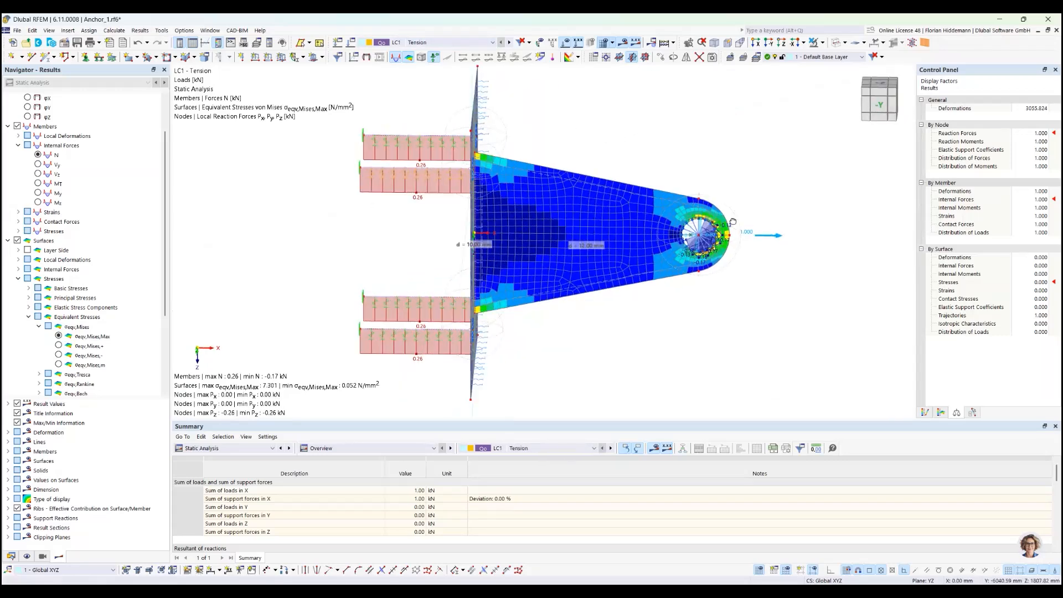
{"action": "middle_click_drag", "start_coordinate": [733, 222], "coordinate": [675, 223], "text": "ctrl"}
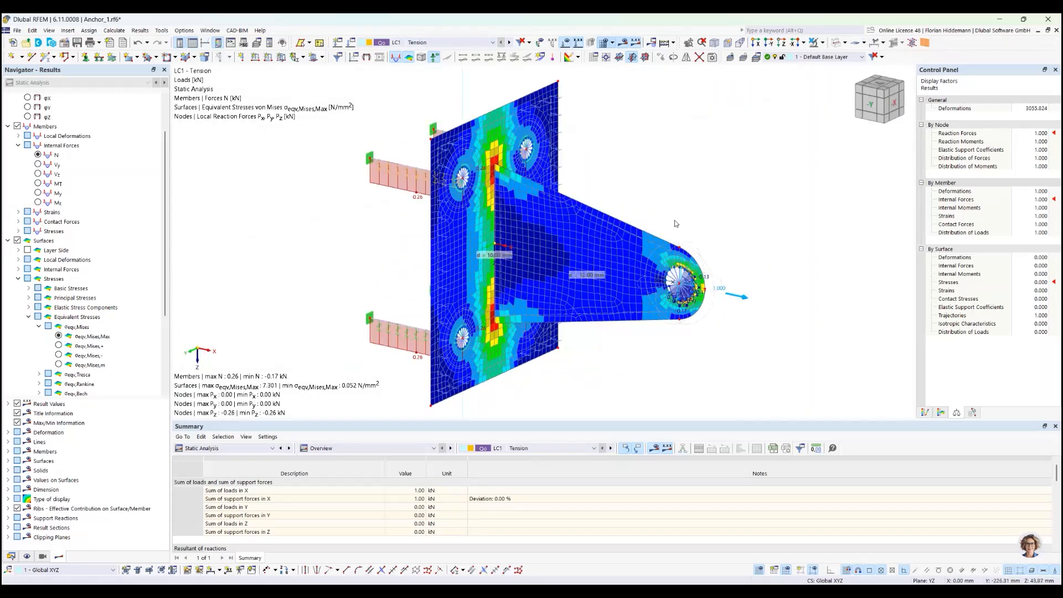
Expand the model's Stress-Strain Analysis data to list its thicknesses, surface configurations and line welded joint configurations.
{"action": "left_click", "coordinate": [16, 557]}
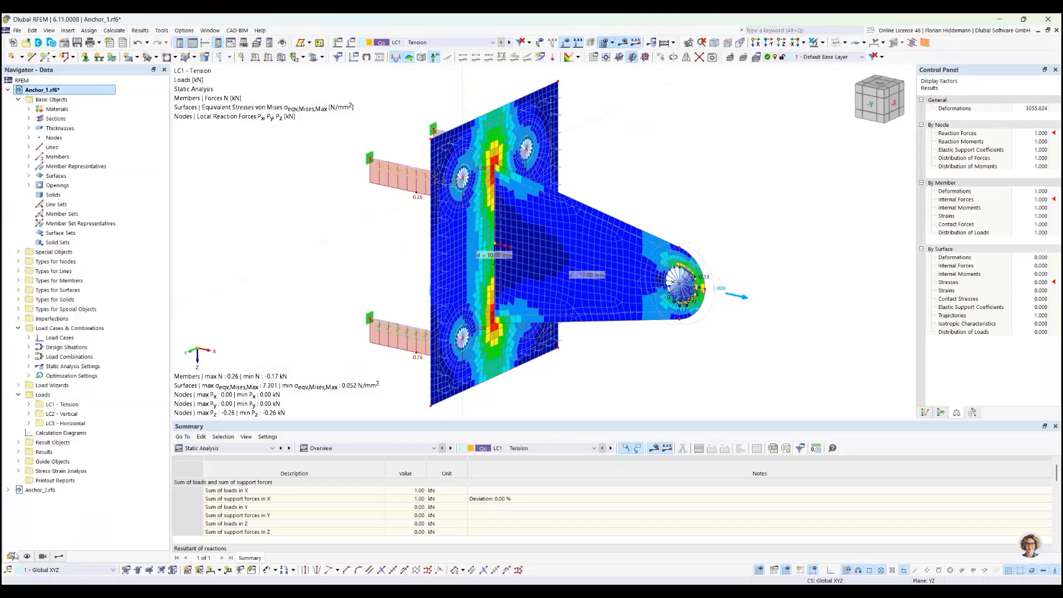
{"action": "left_click", "coordinate": [18, 472]}
{"action": "scroll", "coordinate": [47, 472], "scroll_direction": "down", "scroll_amount": 1}
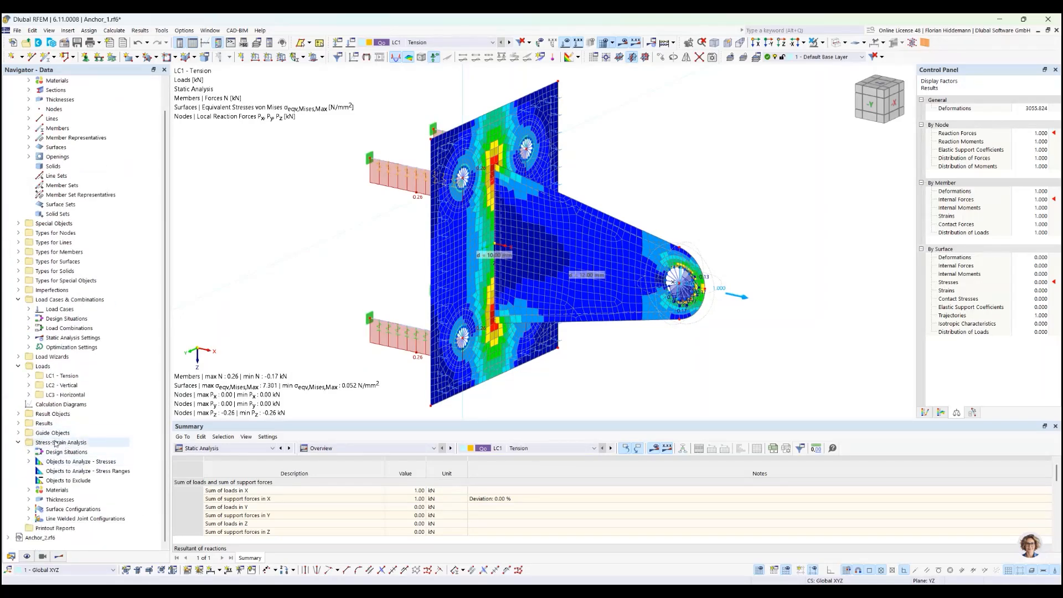
{"action": "left_click", "coordinate": [29, 509]}
{"action": "left_click", "coordinate": [29, 518]}
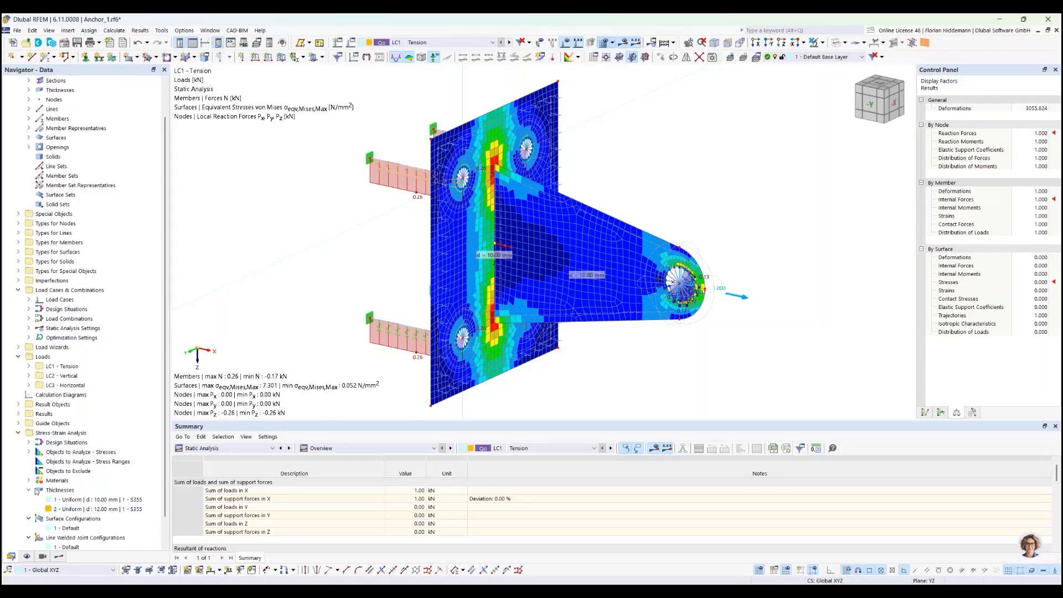
{"action": "left_click", "coordinate": [29, 489]}
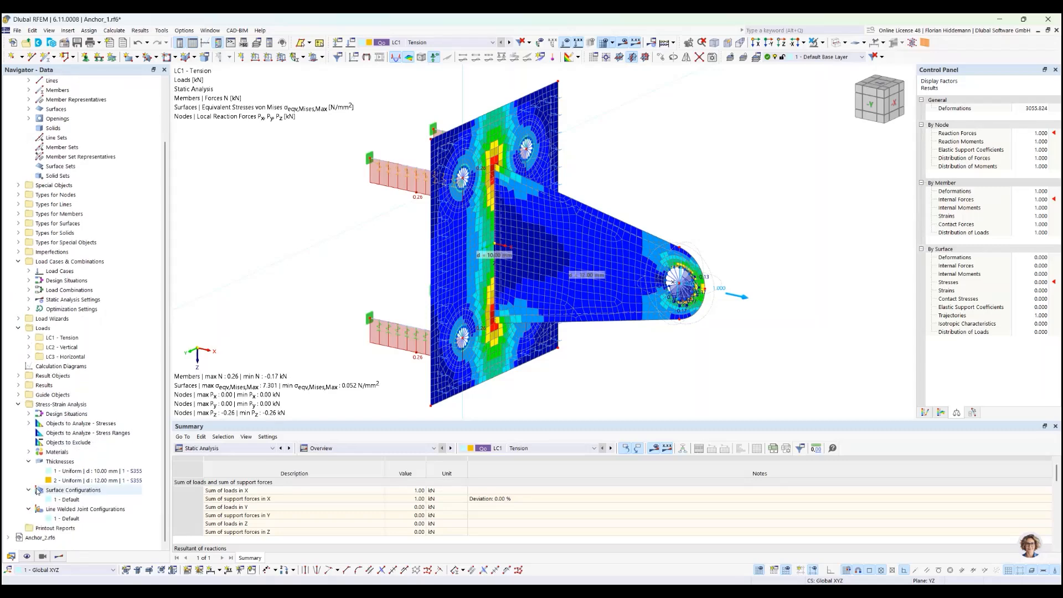
Open the Default surface configuration and examine the design check formulas for σ1 and the membrane equivalent stress σeqv,m,von Mises.
{"action": "right_click", "coordinate": [70, 499]}
{"action": "left_click", "coordinate": [126, 369]}
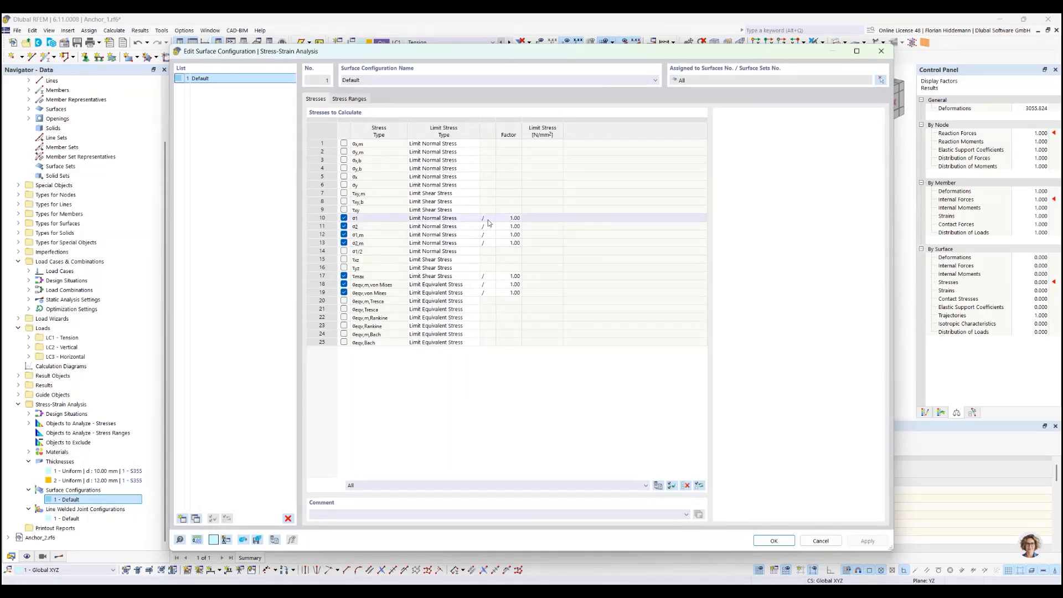
{"action": "left_click", "coordinate": [349, 98]}
{"action": "left_click", "coordinate": [315, 99]}
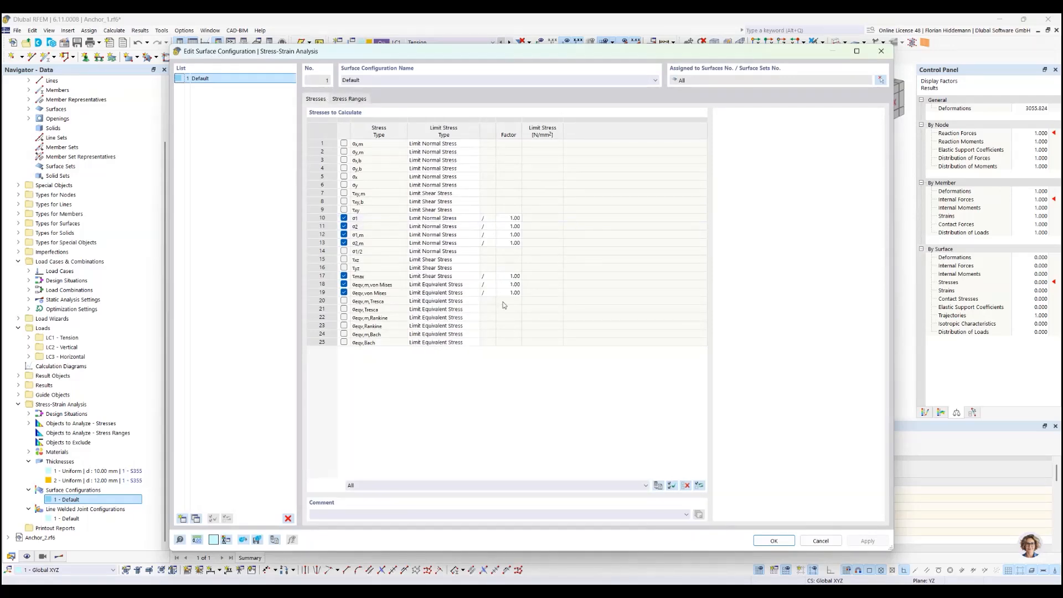
{"action": "left_click", "coordinate": [404, 218]}
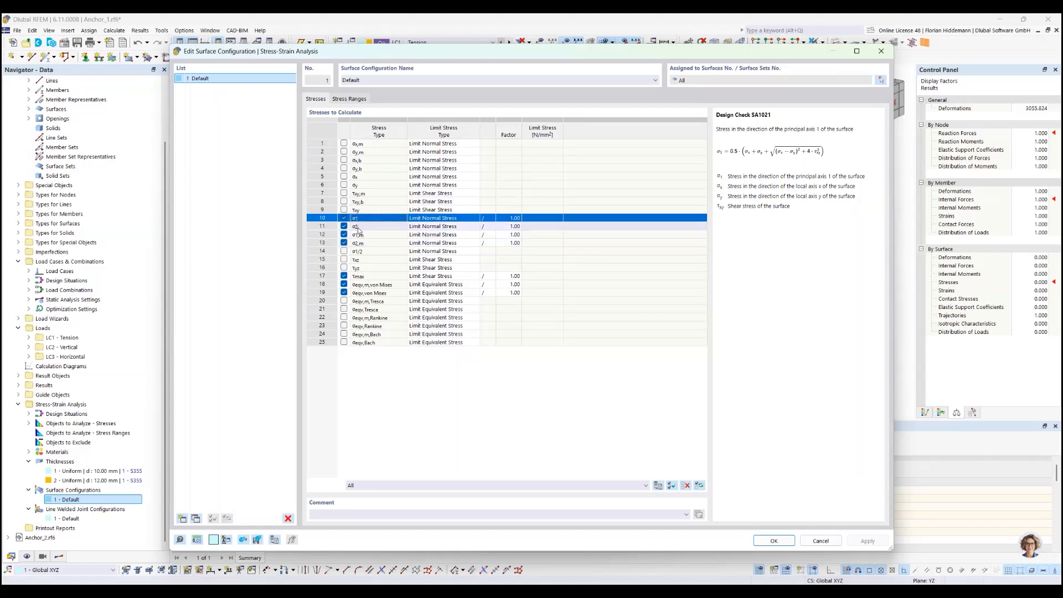
{"action": "left_click", "coordinate": [418, 284]}
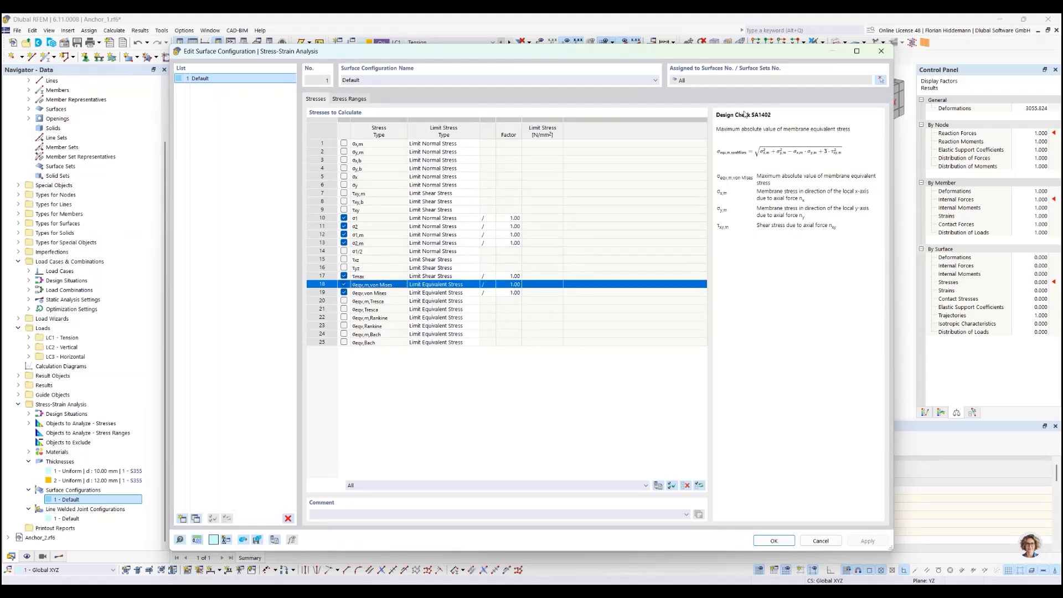
{"action": "left_click_drag", "start_coordinate": [776, 116], "coordinate": [717, 113]}
Set the limit stress type of principal stress σ1 to User-defined with a limit stress of 300 N/mm².
{"action": "left_click", "coordinate": [378, 219]}
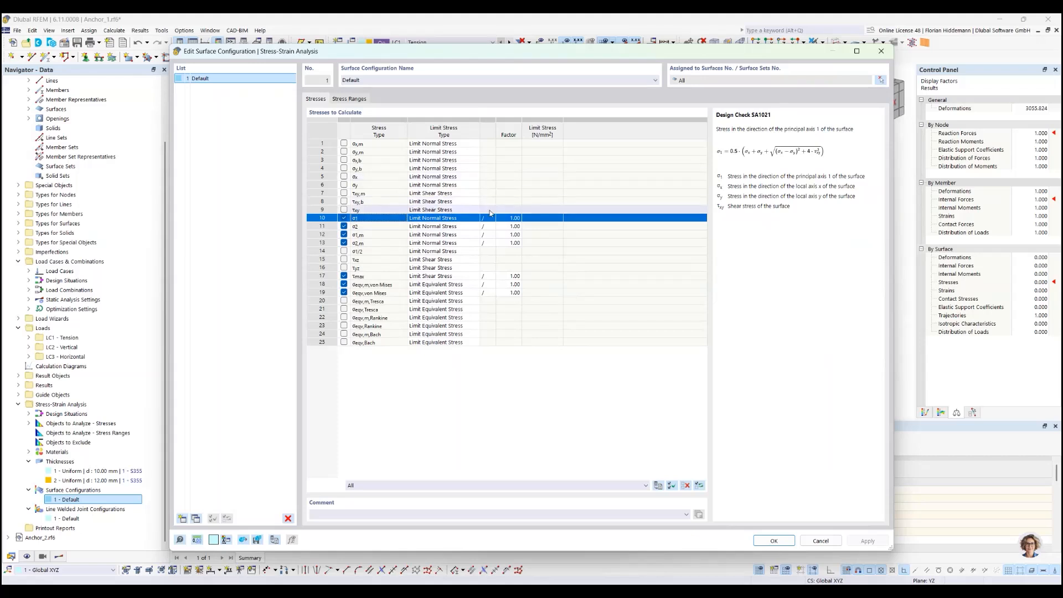
{"action": "left_click", "coordinate": [459, 219]}
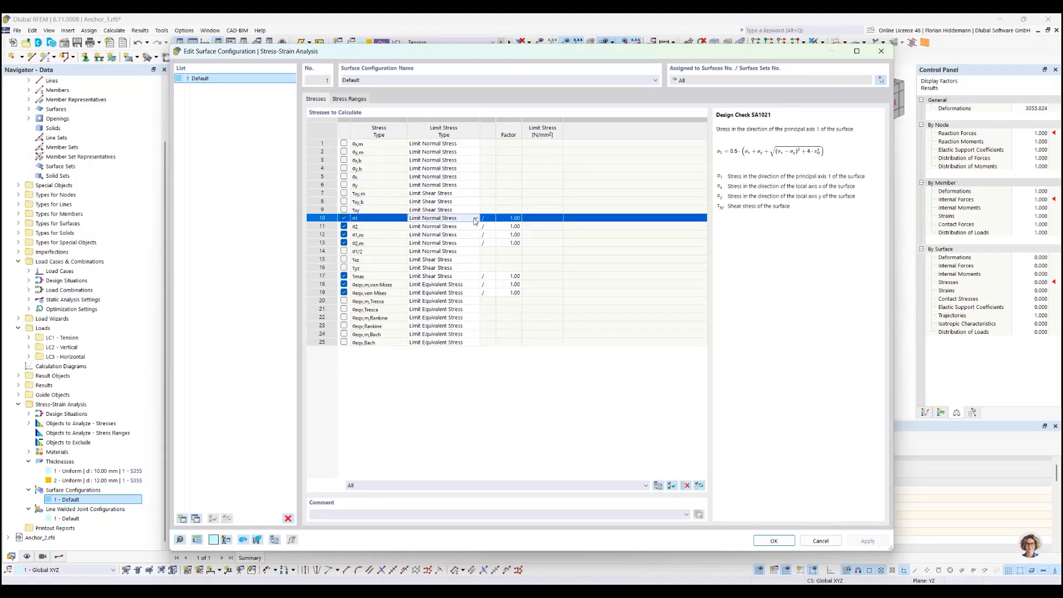
{"action": "left_click", "coordinate": [458, 220]}
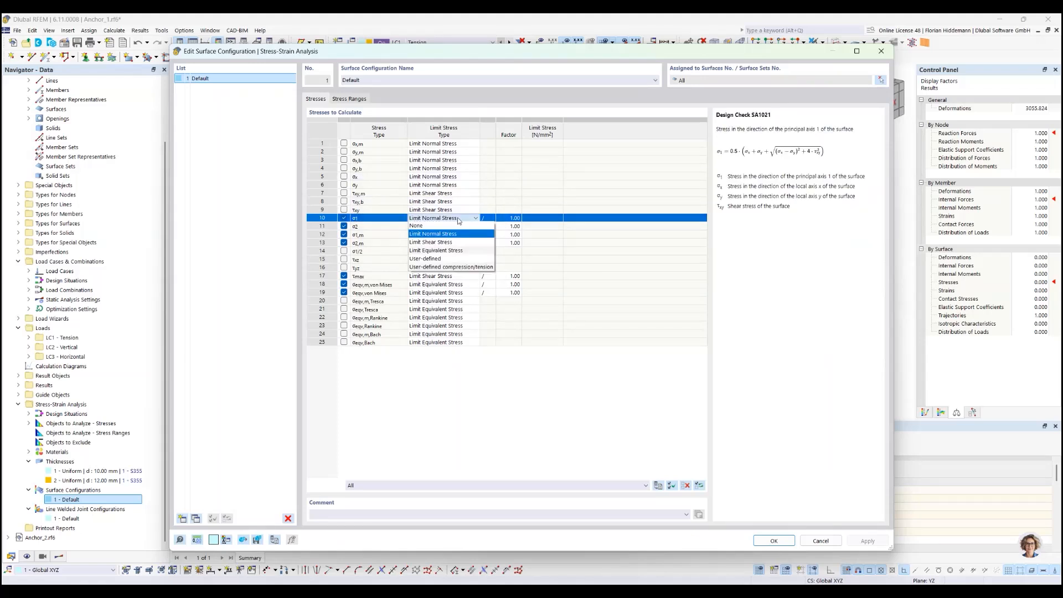
{"action": "left_click", "coordinate": [460, 259]}
{"action": "left_click", "coordinate": [553, 218]}
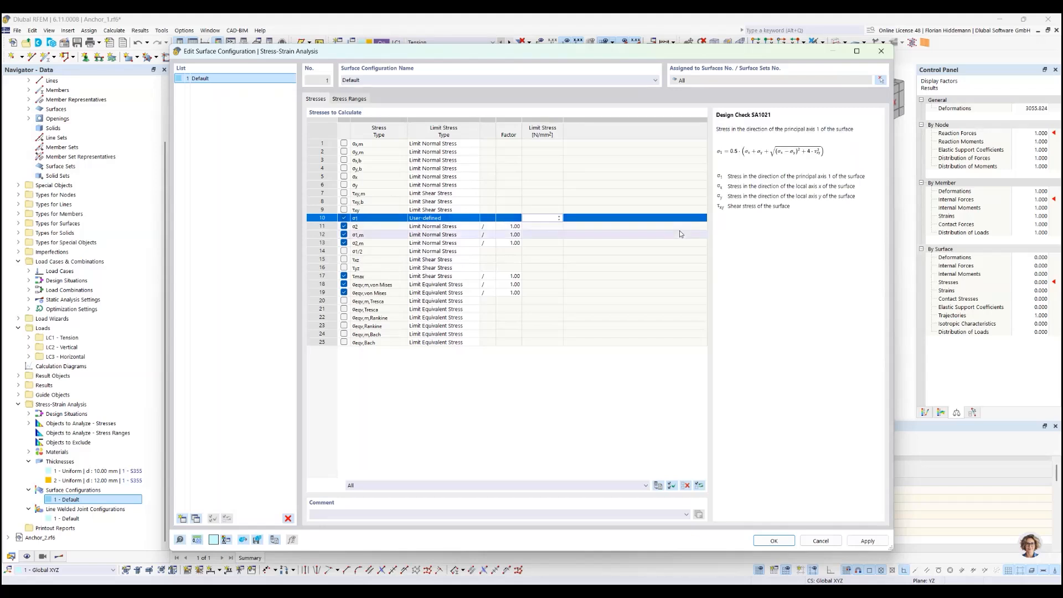
{"action": "type", "text": "300"}
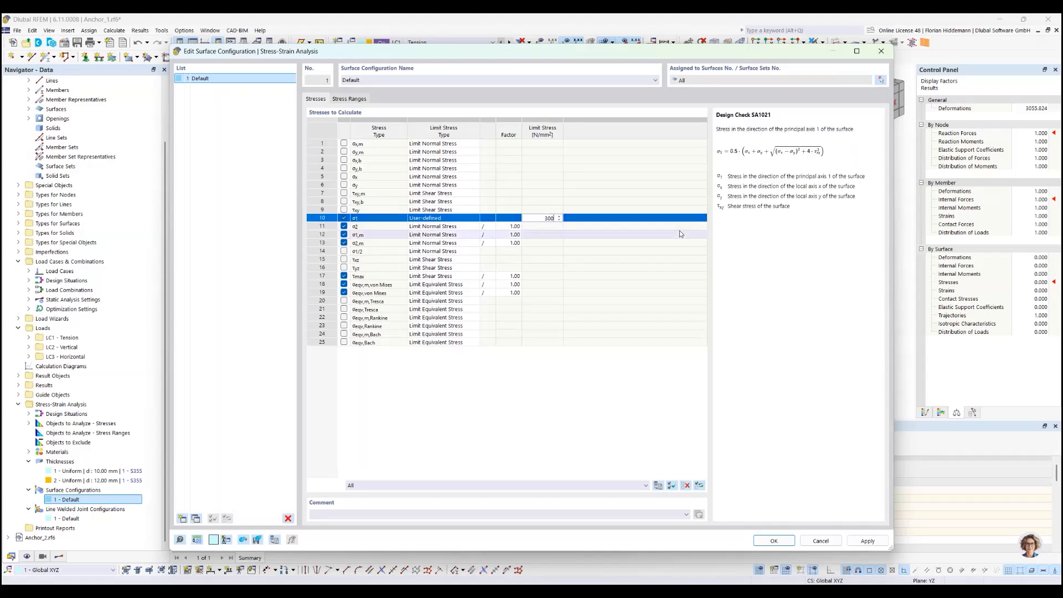
{"action": "left_click", "coordinate": [651, 399]}
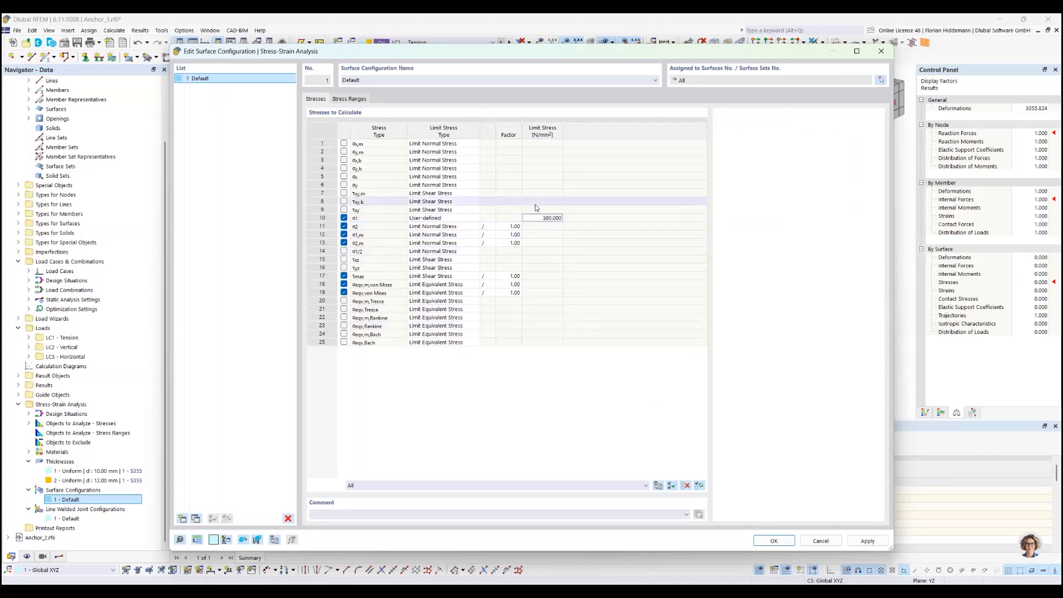
Change σ1's limit stress type back to Limit Normal Stress and set its factor to 0.9.
{"action": "left_click", "coordinate": [493, 219]}
{"action": "left_click", "coordinate": [443, 218]}
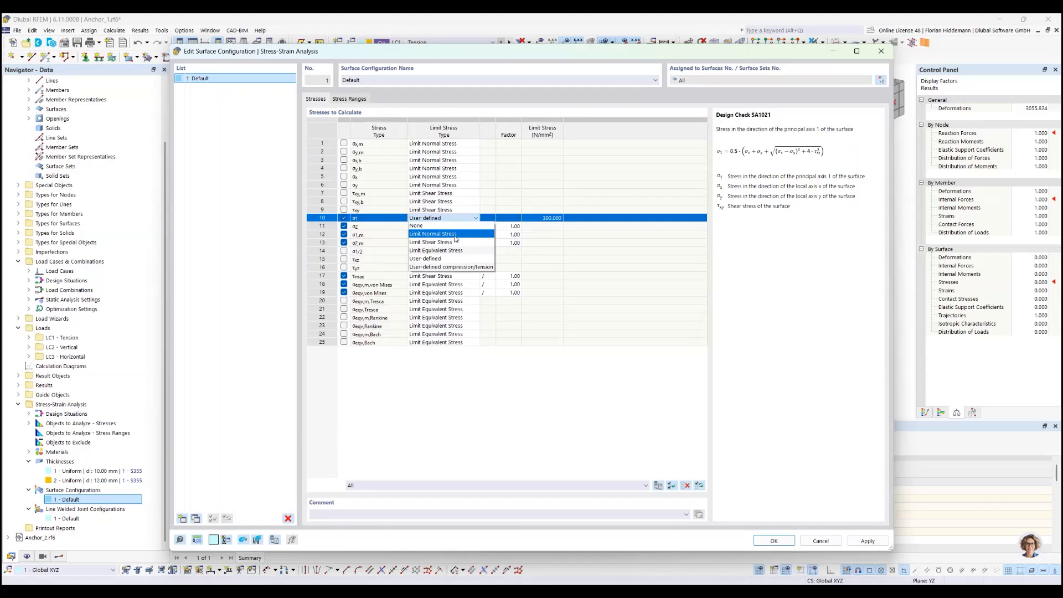
{"action": "left_click", "coordinate": [455, 235]}
{"action": "left_click", "coordinate": [510, 219]}
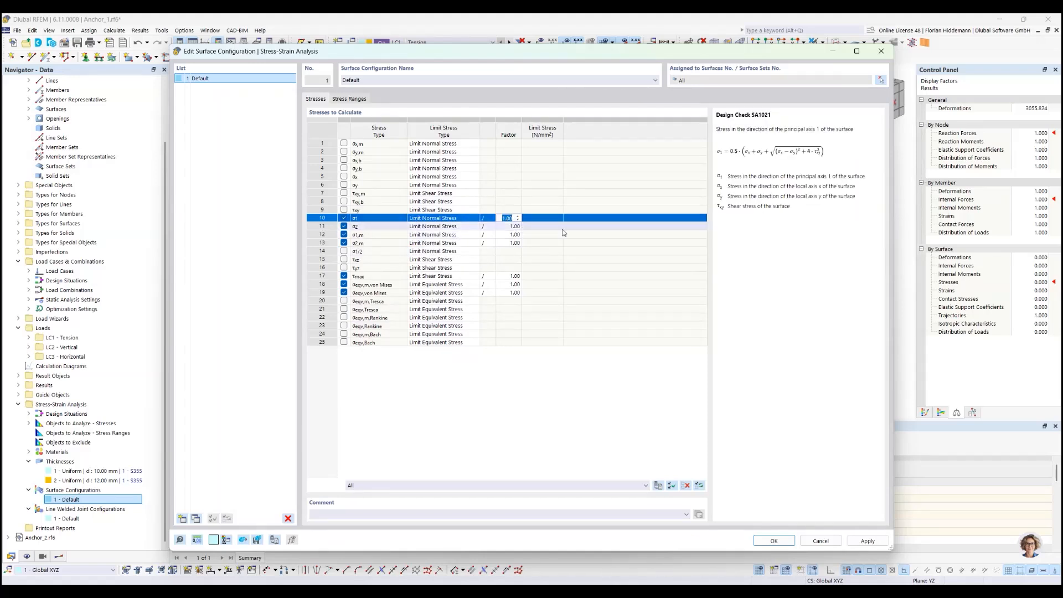
{"action": "type", "text": "0"}
{"action": "type", "text": ".9"}
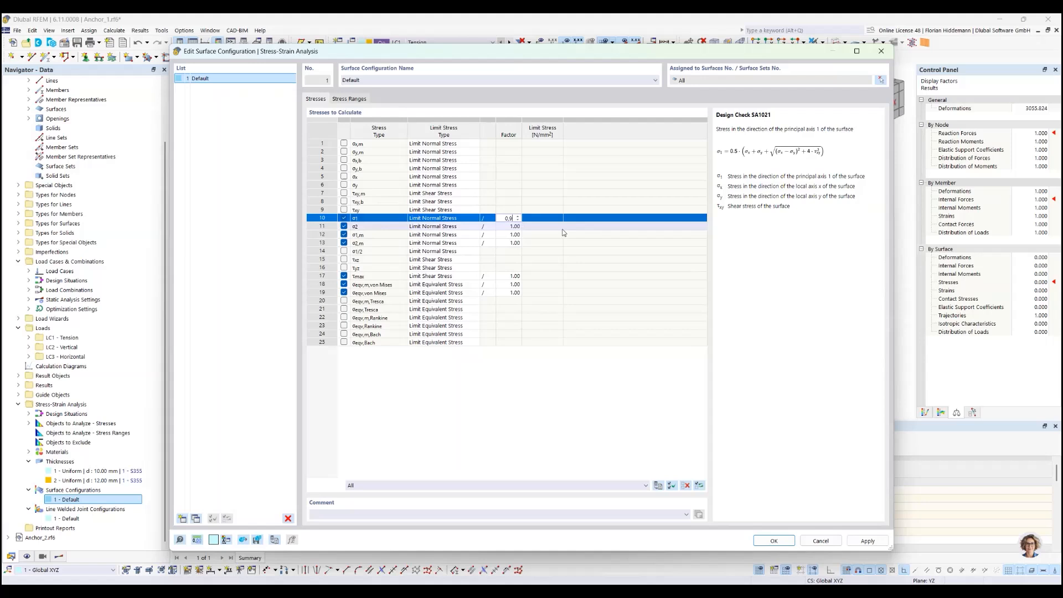
{"action": "left_click", "coordinate": [553, 467]}
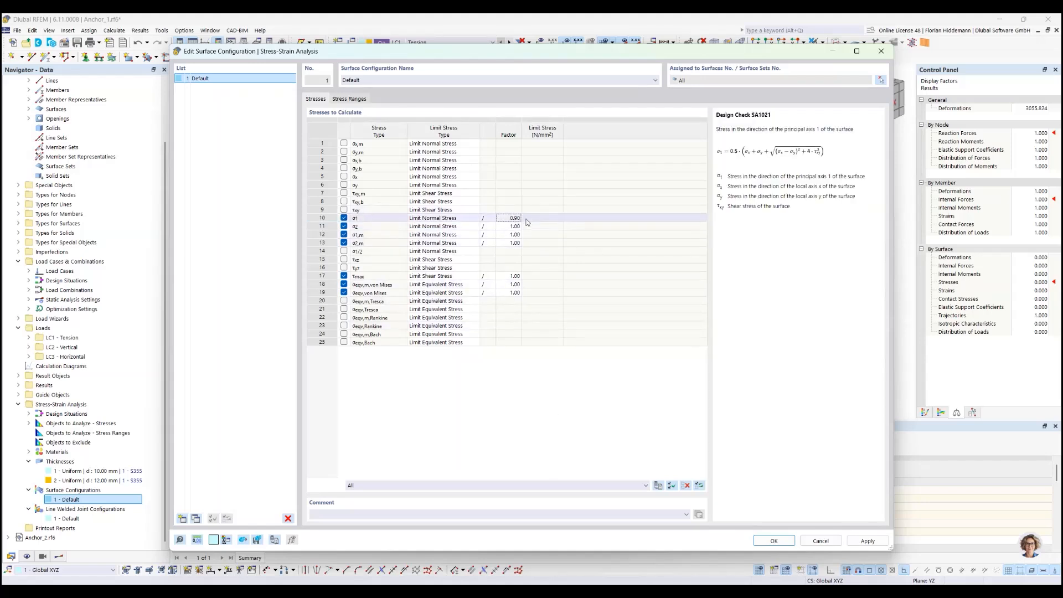
Reset the factor of σ1 to 1.00, switch its operator to multiplication and set the factor to 2.
{"action": "double_click", "coordinate": [512, 218]}
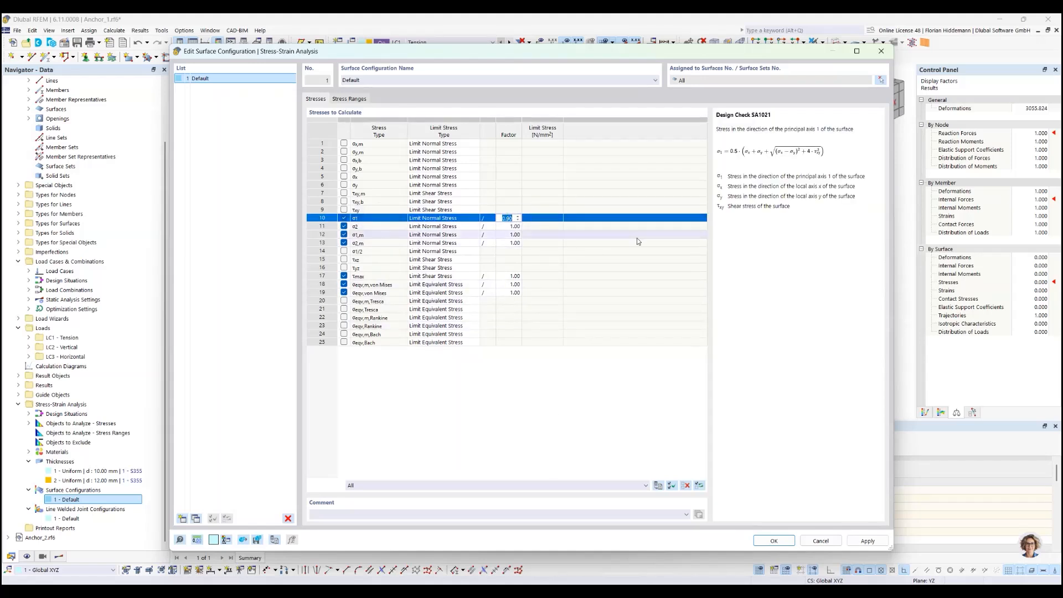
{"action": "left_click", "coordinate": [653, 404]}
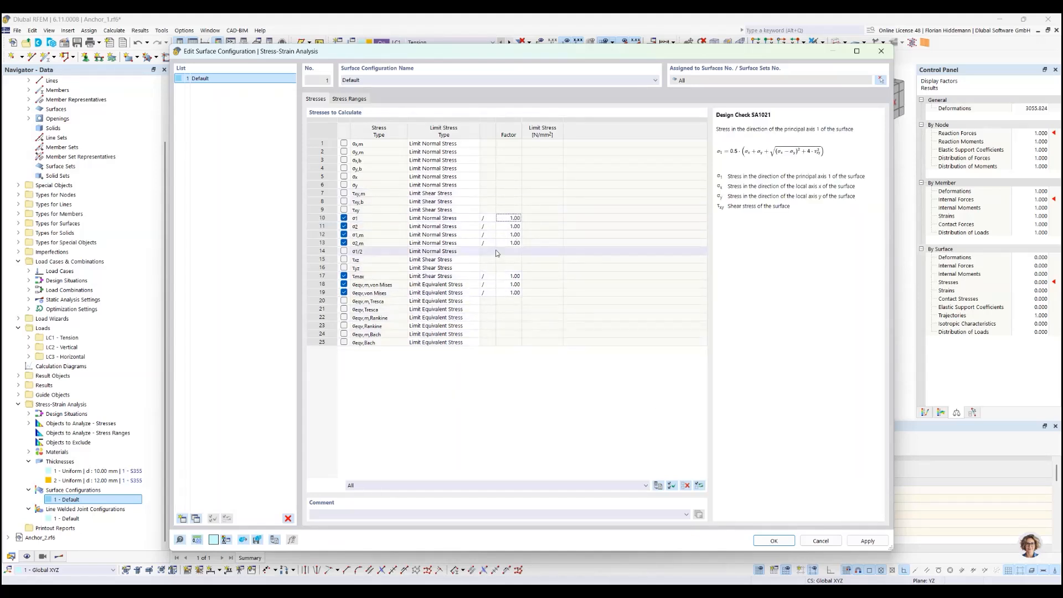
{"action": "left_click", "coordinate": [492, 219]}
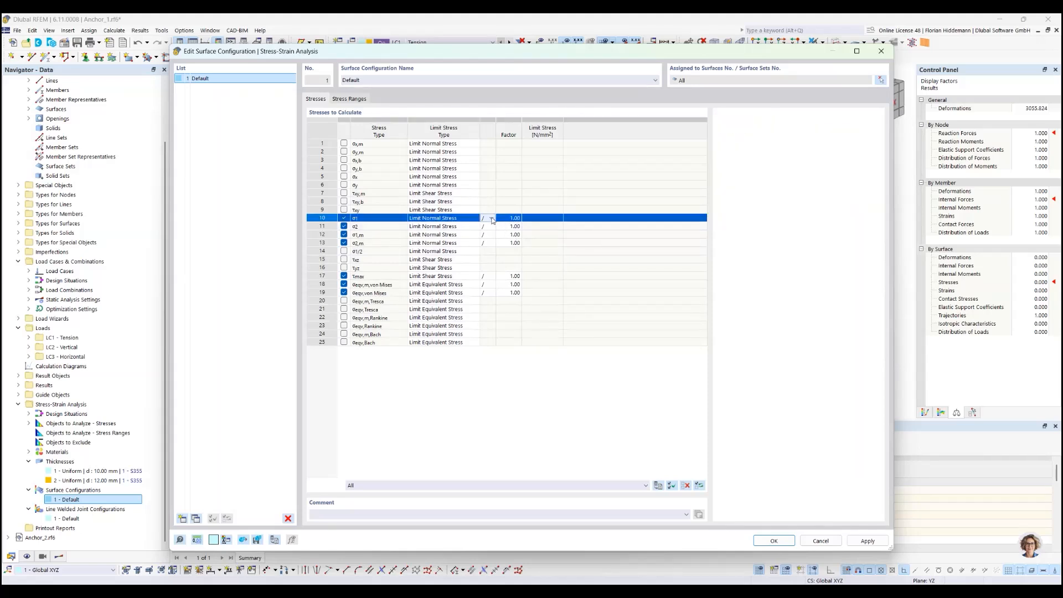
{"action": "left_click", "coordinate": [492, 220]}
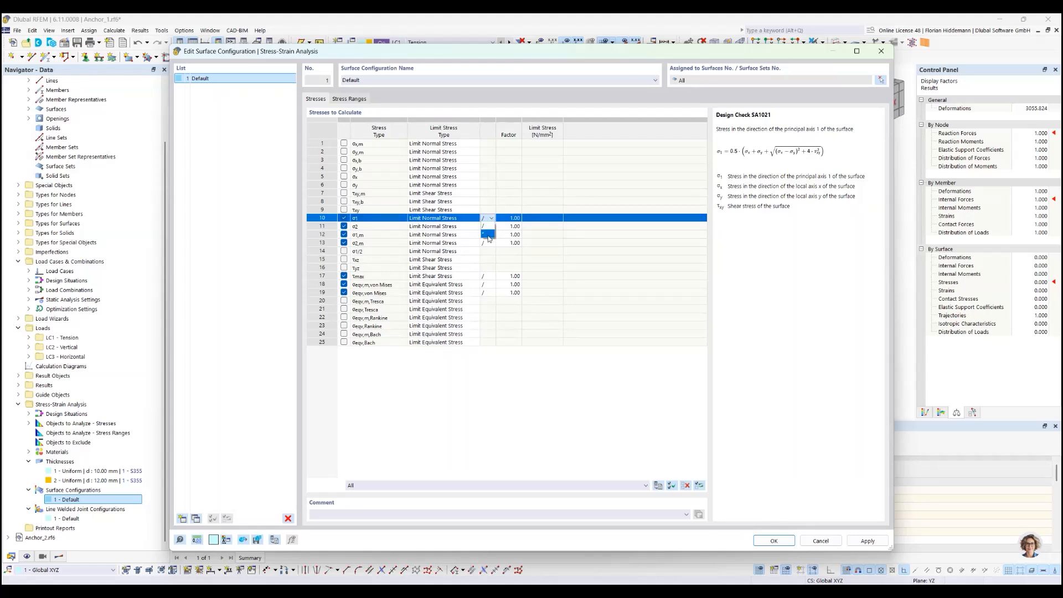
{"action": "left_click", "coordinate": [488, 234]}
{"action": "left_click", "coordinate": [514, 218]}
{"action": "type", "text": "2"}
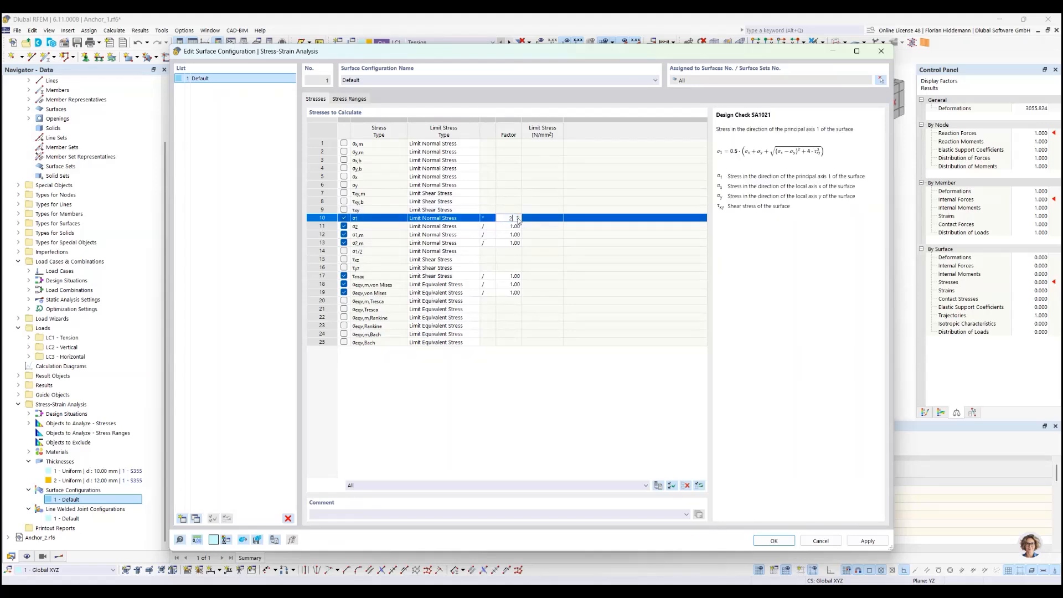
{"action": "left_click", "coordinate": [535, 395]}
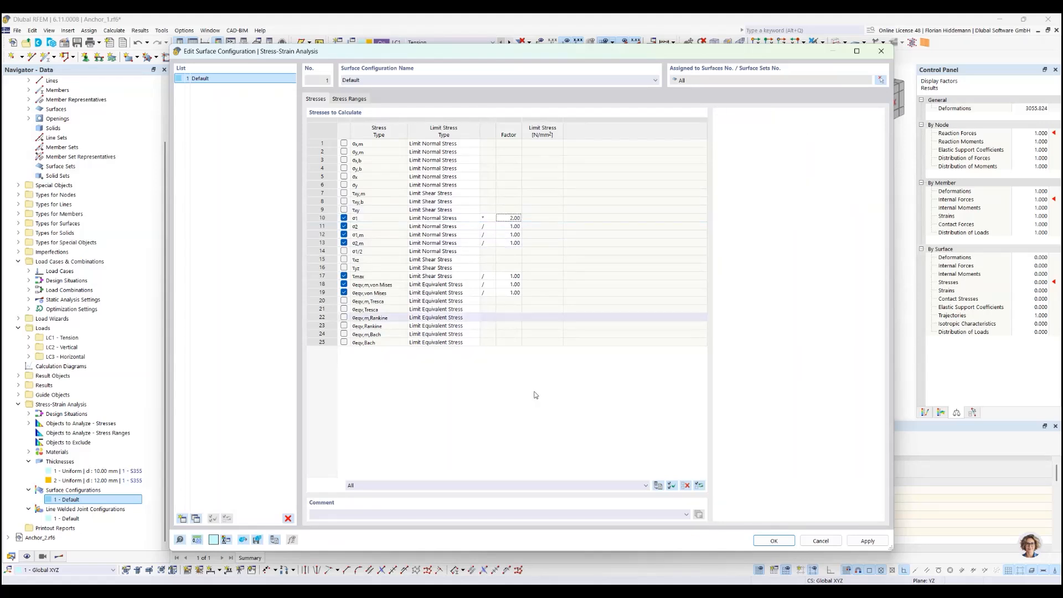
Restore the division operator and a factor of 1 for σ1, and accept the surface configuration.
{"action": "left_click", "coordinate": [490, 221]}
{"action": "left_click", "coordinate": [490, 221]}
{"action": "left_click", "coordinate": [489, 234]}
{"action": "left_click", "coordinate": [514, 218]}
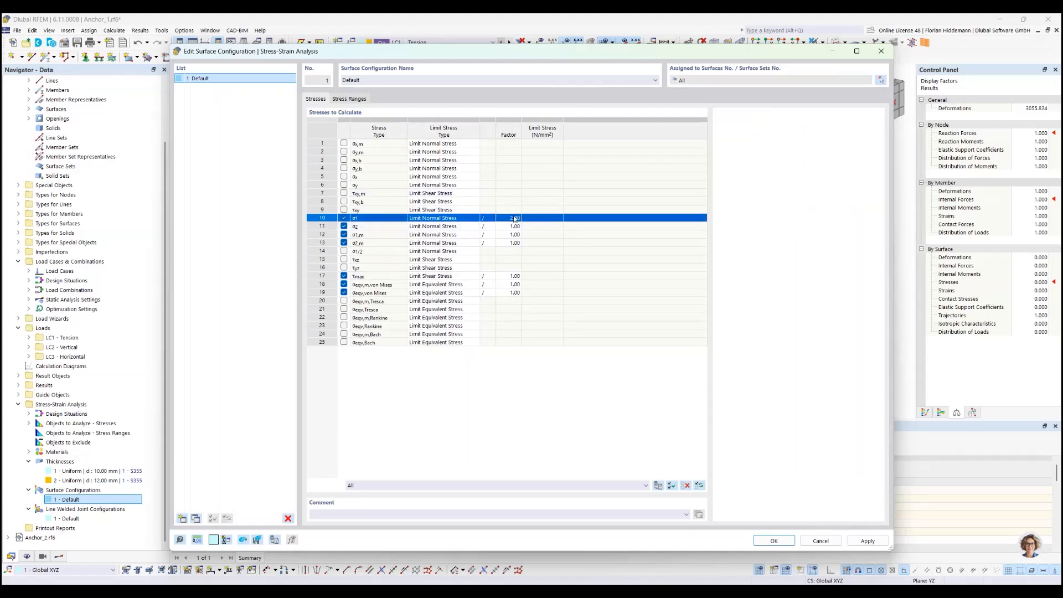
{"action": "type", "text": "1"}
{"action": "left_click", "coordinate": [565, 405]}
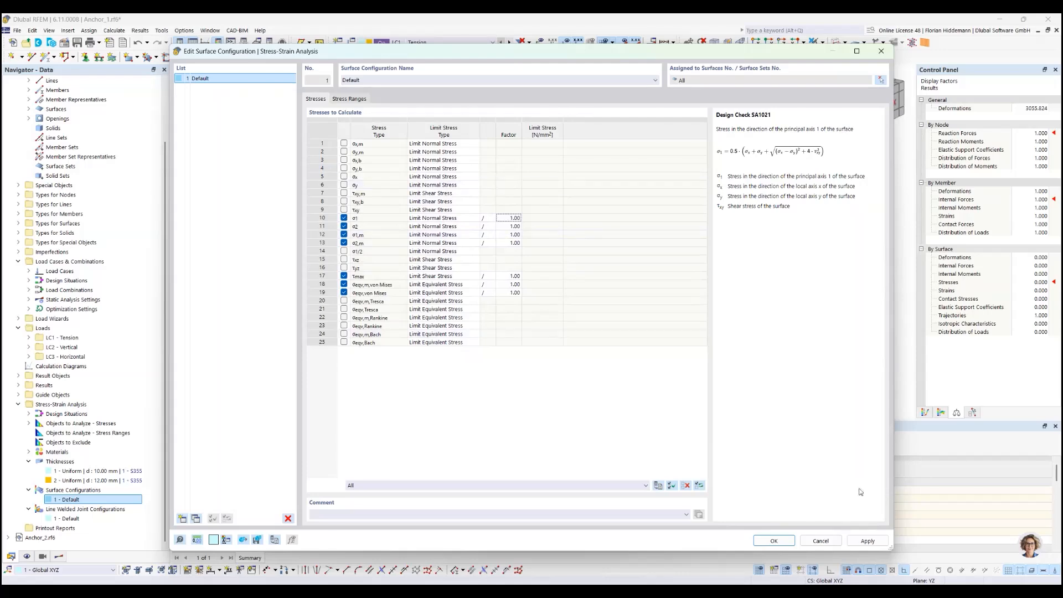
{"action": "left_click", "coordinate": [773, 540]}
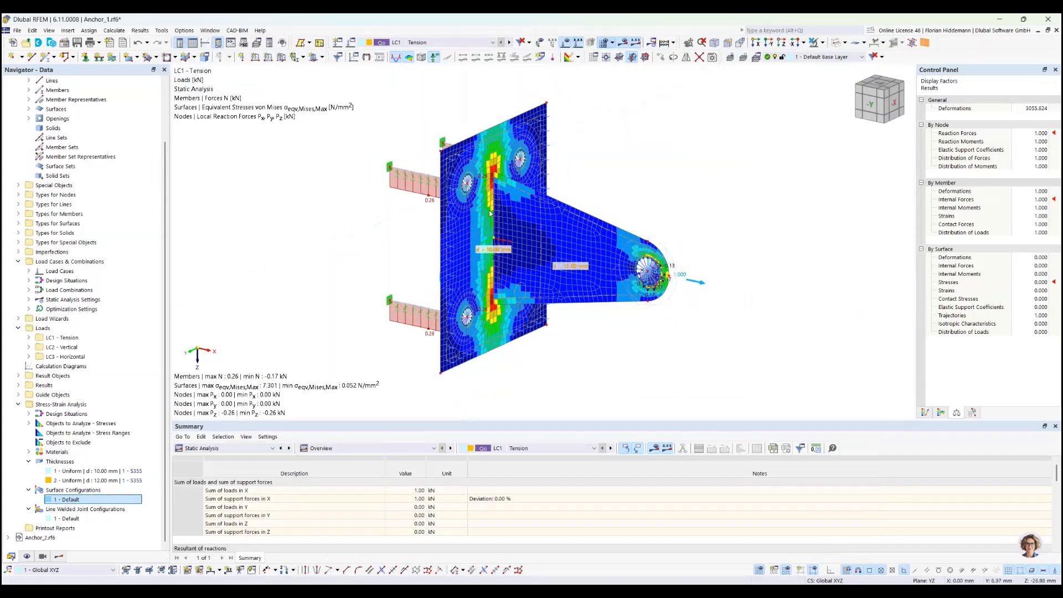
Review the stresses and limit stress types in the Default line welded joint configuration, leaving its settings unmodified.
{"action": "middle_click_drag", "start_coordinate": [683, 197], "coordinate": [664, 197], "text": "ctrl"}
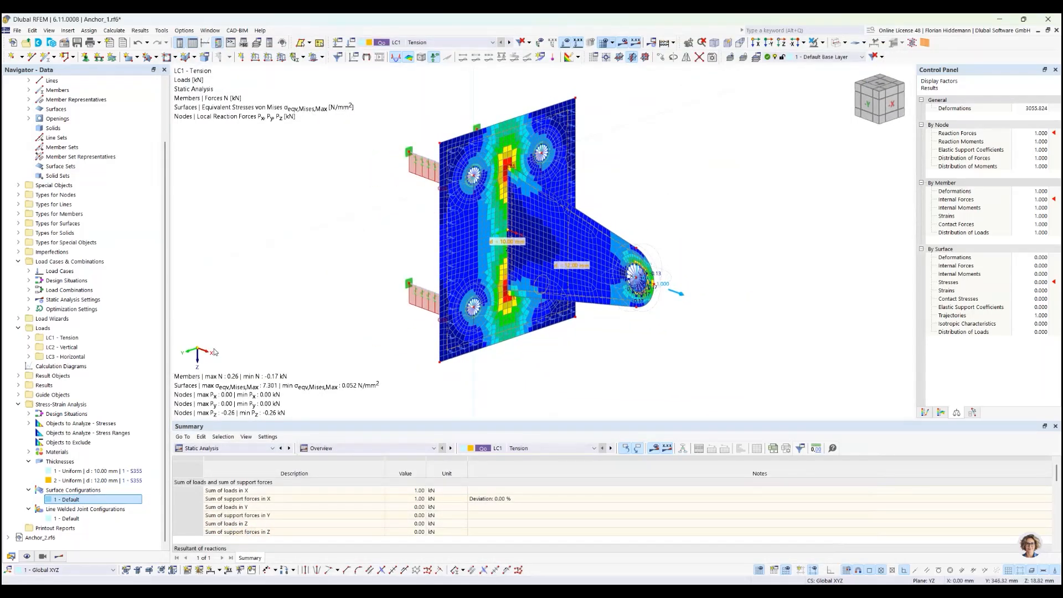
{"action": "left_click", "coordinate": [67, 519]}
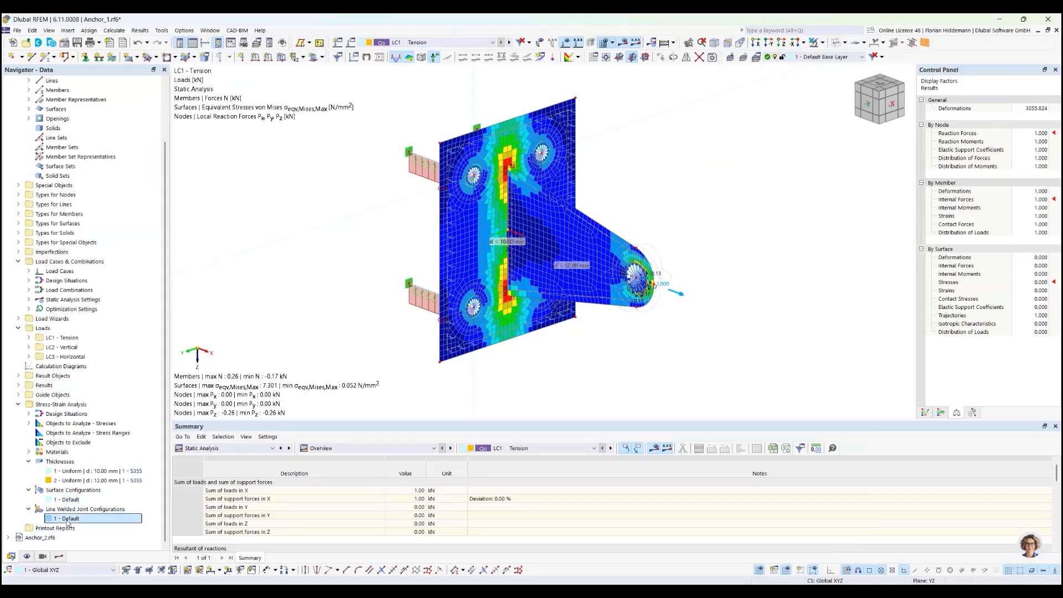
{"action": "right_click", "coordinate": [67, 520]}
{"action": "left_click", "coordinate": [134, 394]}
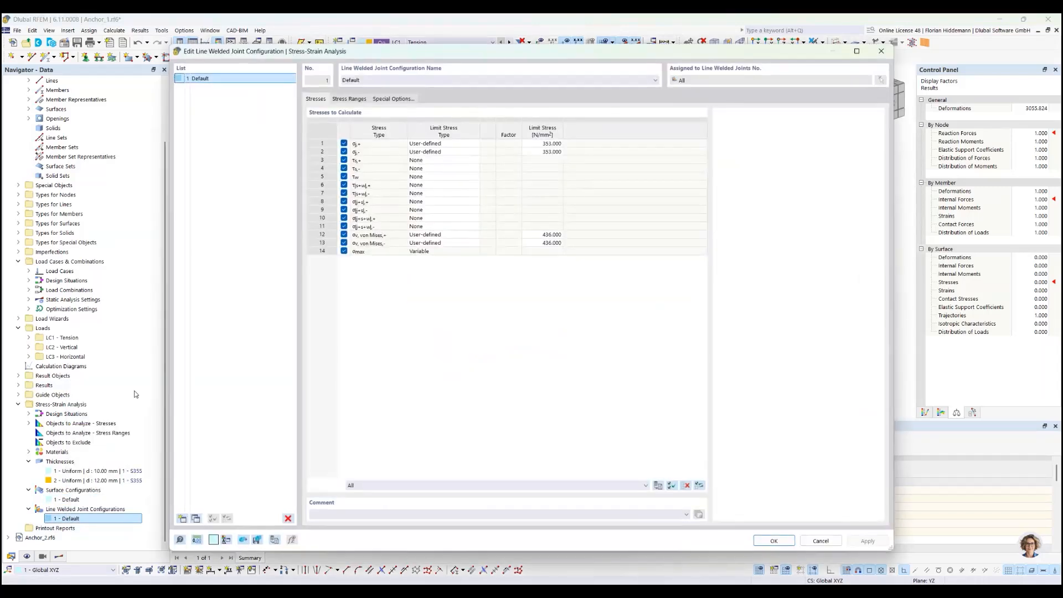
{"action": "left_click", "coordinate": [820, 541]}
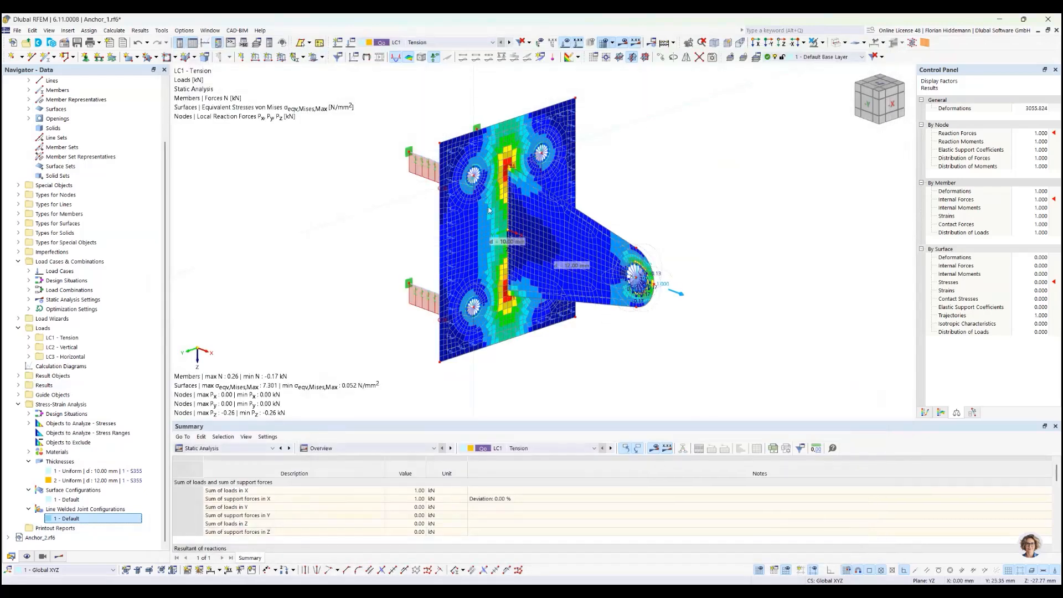
Hide the FE mesh and the calculation results on the anchor plate model.
{"action": "scroll", "coordinate": [408, 396], "scroll_direction": "up", "scroll_amount": 2}
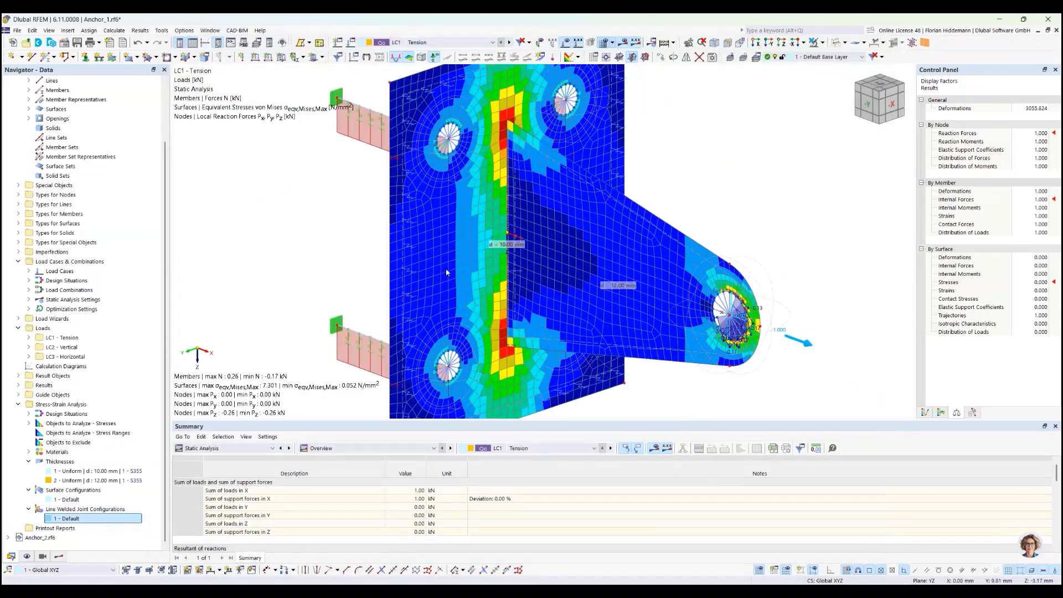
{"action": "left_click", "coordinate": [602, 42]}
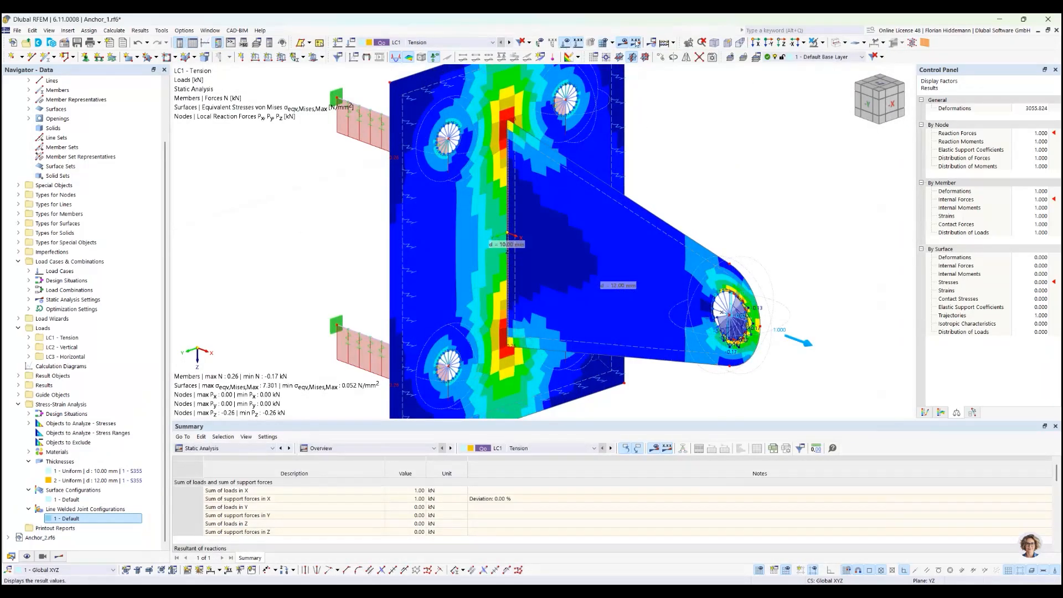
{"action": "left_click", "coordinate": [566, 43]}
Open the line welded joint between the lug and the base plate for editing.
{"action": "scroll", "coordinate": [575, 200], "scroll_direction": "up", "scroll_amount": 4}
{"action": "scroll", "coordinate": [574, 200], "scroll_direction": "down", "scroll_amount": 1}
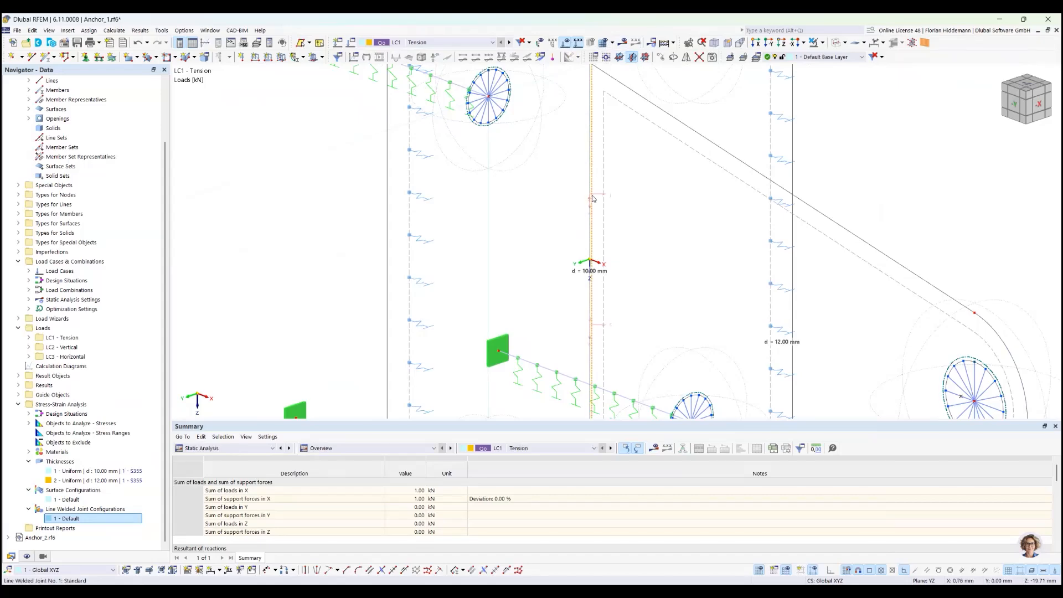
{"action": "scroll", "coordinate": [591, 198], "scroll_direction": "down", "scroll_amount": 3}
{"action": "scroll", "coordinate": [592, 198], "scroll_direction": "up", "scroll_amount": 3}
{"action": "right_click", "coordinate": [592, 196]}
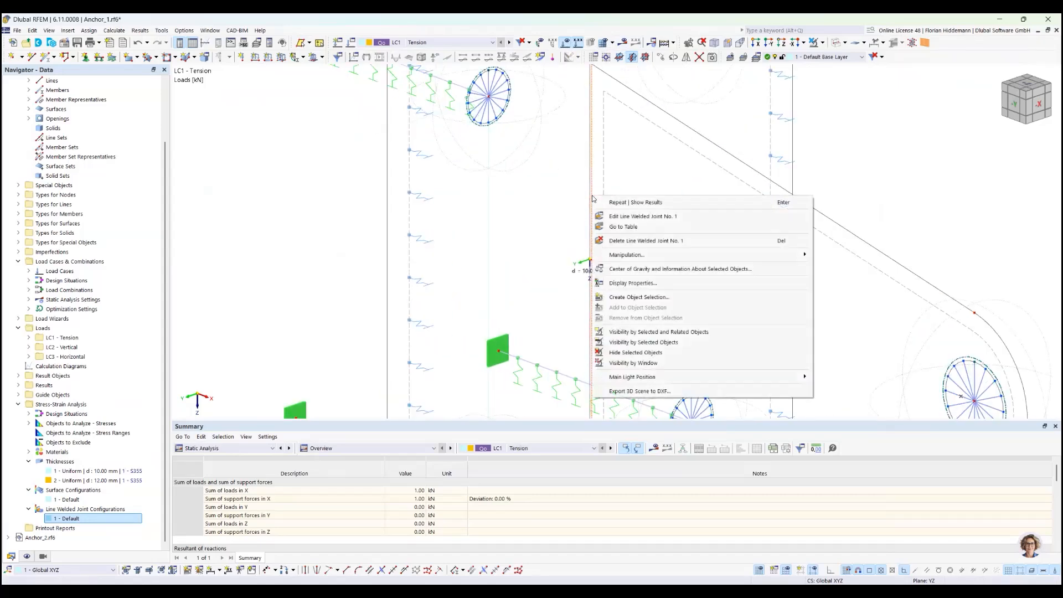
{"action": "left_click", "coordinate": [622, 217]}
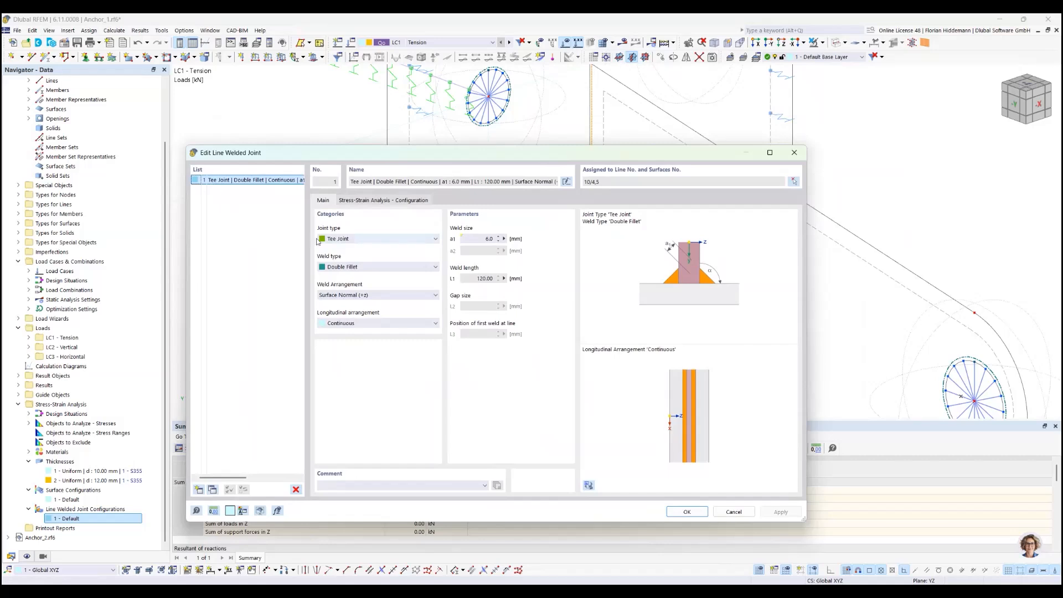
Examine the global parameters available for weld size a1 and the joint's assigned Stress-Strain Analysis configuration.
{"action": "left_click", "coordinate": [504, 238]}
{"action": "left_click", "coordinate": [542, 252]}
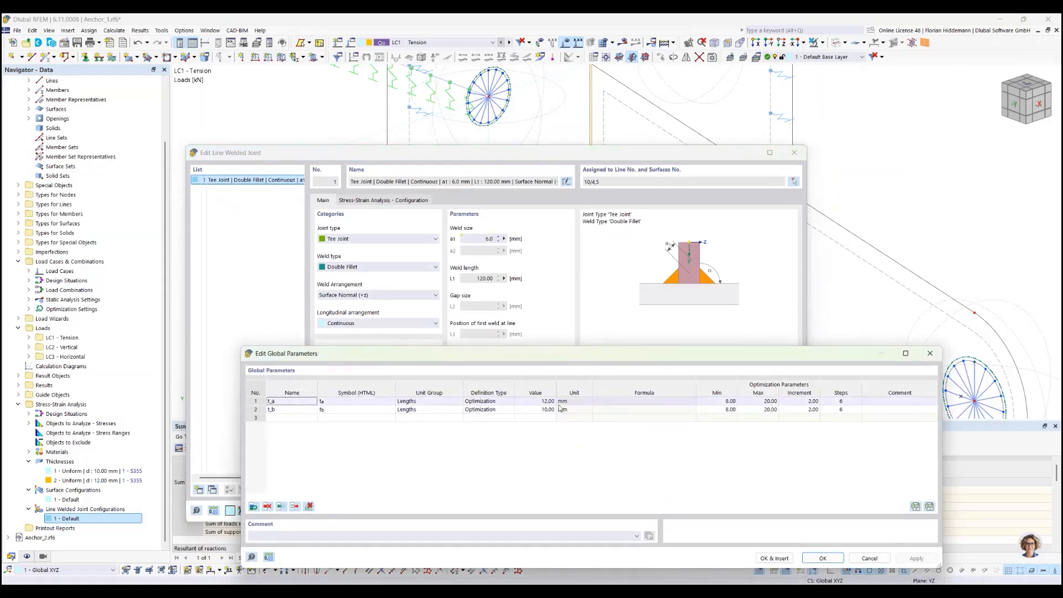
{"action": "left_click", "coordinate": [867, 557]}
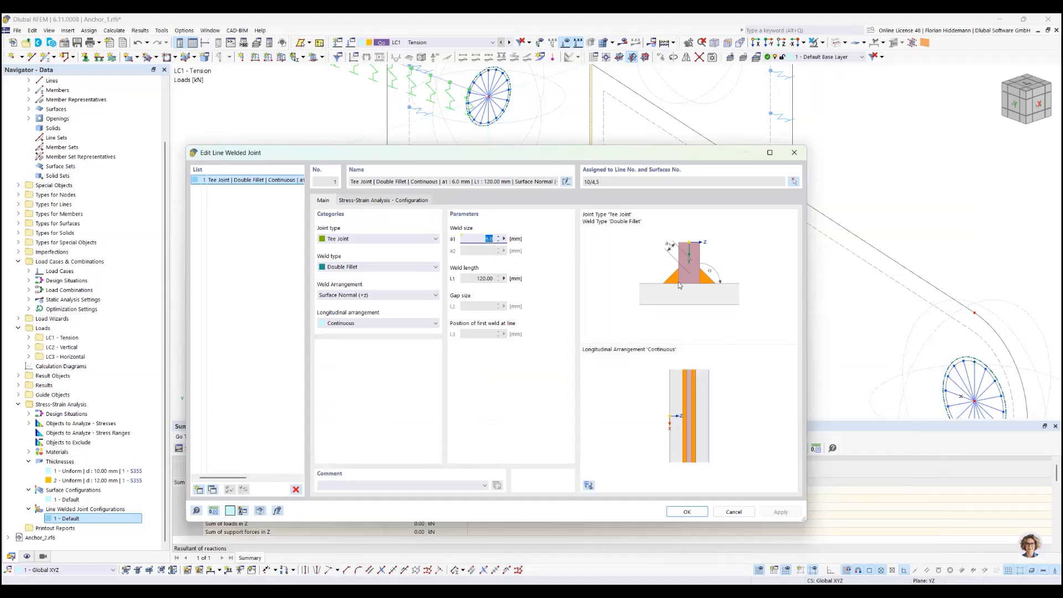
{"action": "left_click", "coordinate": [374, 202]}
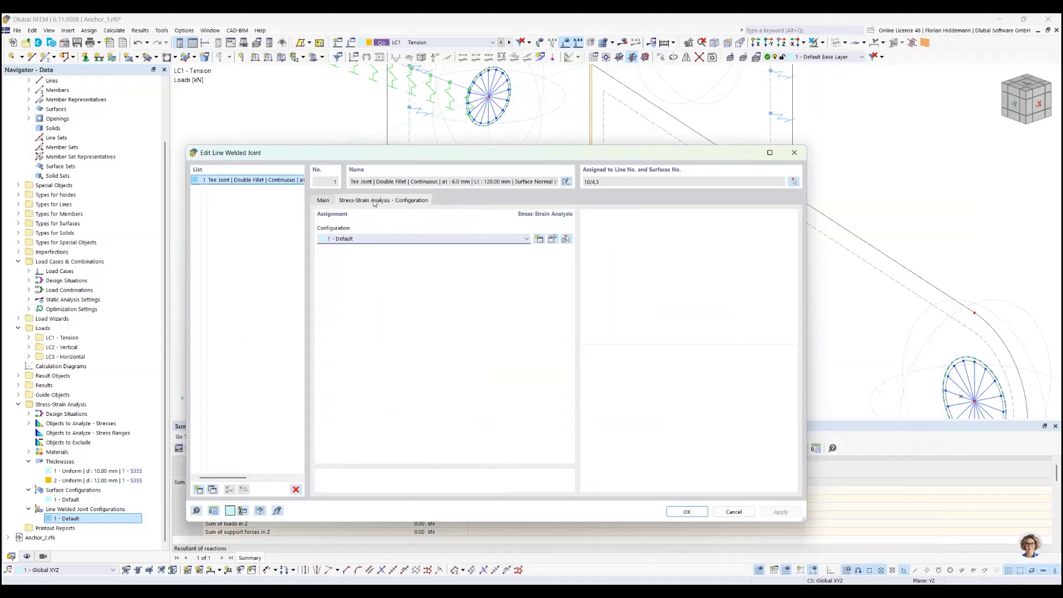
Open the joint's assigned configuration and consult the Dlubal Knowledge Base article in the browser for the EN 1993-1-8 fillet weld design conditions.
{"action": "left_click", "coordinate": [553, 239]}
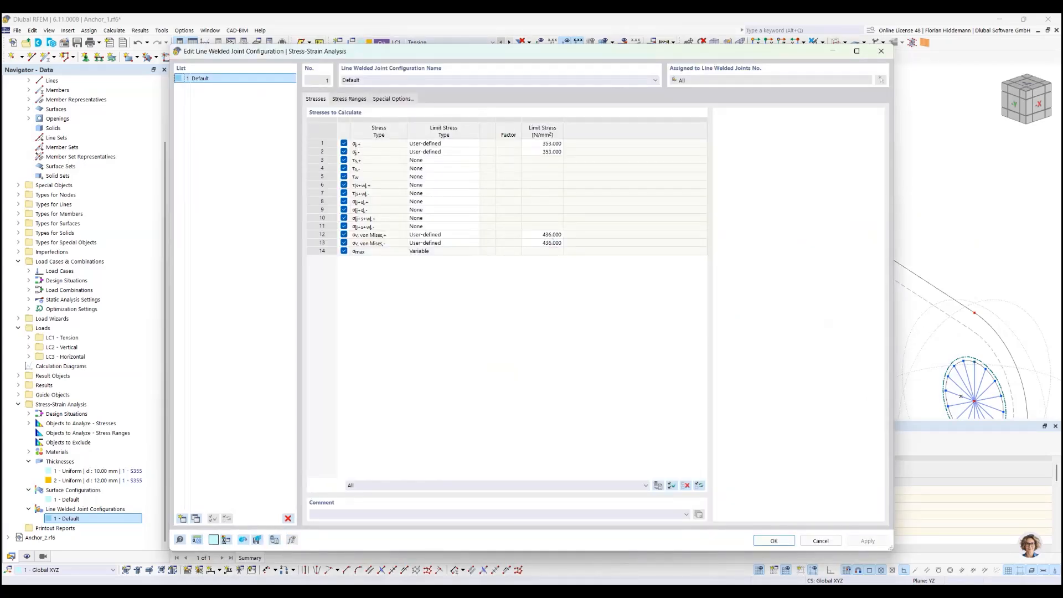
{"action": "left_click_drag", "start_coordinate": [1, 38], "coordinate": [726, 61]}
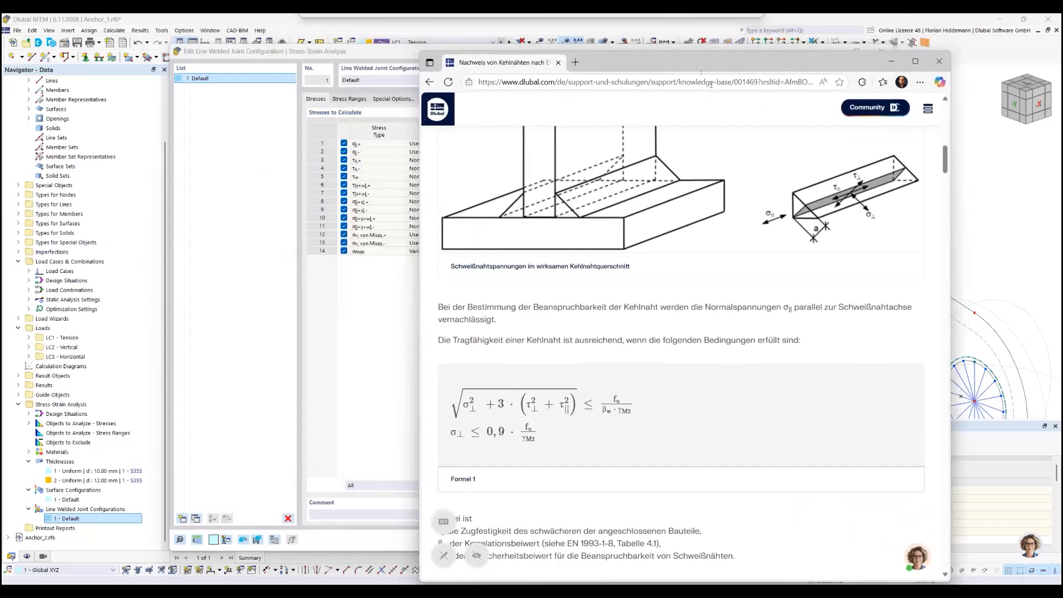
{"action": "scroll", "coordinate": [822, 178], "scroll_direction": "up", "scroll_amount": 6}
{"action": "scroll", "coordinate": [810, 238], "scroll_direction": "up", "scroll_amount": 7}
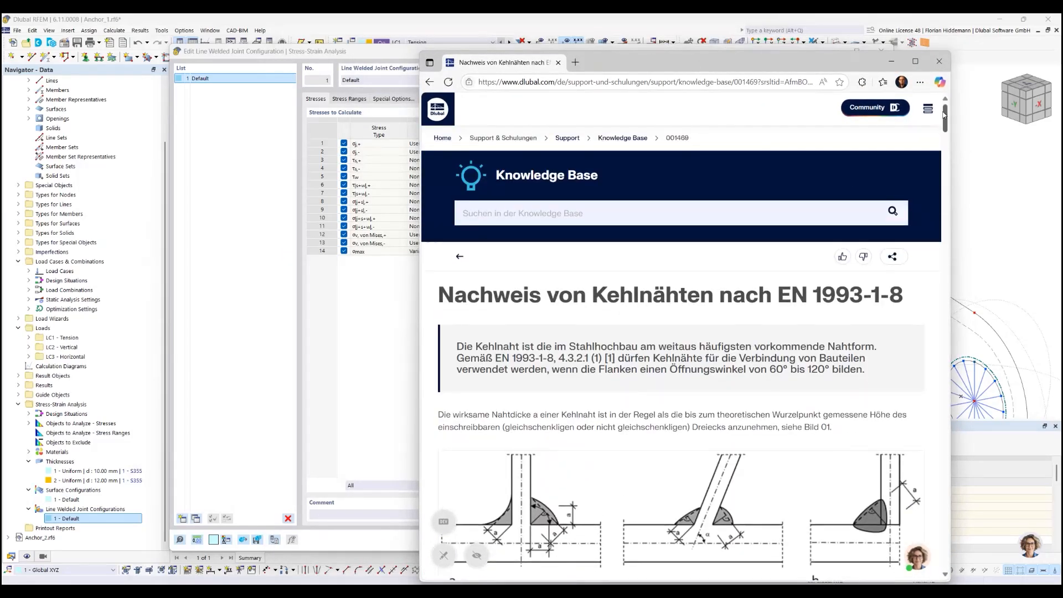
{"action": "left_click_drag", "start_coordinate": [944, 119], "coordinate": [947, 168]}
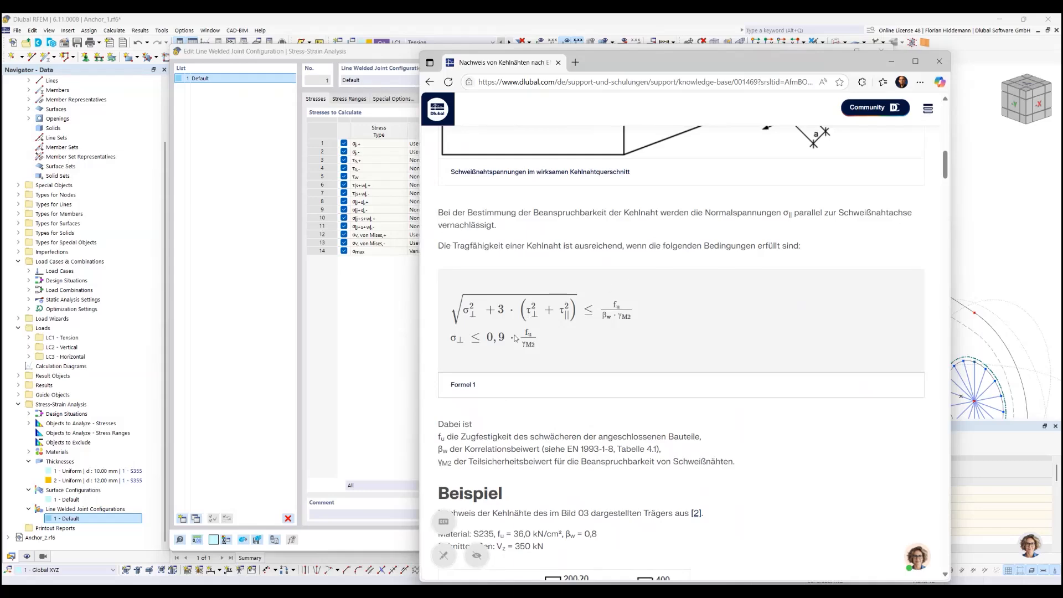
{"action": "scroll", "coordinate": [589, 330], "scroll_direction": "down", "scroll_amount": 5}
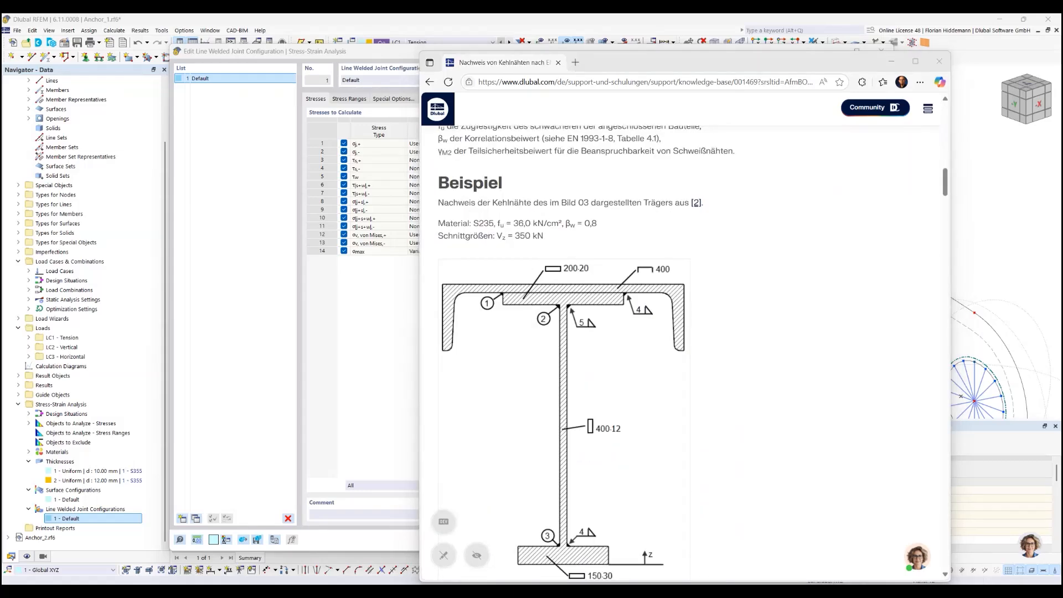
Compare the sigma_v and sigma_j+ limits calculated in the Excel spreadsheet with the configuration's user-defined limit stresses, and close the welded joint settings.
{"action": "left_click_drag", "start_coordinate": [2, 310], "coordinate": [398, 142]}
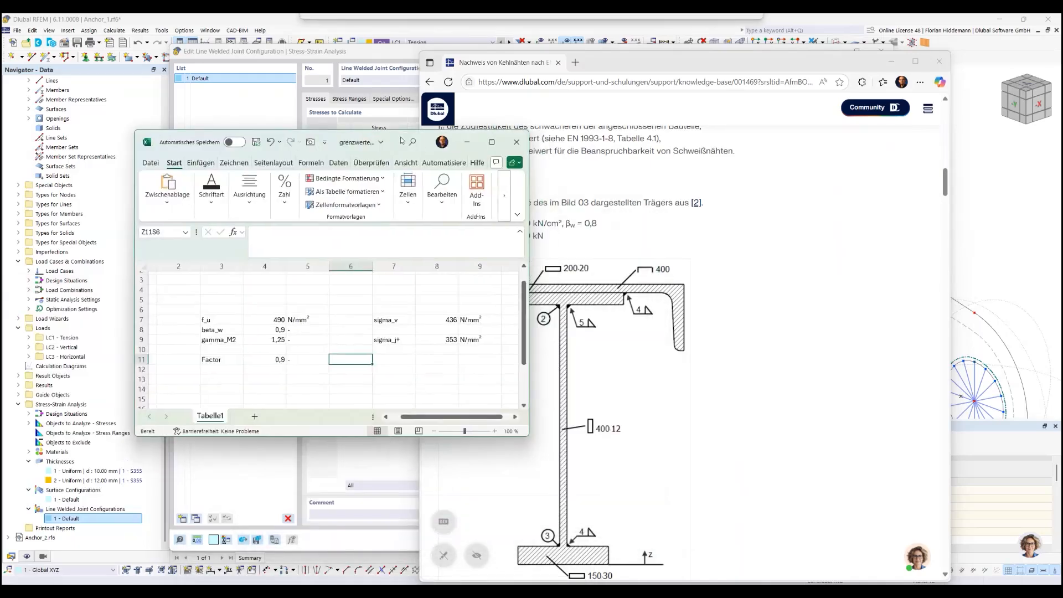
{"action": "left_click", "coordinate": [892, 61]}
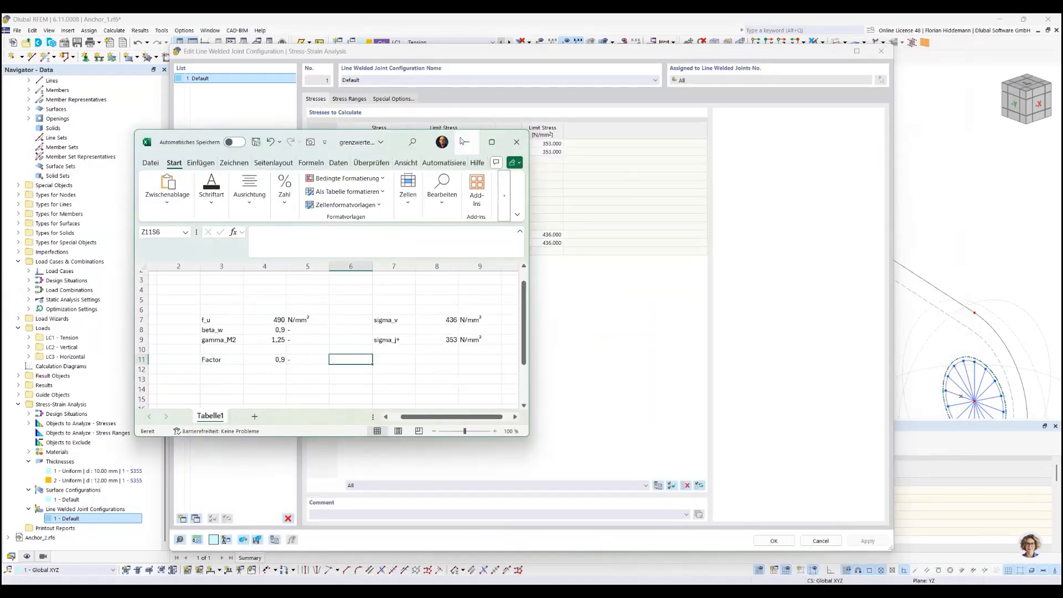
{"action": "left_click_drag", "start_coordinate": [394, 140], "coordinate": [848, 215]}
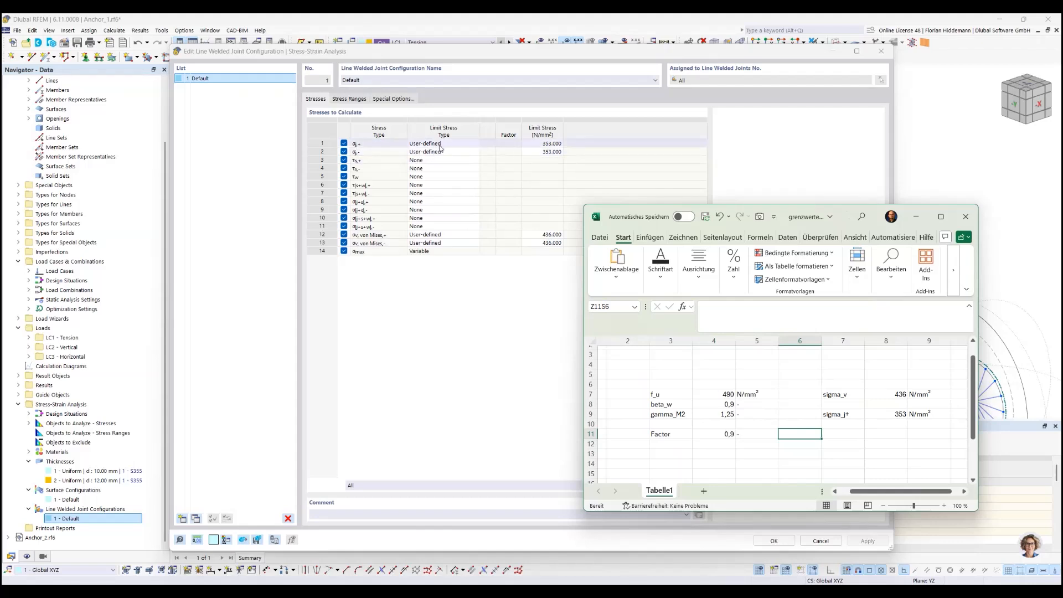
{"action": "left_click", "coordinate": [728, 382]}
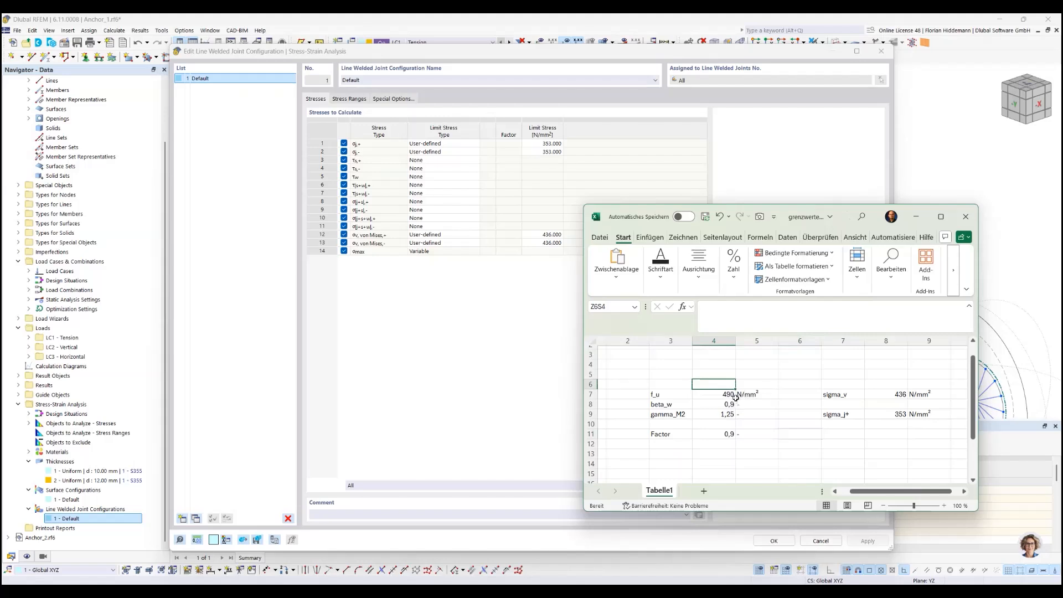
{"action": "left_click", "coordinate": [888, 394]}
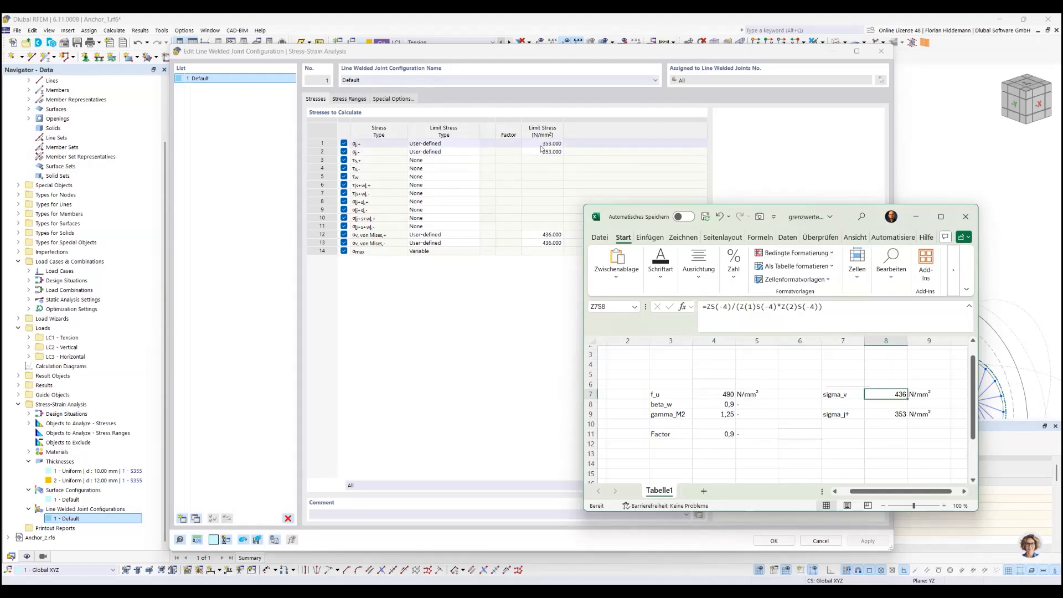
{"action": "left_click", "coordinate": [919, 216]}
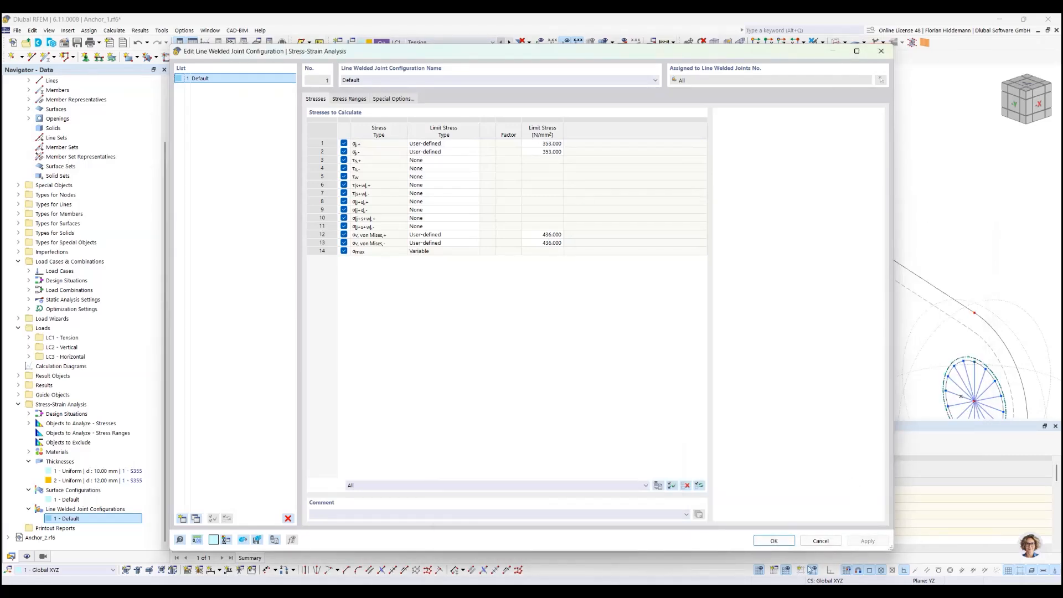
{"action": "left_click", "coordinate": [774, 541]}
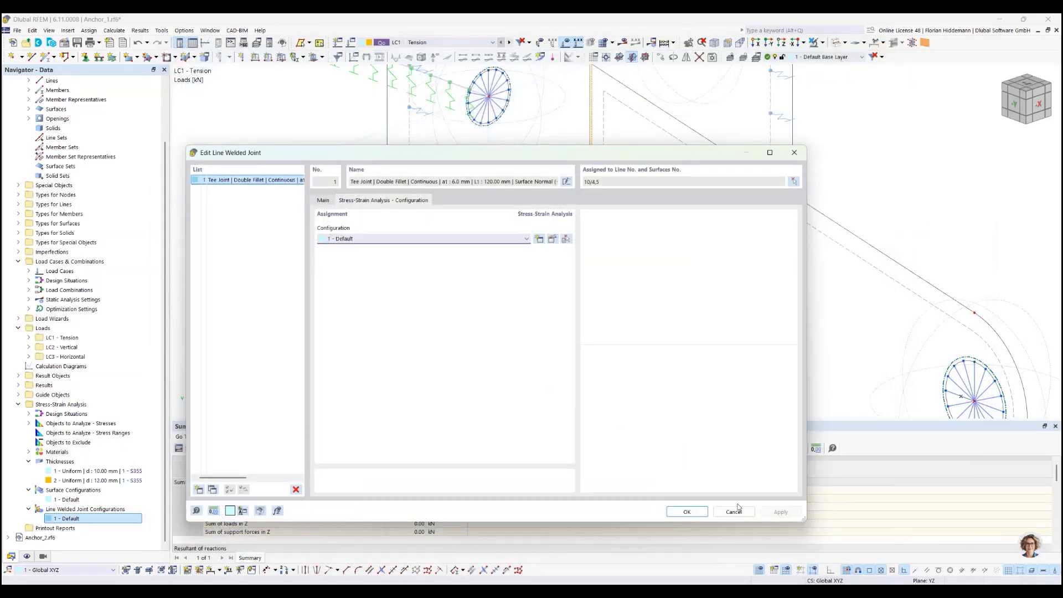
{"action": "left_click", "coordinate": [686, 511]}
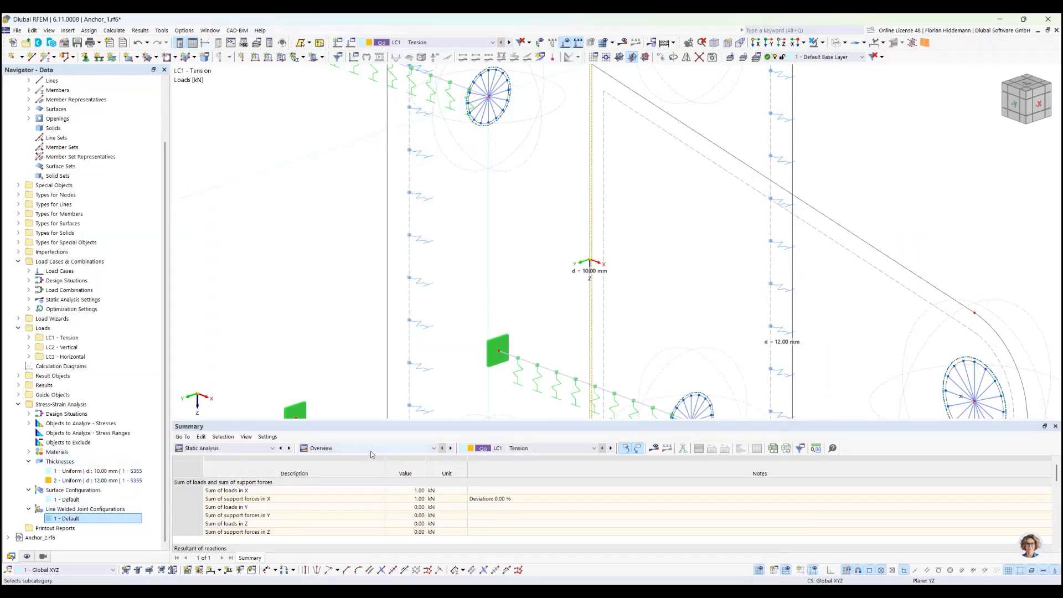
Switch the table from Static Analysis to the Stress-Strain Analysis input data.
{"action": "scroll", "coordinate": [435, 263], "scroll_direction": "down", "scroll_amount": 4}
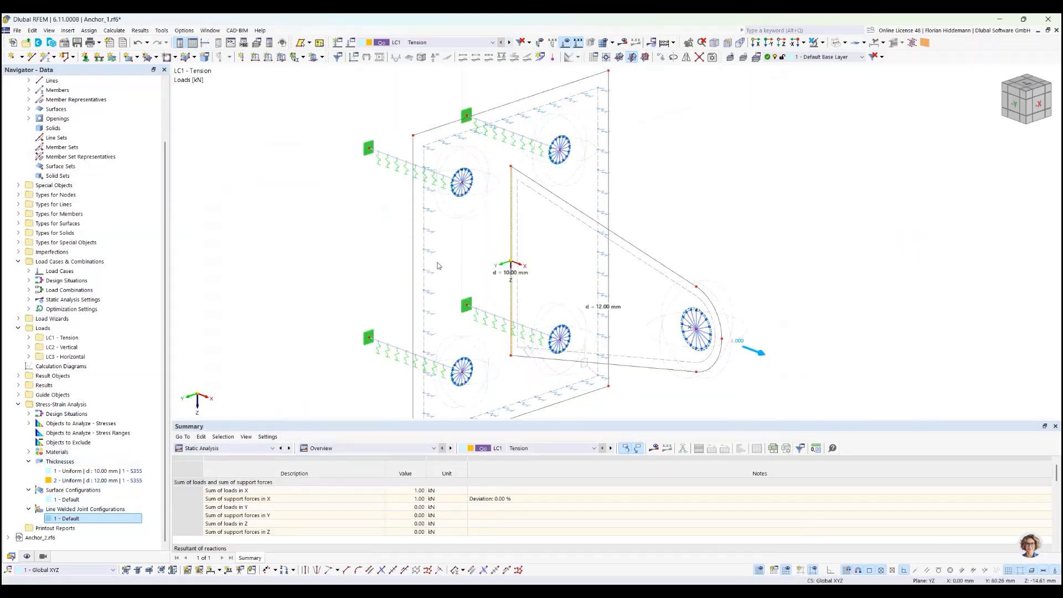
{"action": "left_click", "coordinate": [406, 179]}
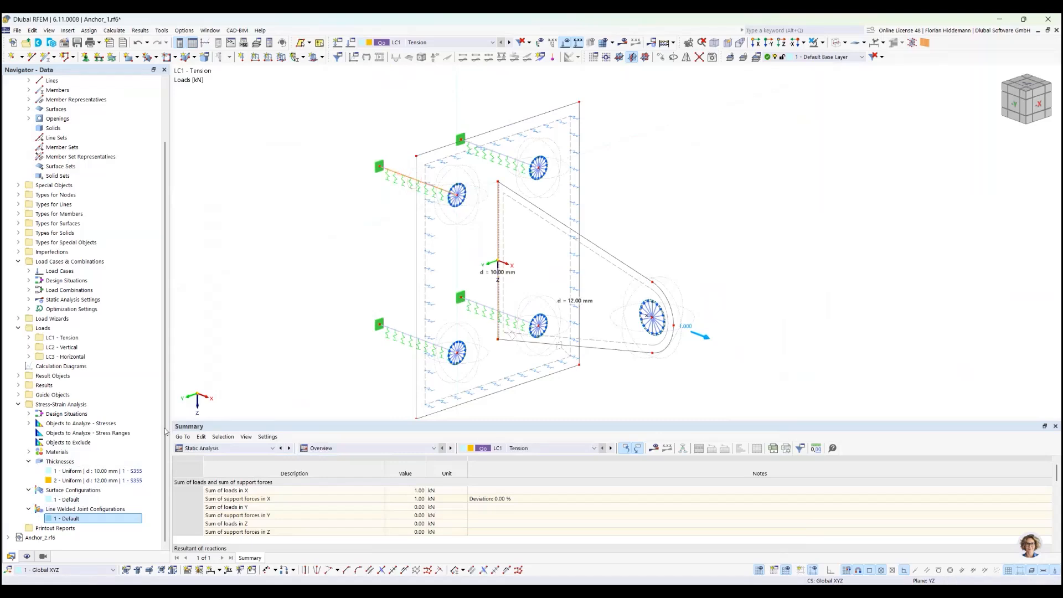
{"action": "left_click", "coordinate": [230, 449]}
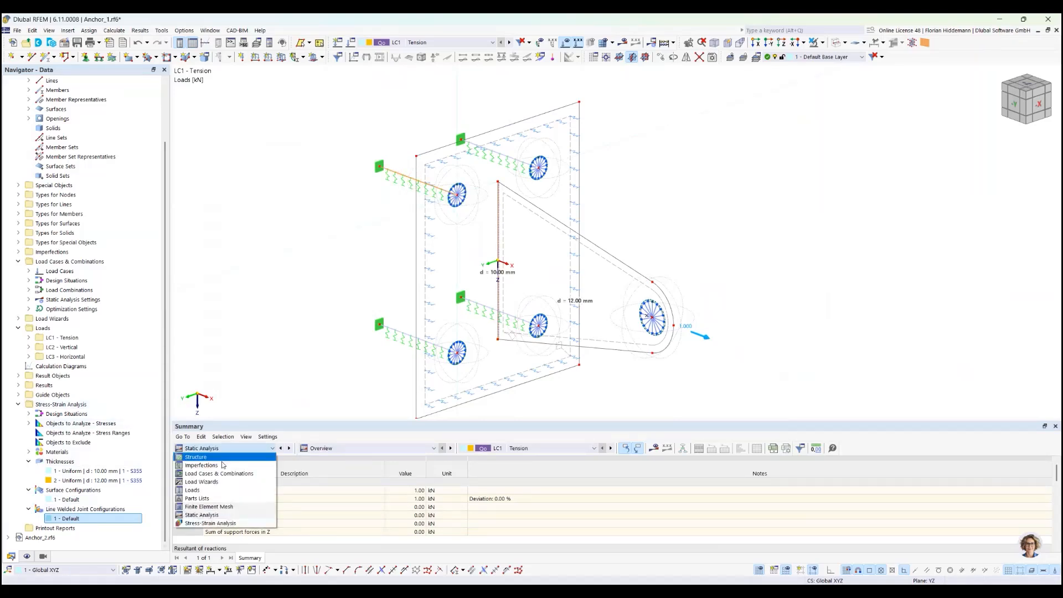
{"action": "left_click", "coordinate": [222, 521]}
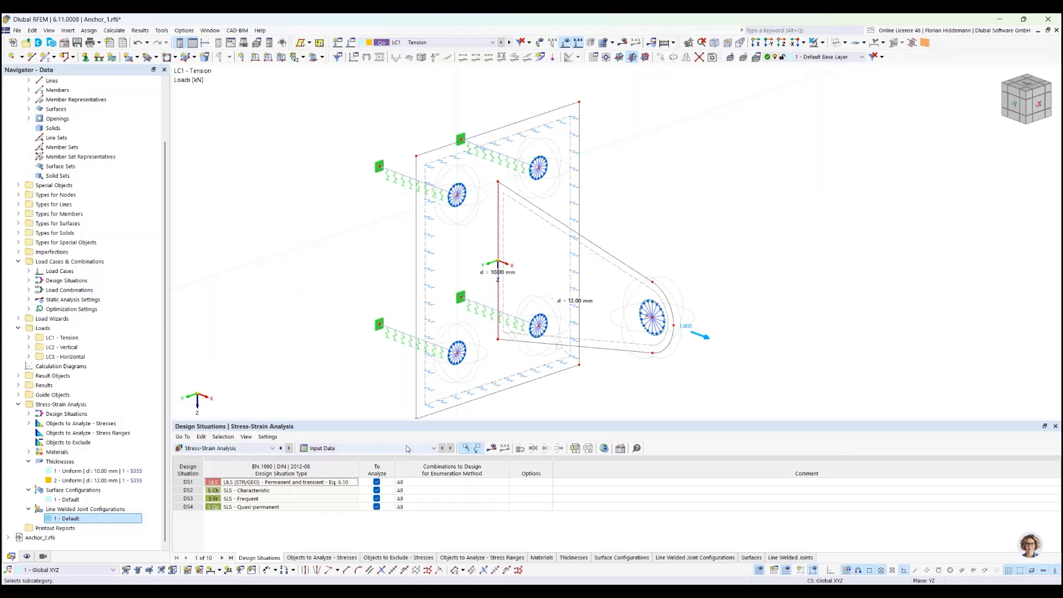
{"action": "left_click", "coordinate": [407, 449]}
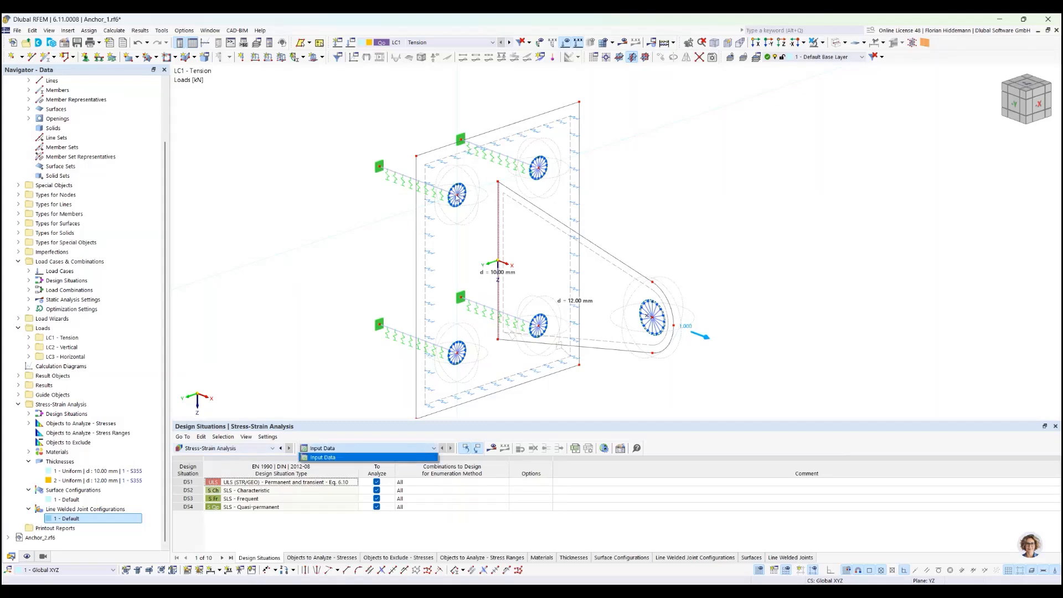
{"action": "left_click", "coordinate": [530, 219]}
Inspect the nonlinearity, section and Stress-Strain Analysis configuration of a spoke member in the base plate's upper bolt hole, leaving it unmodified.
{"action": "scroll", "coordinate": [448, 195], "scroll_direction": "up", "scroll_amount": 3}
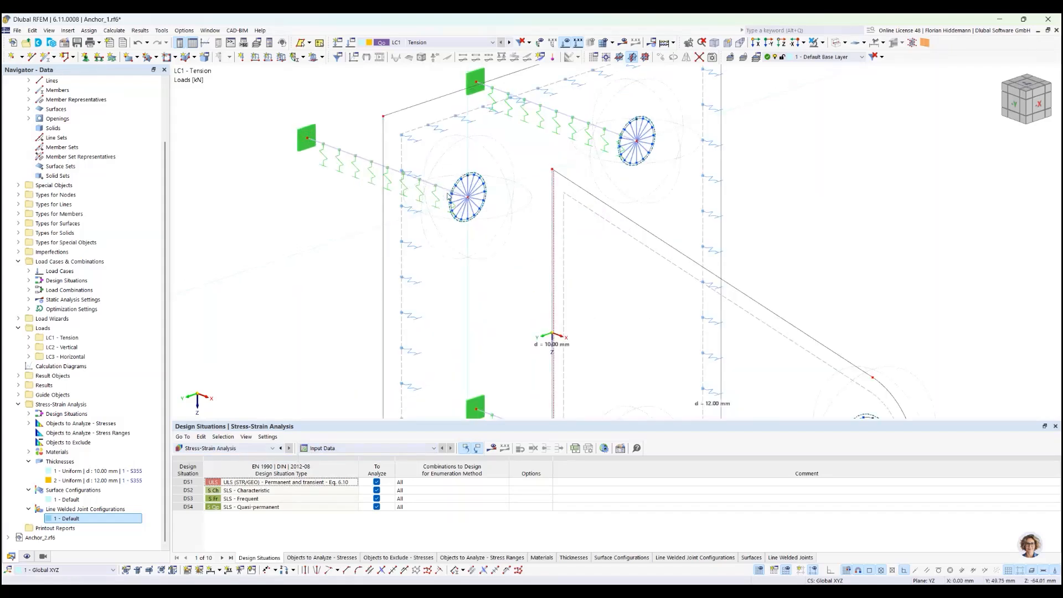
{"action": "scroll", "coordinate": [448, 195], "scroll_direction": "up", "scroll_amount": 2}
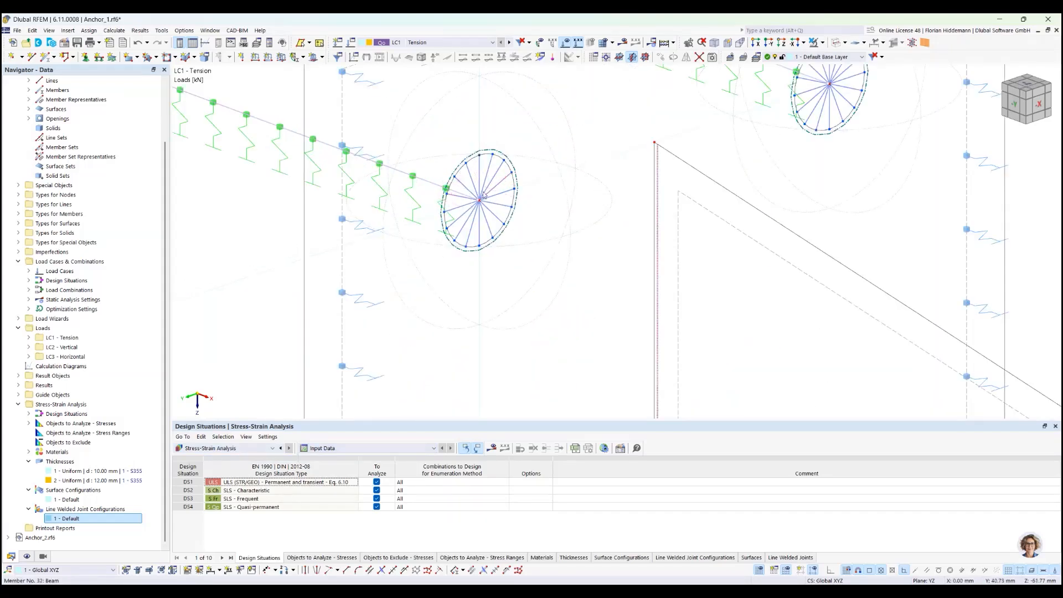
{"action": "right_click", "coordinate": [492, 191]}
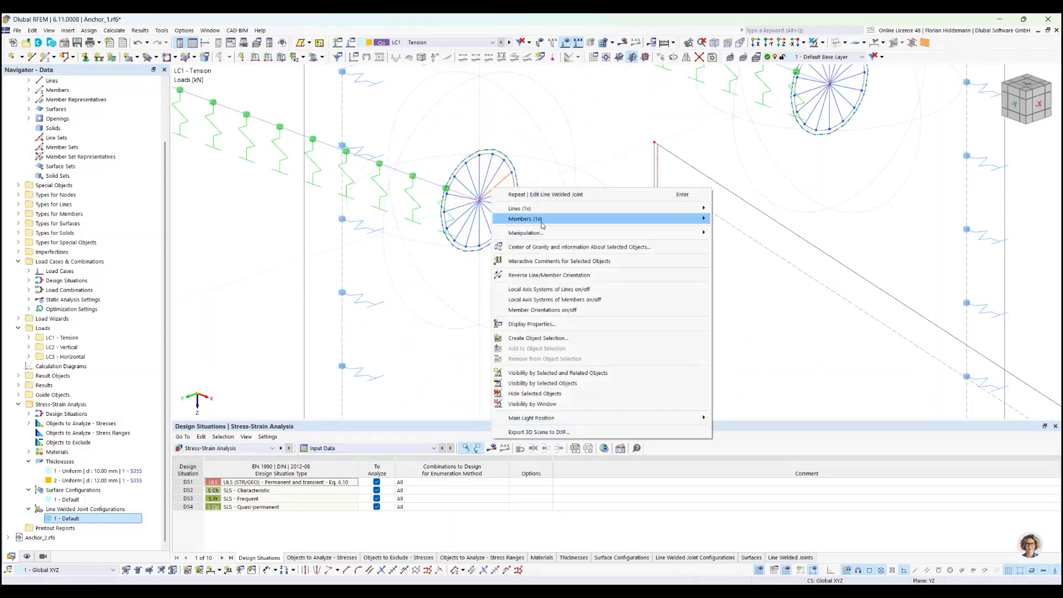
{"action": "mouse_move", "coordinate": [545, 211]}
{"action": "left_click", "coordinate": [765, 220]}
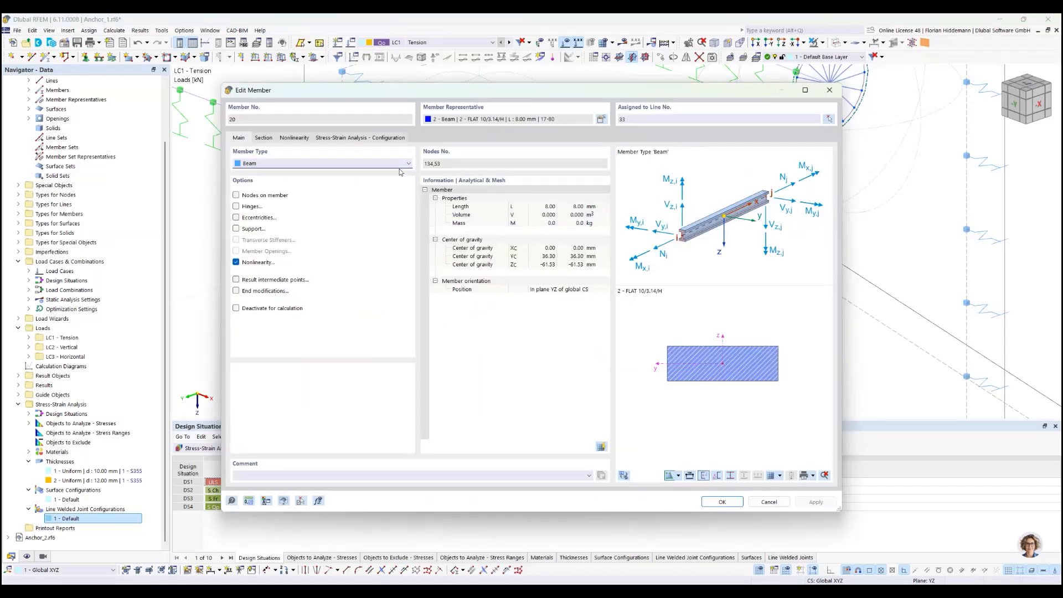
{"action": "left_click", "coordinate": [373, 139]}
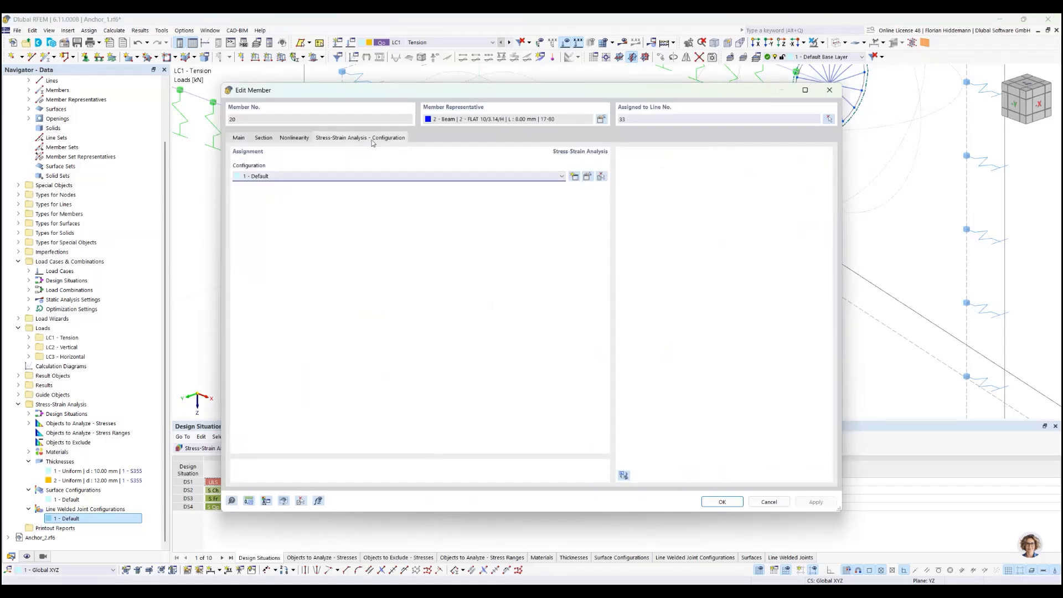
{"action": "left_click", "coordinate": [295, 137]}
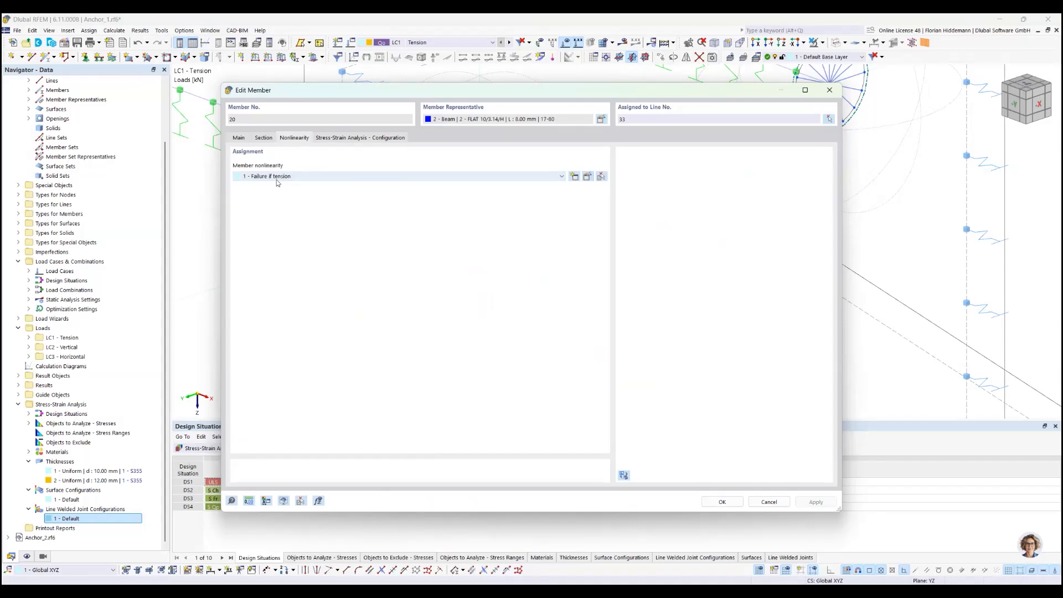
{"action": "left_click", "coordinate": [264, 138]}
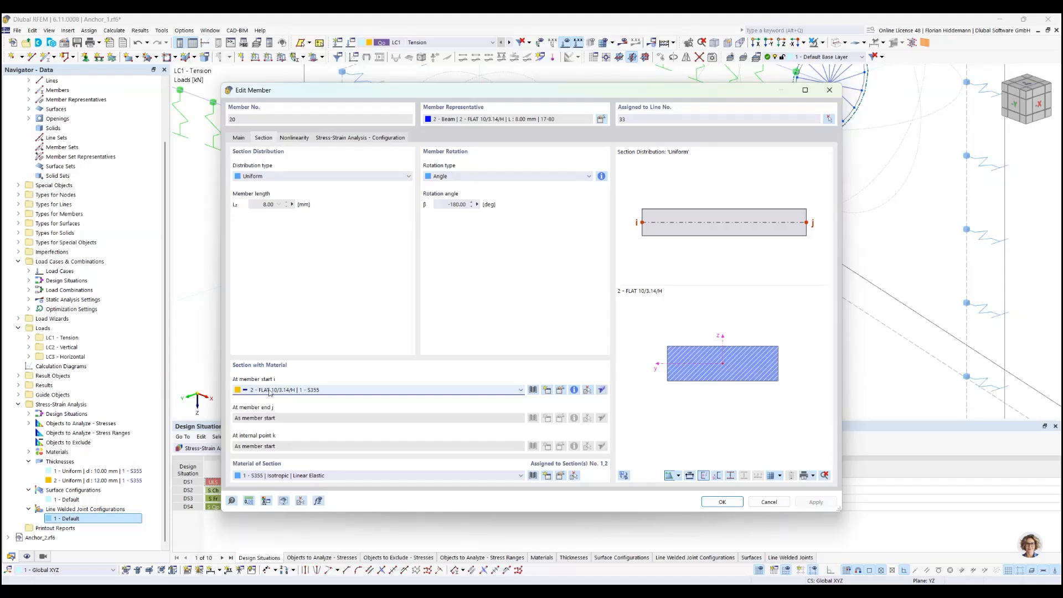
{"action": "left_click", "coordinate": [355, 139]}
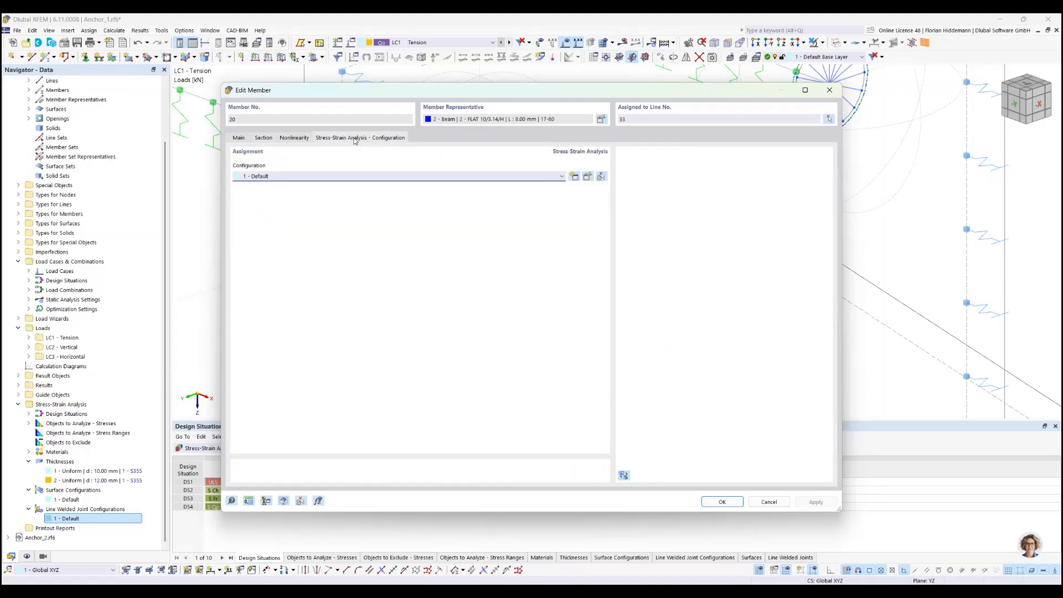
{"action": "left_click", "coordinate": [768, 501]}
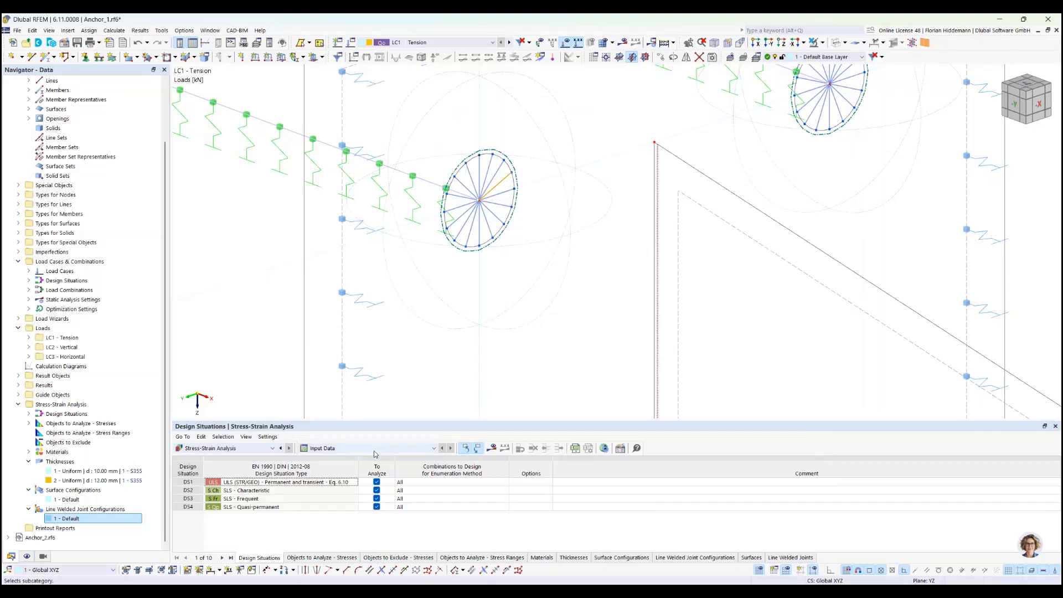
Add the four anchor members 81-84 to the objects to analyze for stresses.
{"action": "scroll", "coordinate": [268, 294], "scroll_direction": "down", "scroll_amount": 4}
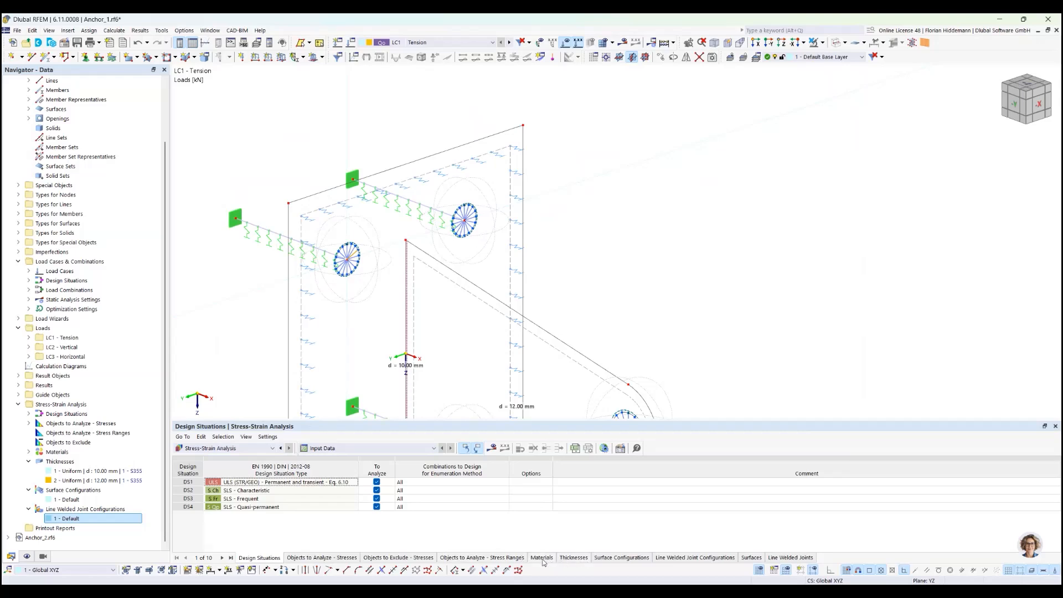
{"action": "left_click", "coordinate": [349, 558]}
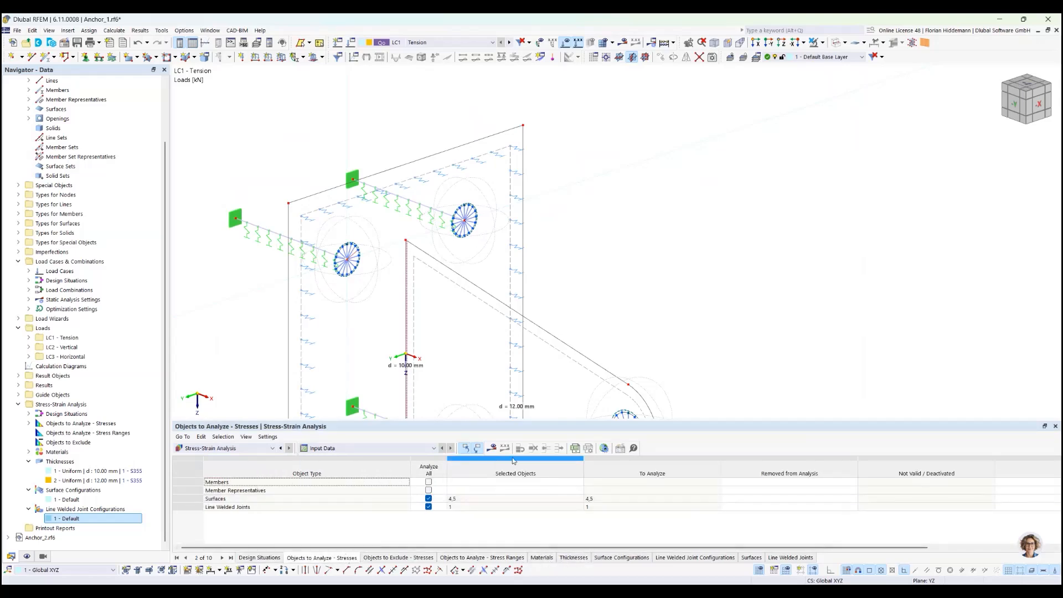
{"action": "left_click", "coordinate": [510, 482]}
{"action": "middle_click_drag", "start_coordinate": [234, 315], "coordinate": [371, 284]}
{"action": "scroll", "coordinate": [452, 327], "scroll_direction": "down", "scroll_amount": 3}
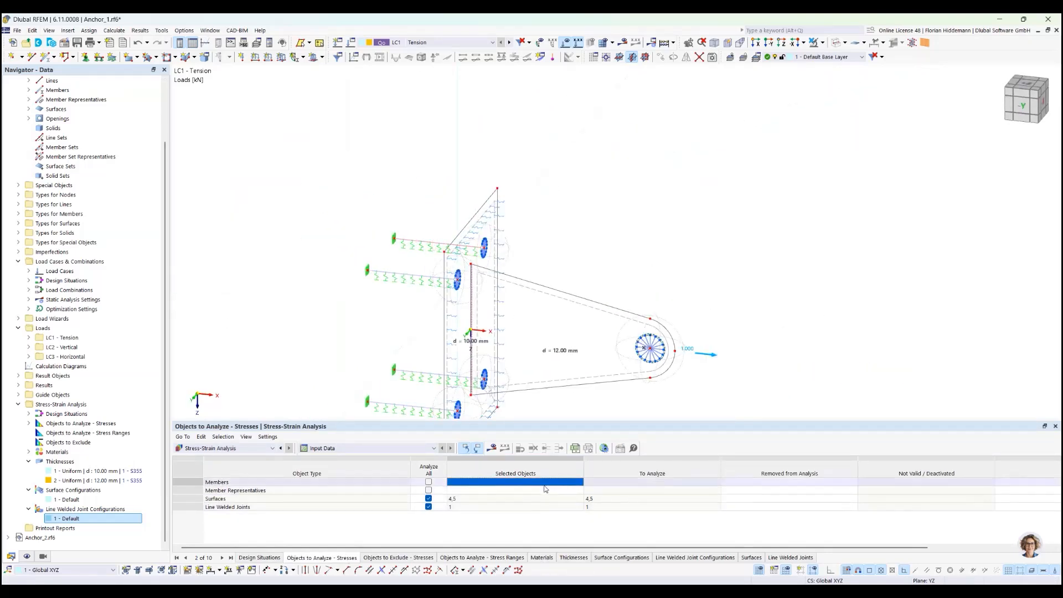
{"action": "left_click", "coordinate": [514, 482]}
{"action": "left_click", "coordinate": [578, 482]}
{"action": "left_click", "coordinate": [437, 244]}
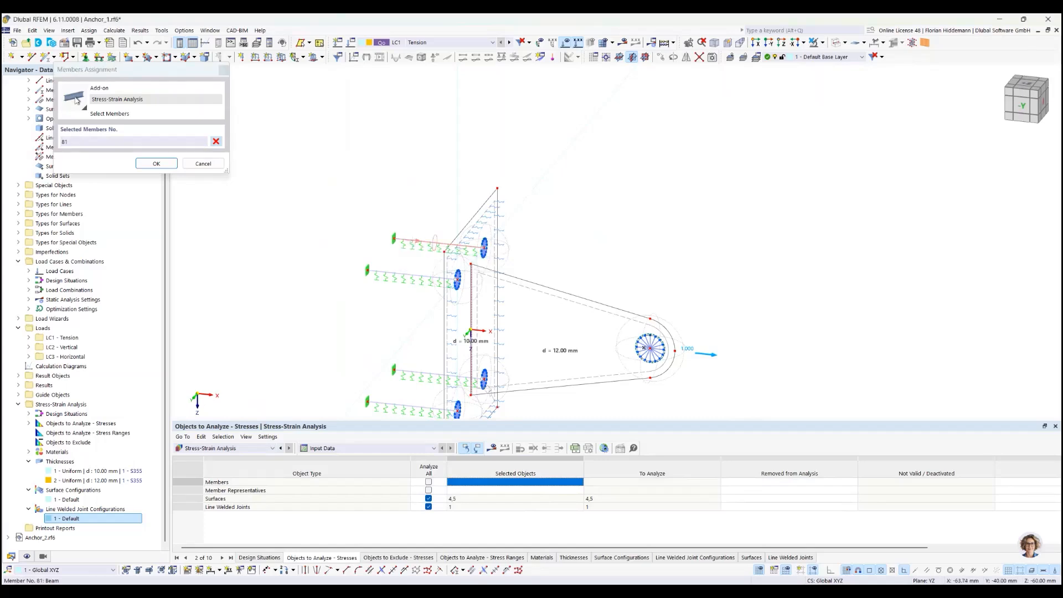
{"action": "left_click", "coordinate": [409, 274]}
{"action": "left_click", "coordinate": [437, 375]}
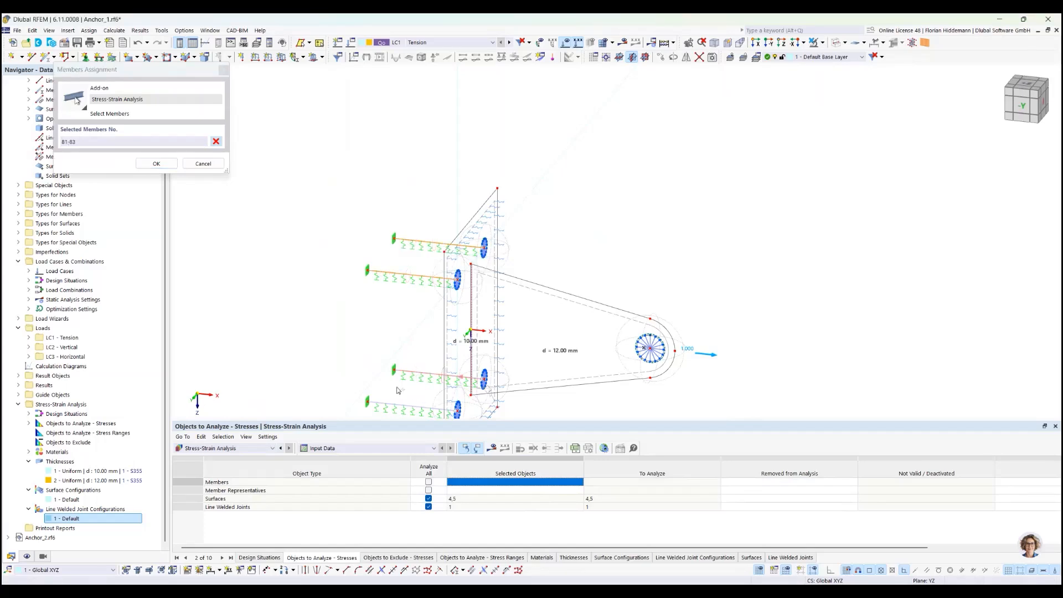
{"action": "left_click", "coordinate": [420, 407]}
{"action": "left_click", "coordinate": [156, 163]}
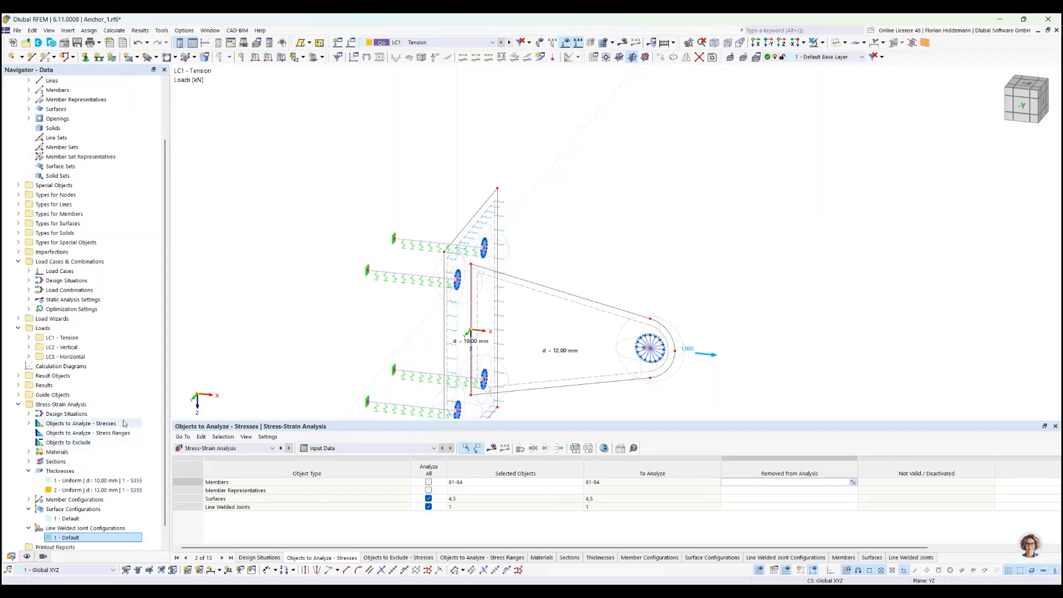
Examine which stresses and limit stress types the Default member configuration calculates in the Stress-Strain Analysis, leaving the configuration unmodified.
{"action": "scroll", "coordinate": [55, 423], "scroll_direction": "down", "scroll_amount": 1}
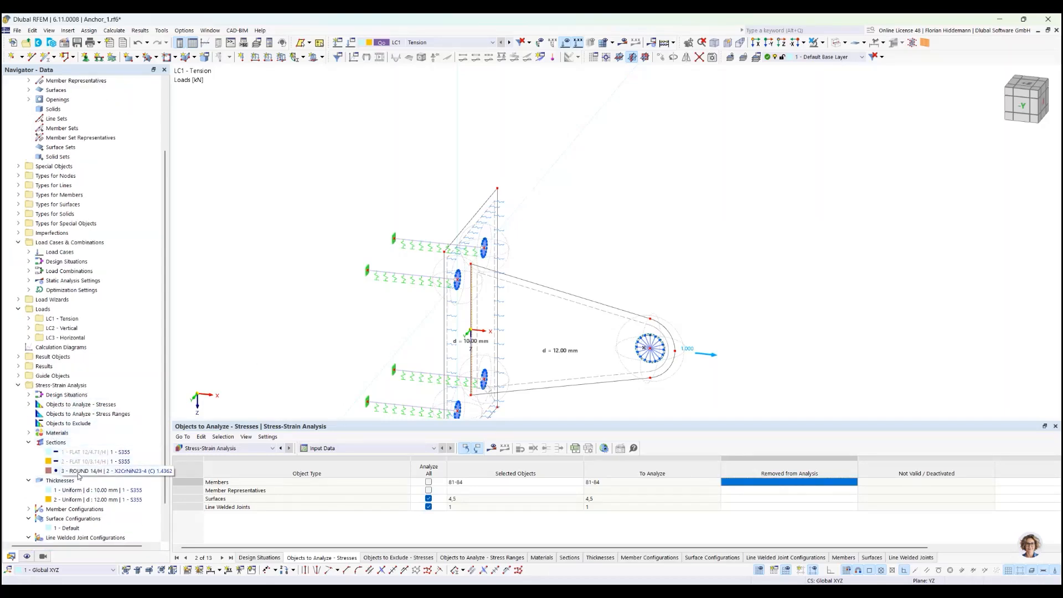
{"action": "scroll", "coordinate": [58, 451], "scroll_direction": "down", "scroll_amount": 2}
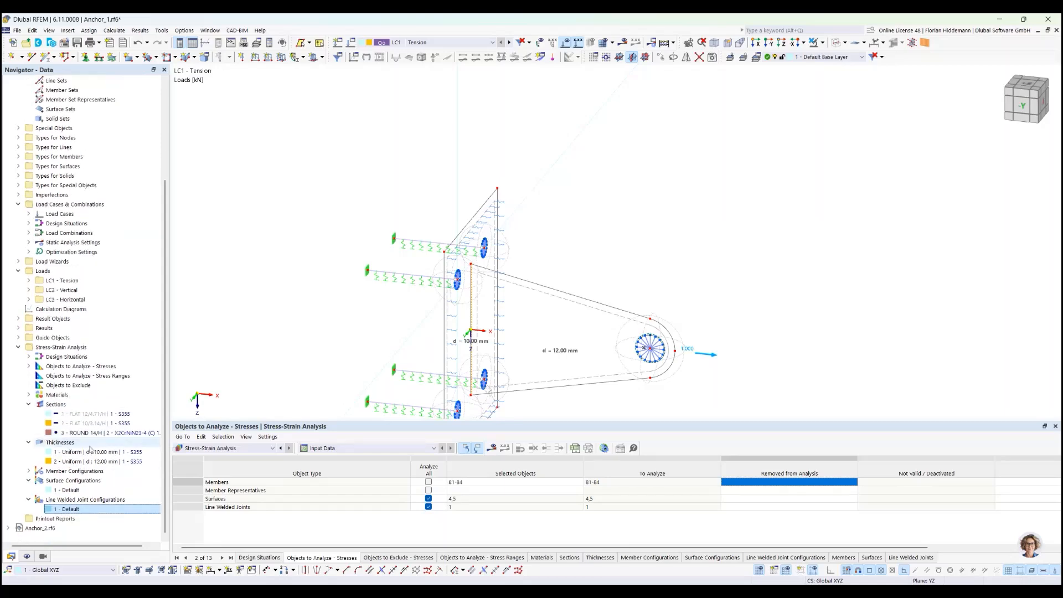
{"action": "left_click", "coordinate": [28, 470]}
{"action": "right_click", "coordinate": [66, 480]}
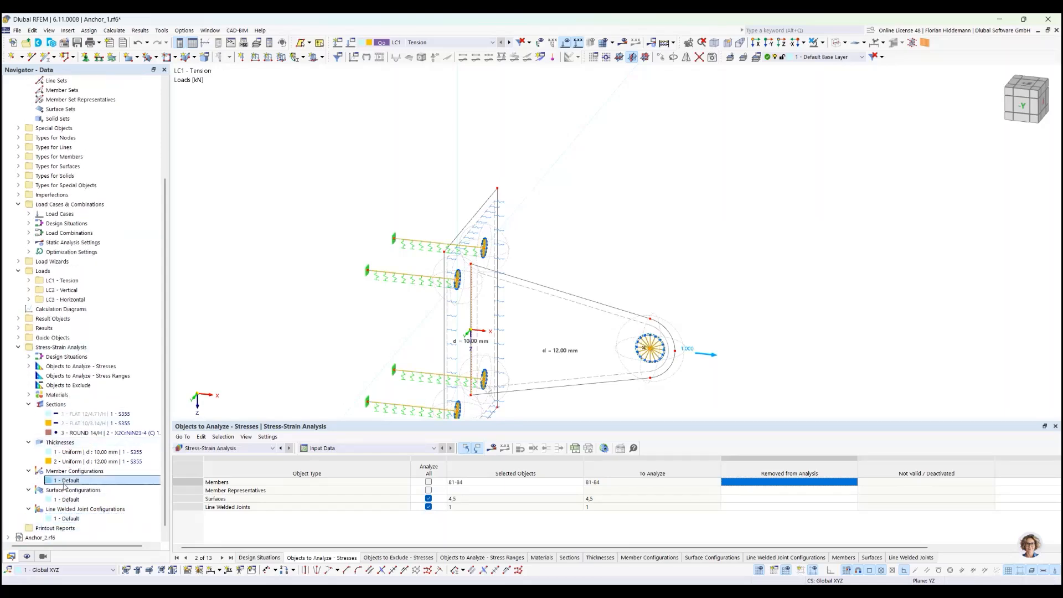
{"action": "left_click", "coordinate": [122, 356]}
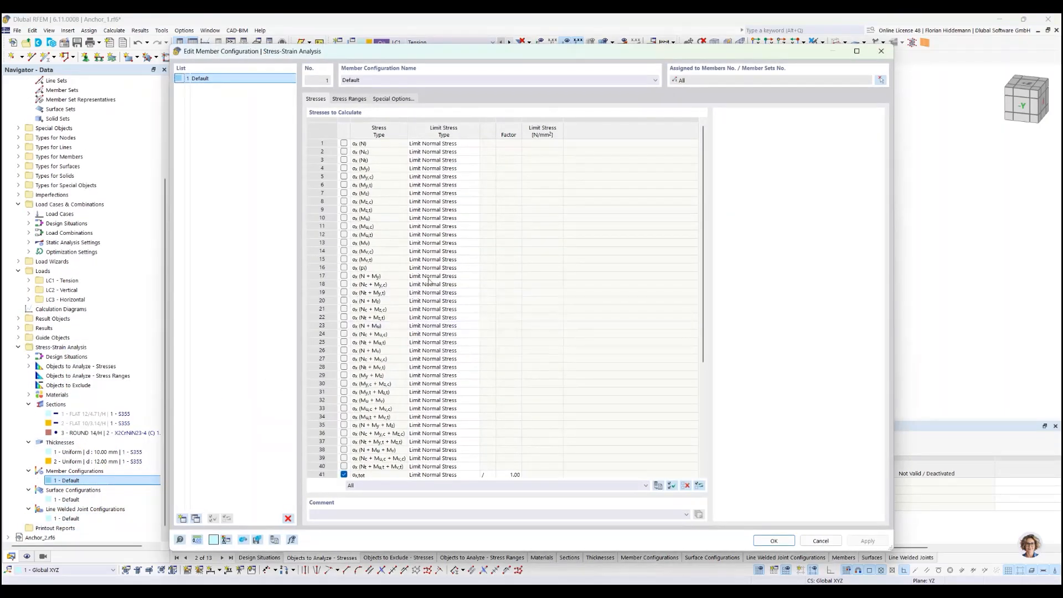
{"action": "scroll", "coordinate": [398, 310], "scroll_direction": "down", "scroll_amount": 5}
{"action": "scroll", "coordinate": [393, 276], "scroll_direction": "up", "scroll_amount": 5}
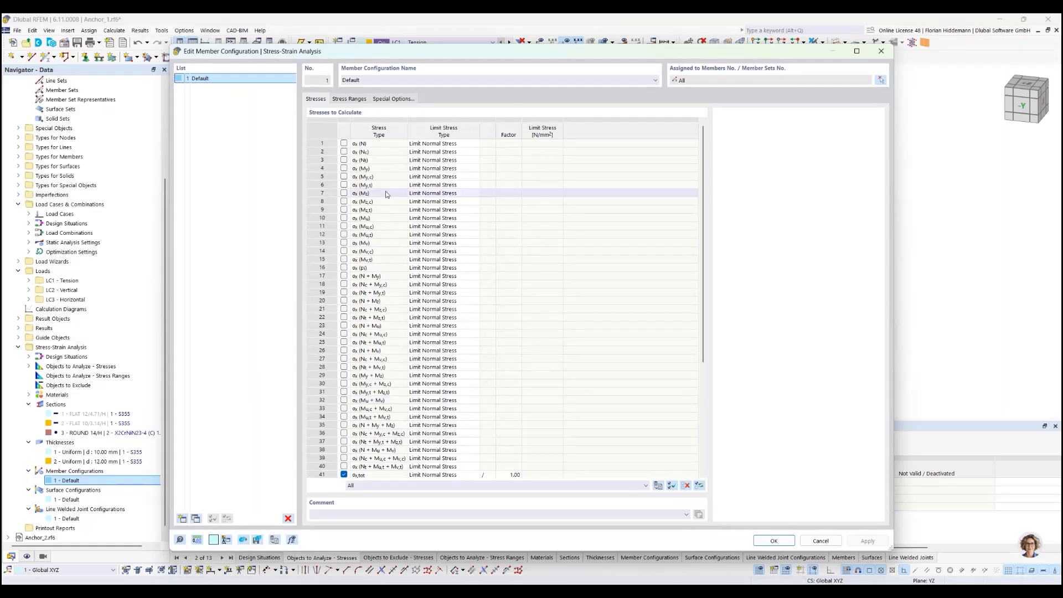
{"action": "scroll", "coordinate": [387, 199], "scroll_direction": "down", "scroll_amount": 6}
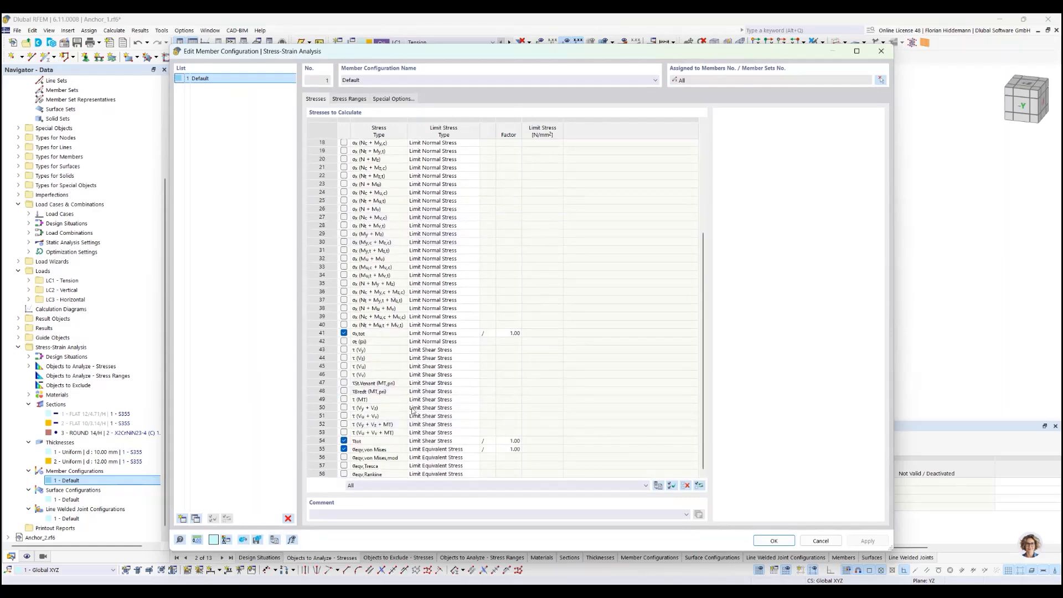
{"action": "scroll", "coordinate": [406, 228], "scroll_direction": "up", "scroll_amount": 6}
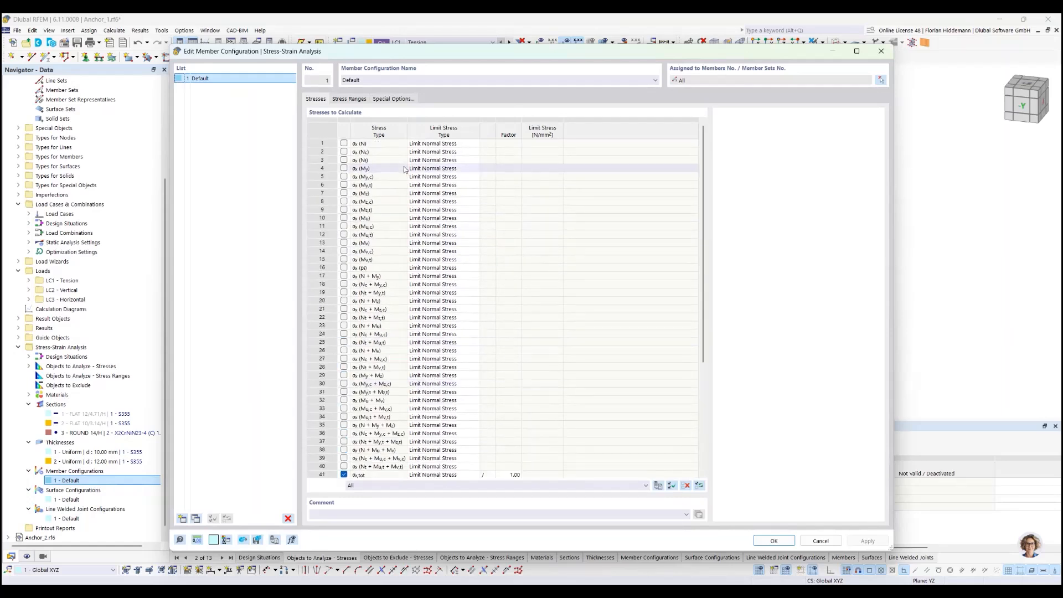
{"action": "scroll", "coordinate": [510, 353], "scroll_direction": "down", "scroll_amount": 6}
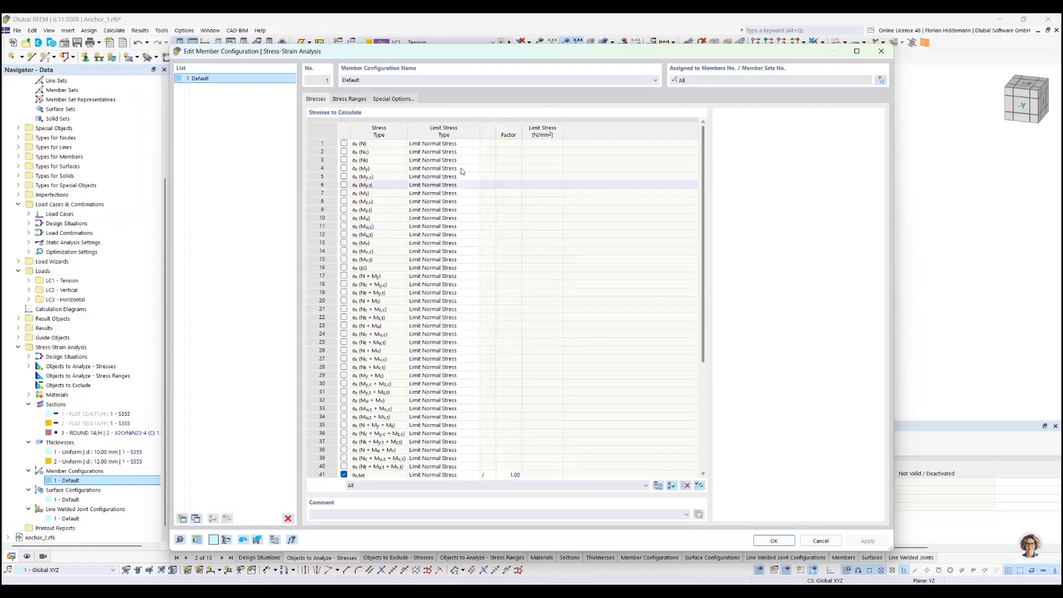
{"action": "left_click", "coordinate": [337, 99]}
{"action": "left_click", "coordinate": [315, 99]}
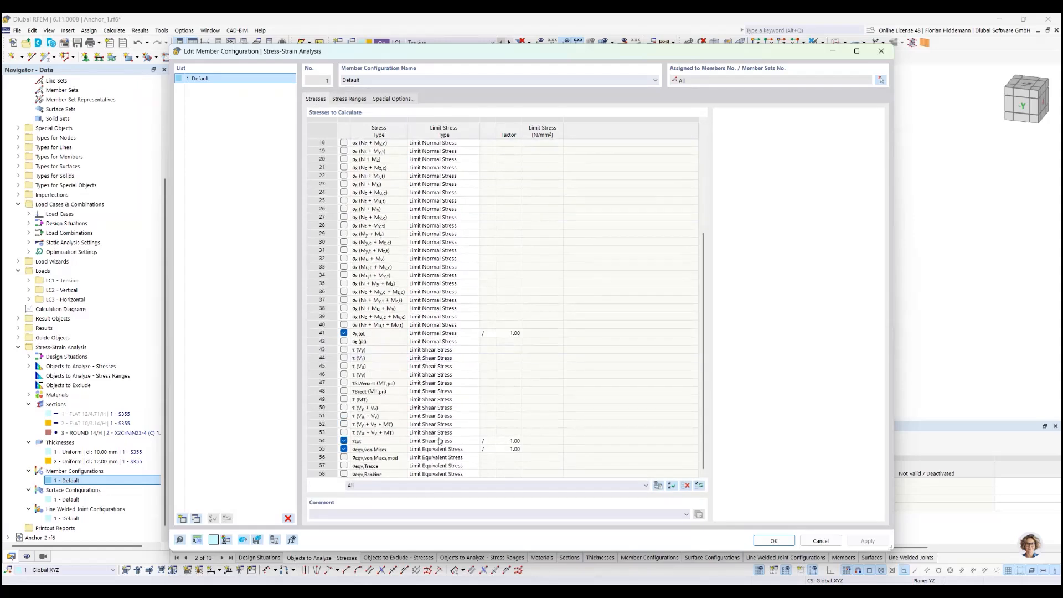
{"action": "left_click", "coordinate": [820, 540]}
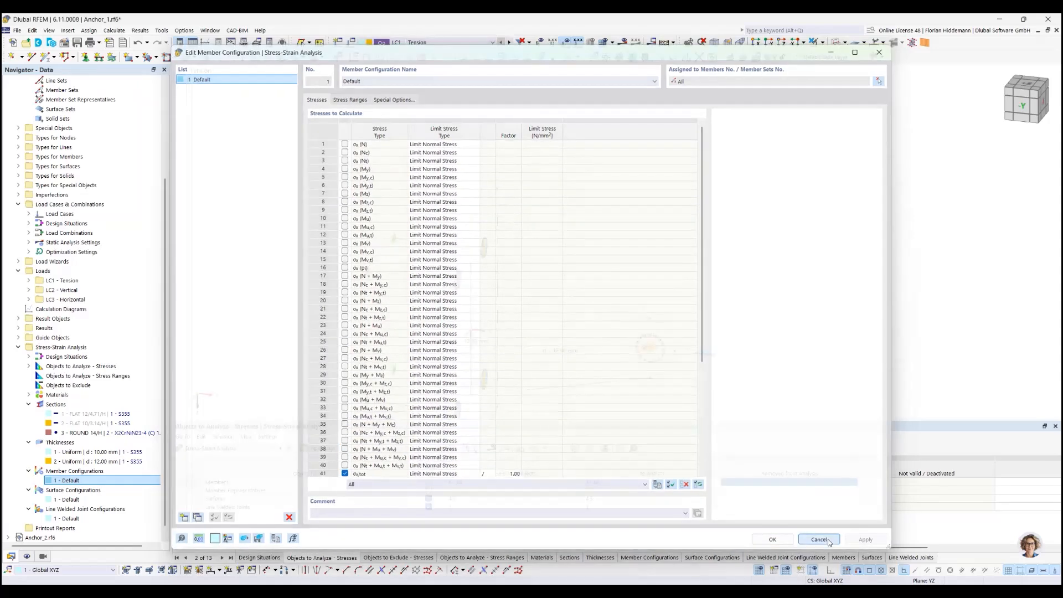
Select only the Stress-Strain Analysis for calculation and run it.
{"action": "middle_click_drag", "start_coordinate": [741, 281], "coordinate": [685, 205], "text": "ctrl"}
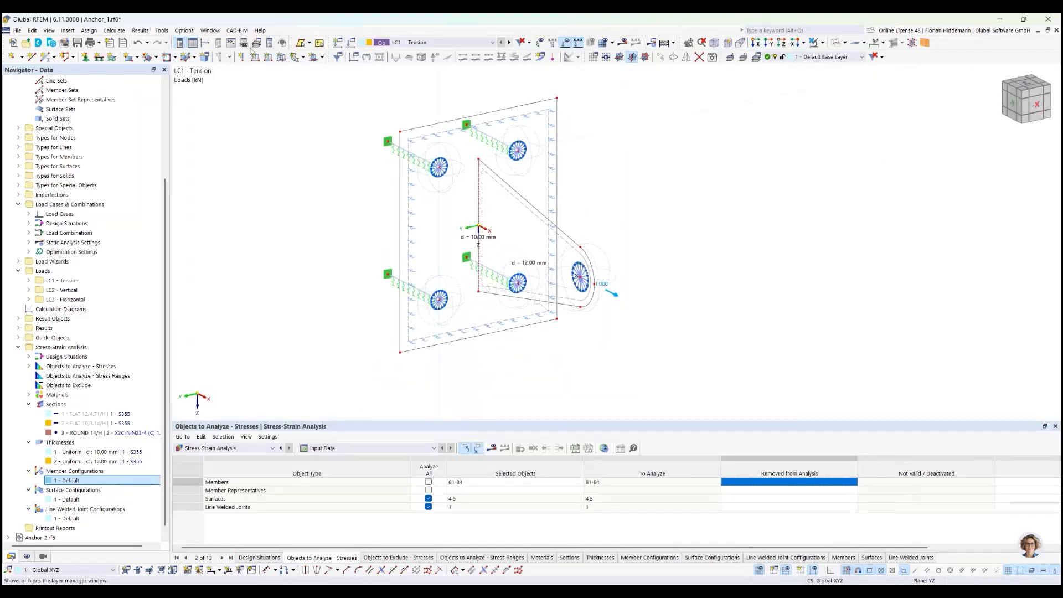
{"action": "left_click", "coordinate": [115, 31]}
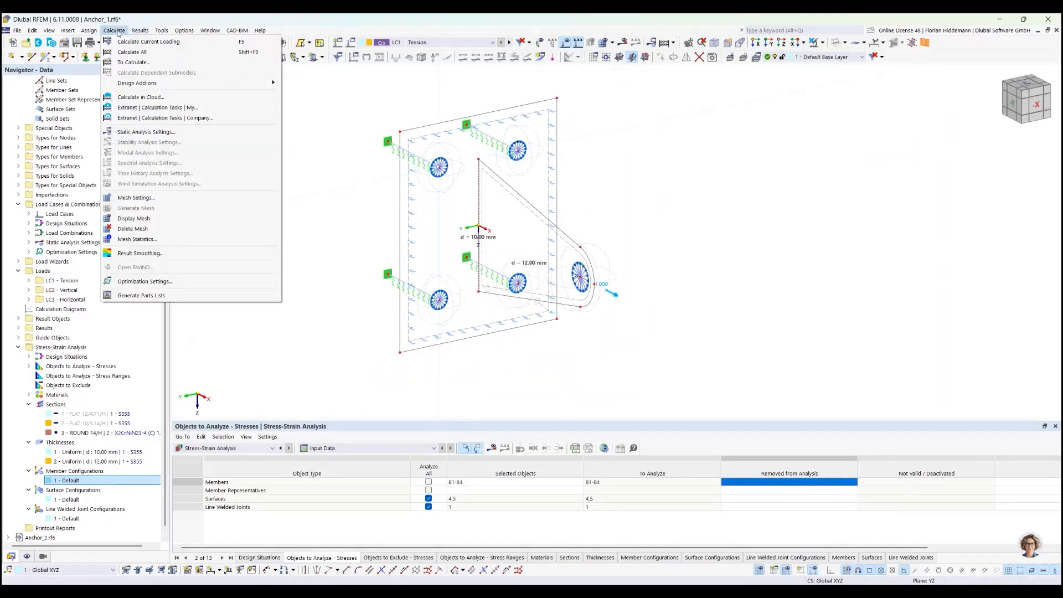
{"action": "left_click", "coordinate": [127, 62]}
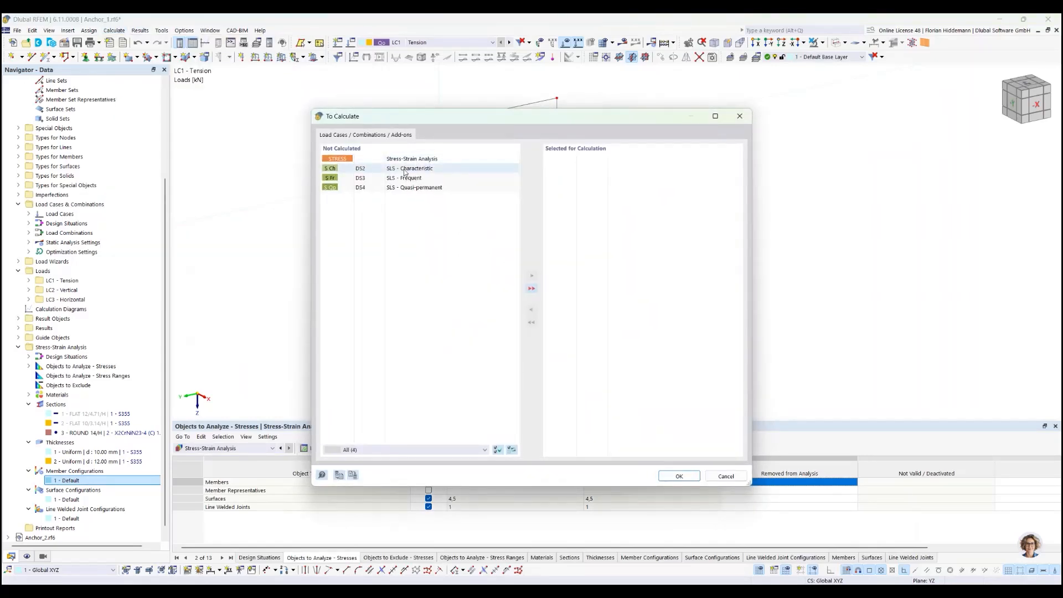
{"action": "left_click", "coordinate": [408, 160]}
{"action": "left_click", "coordinate": [531, 276]}
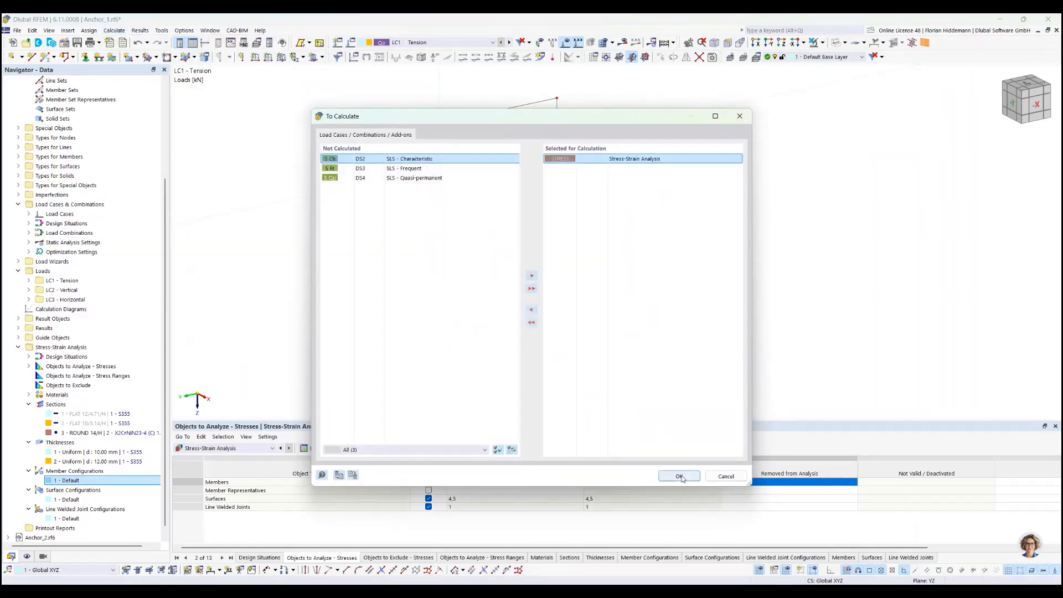
{"action": "left_click", "coordinate": [680, 477]}
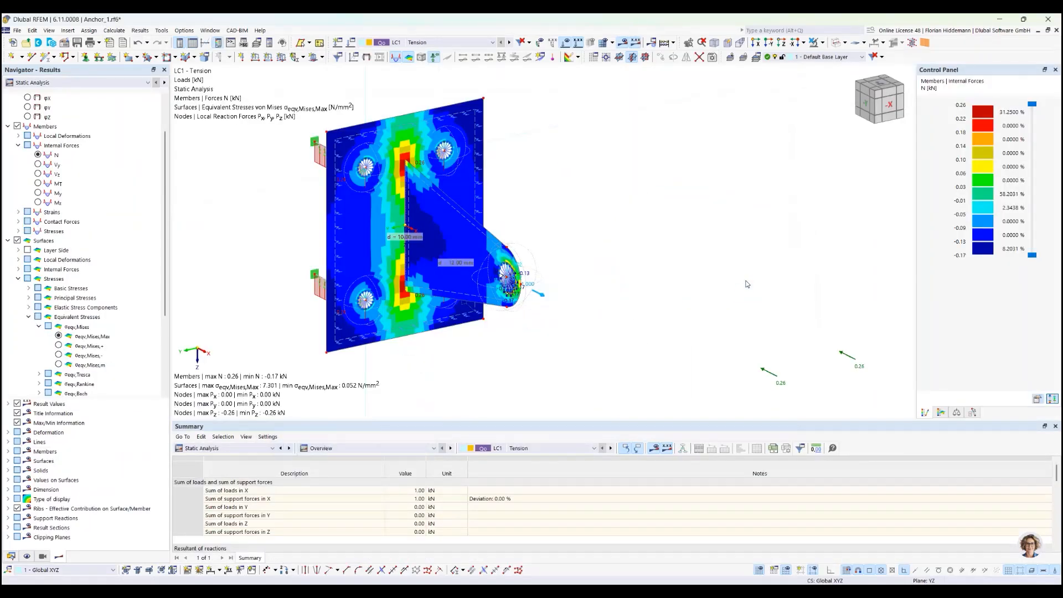
Display the FE mesh and show the governing results of the Stress-Strain Analysis in the results table.
{"action": "left_click", "coordinate": [603, 43]}
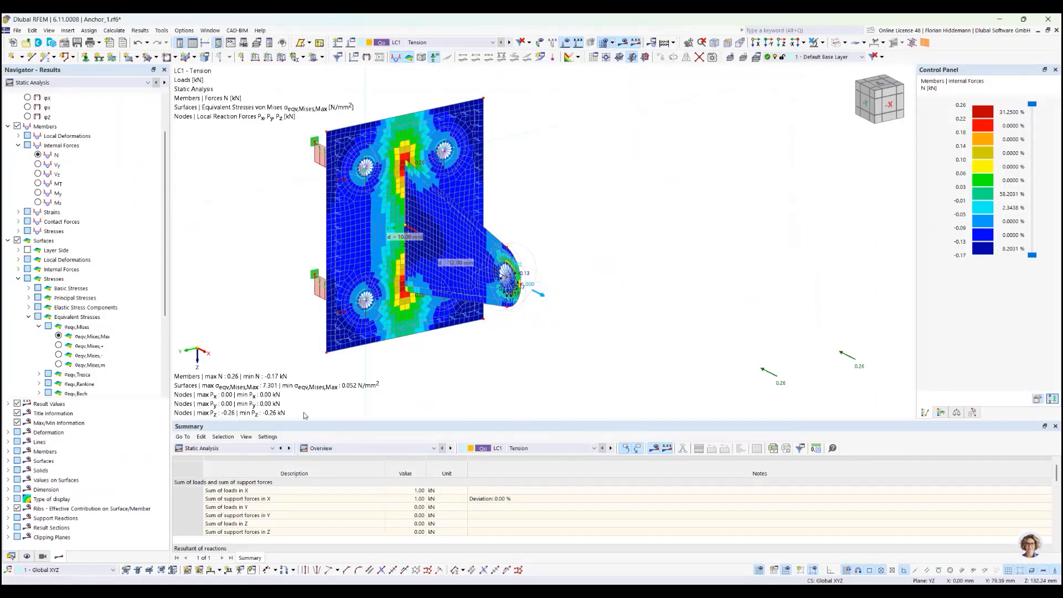
{"action": "left_click", "coordinate": [254, 448]}
{"action": "left_click", "coordinate": [232, 522]}
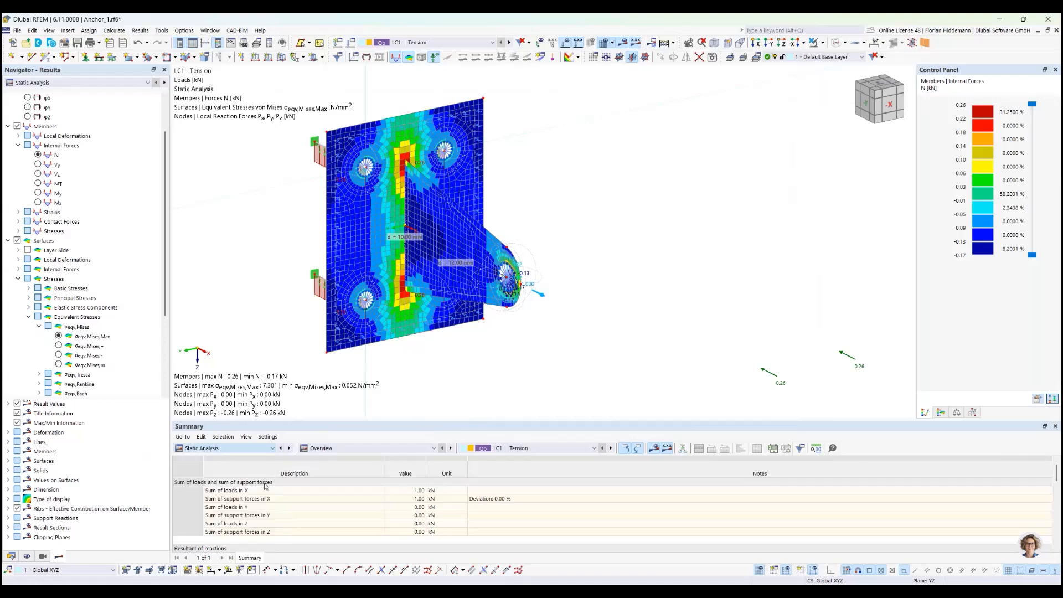
{"action": "left_click", "coordinate": [420, 450]}
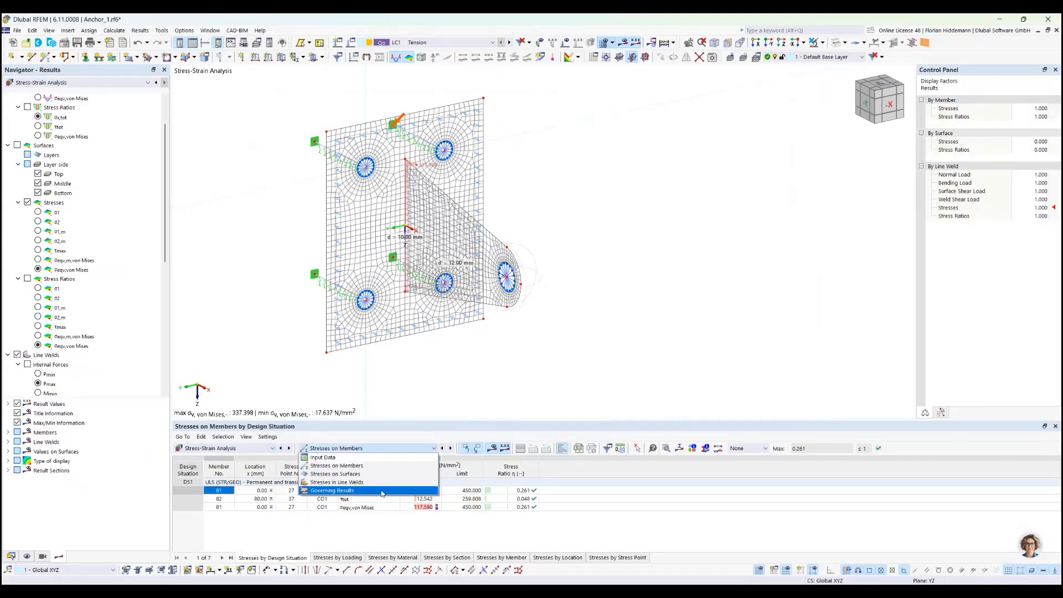
{"action": "left_click", "coordinate": [382, 491]}
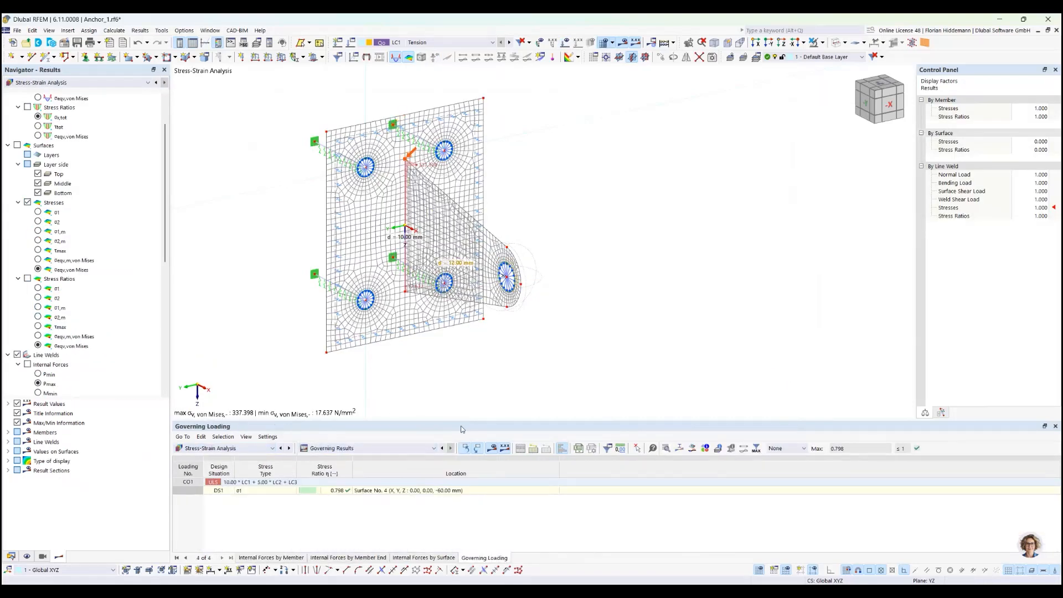
{"action": "left_click_drag", "start_coordinate": [456, 422], "coordinate": [457, 396]}
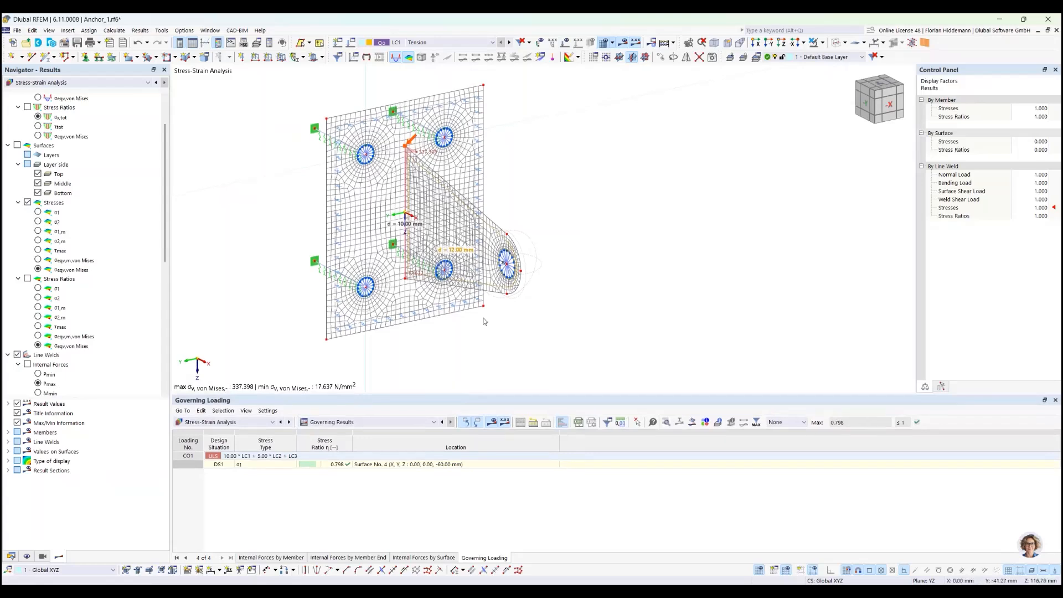
{"action": "left_click", "coordinate": [320, 471]}
{"action": "scroll", "coordinate": [78, 376], "scroll_direction": "up", "scroll_amount": 2}
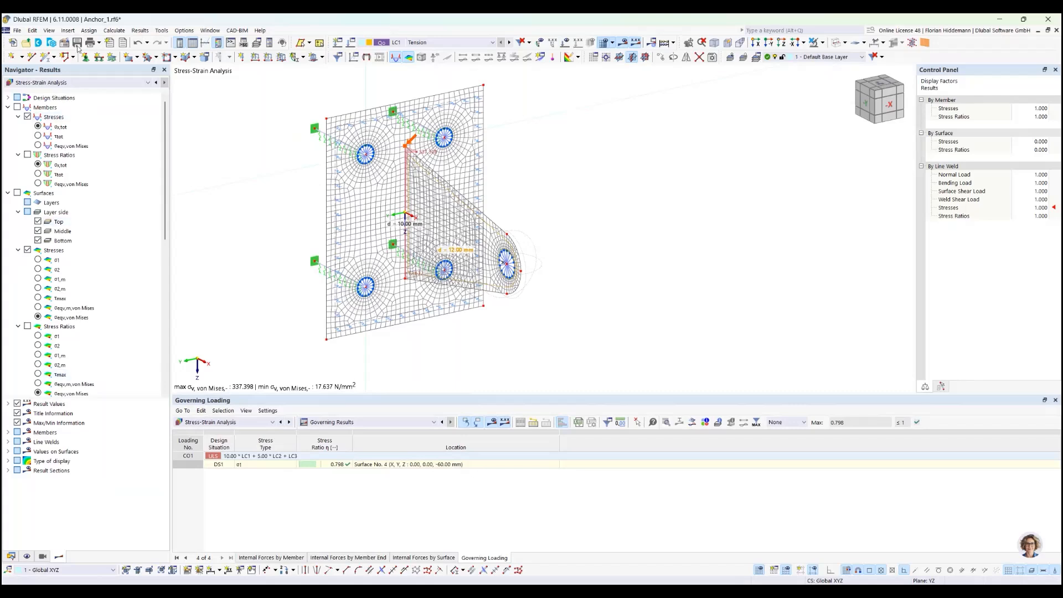
Return to the model data and open the model's global parameters for editing.
{"action": "left_click", "coordinate": [12, 557]}
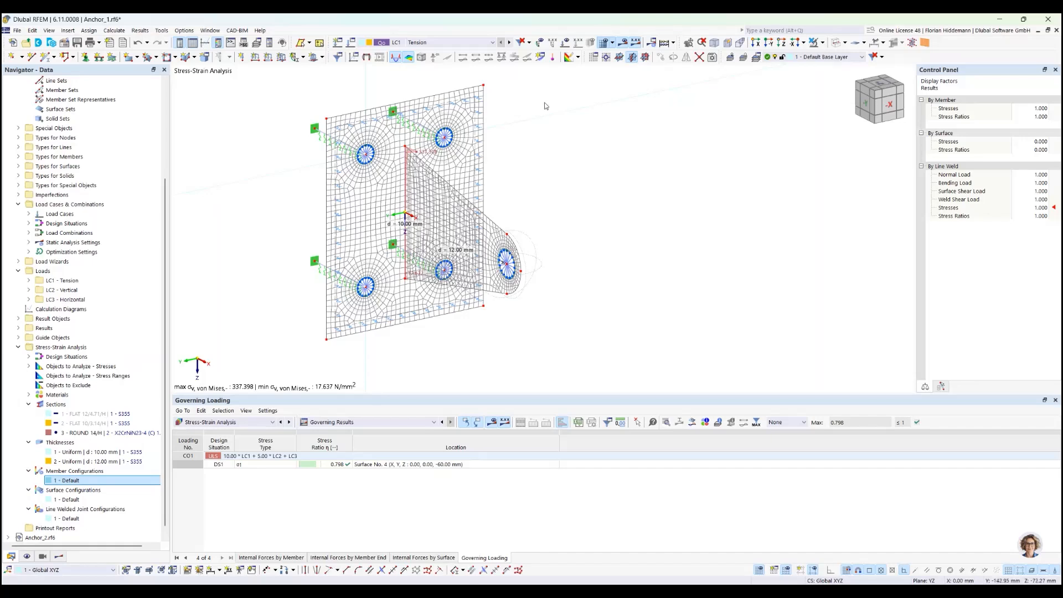
{"action": "left_click", "coordinate": [64, 44]}
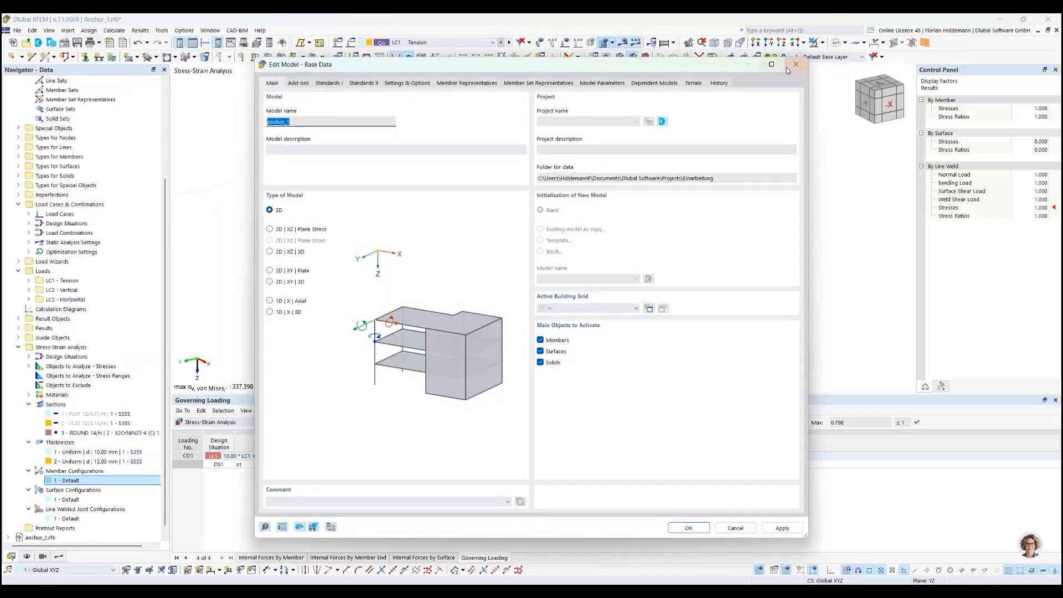
{"action": "left_click", "coordinate": [800, 57]}
{"action": "left_click", "coordinate": [32, 31]}
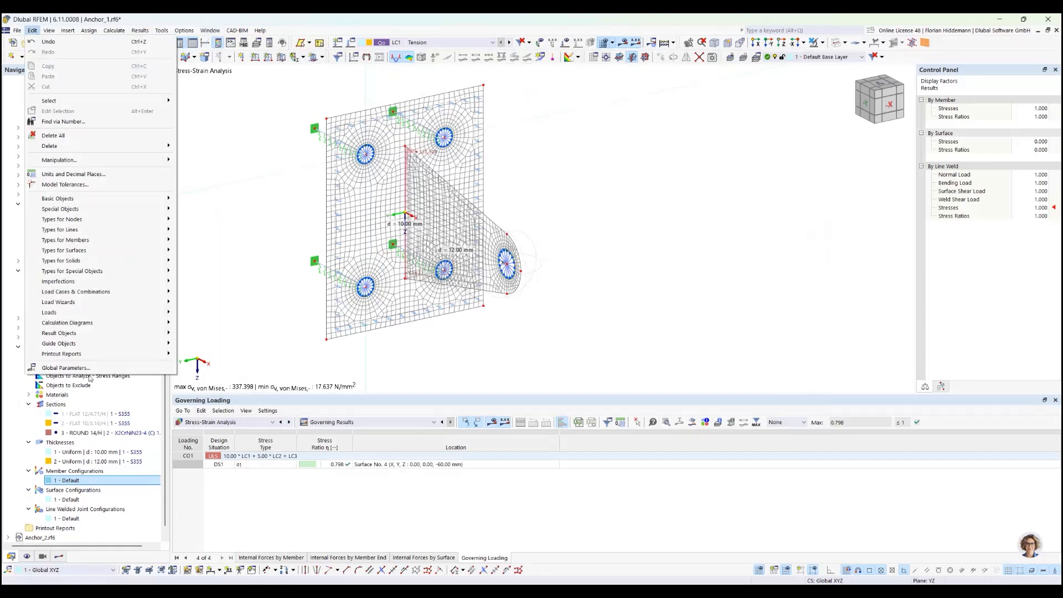
{"action": "left_click", "coordinate": [97, 372]}
{"action": "left_click_drag", "start_coordinate": [490, 353], "coordinate": [410, 208]}
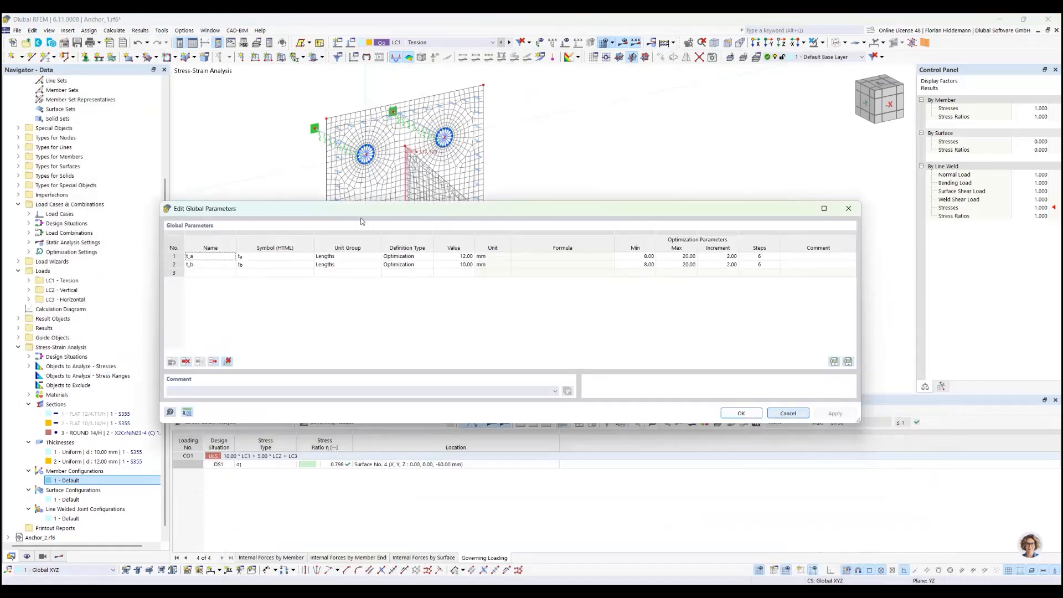
Add a trial parameter t_ab with the unit group Lengths to the global parameters and delete it again.
{"action": "left_click", "coordinate": [227, 273]}
{"action": "left_click", "coordinate": [228, 274]}
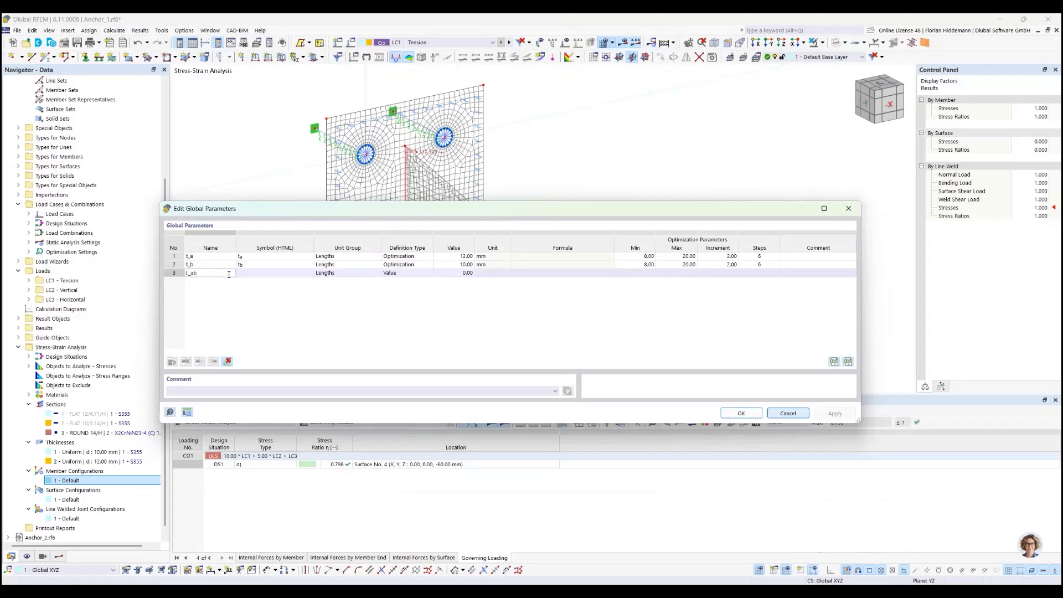
{"action": "key", "text": "Return"}
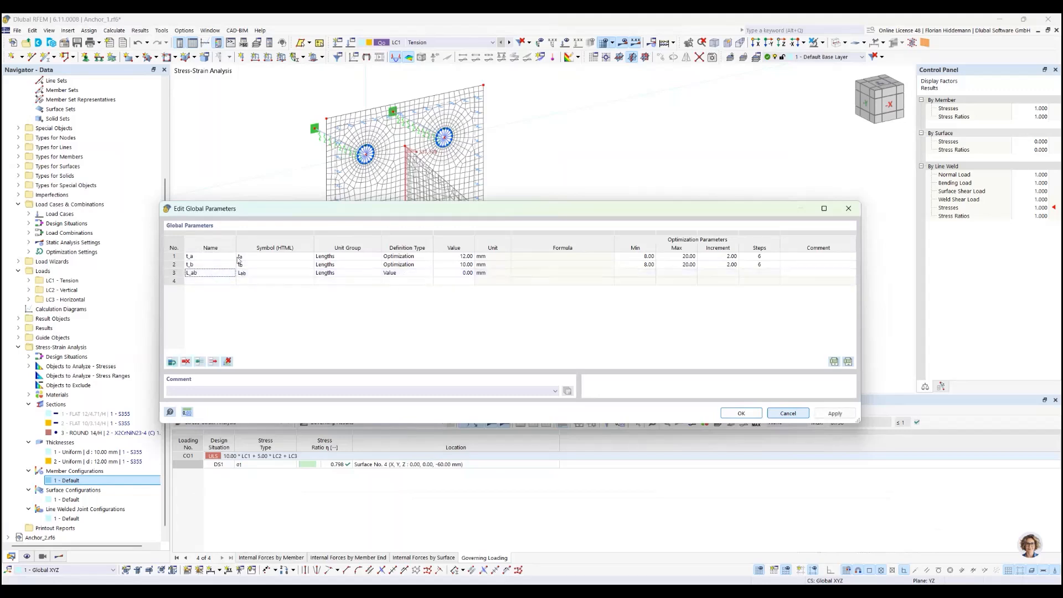
{"action": "left_click_drag", "start_coordinate": [268, 204], "coordinate": [267, 194]}
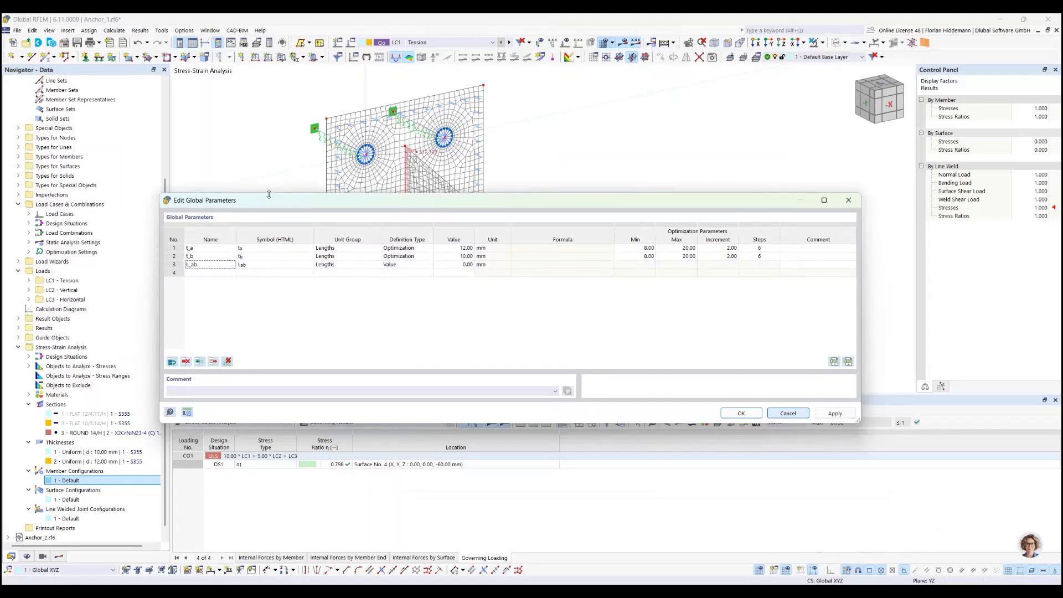
{"action": "left_click", "coordinate": [386, 265]}
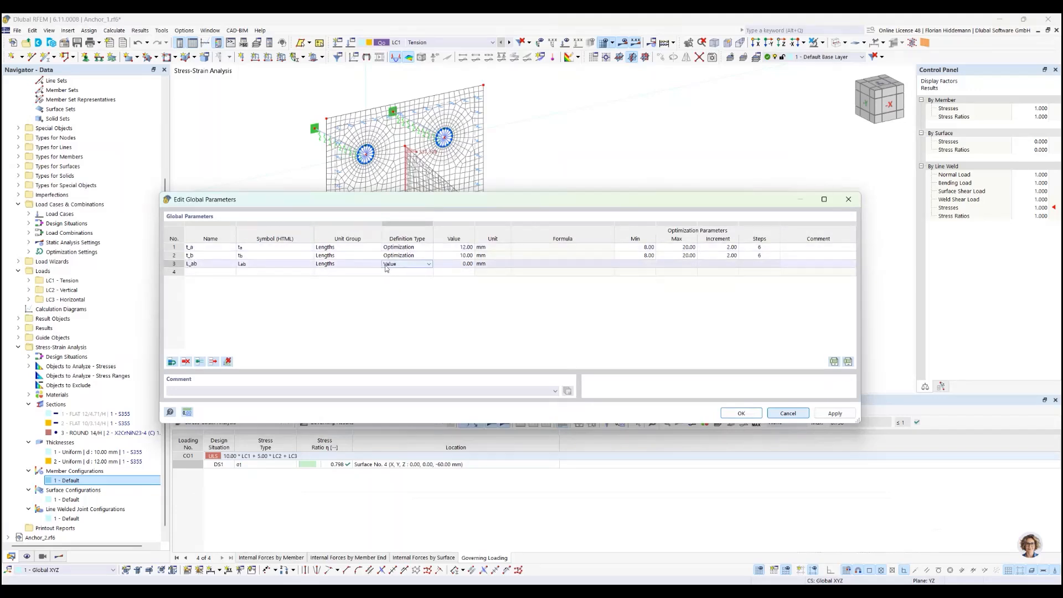
{"action": "left_click", "coordinate": [174, 264]}
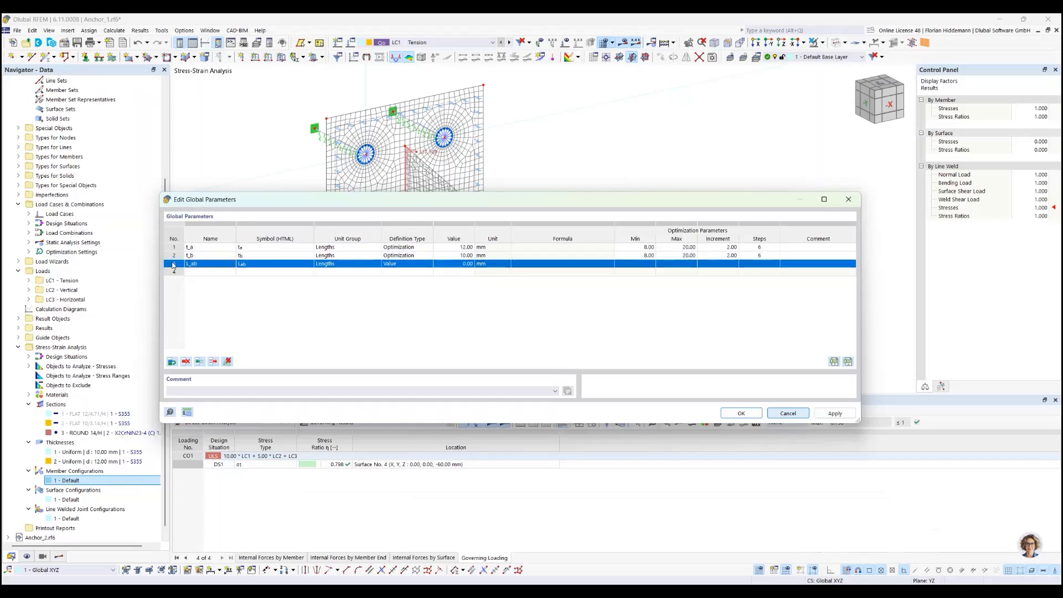
{"action": "key", "text": "Delete"}
Examine the available definition types for parameter t_a, keep Optimization, and close the global parameters without applying changes.
{"action": "left_click", "coordinate": [425, 248]}
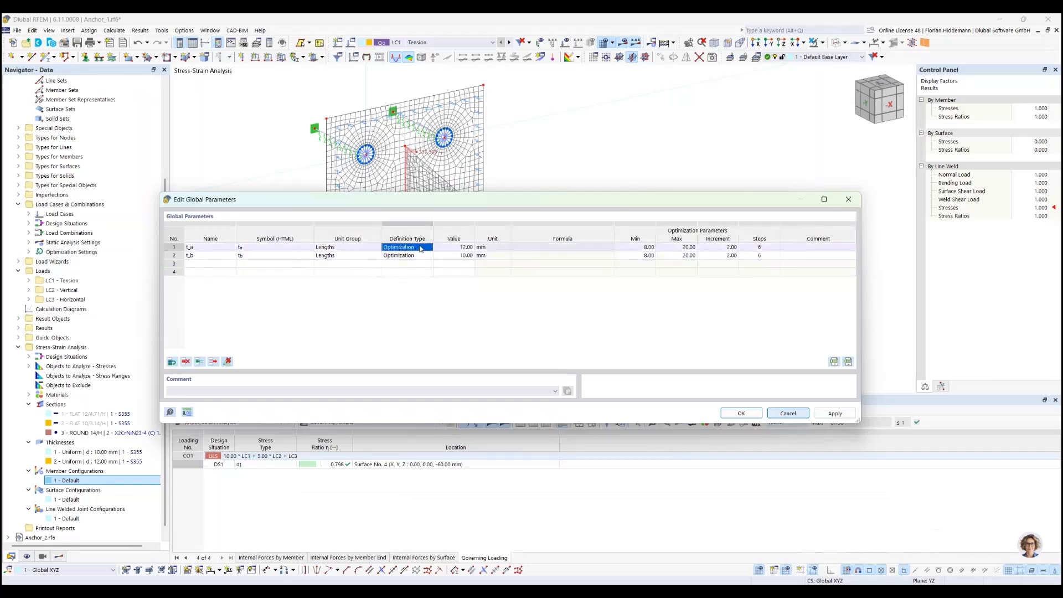
{"action": "left_click", "coordinate": [428, 248]}
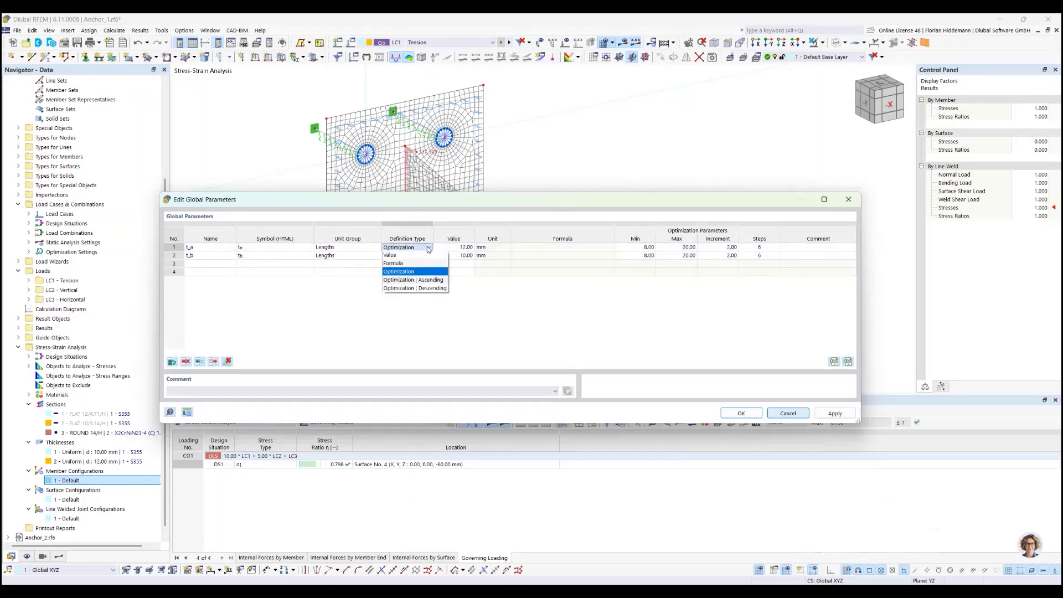
{"action": "left_click", "coordinate": [407, 272]}
{"action": "left_click", "coordinate": [428, 248]}
{"action": "left_click", "coordinate": [425, 272]}
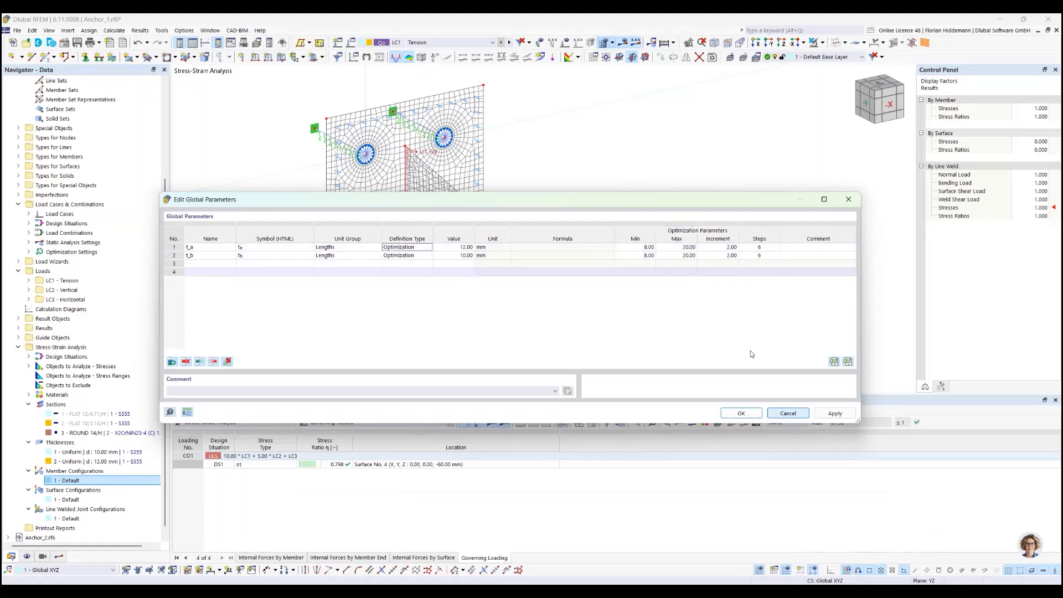
{"action": "left_click", "coordinate": [788, 413]}
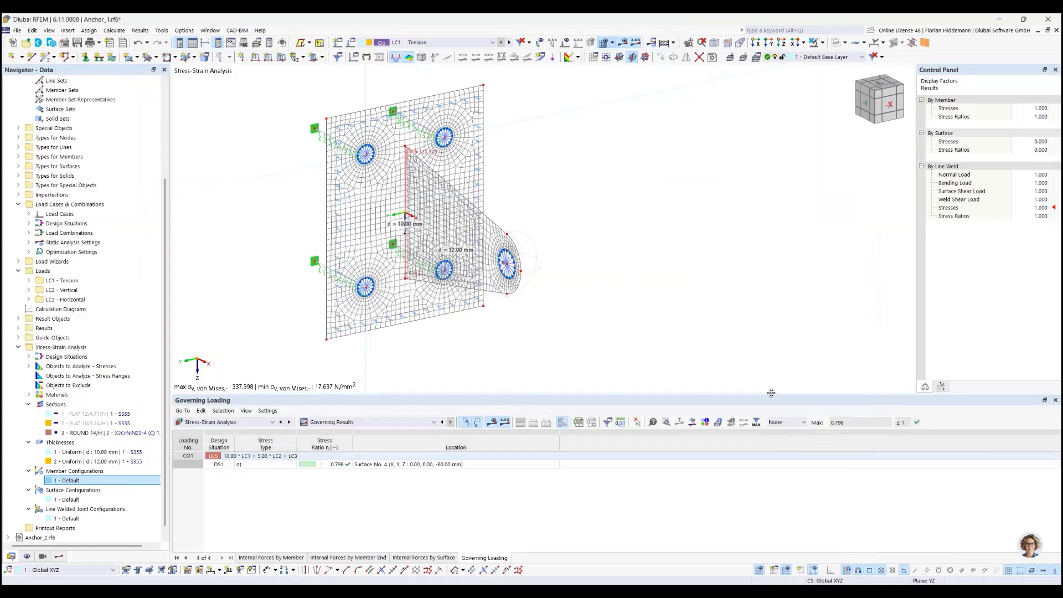
Open the optimization settings, keep t_a and t_b active as parameters to optimize, and choose Min. total weight as target value.
{"action": "left_click", "coordinate": [118, 32]}
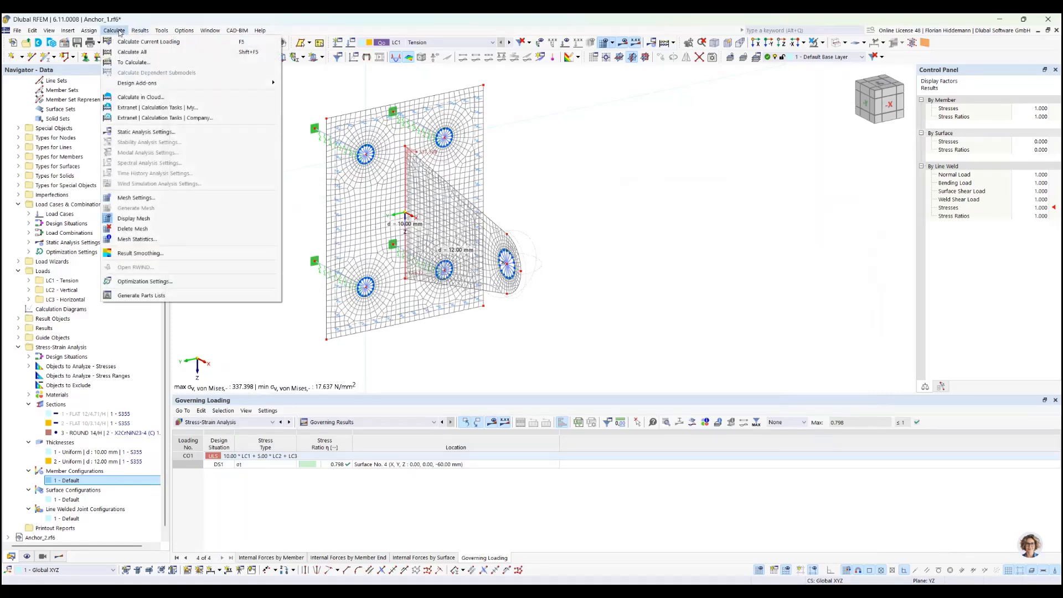
{"action": "left_click", "coordinate": [145, 281]}
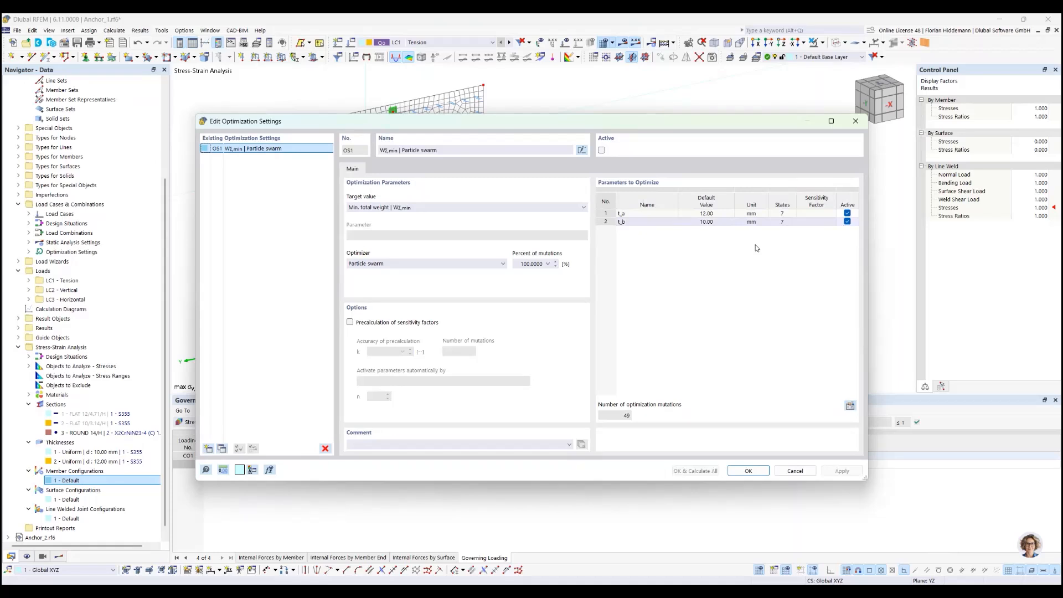
{"action": "left_click", "coordinate": [847, 213]}
{"action": "left_click", "coordinate": [847, 221]}
{"action": "left_click", "coordinate": [847, 213]}
{"action": "left_click", "coordinate": [847, 222]}
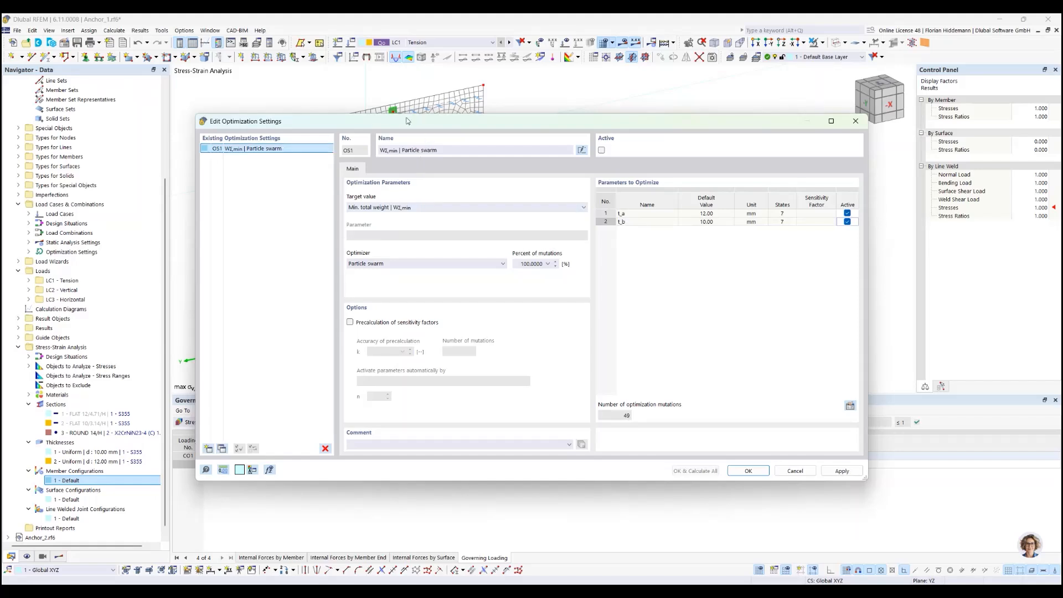
{"action": "left_click_drag", "start_coordinate": [193, 114], "coordinate": [253, 125]}
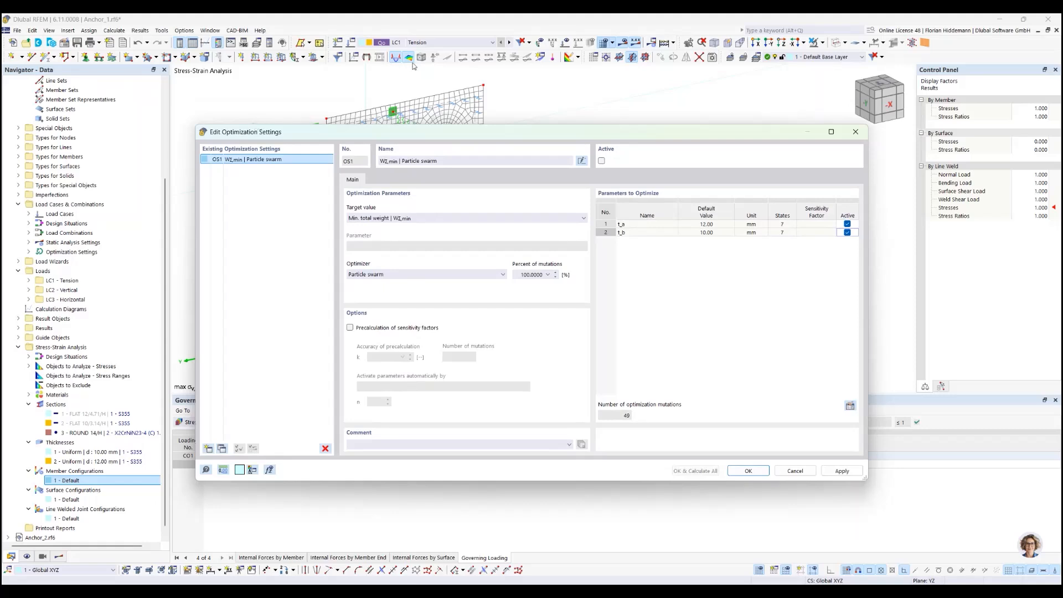
{"action": "left_click", "coordinate": [464, 217]}
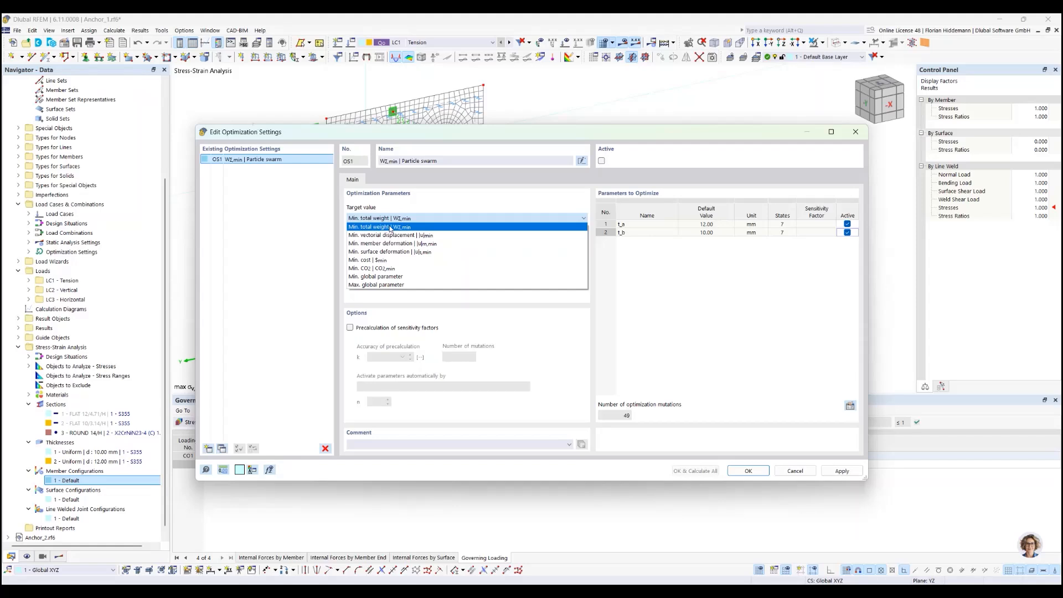
{"action": "left_click", "coordinate": [390, 227]}
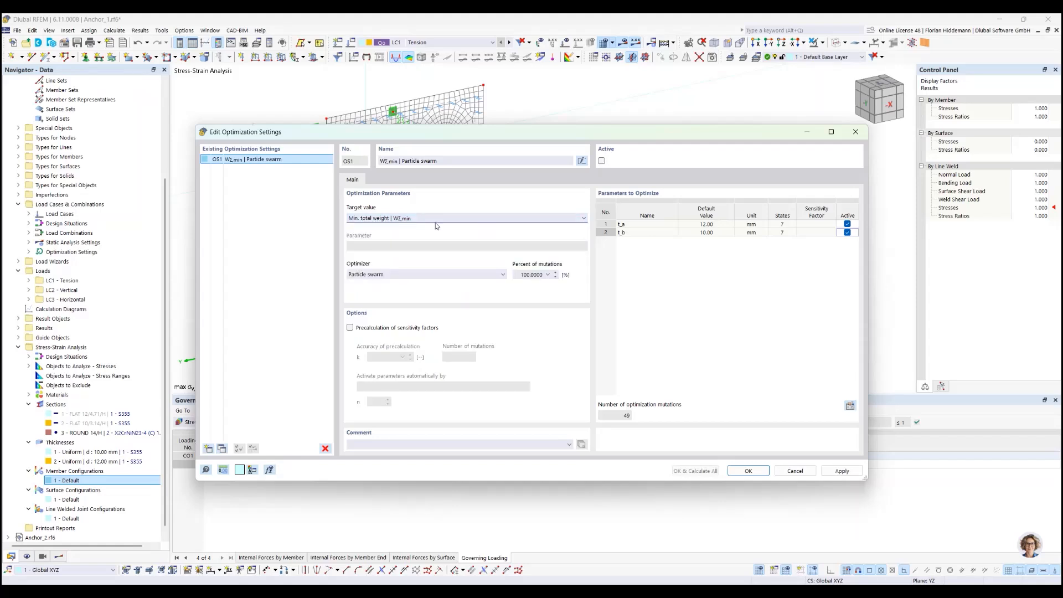
Compare the available optimizer methods and set the optimizer to All mutations.
{"action": "left_click", "coordinate": [495, 279]}
{"action": "left_click", "coordinate": [368, 283]}
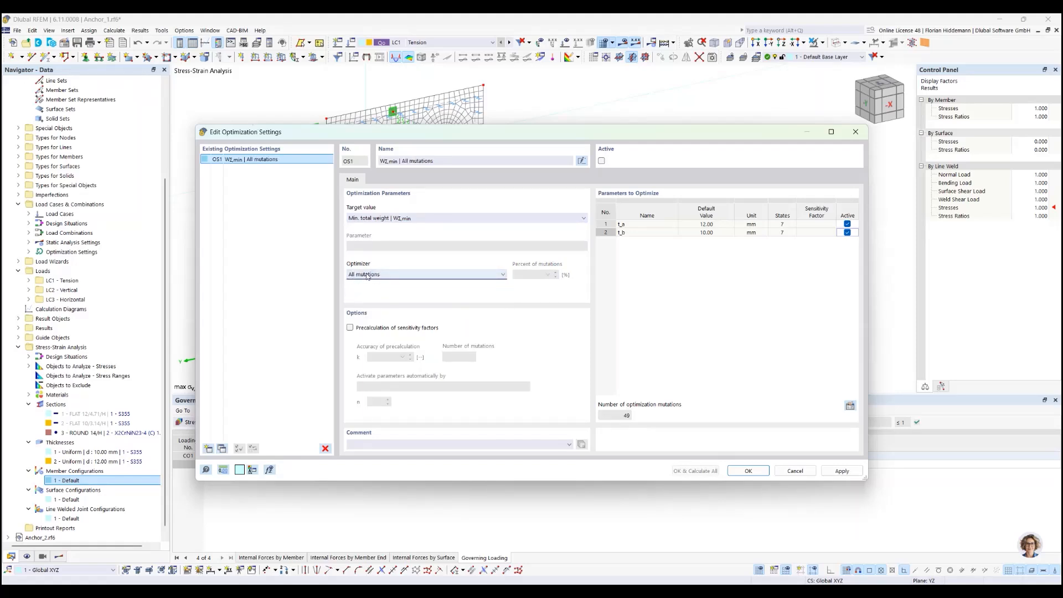
{"action": "left_click", "coordinate": [368, 277]}
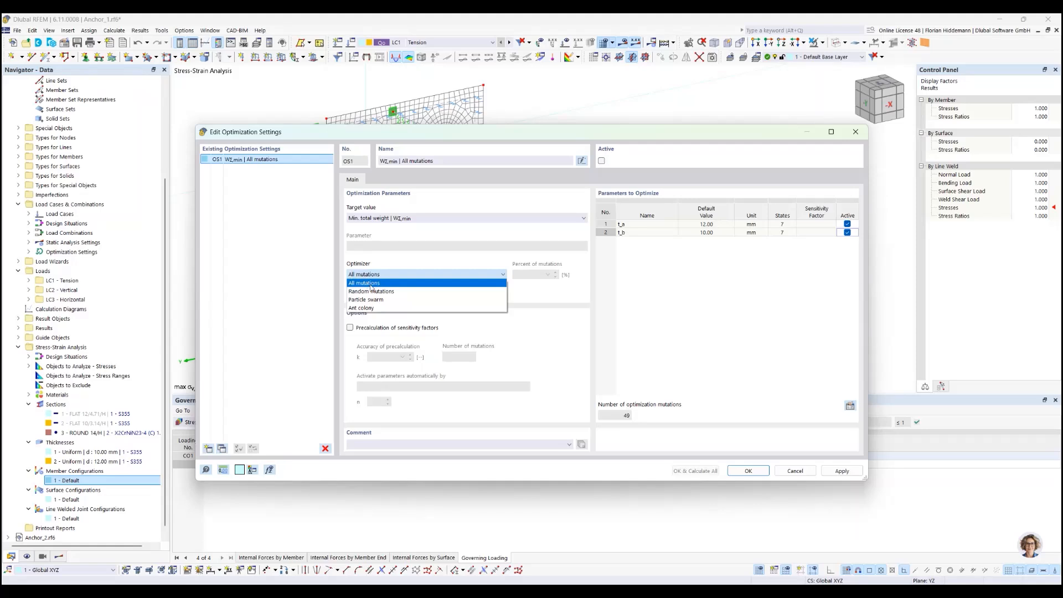
{"action": "left_click", "coordinate": [370, 285]}
{"action": "left_click", "coordinate": [368, 275]}
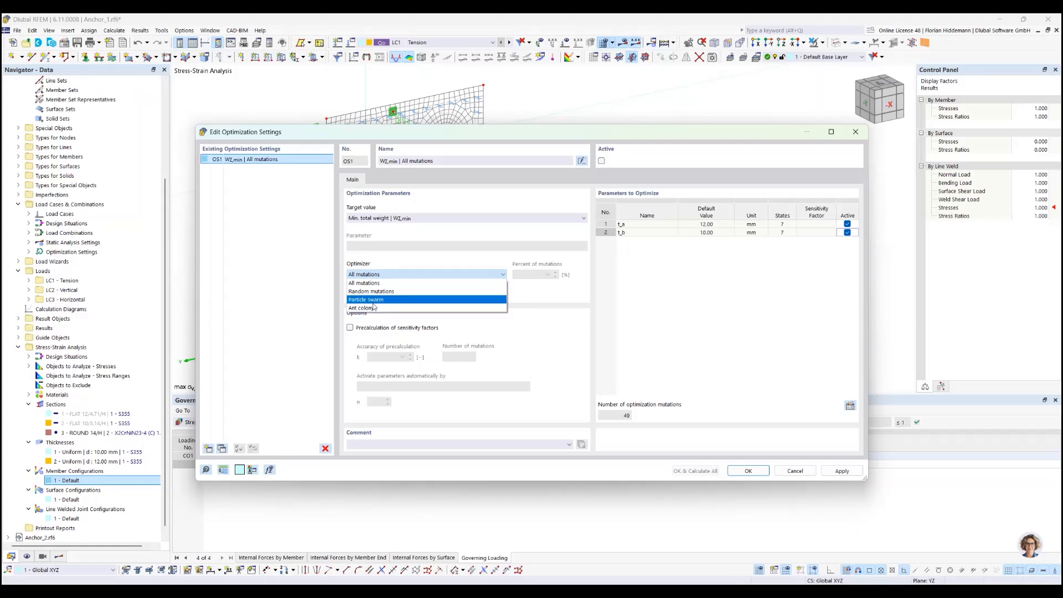
{"action": "left_click", "coordinate": [376, 300]}
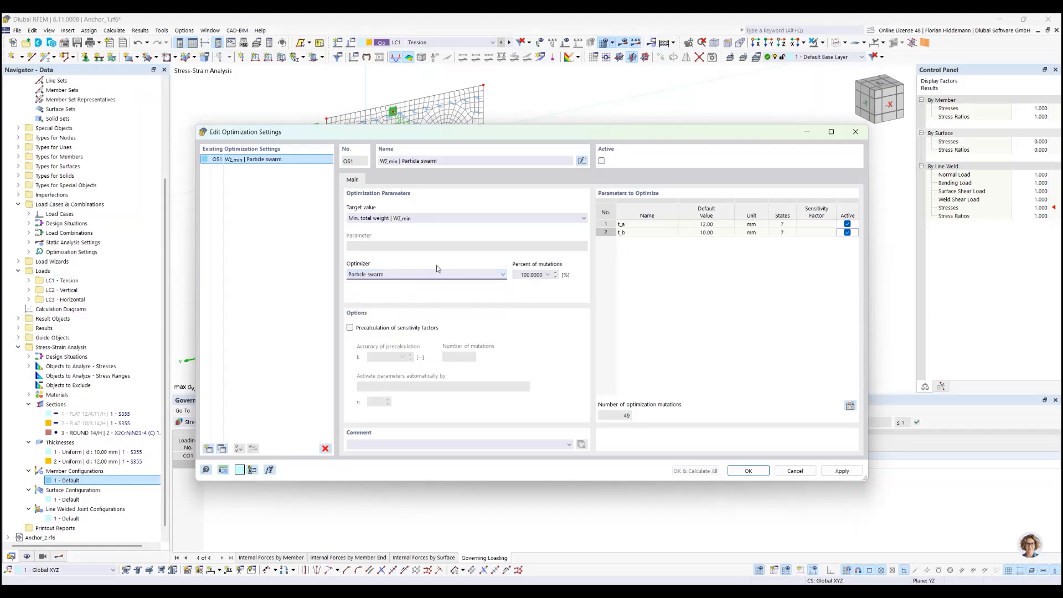
{"action": "left_click", "coordinate": [502, 275]}
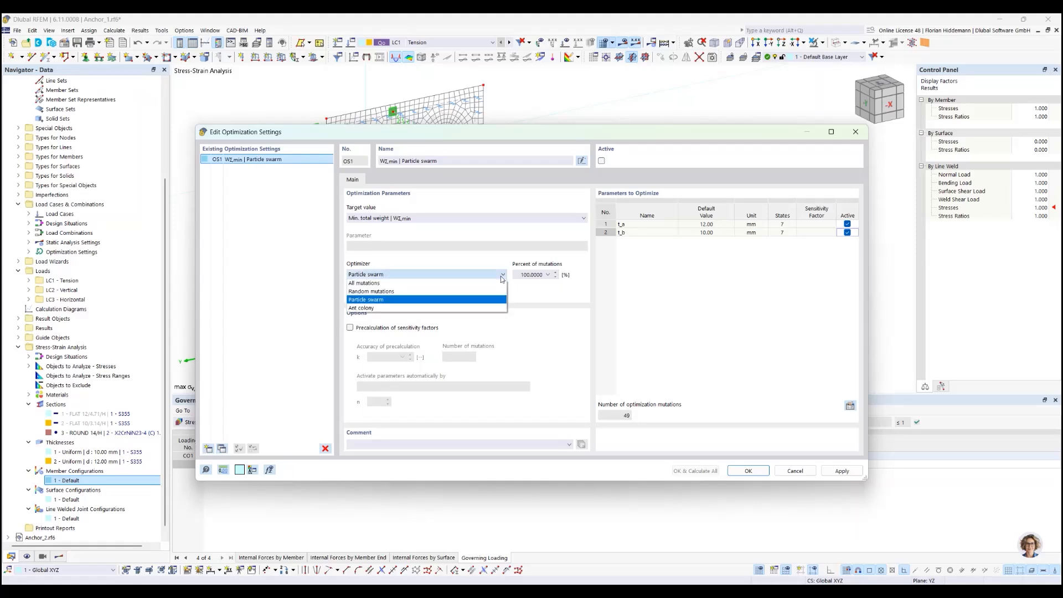
{"action": "left_click", "coordinate": [441, 286]}
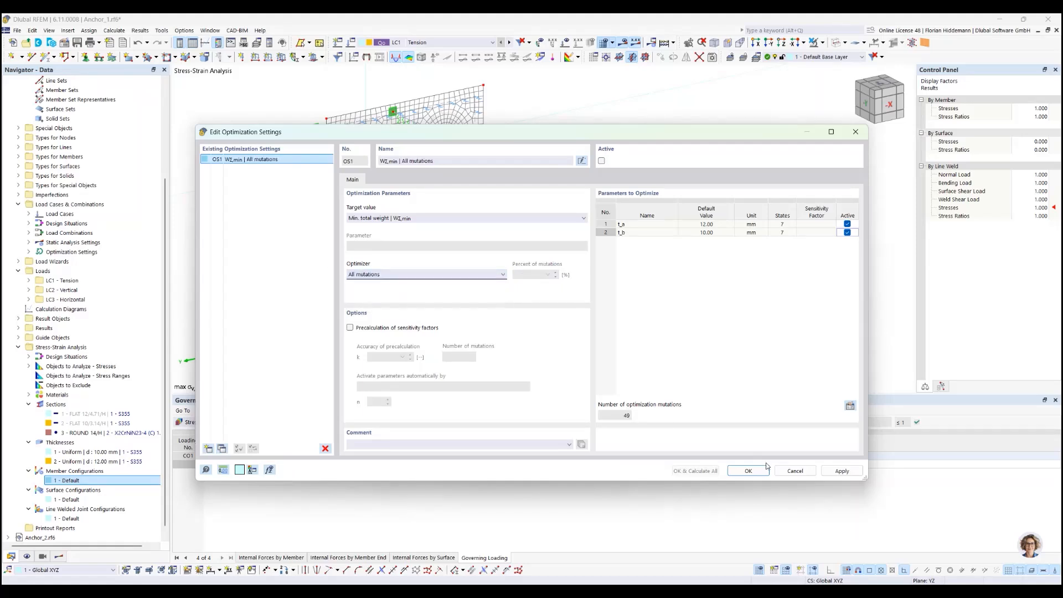
Activate the optimization setting OS1 and run the optimization calculation, moving the solver window clear of the model.
{"action": "left_click", "coordinate": [601, 161]}
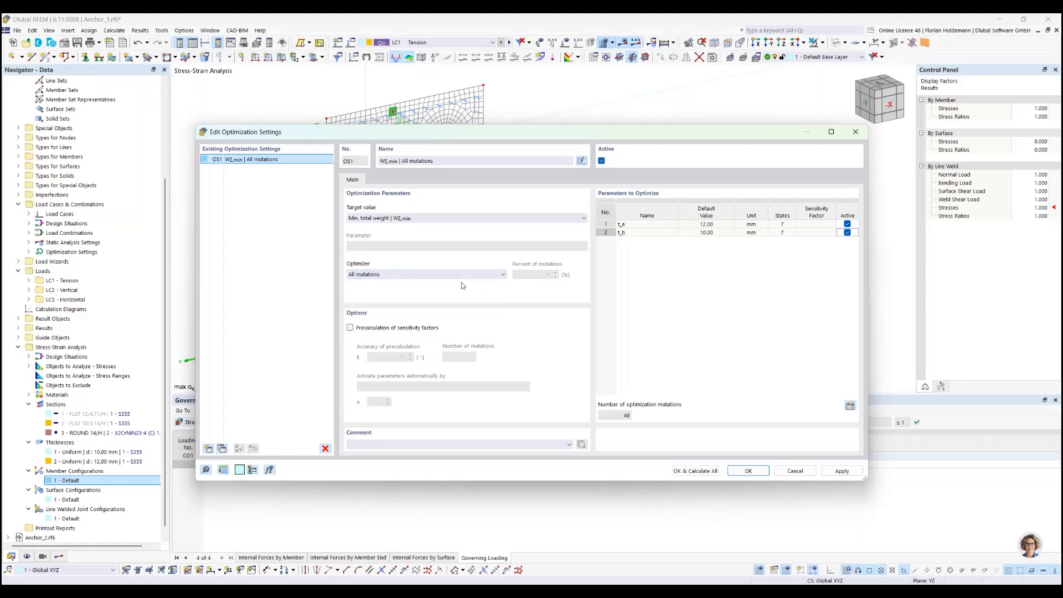
{"action": "left_click", "coordinate": [601, 160]}
{"action": "left_click", "coordinate": [601, 161]}
{"action": "left_click_drag", "start_coordinate": [438, 126], "coordinate": [438, 131]}
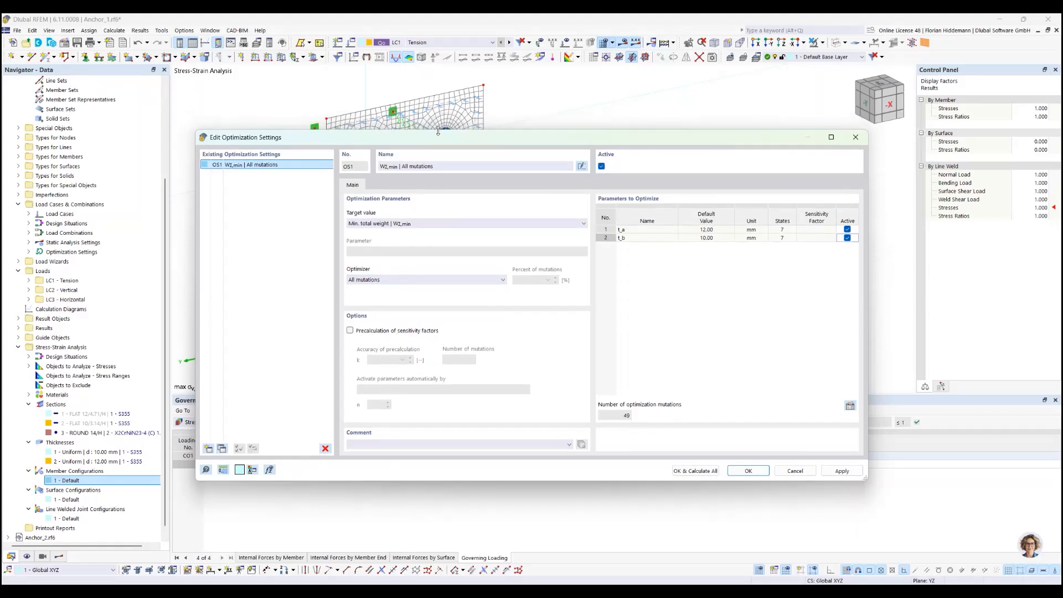
{"action": "left_click", "coordinate": [602, 166]}
{"action": "left_click", "coordinate": [602, 166]}
{"action": "left_click", "coordinate": [696, 471]}
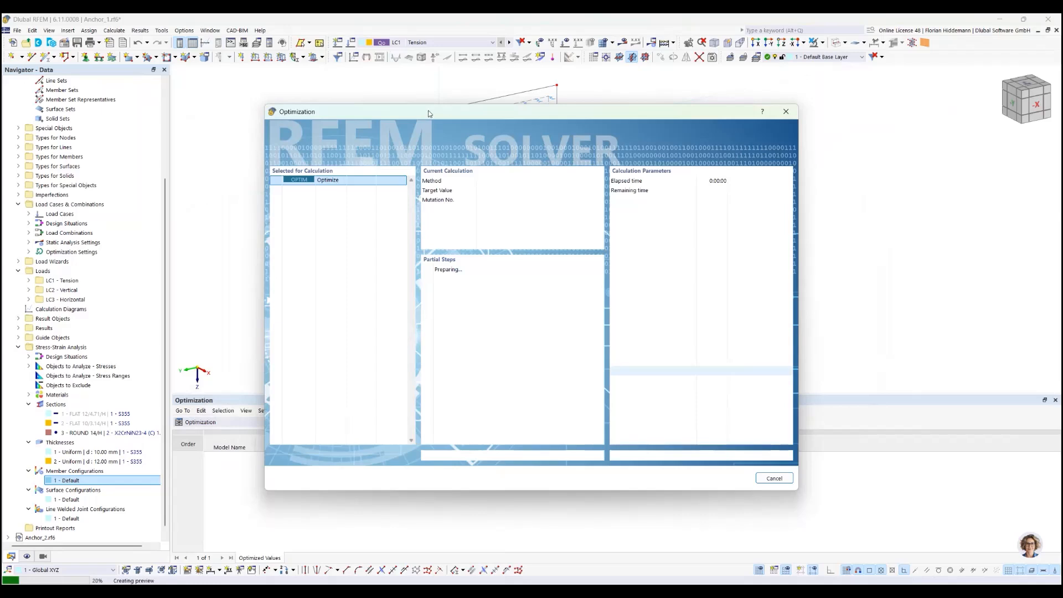
{"action": "left_click_drag", "start_coordinate": [427, 110], "coordinate": [904, 341]}
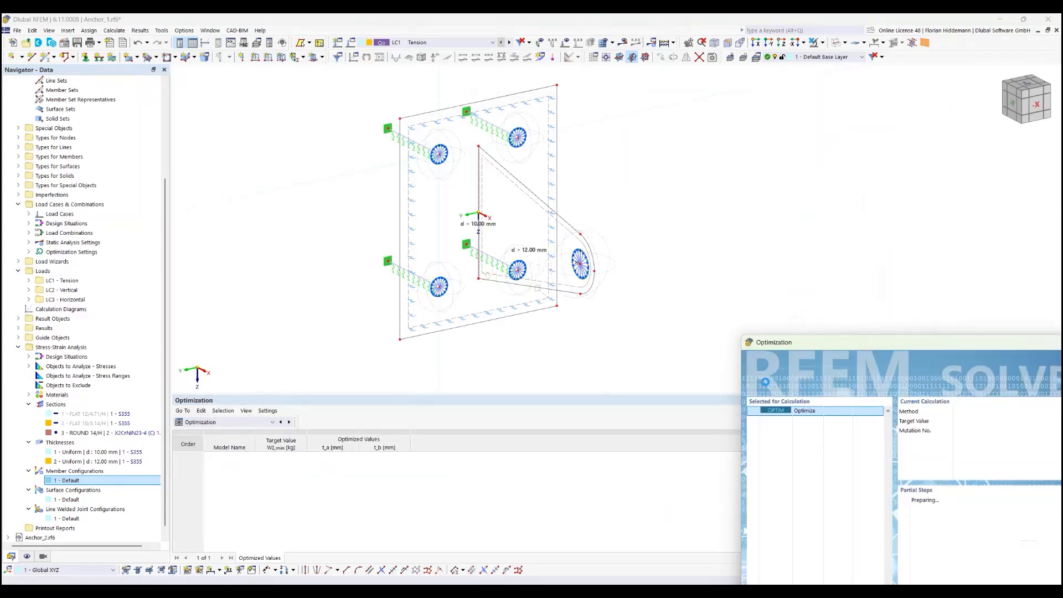
{"action": "left_click_drag", "start_coordinate": [767, 385], "coordinate": [834, 402]}
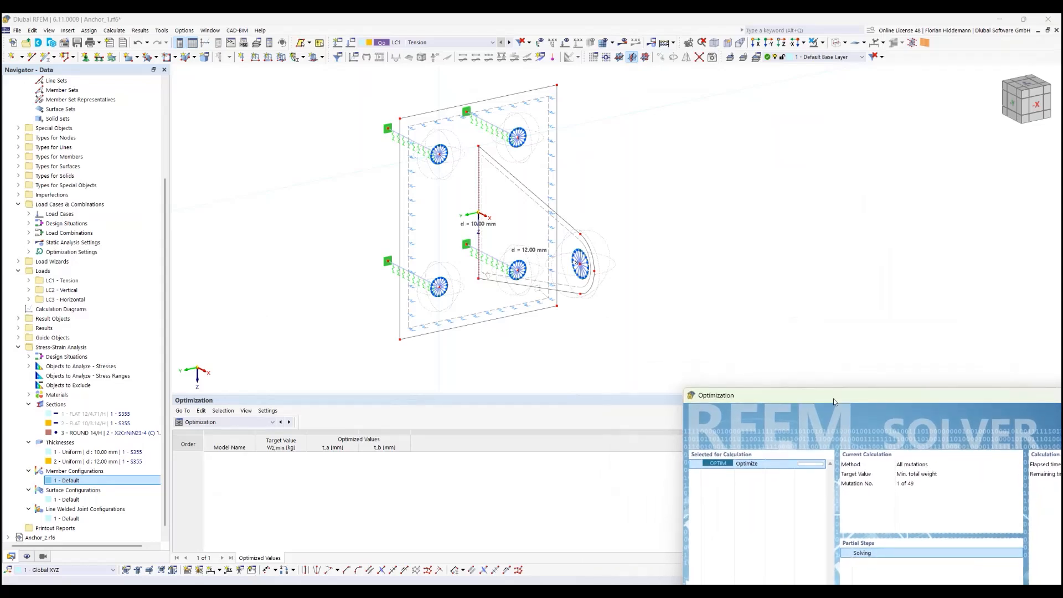
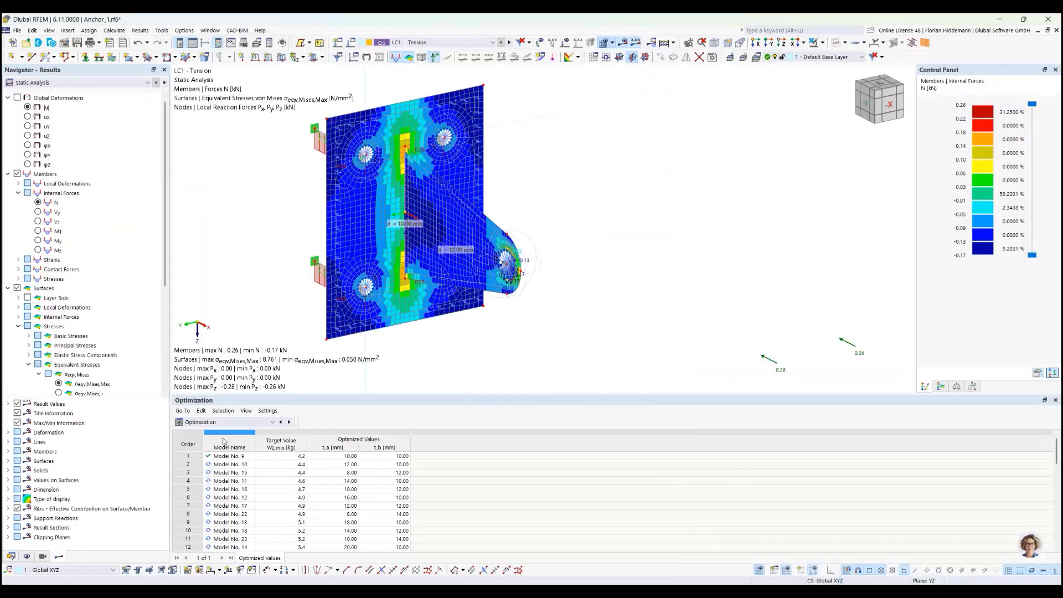
Examine the ranked optimization variants in the results table, comparing total weight and the thicknesses t_a and t_b from first to last model.
{"action": "left_click_drag", "start_coordinate": [237, 394], "coordinate": [237, 318]}
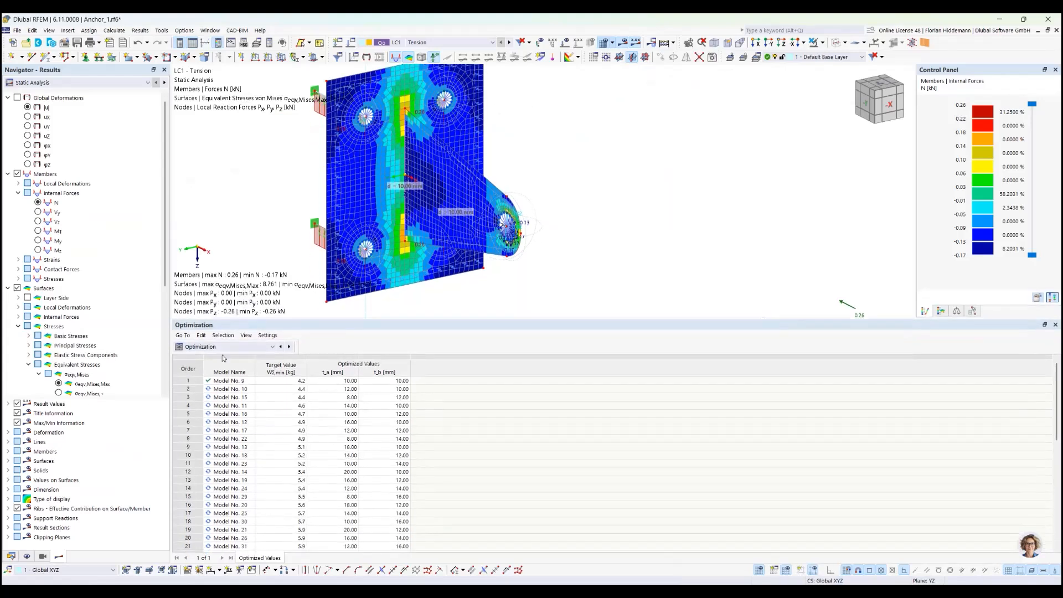
{"action": "scroll", "coordinate": [210, 432], "scroll_direction": "down", "scroll_amount": 2}
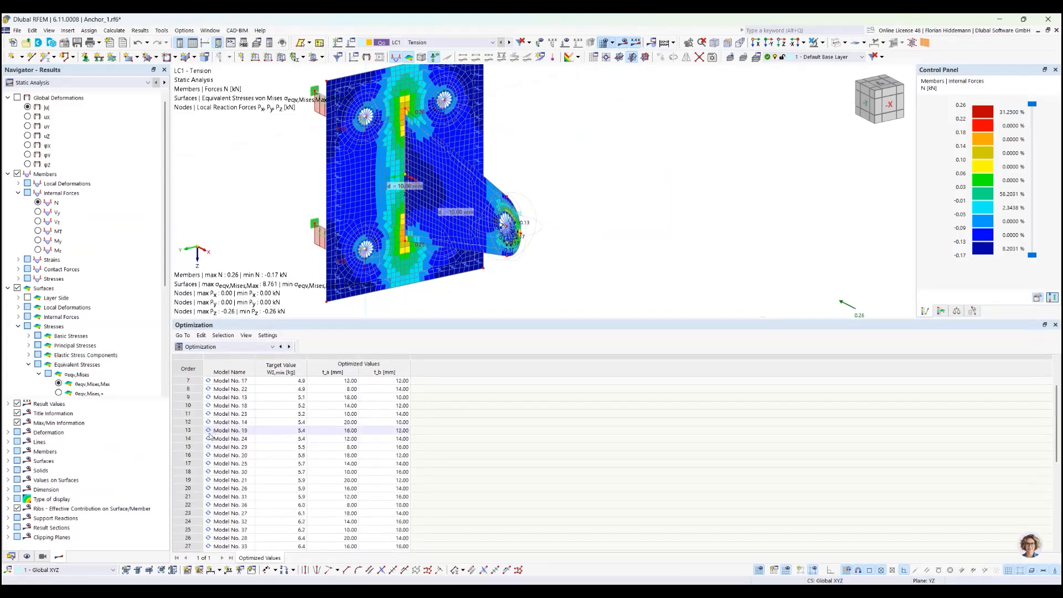
{"action": "scroll", "coordinate": [210, 436], "scroll_direction": "up", "scroll_amount": 2}
{"action": "scroll", "coordinate": [381, 477], "scroll_direction": "down", "scroll_amount": 6}
{"action": "scroll", "coordinate": [378, 487], "scroll_direction": "down", "scroll_amount": 1}
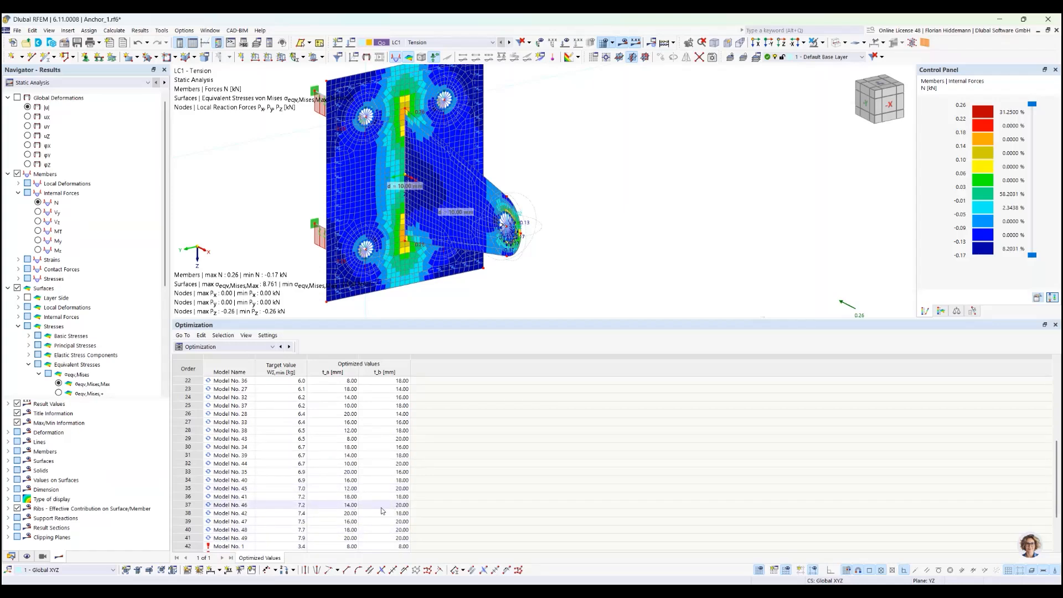
{"action": "scroll", "coordinate": [364, 507], "scroll_direction": "up", "scroll_amount": 3}
{"action": "scroll", "coordinate": [299, 514], "scroll_direction": "up", "scroll_amount": 3}
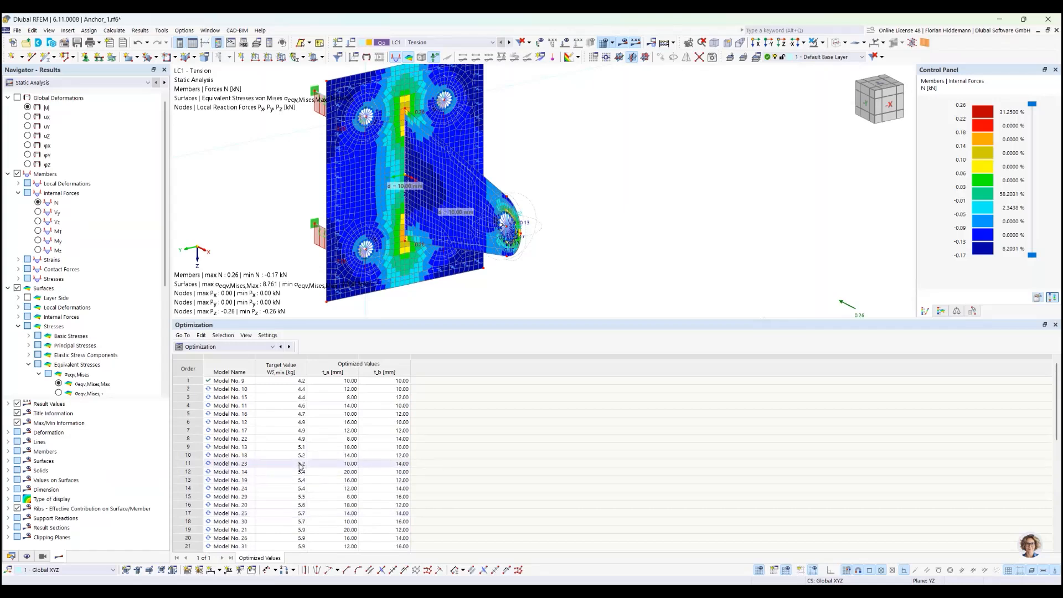
{"action": "scroll", "coordinate": [298, 509], "scroll_direction": "down", "scroll_amount": 6}
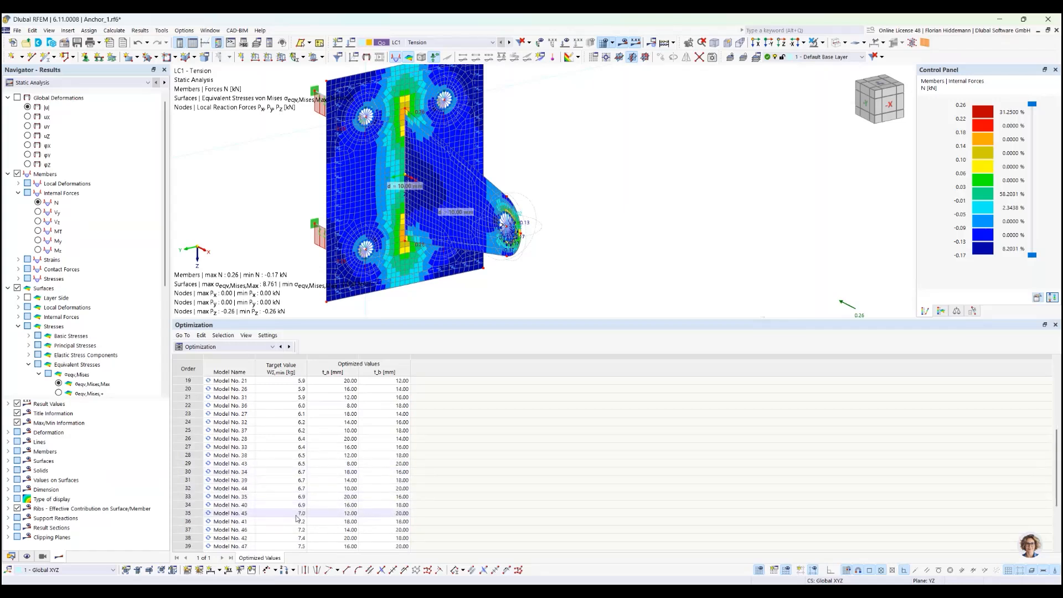
{"action": "scroll", "coordinate": [298, 517], "scroll_direction": "up", "scroll_amount": 6}
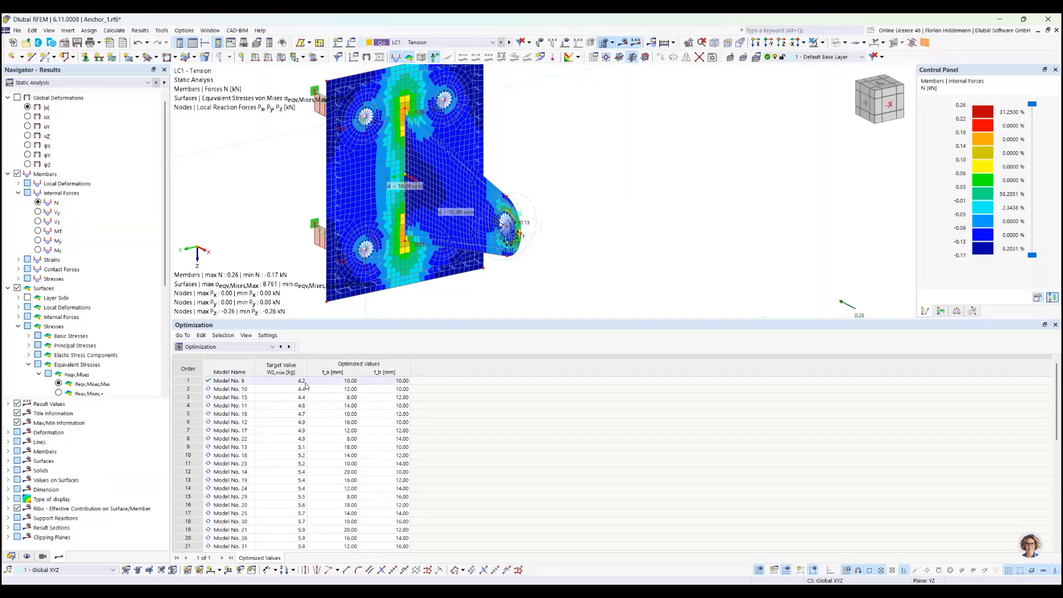
{"action": "scroll", "coordinate": [351, 487], "scroll_direction": "down", "scroll_amount": 9}
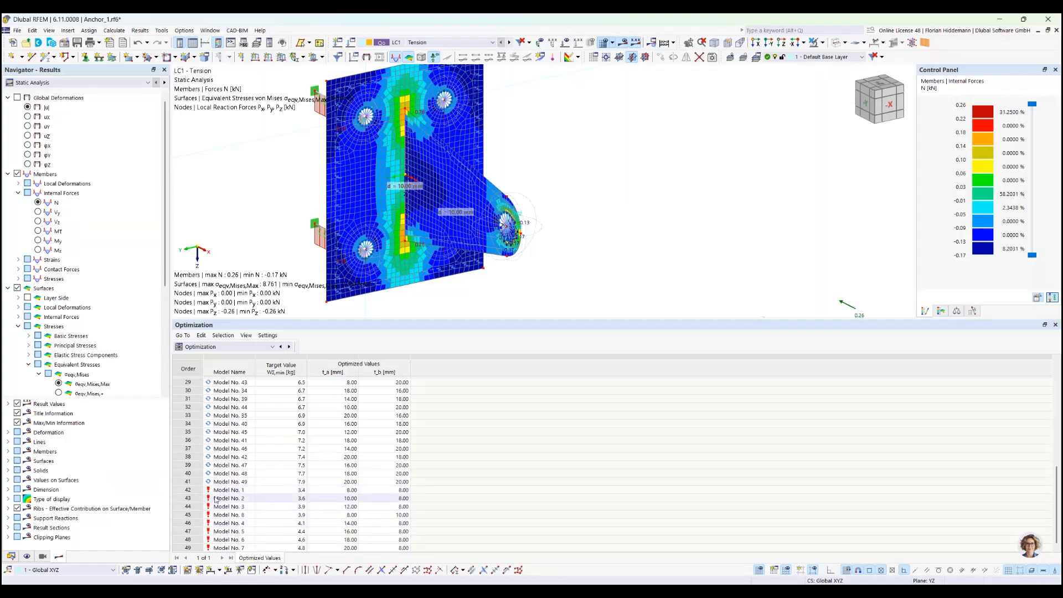
{"action": "scroll", "coordinate": [253, 500], "scroll_direction": "up", "scroll_amount": 10}
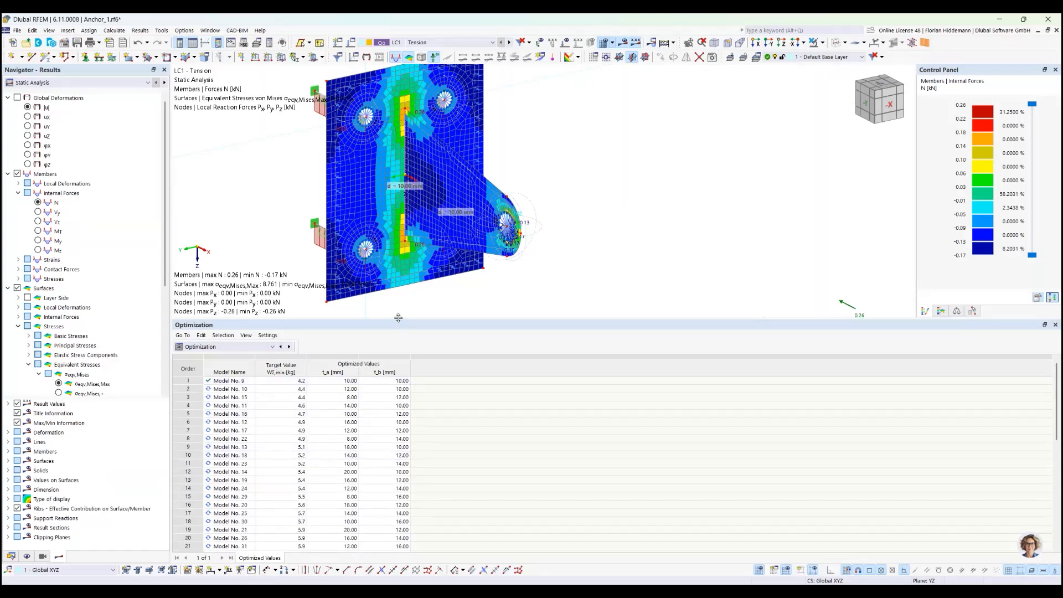
{"action": "left_click_drag", "start_coordinate": [398, 317], "coordinate": [398, 389]}
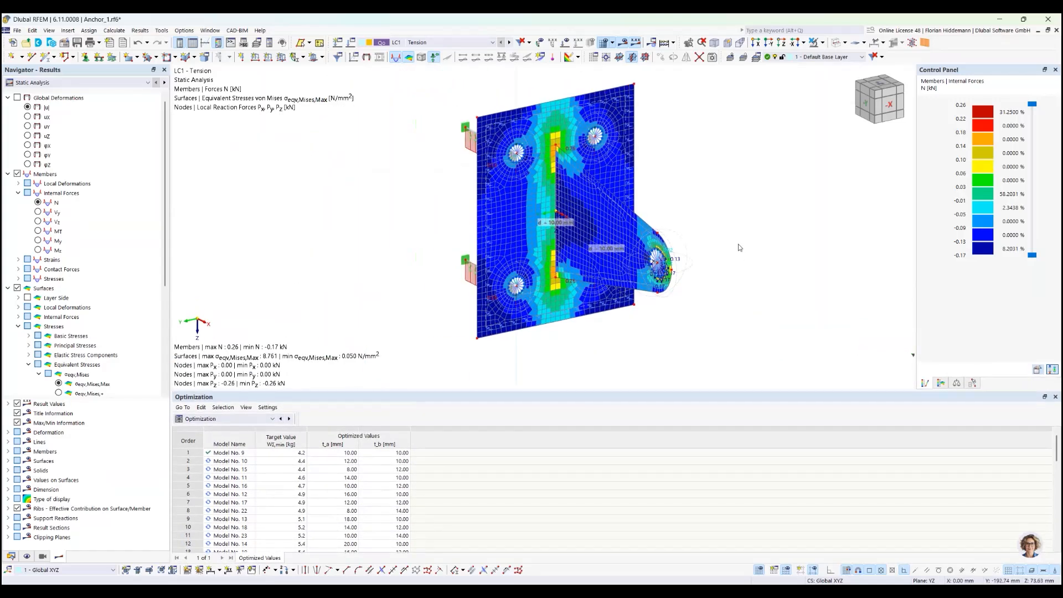
Display the Stress-Strain Analysis results for the optimized model and show its governing results in the results table.
{"action": "left_click", "coordinate": [53, 83]}
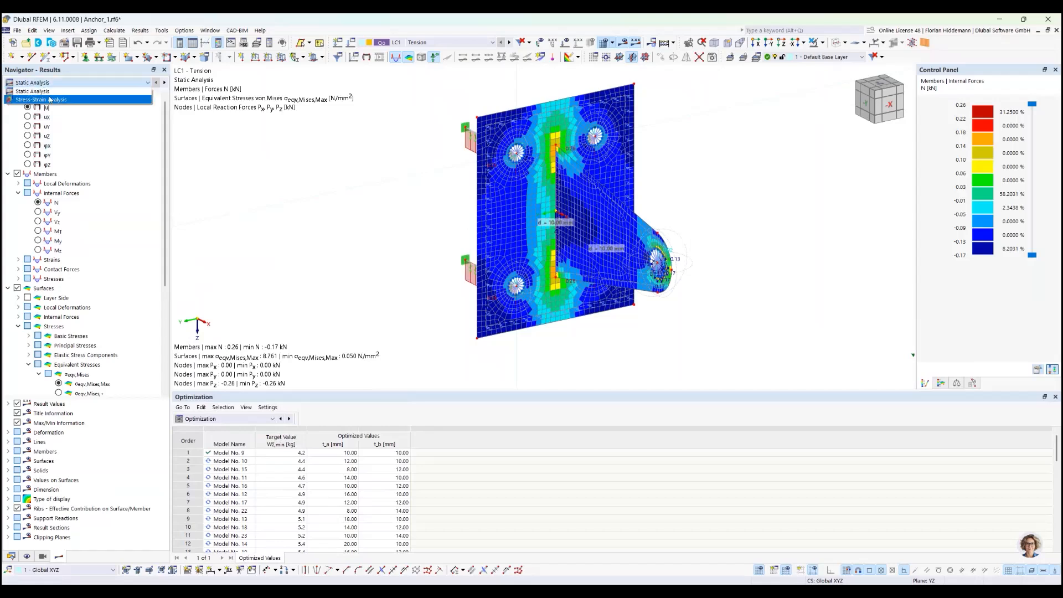
{"action": "left_click", "coordinate": [50, 100]}
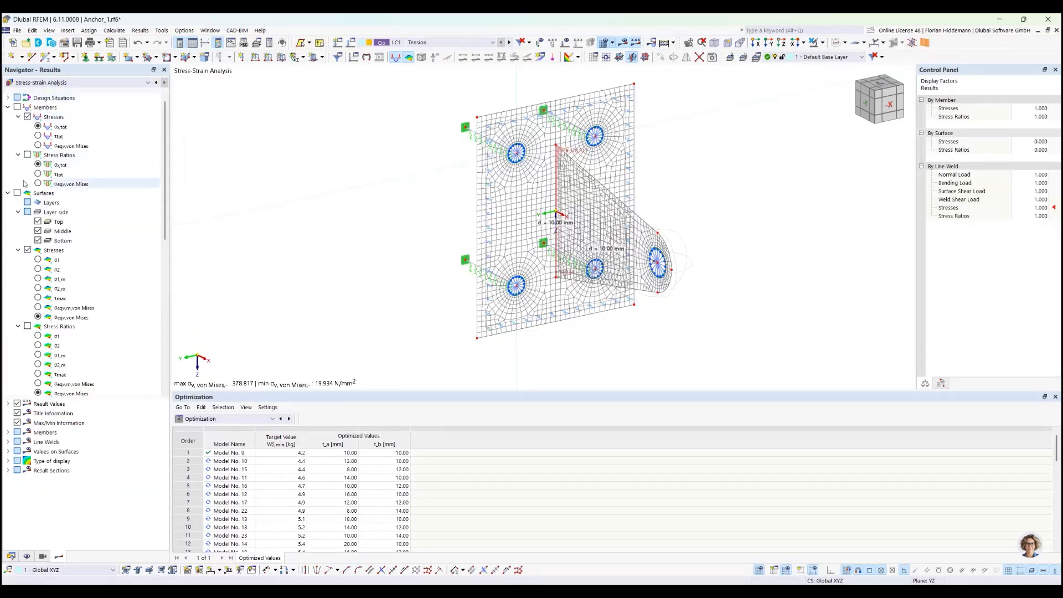
{"action": "left_click", "coordinate": [242, 419]}
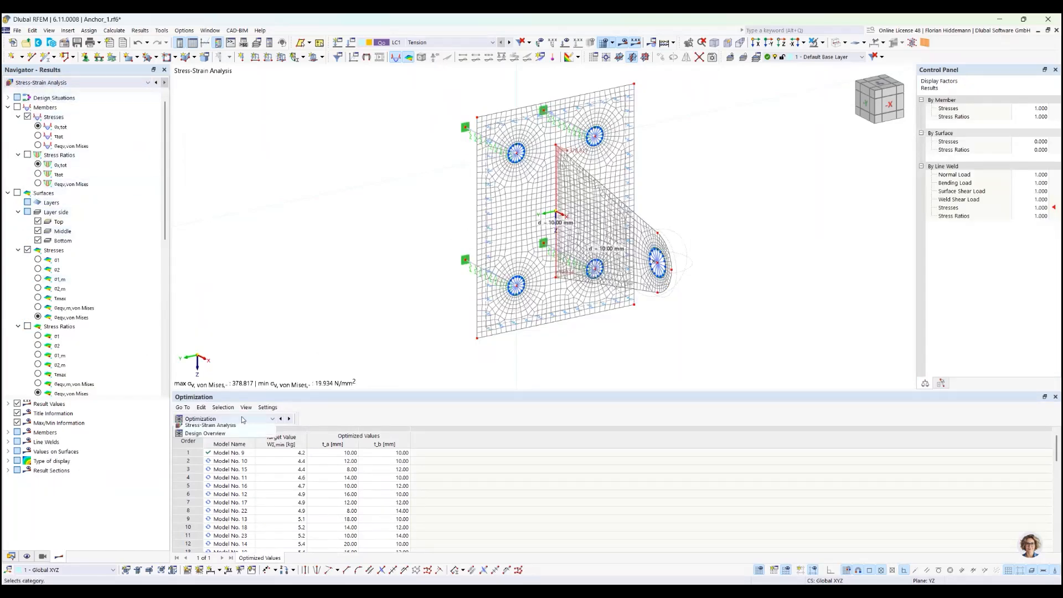
{"action": "left_click", "coordinate": [221, 500]}
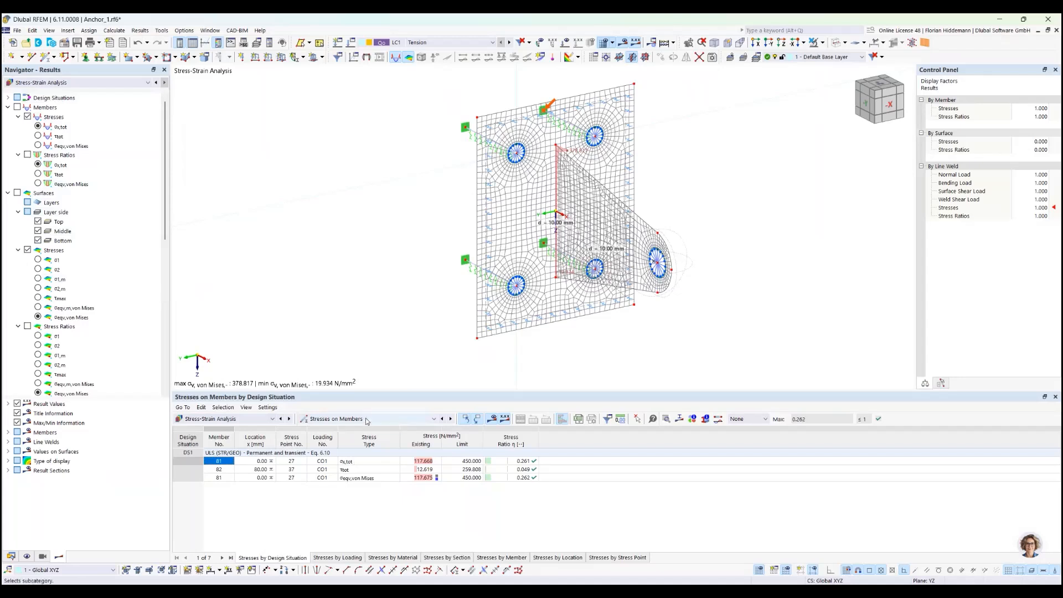
{"action": "left_click", "coordinate": [366, 419]}
{"action": "left_click", "coordinate": [343, 463]}
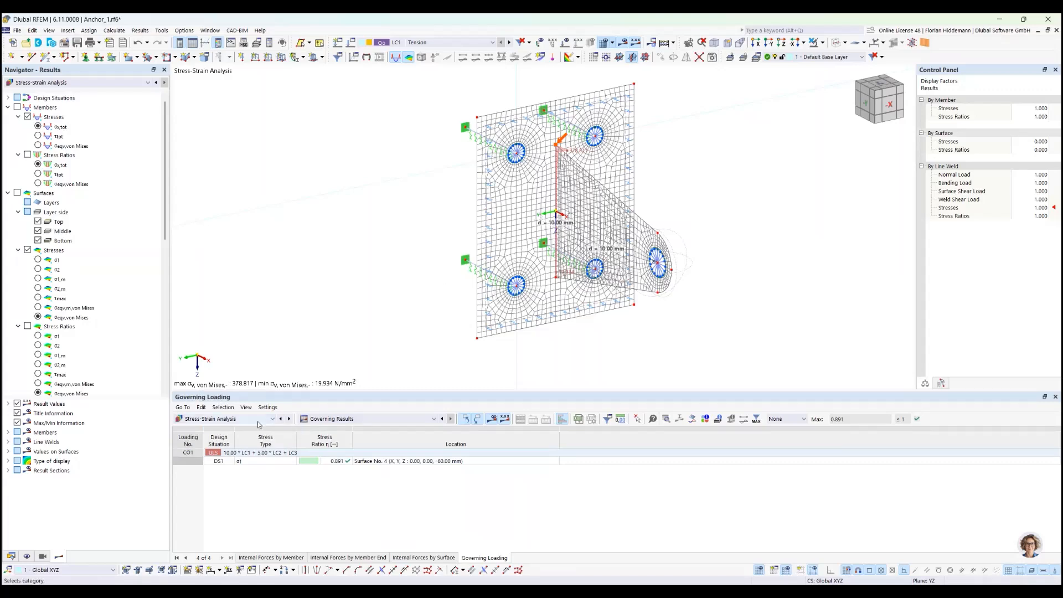
Review the Stress-Strain Analysis result tables for stresses on members, stresses on surfaces and stresses in line welds.
{"action": "left_click", "coordinate": [355, 419]}
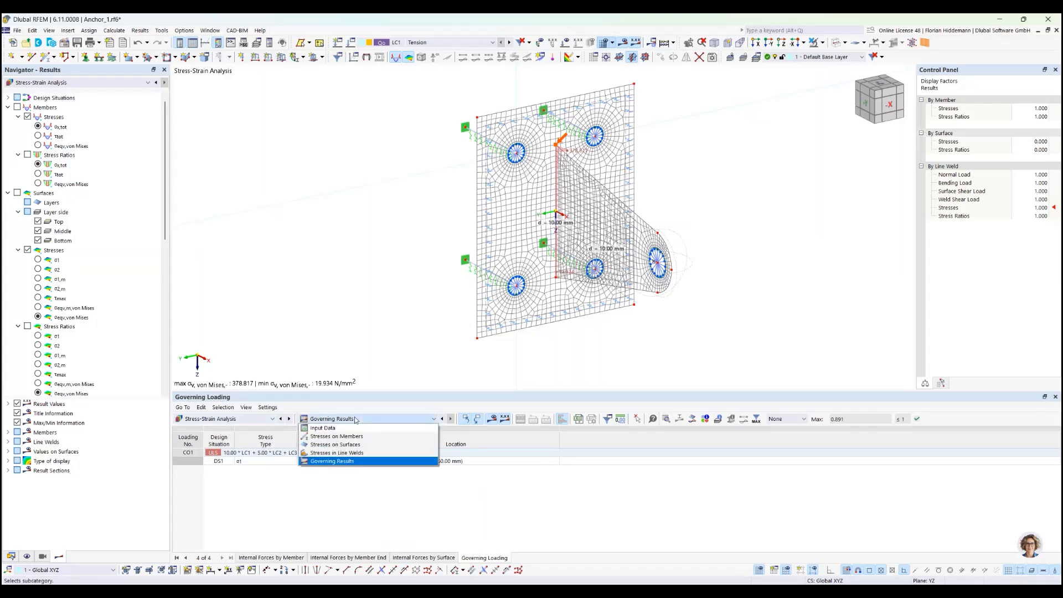
{"action": "left_click", "coordinate": [349, 436]}
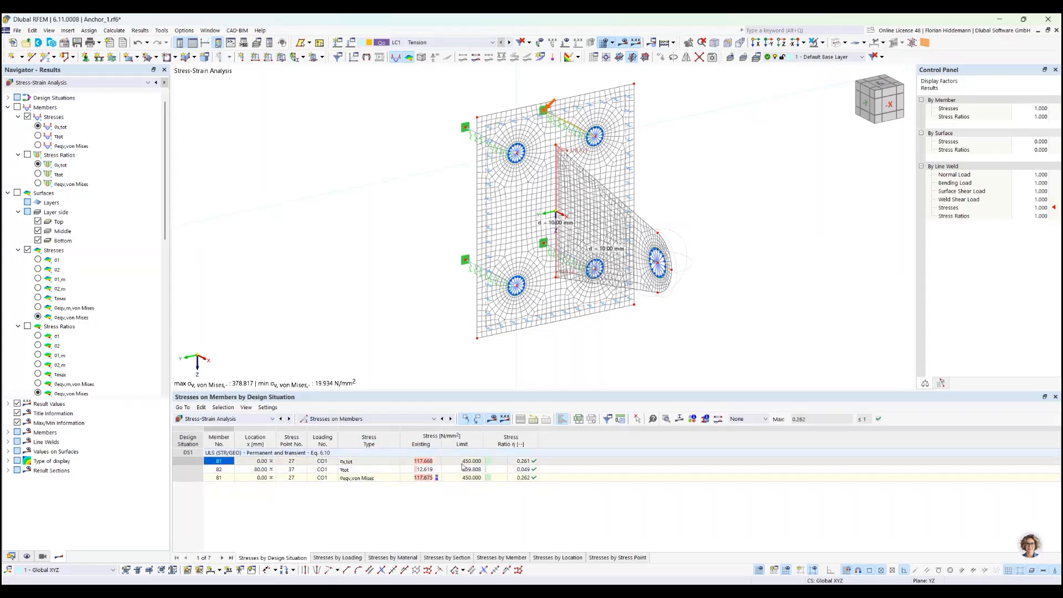
{"action": "left_click", "coordinate": [402, 418]}
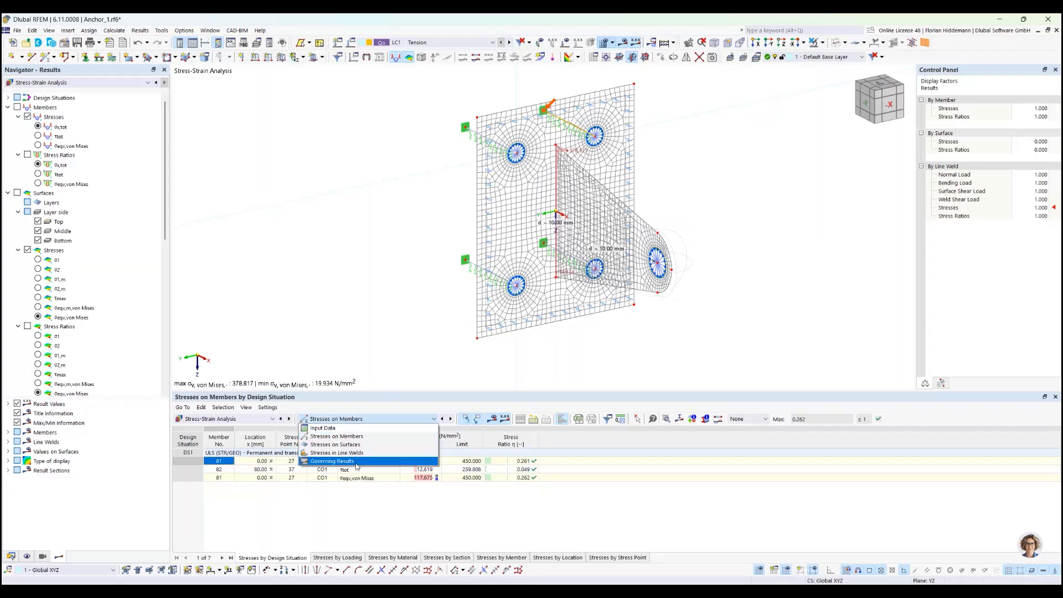
{"action": "left_click", "coordinate": [335, 444]}
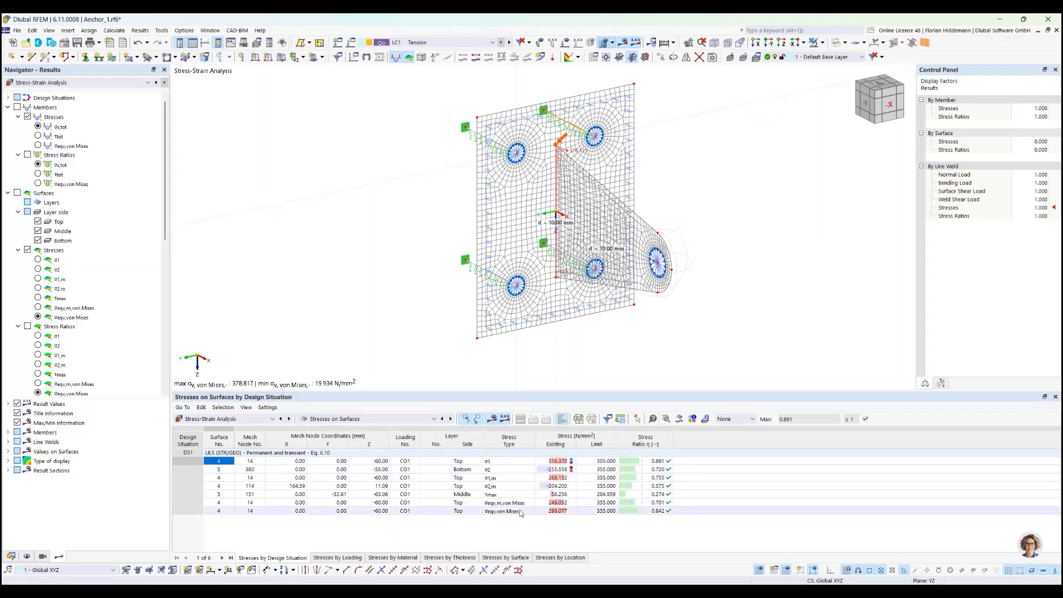
{"action": "left_click", "coordinate": [349, 419]}
{"action": "left_click", "coordinate": [340, 453]}
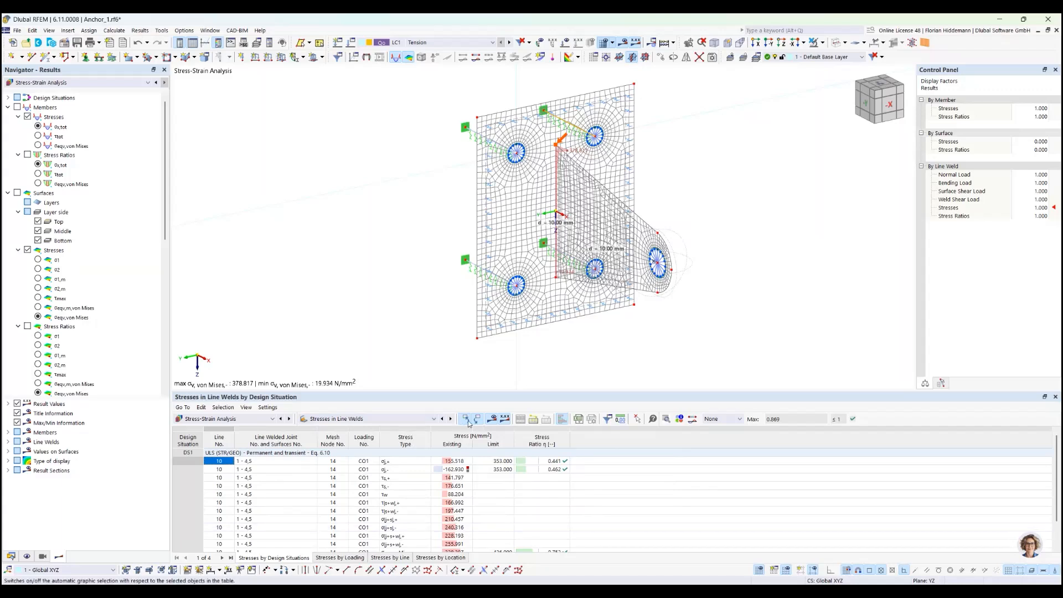
{"action": "left_click_drag", "start_coordinate": [491, 390], "coordinate": [484, 333]}
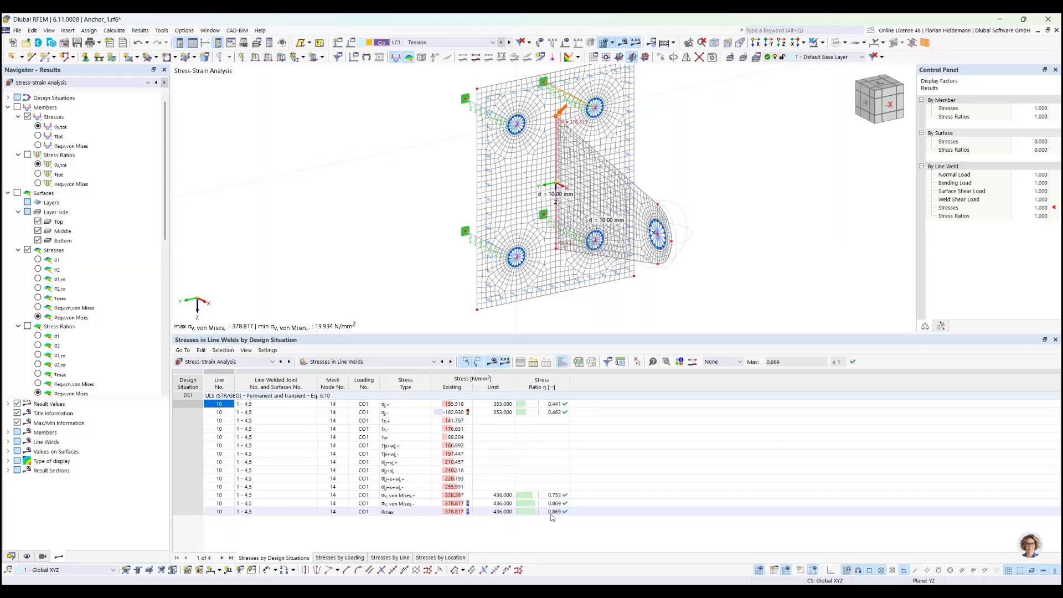
Return the results table to Governing Results and display the surface equivalent von Mises stresses on the anchor plate model.
{"action": "left_click", "coordinate": [374, 363]}
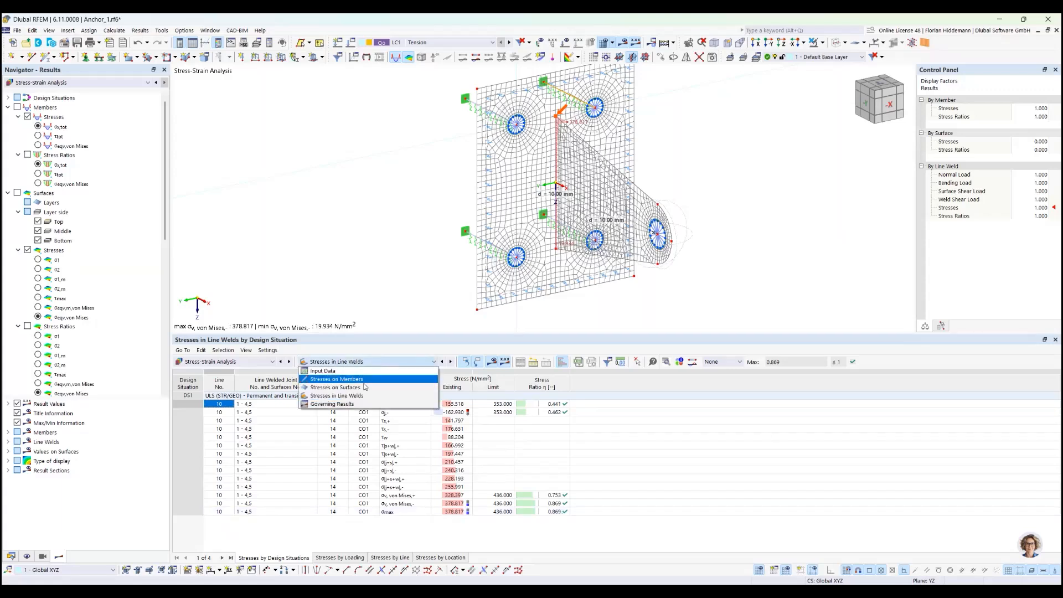
{"action": "left_click", "coordinate": [354, 404]}
{"action": "left_click_drag", "start_coordinate": [351, 333], "coordinate": [351, 413]}
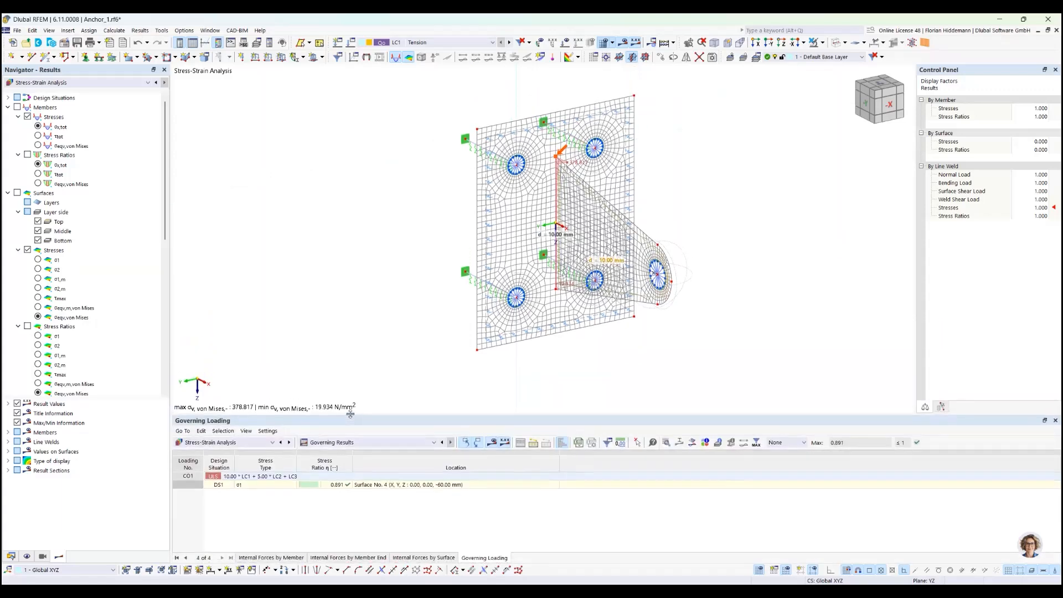
{"action": "left_click", "coordinate": [17, 193]}
{"action": "mouse_move", "coordinate": [163, 183]}
{"action": "left_mouse_down"}
{"action": "mouse_move", "coordinate": [167, 244]}
{"action": "mouse_move", "coordinate": [167, 180]}
{"action": "left_mouse_up"}
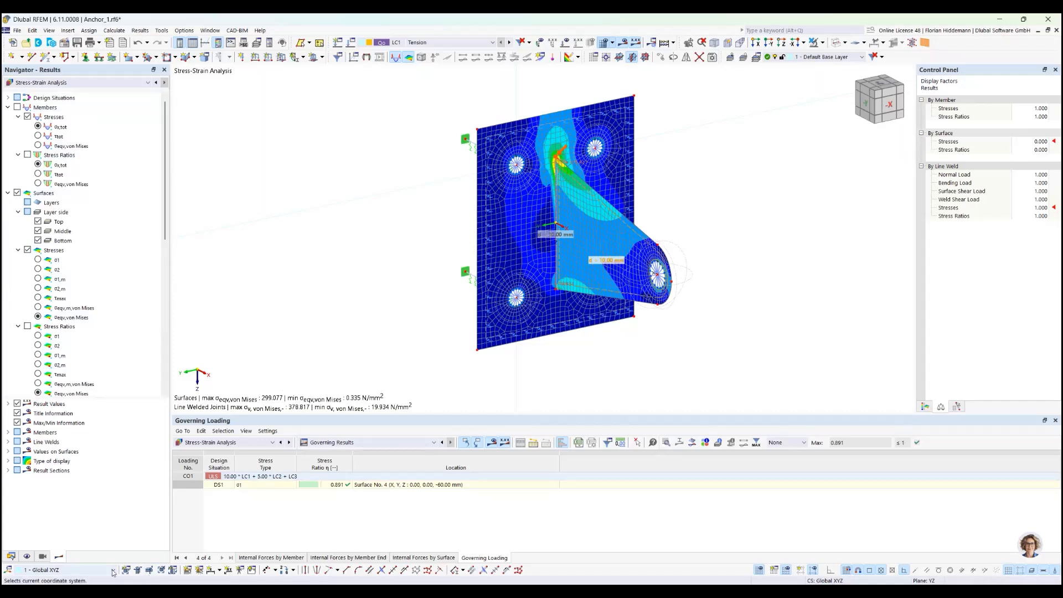
Bring up the model data tree and hide both the analysis results and the FE mesh on the anchor plate.
{"action": "left_click", "coordinate": [11, 556]}
{"action": "scroll", "coordinate": [278, 228], "scroll_direction": "down", "scroll_amount": 2}
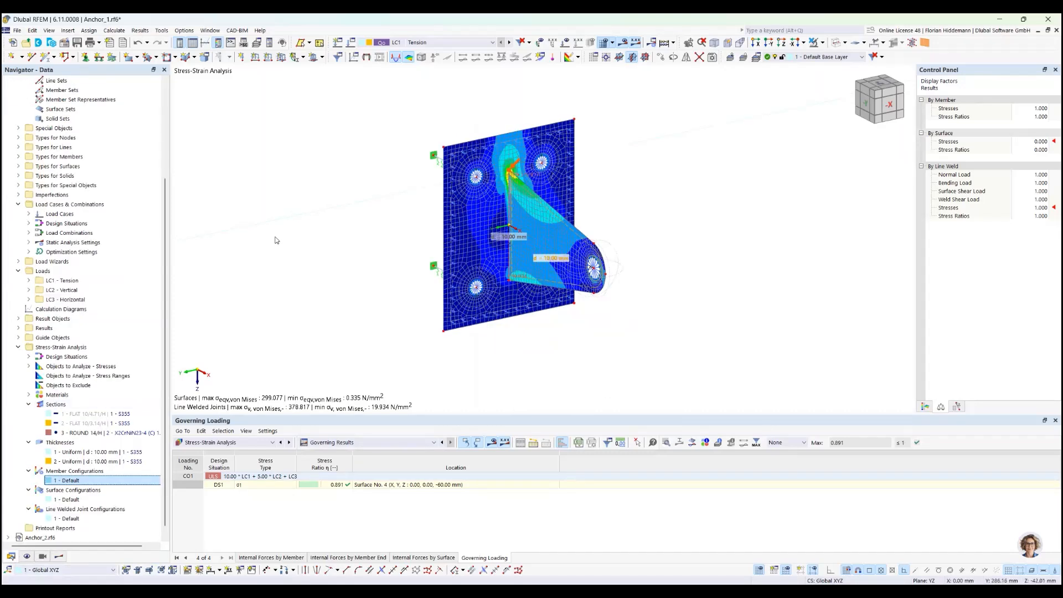
{"action": "scroll", "coordinate": [277, 227], "scroll_direction": "up", "scroll_amount": 1}
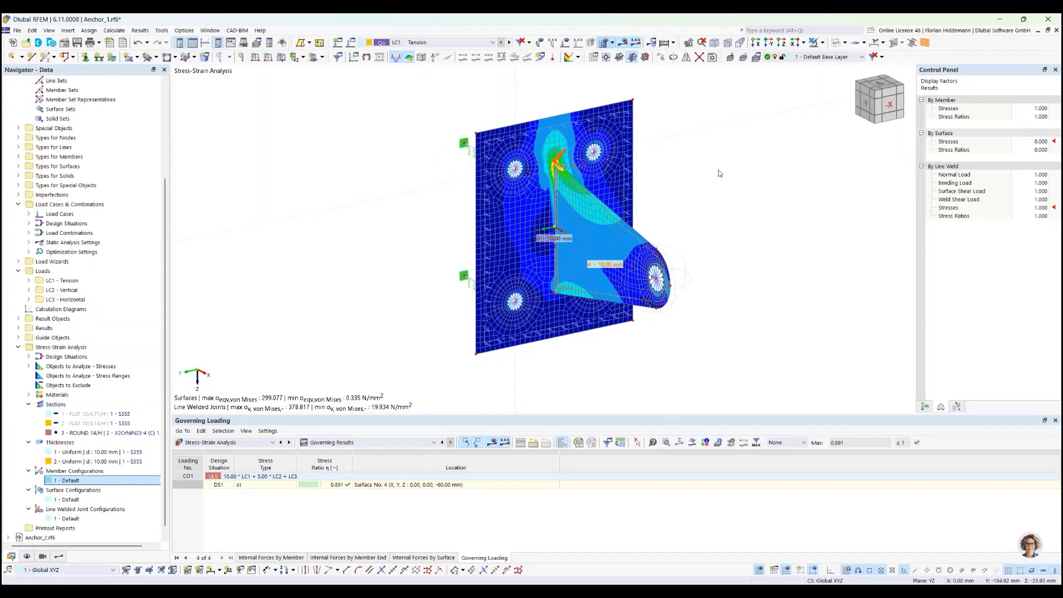
{"action": "middle_click_drag", "start_coordinate": [718, 174], "coordinate": [687, 177], "text": "ctrl"}
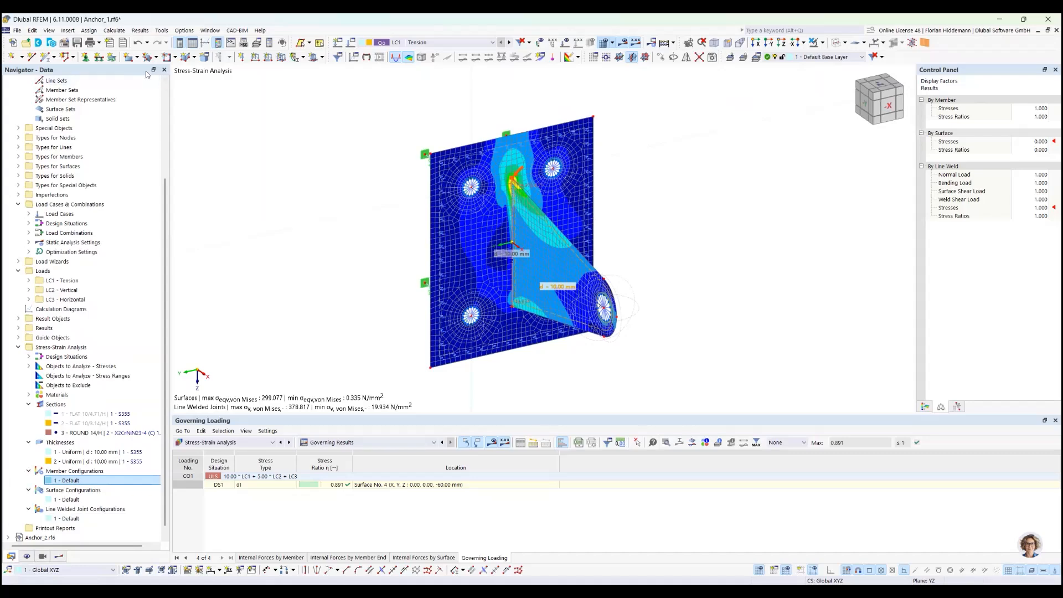
{"action": "scroll", "coordinate": [510, 212], "scroll_direction": "up", "scroll_amount": 1}
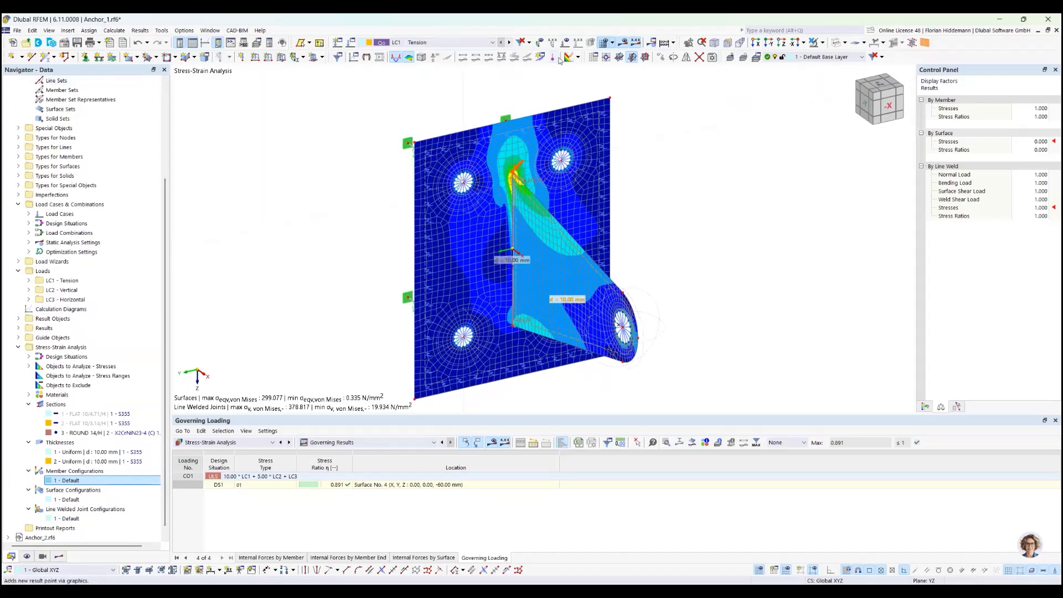
{"action": "left_click", "coordinate": [622, 46]}
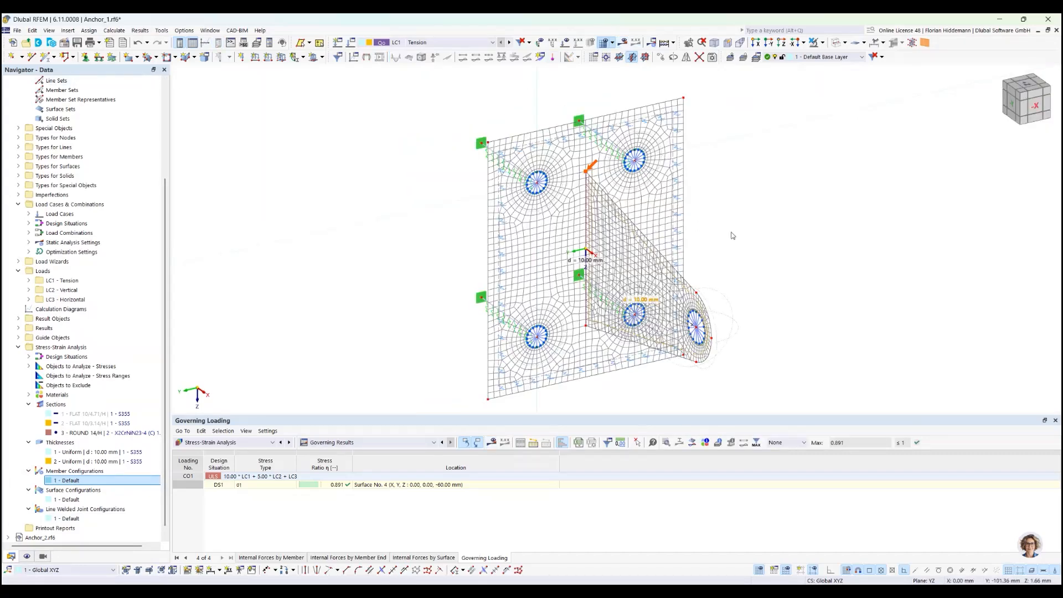
{"action": "scroll", "coordinate": [651, 244], "scroll_direction": "up", "scroll_amount": 3}
{"action": "scroll", "coordinate": [580, 153], "scroll_direction": "down", "scroll_amount": 3}
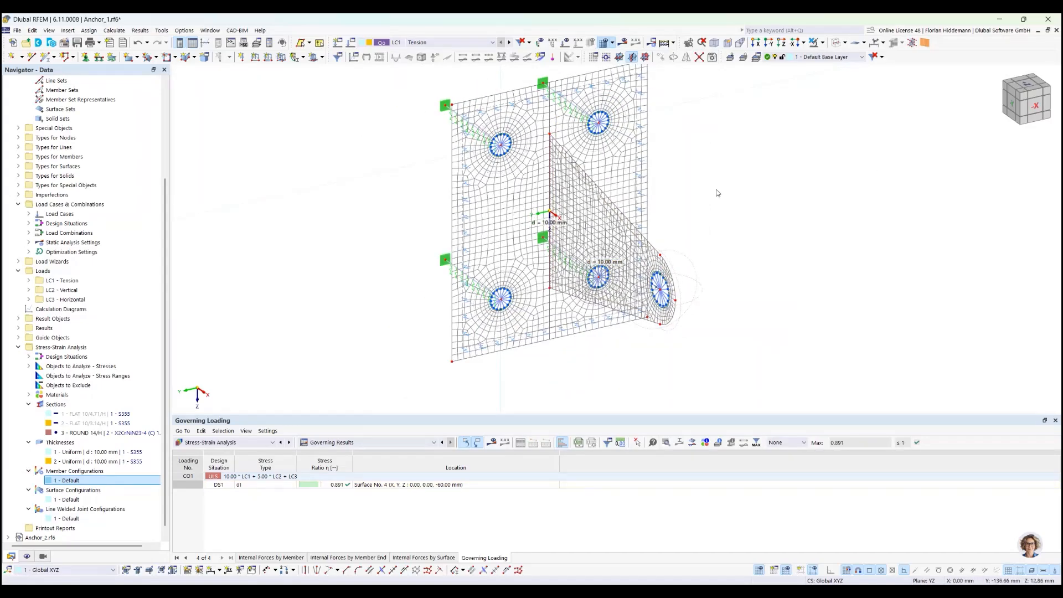
{"action": "middle_click_drag", "start_coordinate": [714, 199], "coordinate": [716, 158], "text": "ctrl"}
{"action": "left_click", "coordinate": [604, 43]}
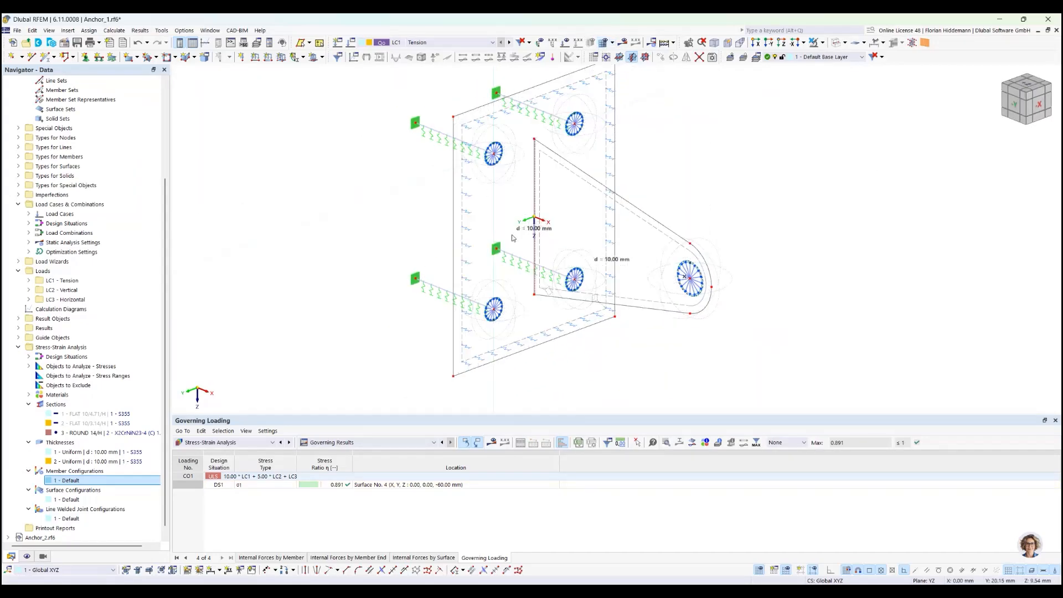
{"action": "scroll", "coordinate": [521, 202], "scroll_direction": "up", "scroll_amount": 2}
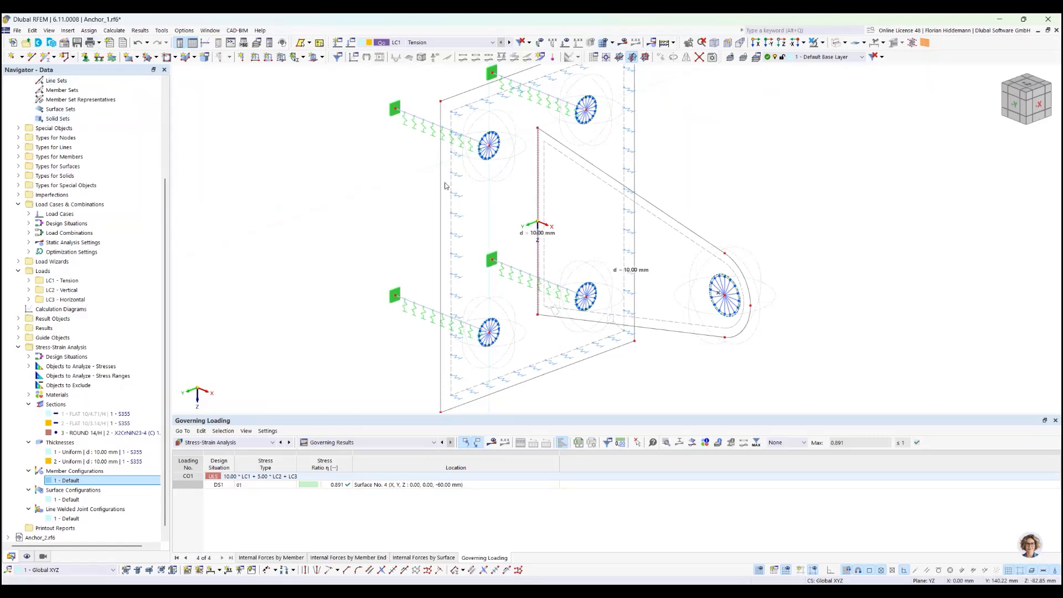
{"action": "scroll", "coordinate": [132, 351], "scroll_direction": "up", "scroll_amount": 5}
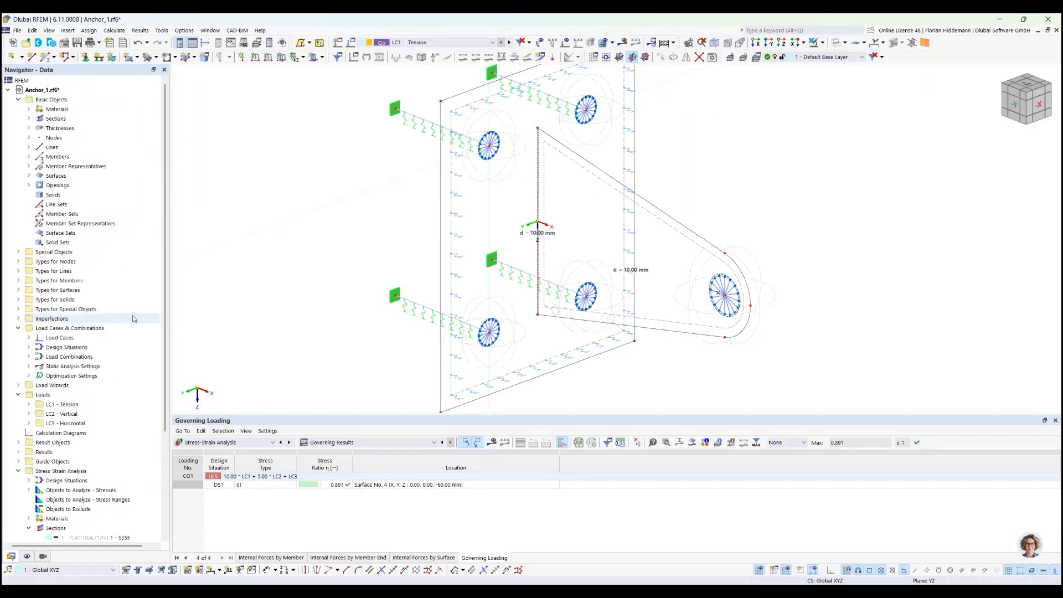
{"action": "scroll", "coordinate": [133, 351], "scroll_direction": "down", "scroll_amount": 6}
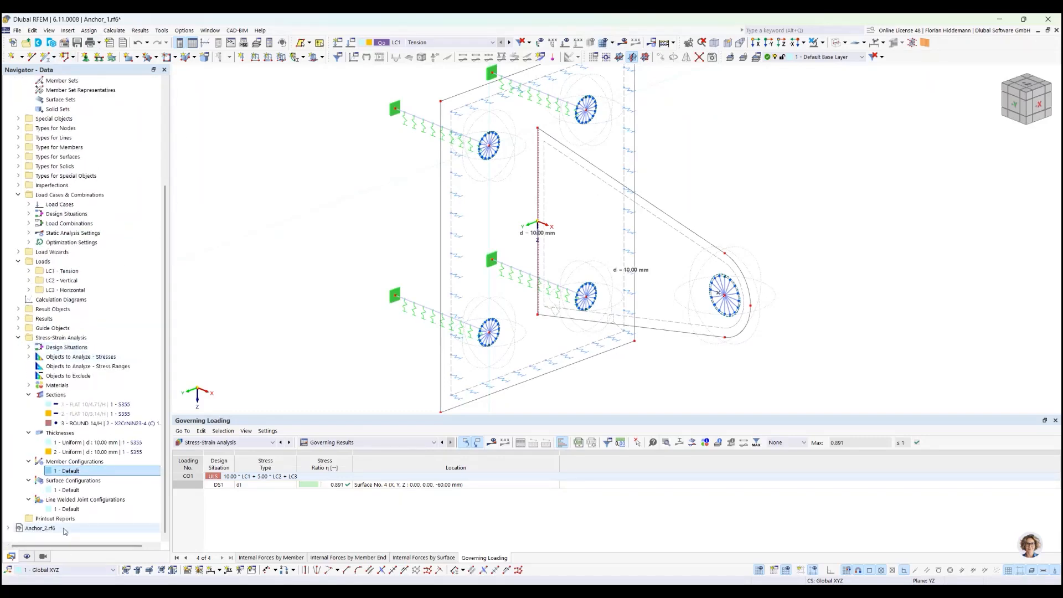
{"action": "scroll", "coordinate": [464, 90], "scroll_direction": "up", "scroll_amount": 6}
{"action": "scroll", "coordinate": [483, 98], "scroll_direction": "down", "scroll_amount": 6}
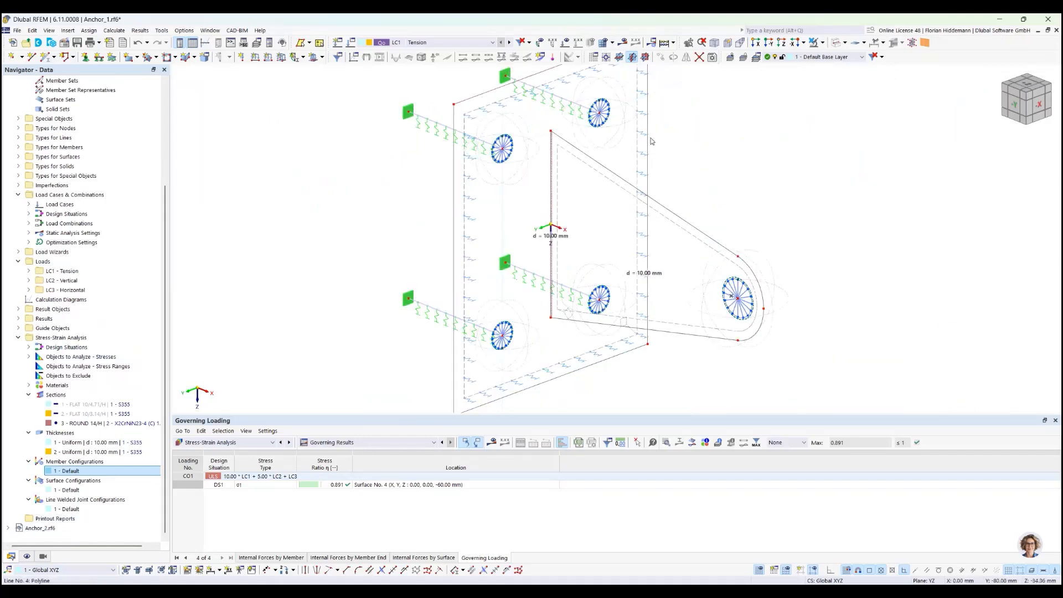
Display the model's dimensions by placing a temporary linear length dimension on the vertical edge shared by the gusset and base plate.
{"action": "middle_click_drag", "start_coordinate": [726, 155], "coordinate": [707, 162], "text": "ctrl"}
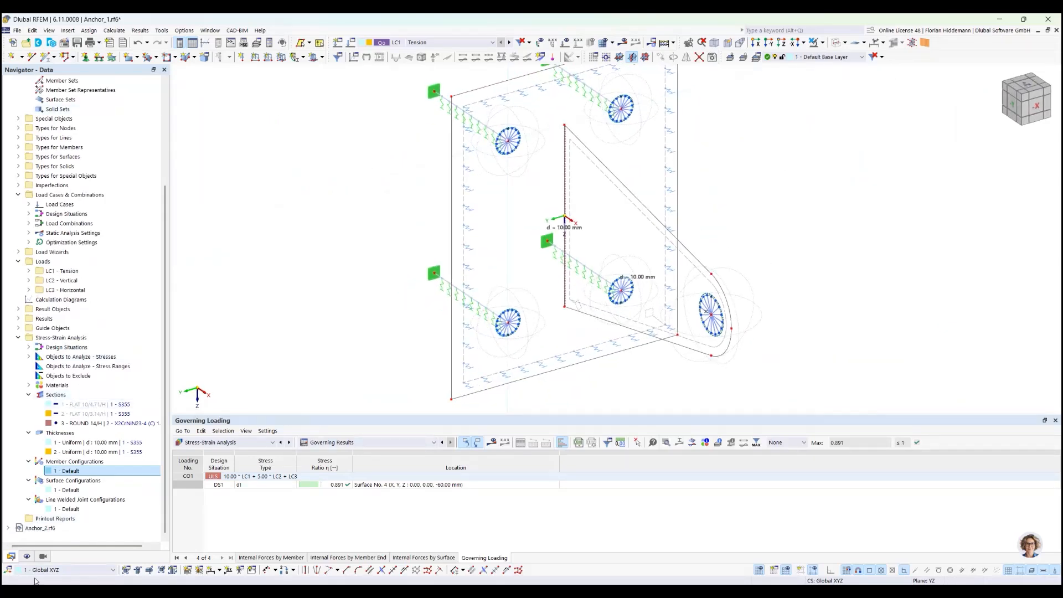
{"action": "left_click", "coordinate": [212, 570]}
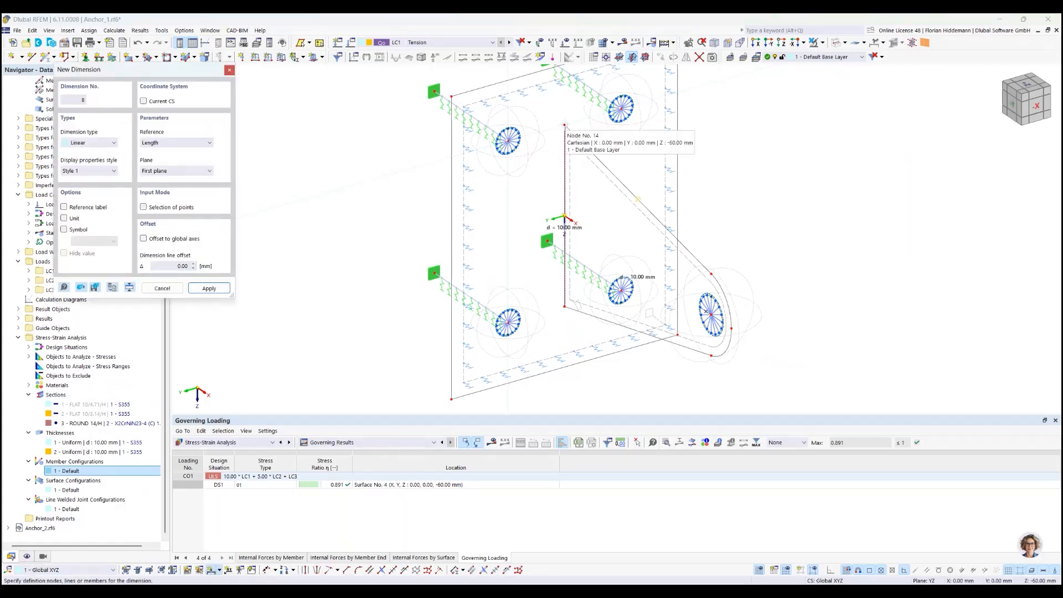
{"action": "left_click", "coordinate": [564, 130]}
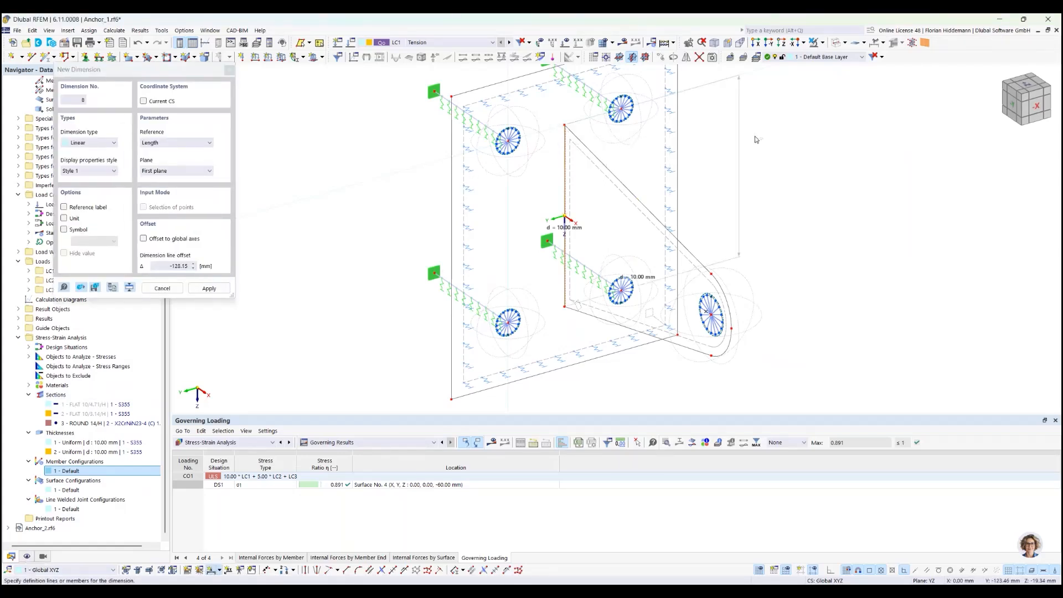
{"action": "left_click", "coordinate": [783, 151]}
{"action": "key", "text": "Escape"}
{"action": "scroll", "coordinate": [780, 154], "scroll_direction": "up", "scroll_amount": 1}
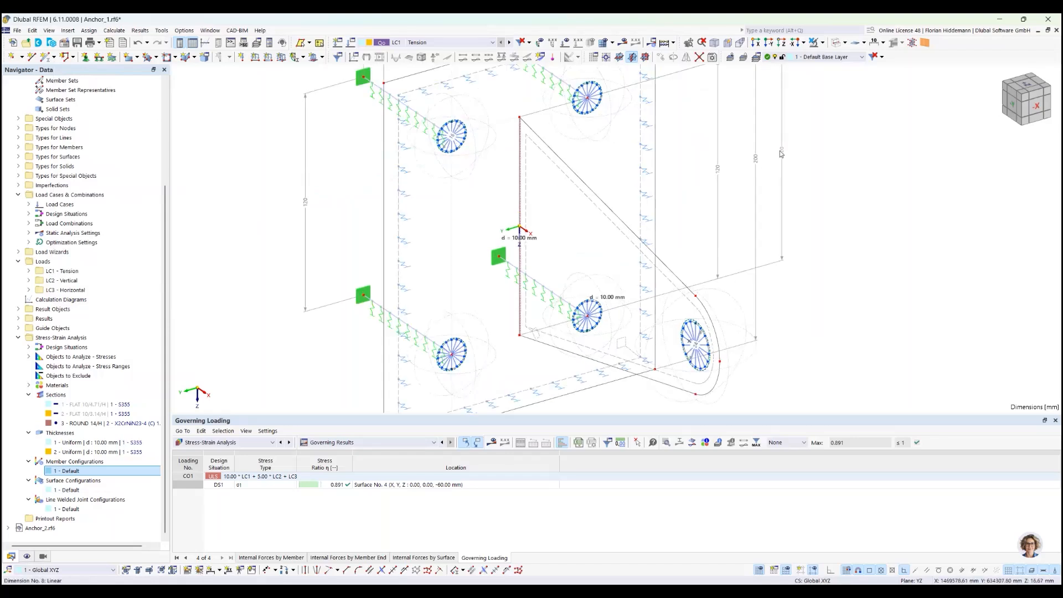
{"action": "scroll", "coordinate": [789, 240], "scroll_direction": "down", "scroll_amount": 1}
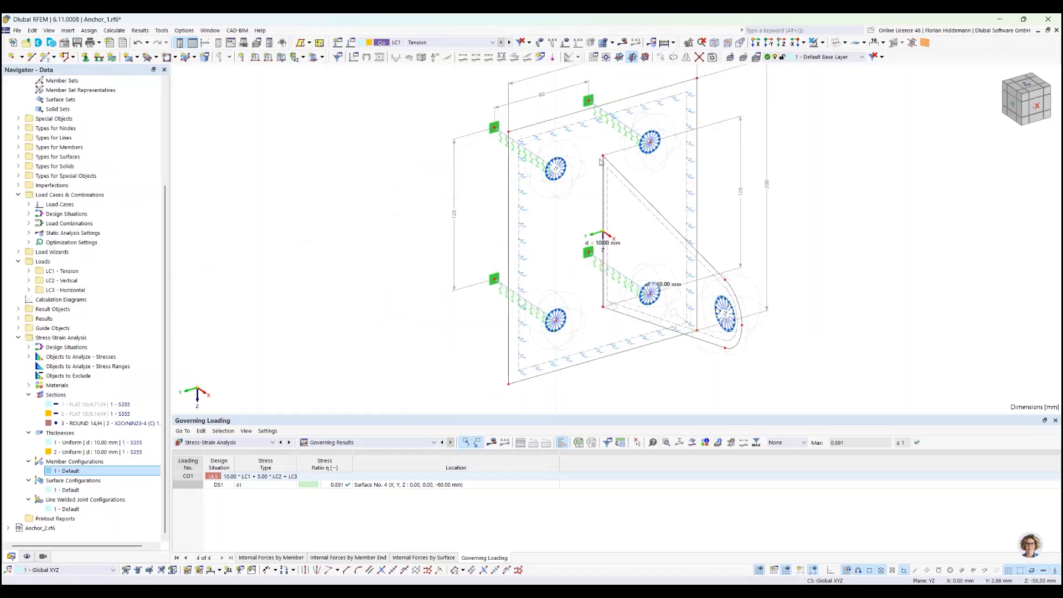
{"action": "mouse_move", "coordinate": [609, 165]}
{"action": "middle_mouse_down", "text": "ctrl"}
{"action": "mouse_move", "coordinate": [807, 248]}
{"action": "mouse_move", "coordinate": [802, 218]}
{"action": "mouse_move", "coordinate": [600, 150]}
{"action": "middle_mouse_up", "text": "ctrl"}
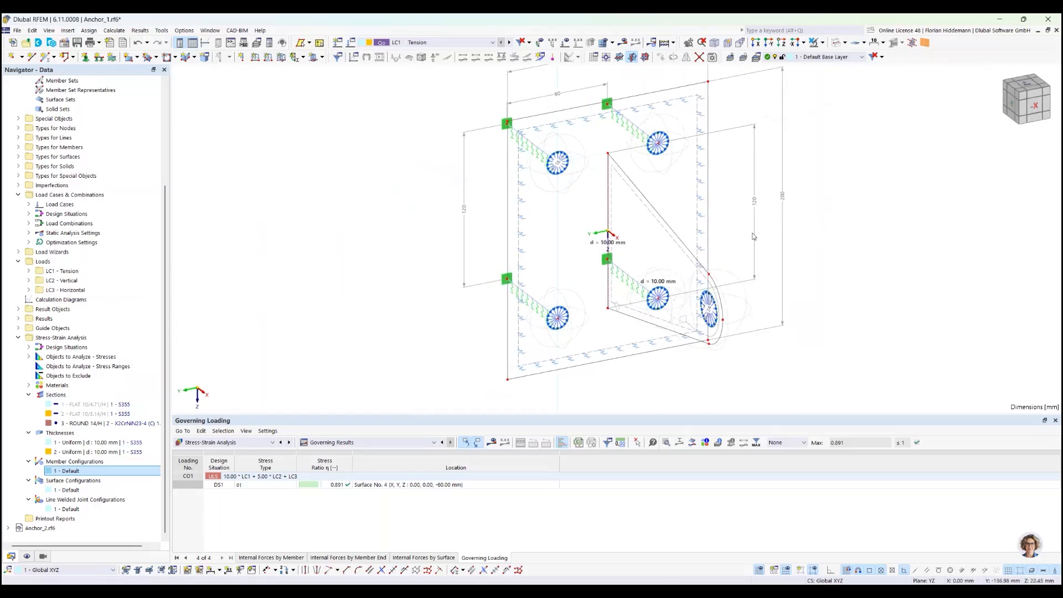
Add a global parameter L_ab in the Lengths unit group with definition type Optimization and a value of 120 mm.
{"action": "left_click", "coordinate": [32, 30]}
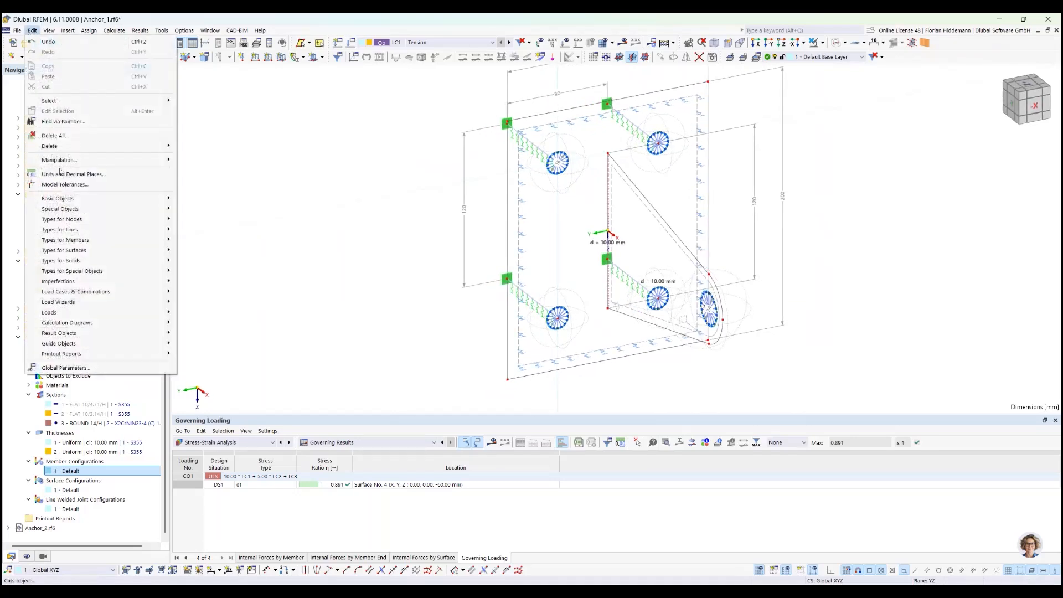
{"action": "left_click", "coordinate": [66, 369]}
{"action": "left_click", "coordinate": [200, 263]}
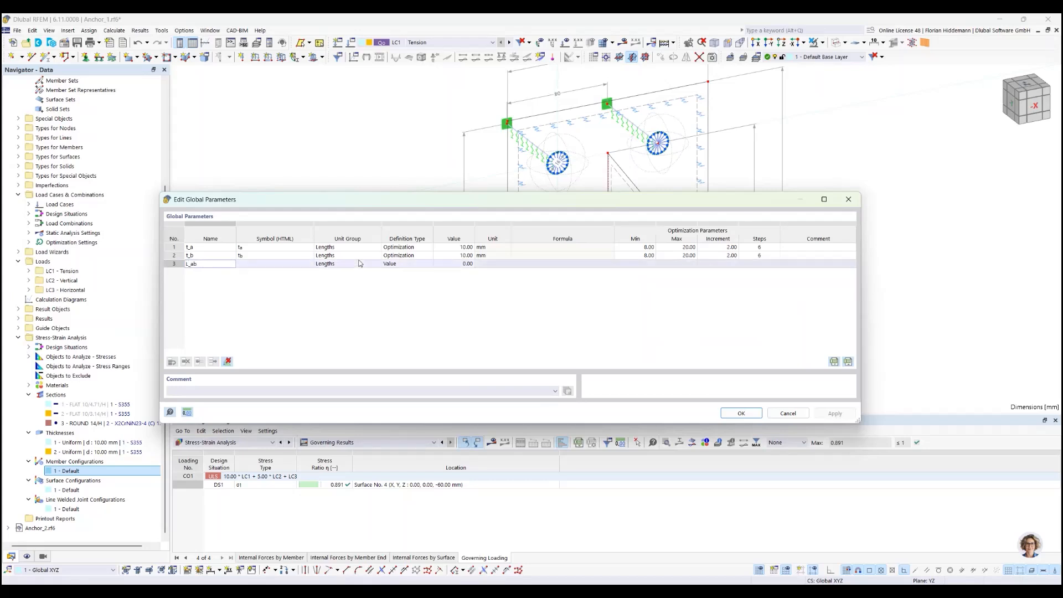
{"action": "key", "text": "Return"}
{"action": "left_click", "coordinate": [407, 263]}
{"action": "left_click", "coordinate": [407, 264]}
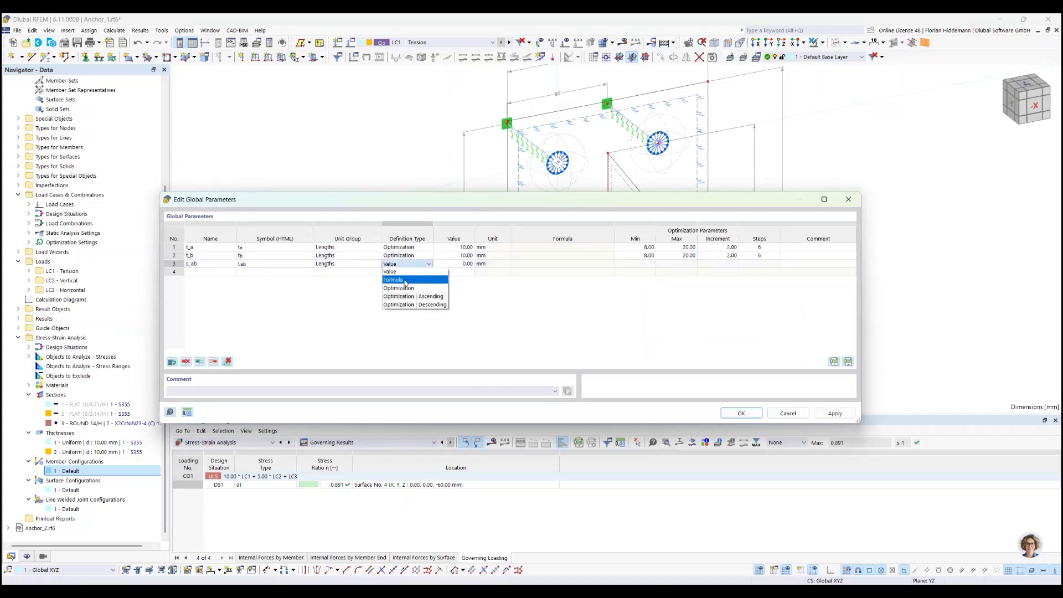
{"action": "left_click", "coordinate": [400, 287]}
{"action": "left_click", "coordinate": [457, 264]}
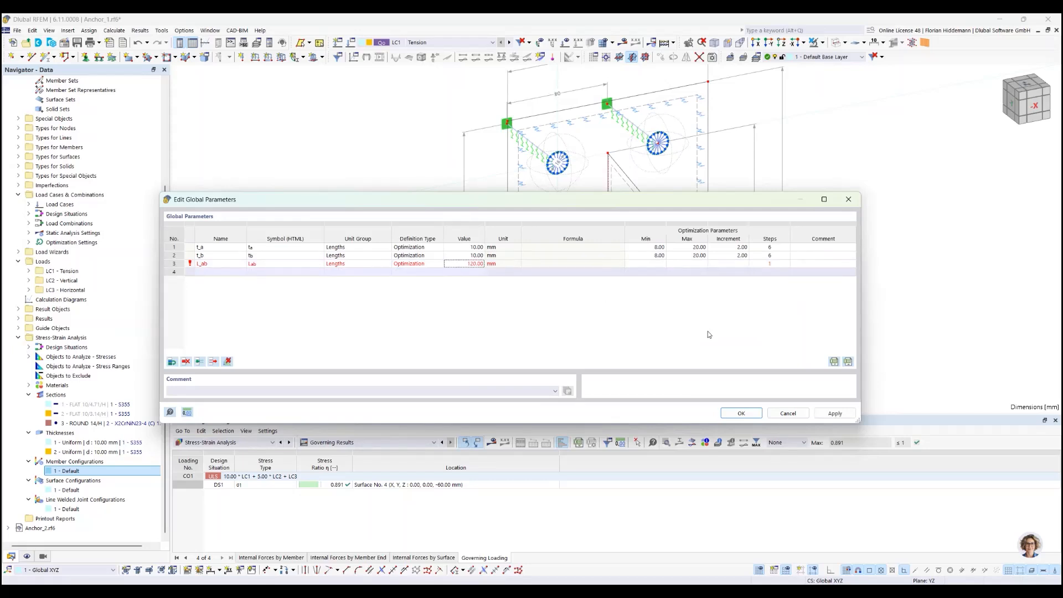
Set the optimization range of L_ab to a minimum of 80 mm, maximum of 140 mm and increment of 10 mm.
{"action": "key", "text": "Tab"}
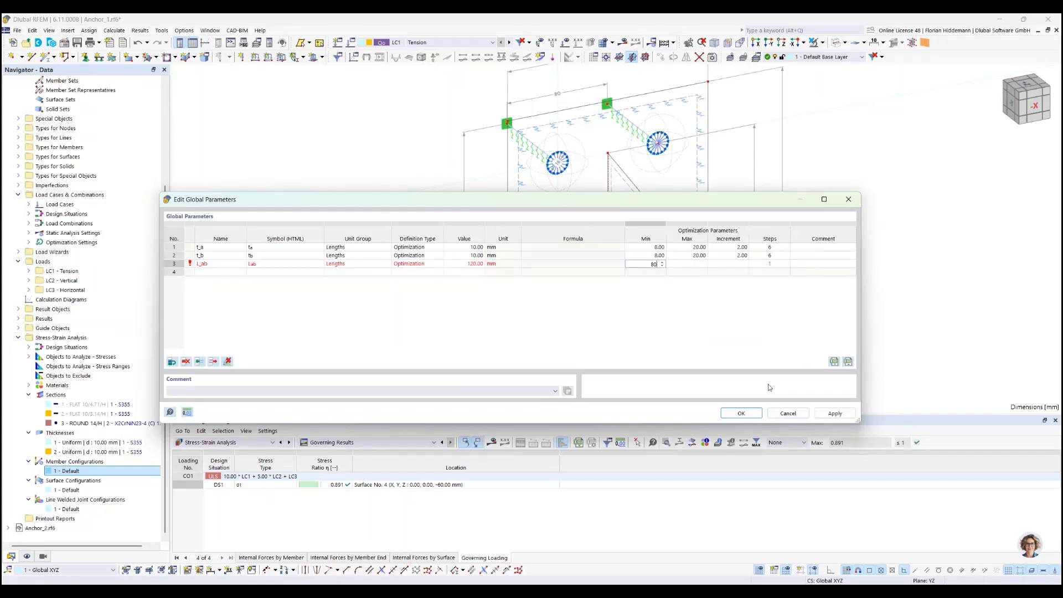
{"action": "left_click", "coordinate": [701, 265]}
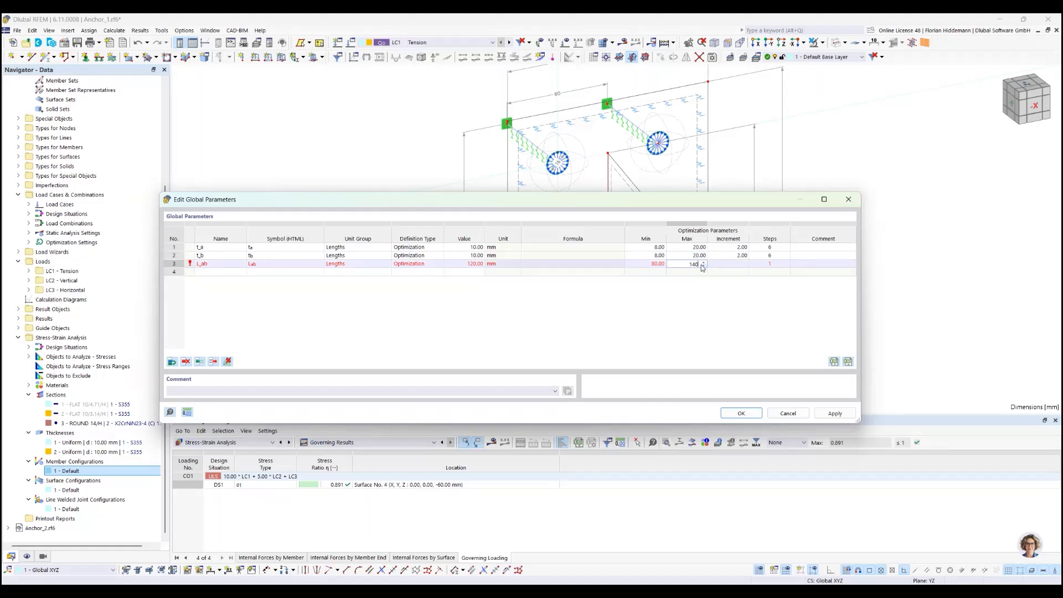
{"action": "key", "text": "Tab"}
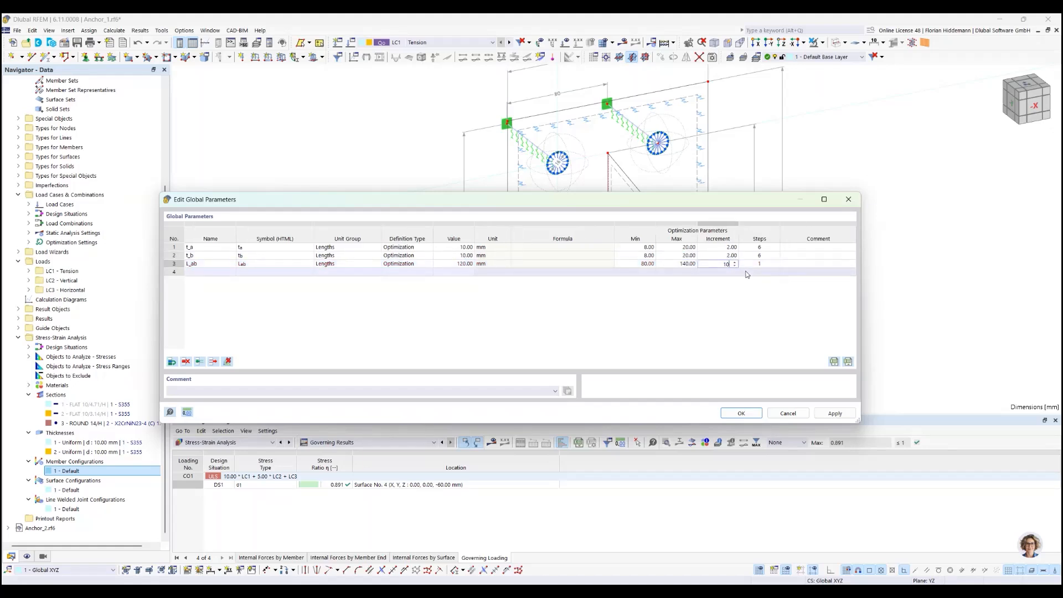
{"action": "left_click", "coordinate": [762, 264]}
{"action": "type", "text": "7"}
{"action": "left_click", "coordinate": [690, 265]}
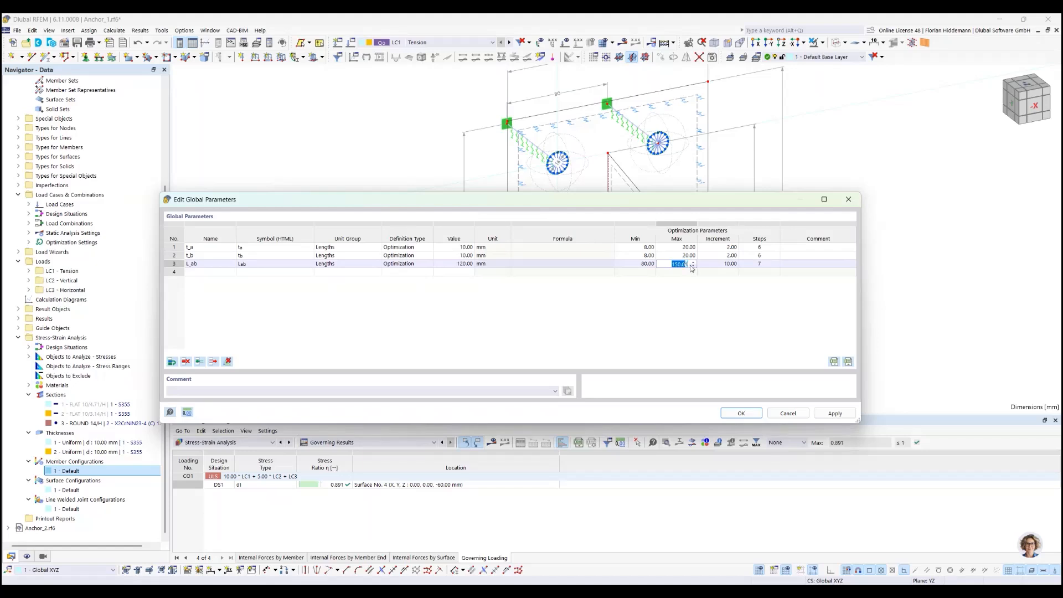
{"action": "type", "text": "140"}
{"action": "left_click", "coordinate": [775, 265]}
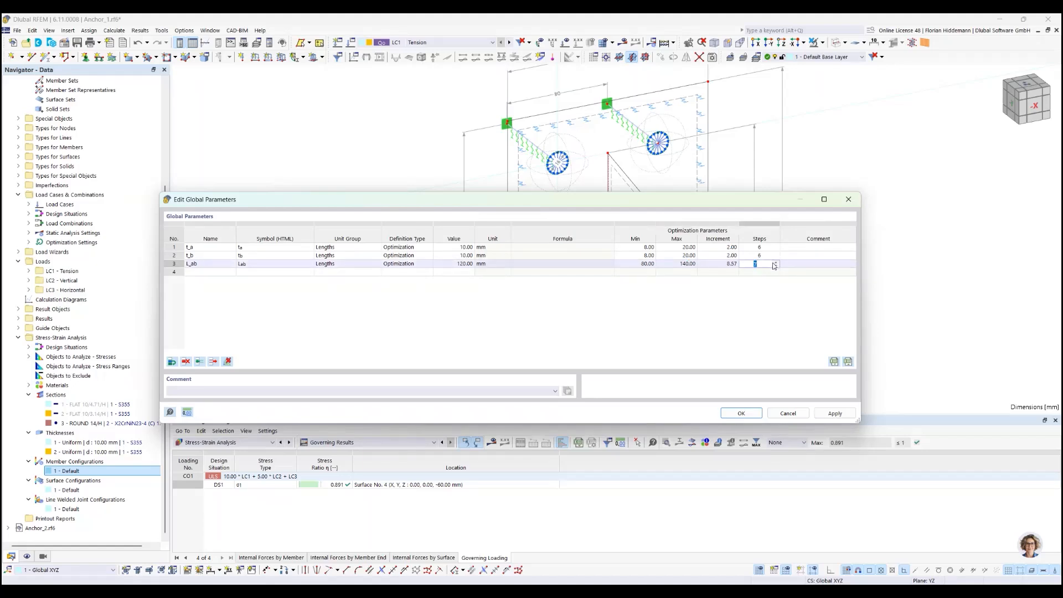
{"action": "left_click", "coordinate": [725, 266]}
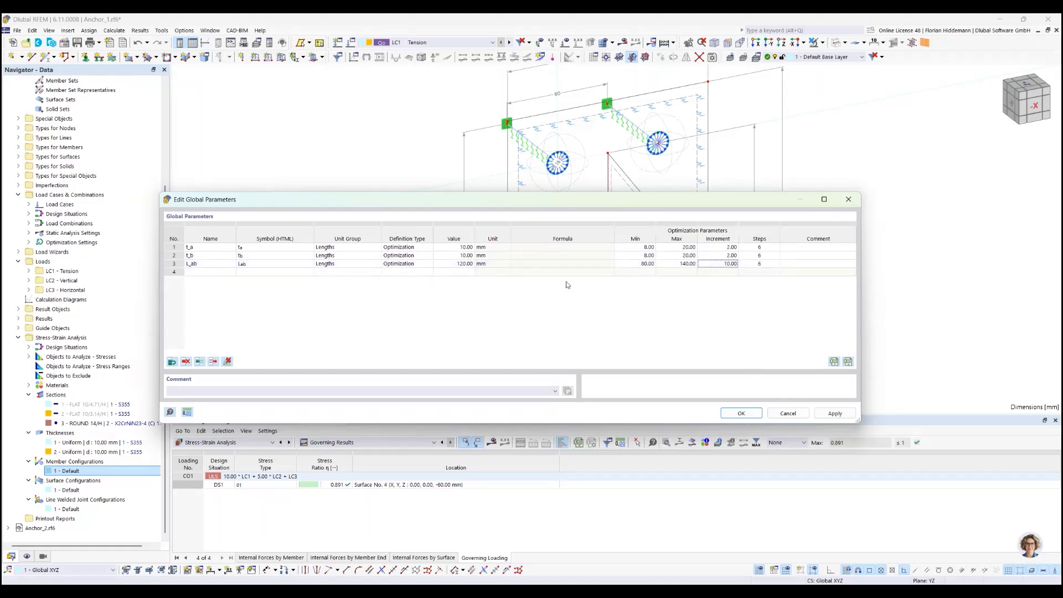
Add a global parameter z_o in the Lengths unit group with definition type Formula.
{"action": "left_click", "coordinate": [205, 270]}
{"action": "left_click", "coordinate": [202, 270]}
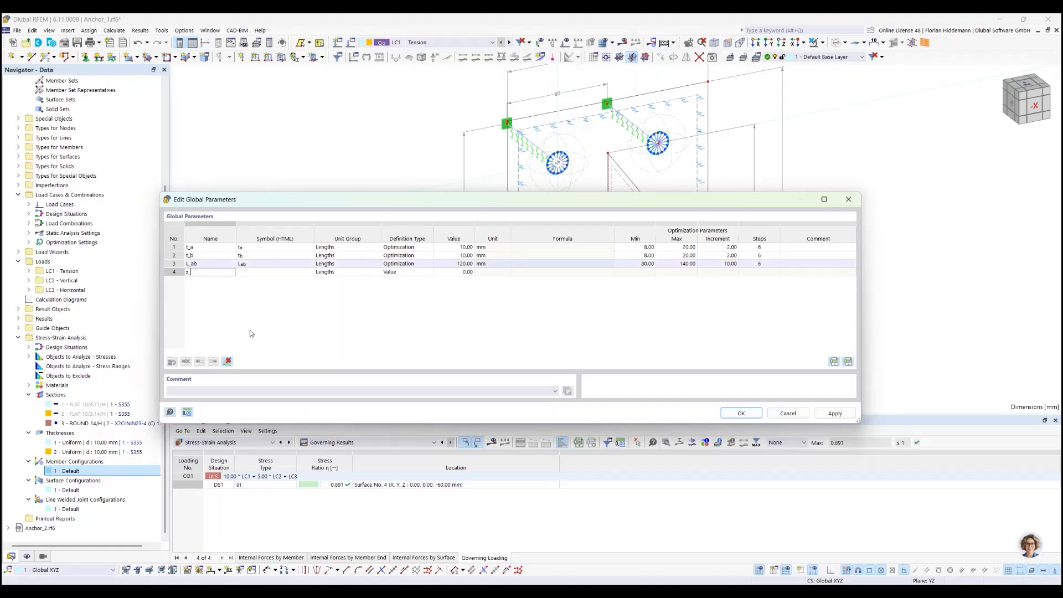
{"action": "left_click", "coordinate": [273, 274]}
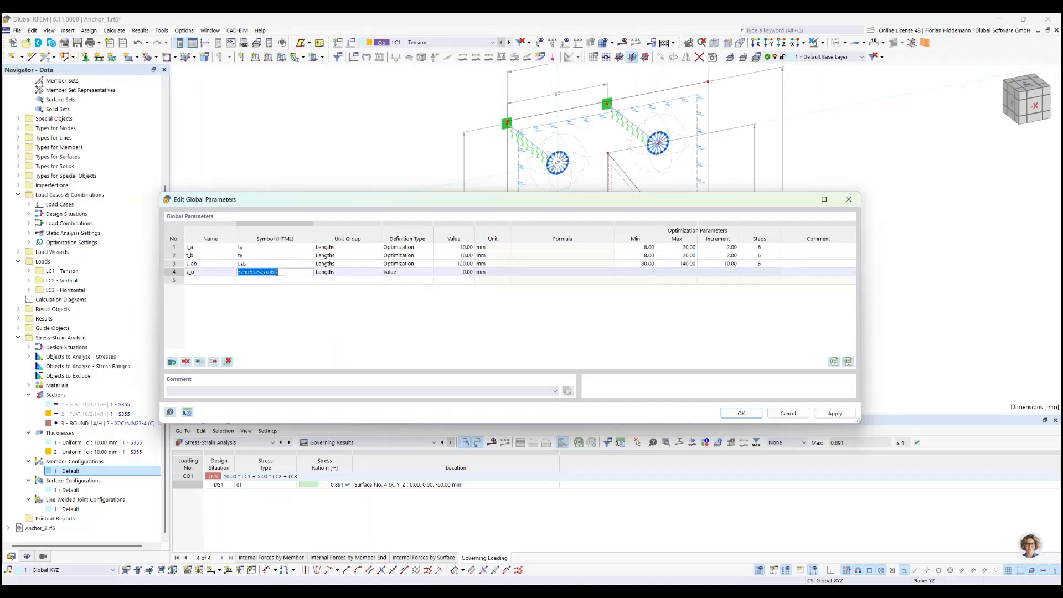
{"action": "left_click", "coordinate": [325, 274]}
{"action": "left_click", "coordinate": [324, 275]}
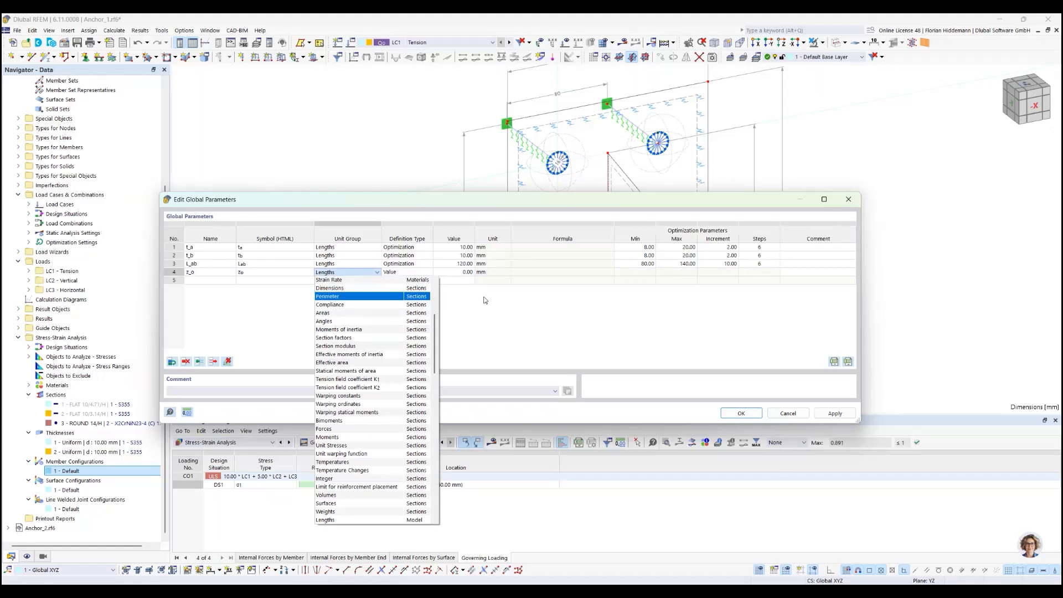
{"action": "left_click", "coordinate": [394, 272]}
{"action": "left_click", "coordinate": [395, 272]}
{"action": "left_click", "coordinate": [406, 288]}
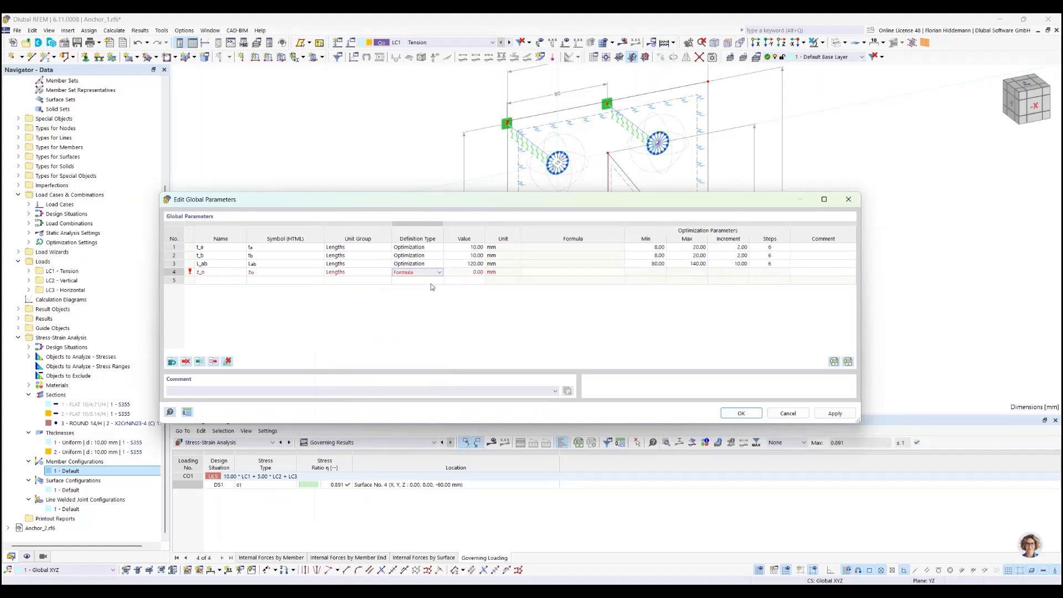
Define z_o with the formula -L_ab/2 and apply the parameter changes.
{"action": "left_click", "coordinate": [540, 273]}
{"action": "left_click", "coordinate": [552, 272]}
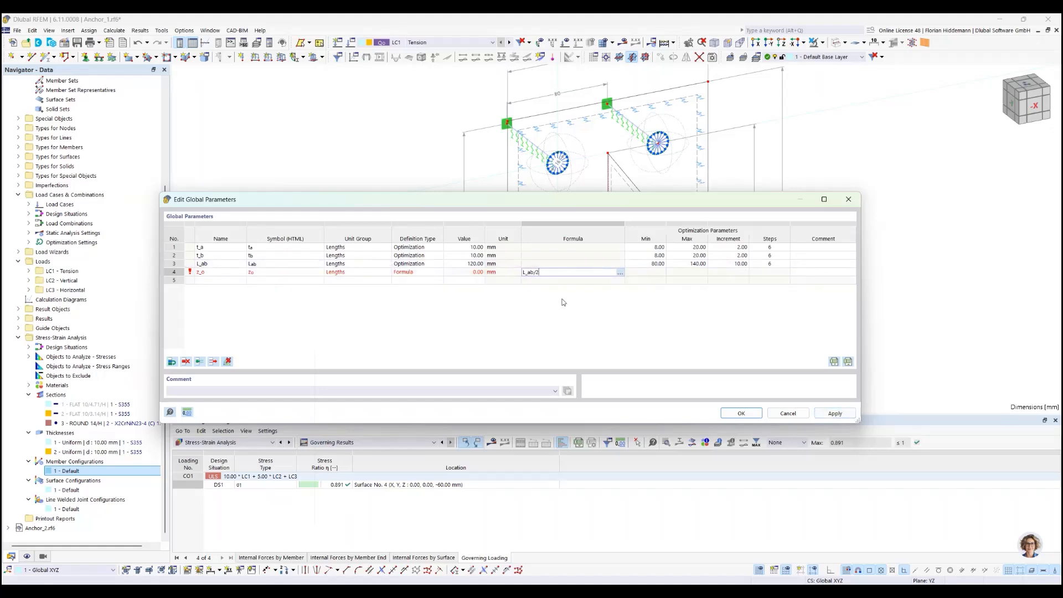
{"action": "key", "text": "Home"}
{"action": "type", "text": "-"}
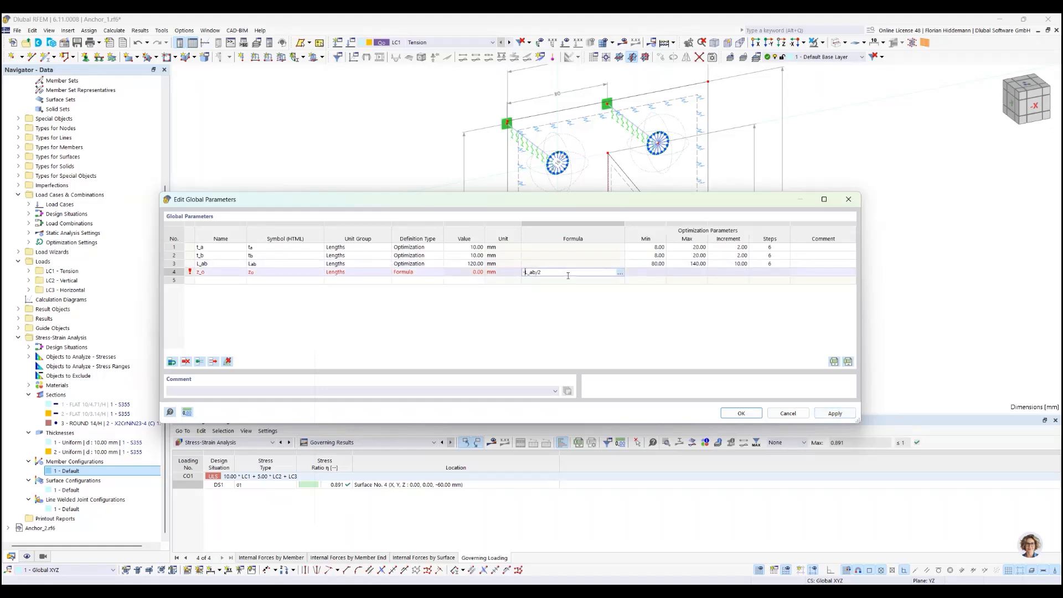
{"action": "key", "text": "Return"}
{"action": "left_click", "coordinate": [835, 413]}
Add a global parameter z_u in the Lengths unit group with definition type Formula.
{"action": "left_click", "coordinate": [208, 280]}
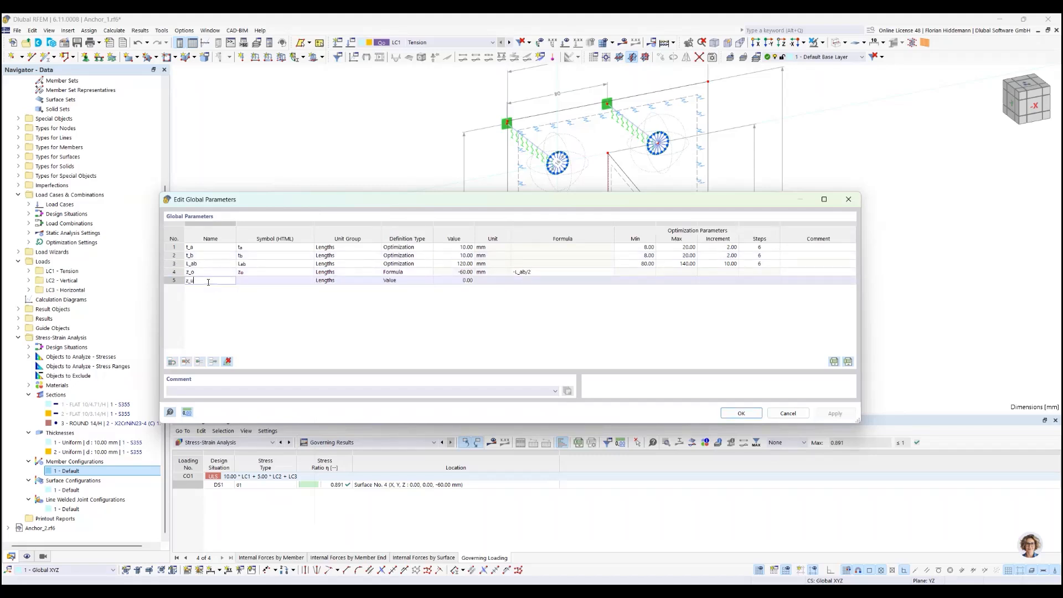
{"action": "type", "text": "z_u"}
{"action": "key", "text": "Return"}
{"action": "left_click", "coordinate": [542, 281]}
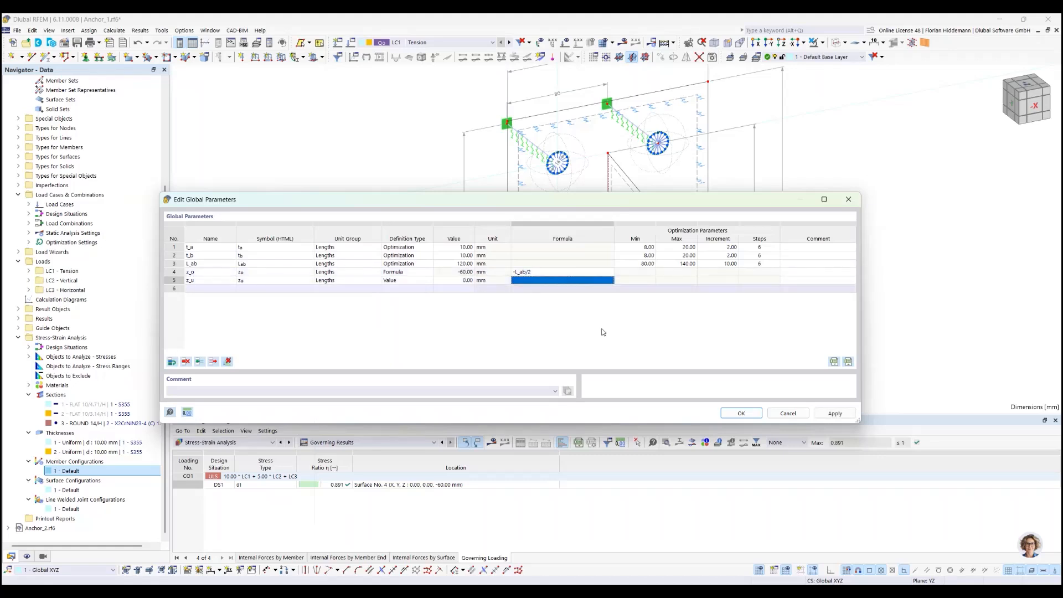
{"action": "left_click", "coordinate": [416, 283]}
{"action": "left_click", "coordinate": [415, 283]}
{"action": "left_click", "coordinate": [414, 282]}
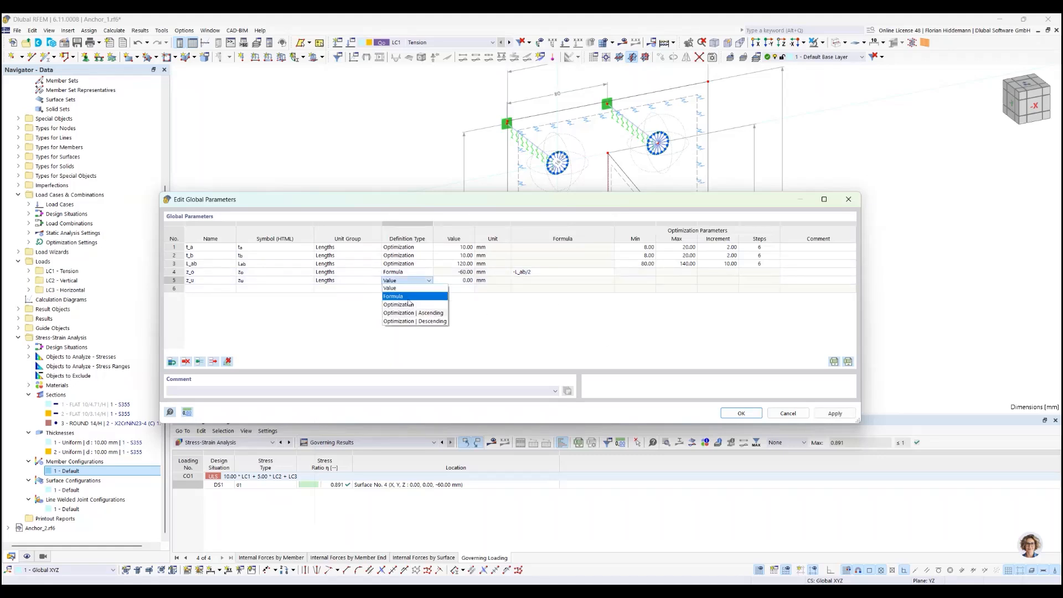
{"action": "left_click", "coordinate": [410, 294]}
Define z_u with the formula L_ab/2 and accept the global parameters.
{"action": "left_click", "coordinate": [552, 280]}
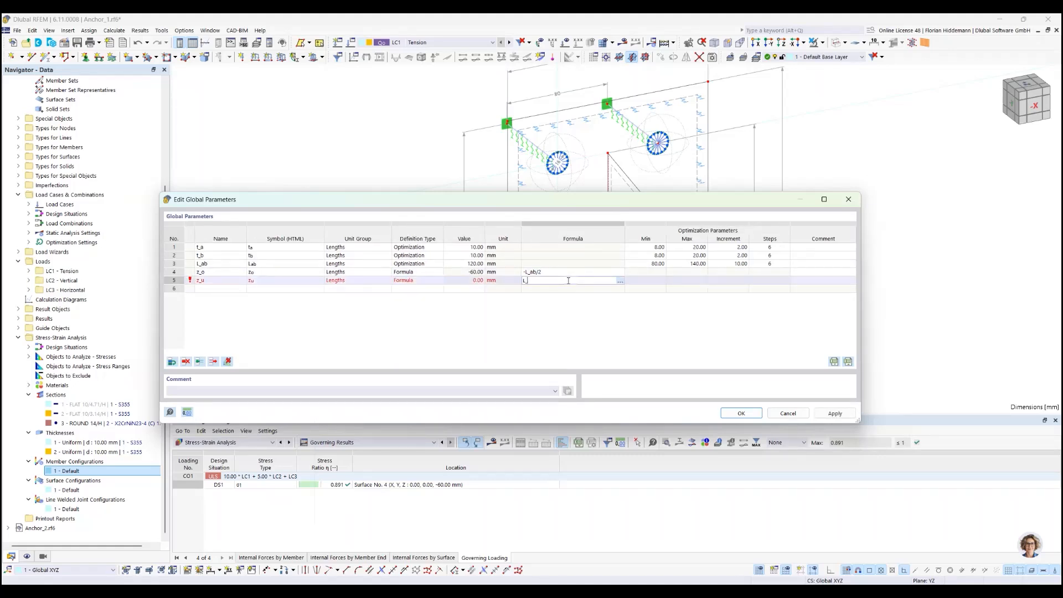
{"action": "type", "text": "L_ab/2"}
{"action": "key", "text": "Return"}
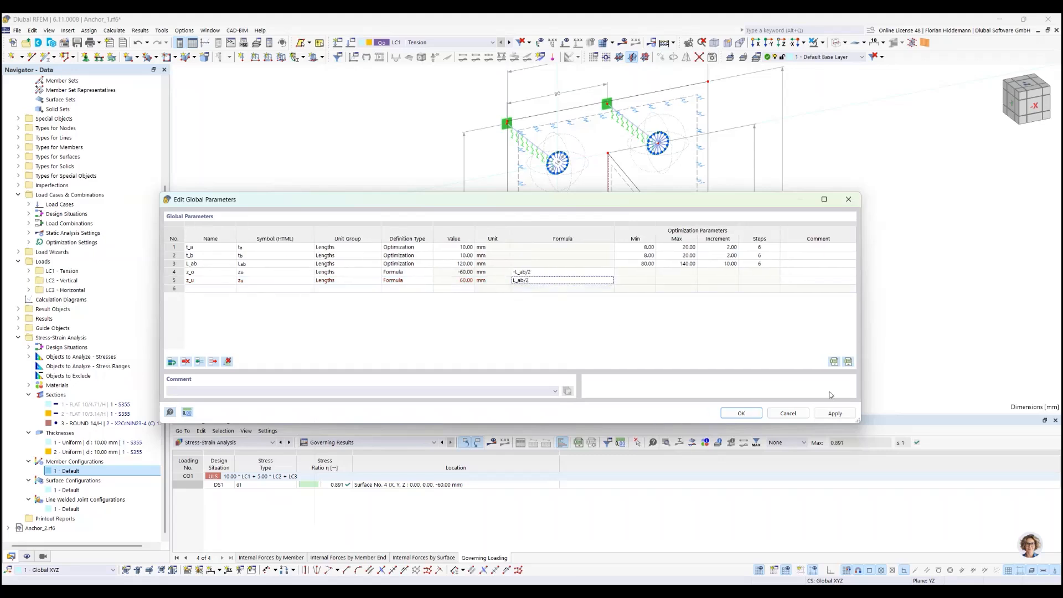
{"action": "left_click", "coordinate": [740, 413]}
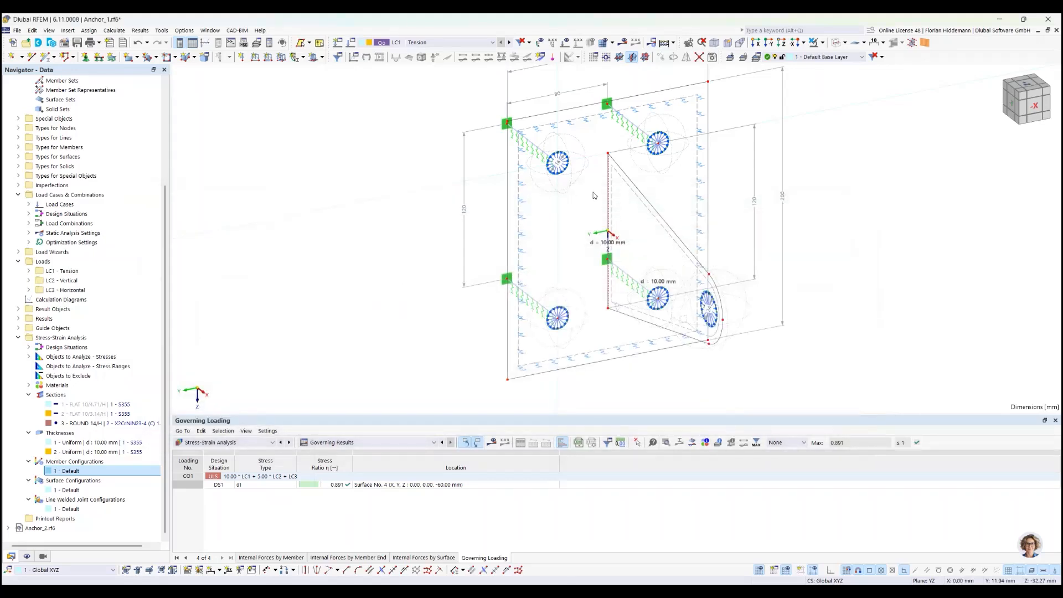
Link the Z coordinate of the upper gusset node on the base plate, node 14, to the global parameter z_o.
{"action": "right_click", "coordinate": [608, 155]}
{"action": "left_click", "coordinate": [641, 175]}
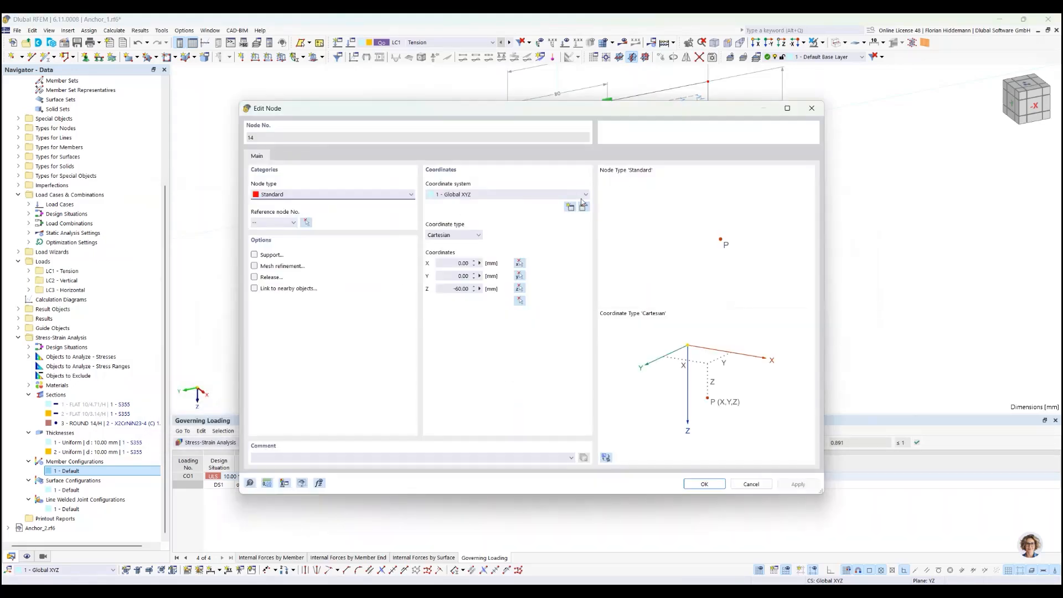
{"action": "left_click", "coordinate": [480, 289]}
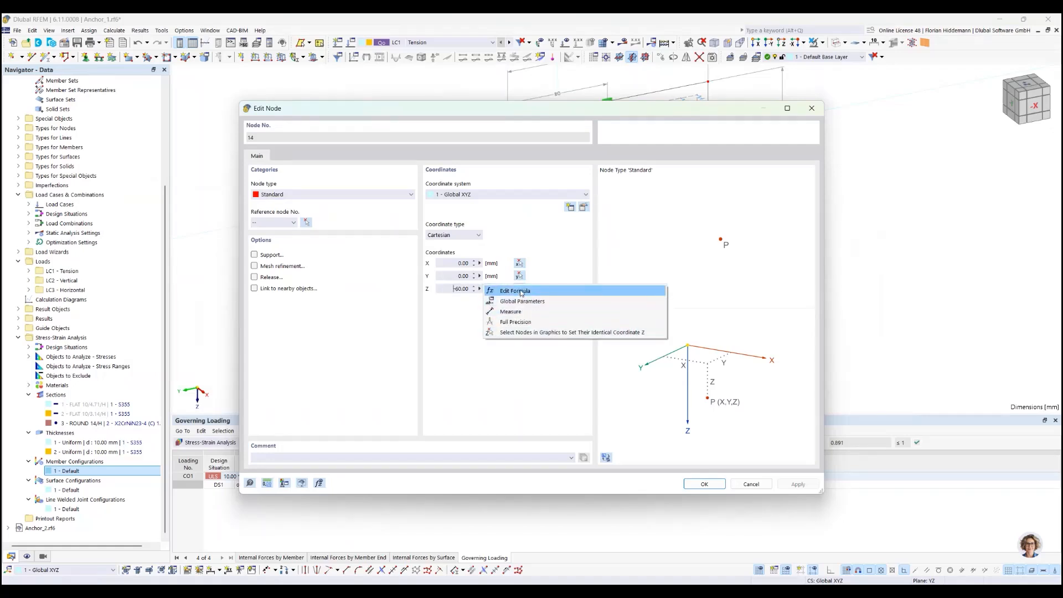
{"action": "left_click", "coordinate": [521, 292]}
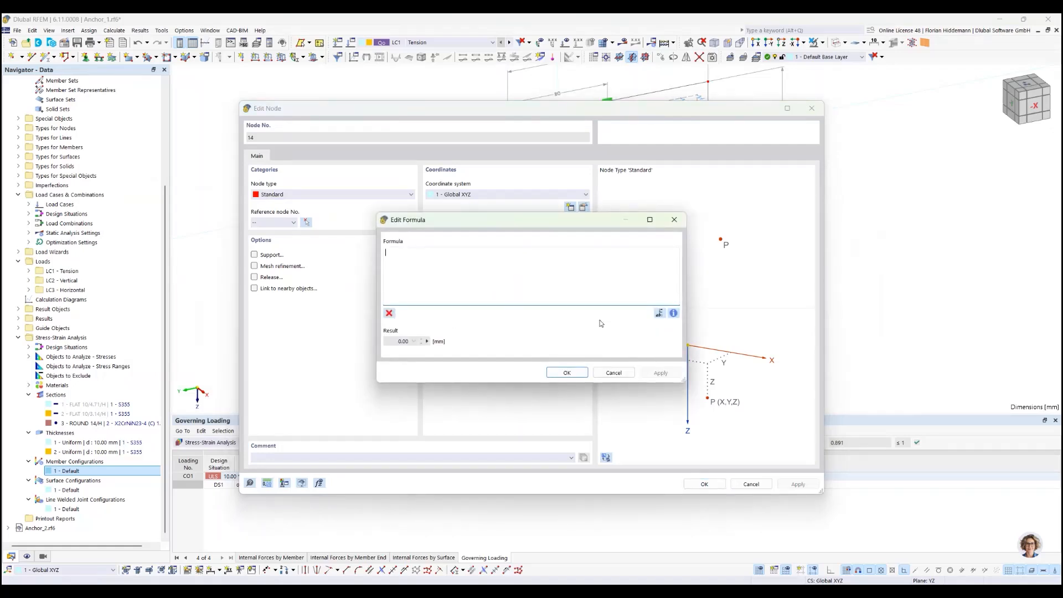
{"action": "left_click", "coordinate": [659, 312]}
{"action": "left_click", "coordinate": [180, 272]}
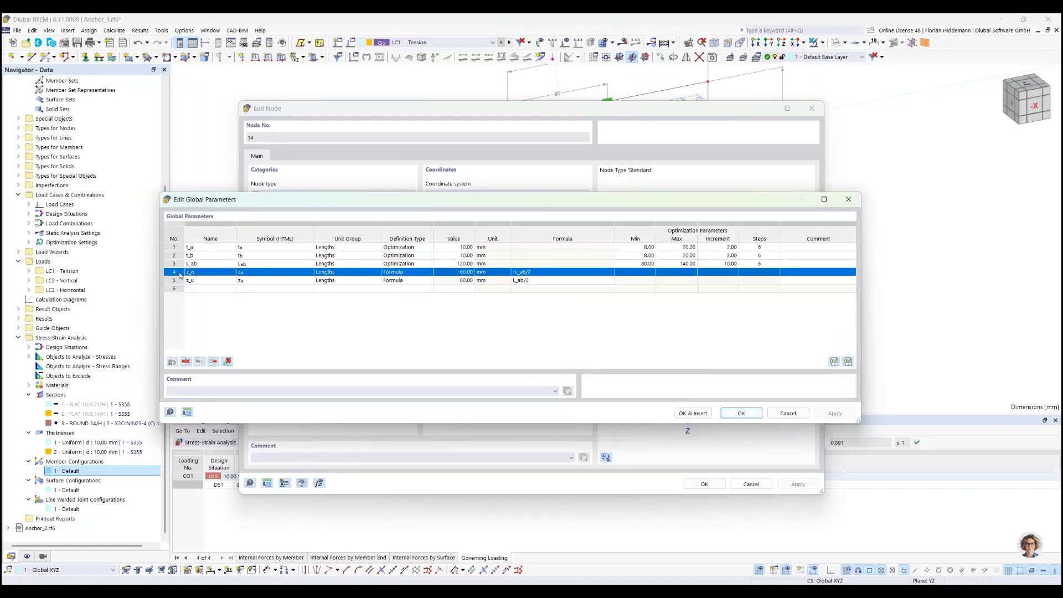
{"action": "left_click", "coordinate": [693, 413]}
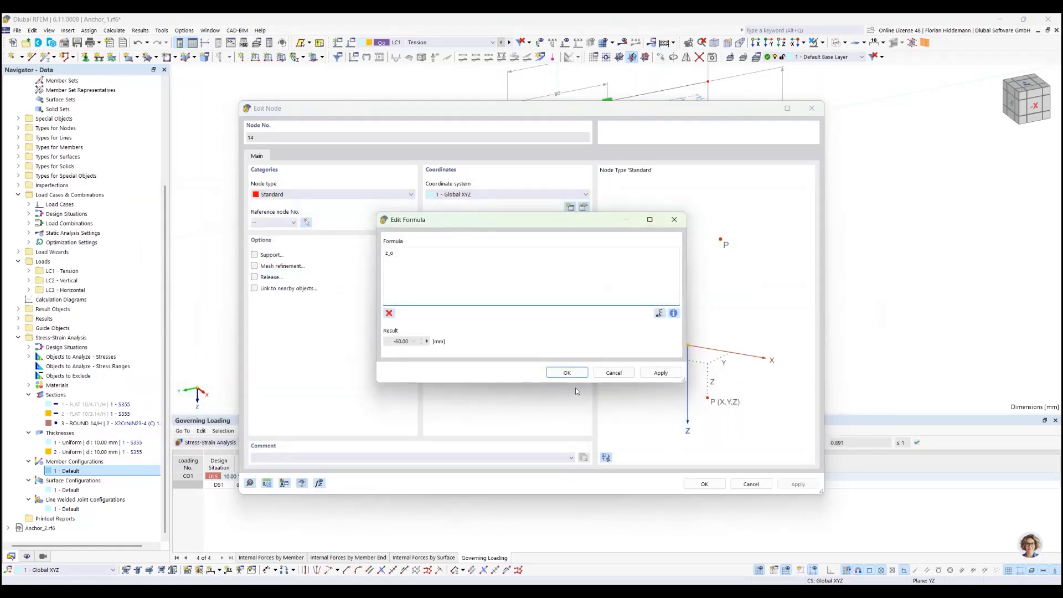
{"action": "left_click", "coordinate": [567, 372]}
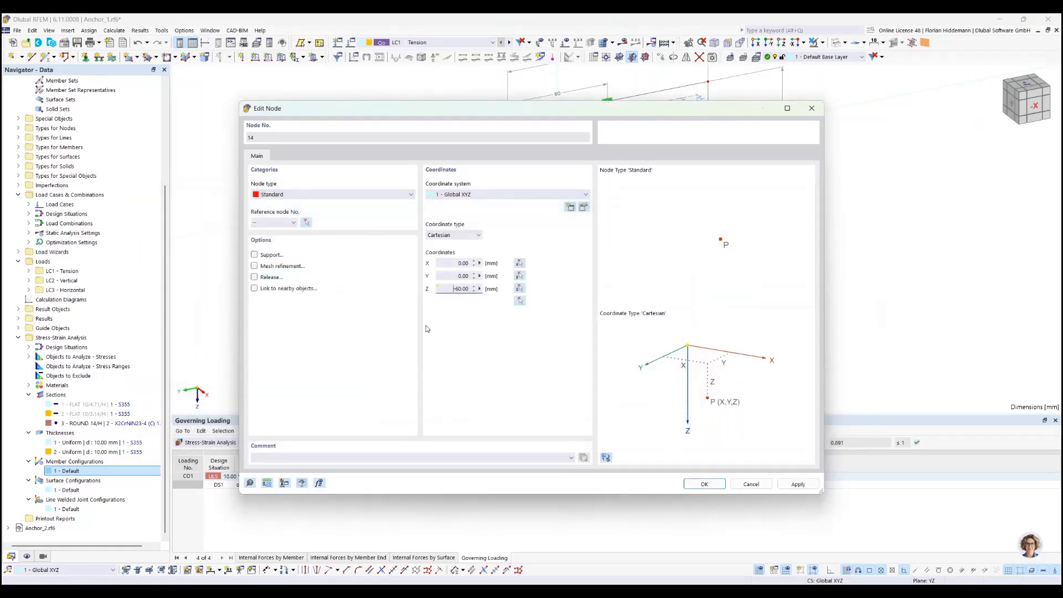
{"action": "left_click", "coordinate": [704, 484]}
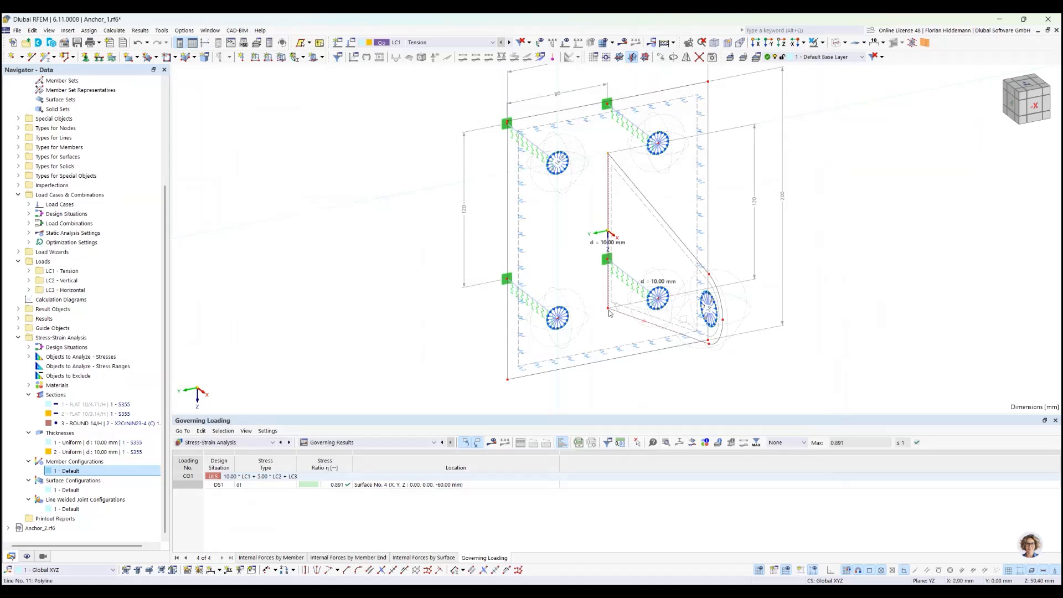
Link the Z coordinate of the lower gusset node on the base plate, node 17, to the global parameter z_u.
{"action": "right_click", "coordinate": [607, 310]}
{"action": "right_click", "coordinate": [608, 310]}
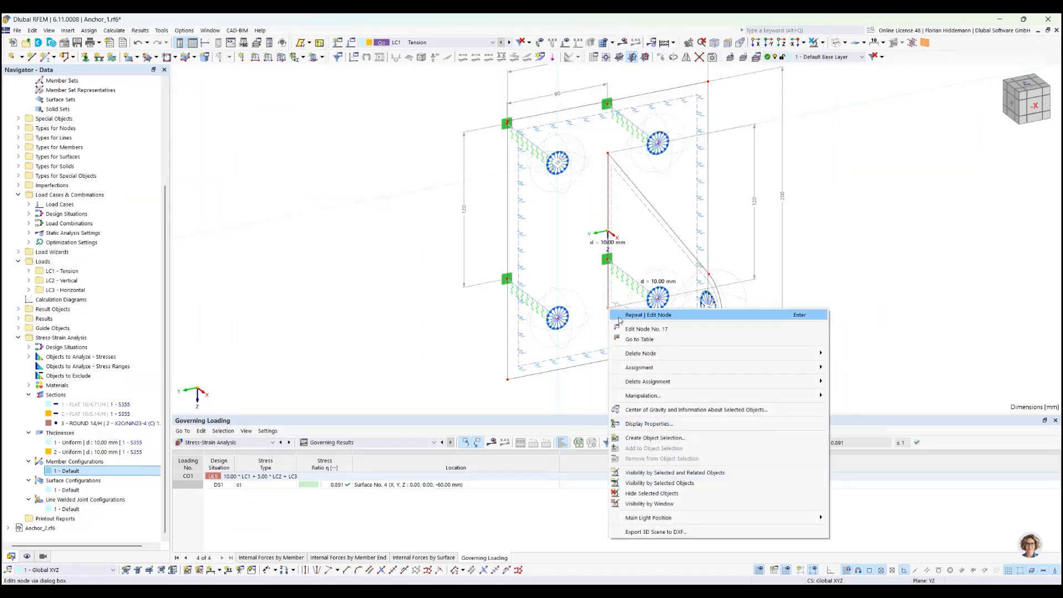
{"action": "left_click", "coordinate": [627, 330]}
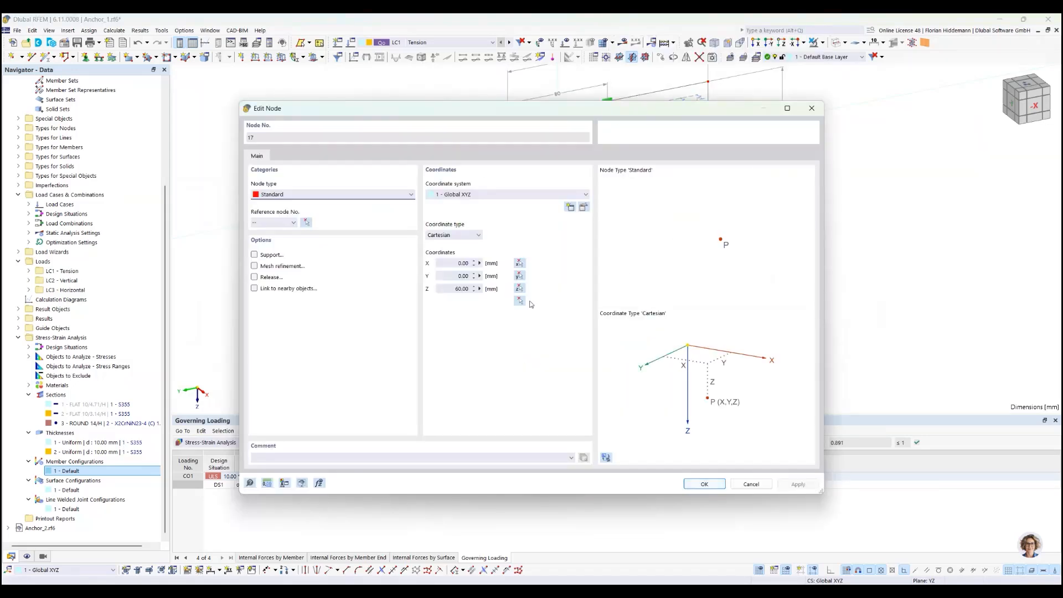
{"action": "right_click", "coordinate": [477, 288]}
{"action": "left_click", "coordinate": [517, 316]}
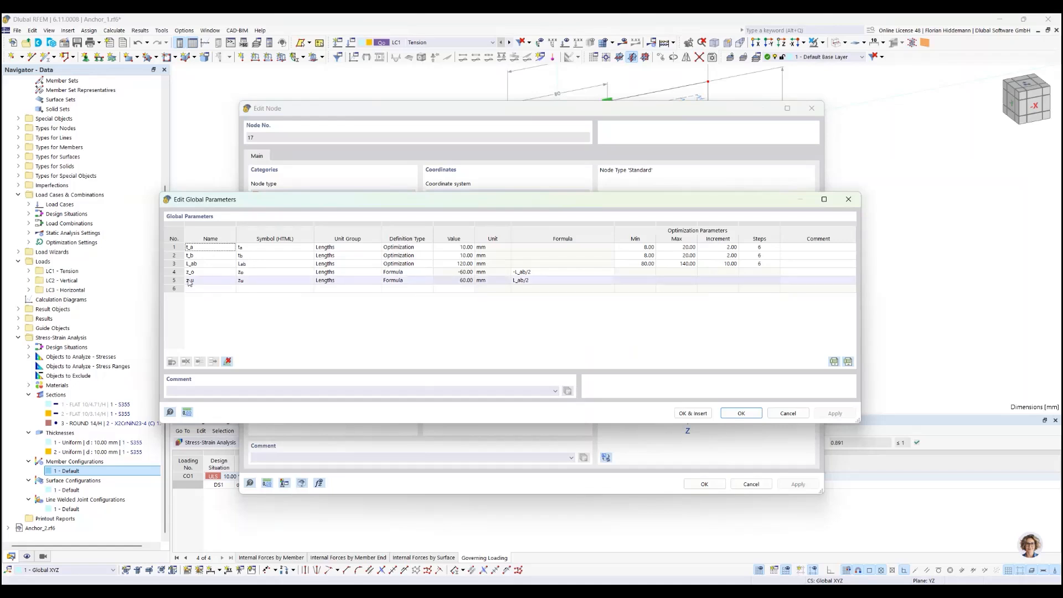
{"action": "left_click", "coordinate": [211, 280]}
{"action": "left_click", "coordinate": [693, 413]}
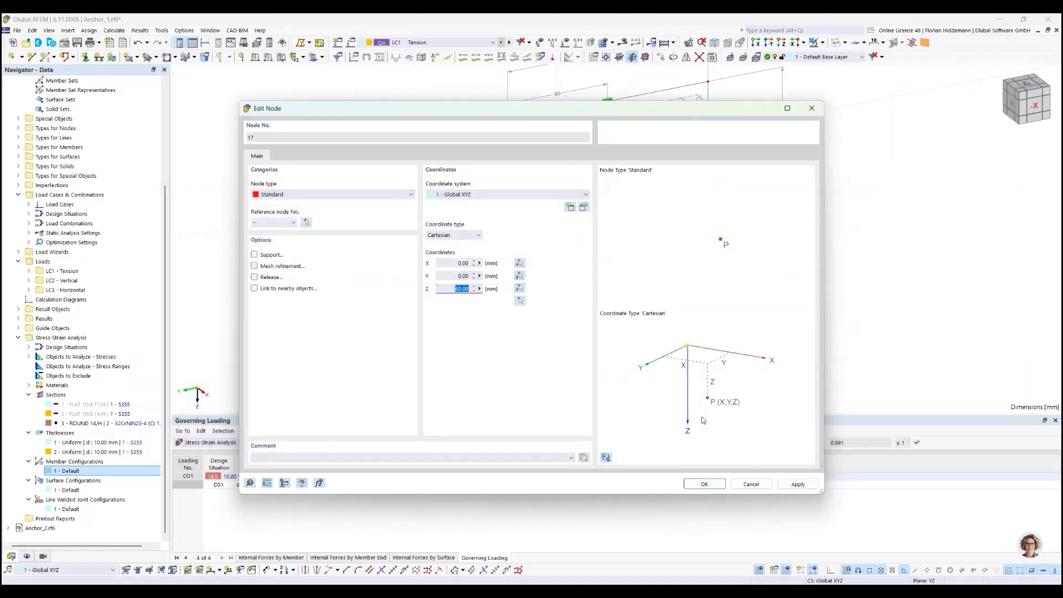
{"action": "left_click", "coordinate": [710, 485]}
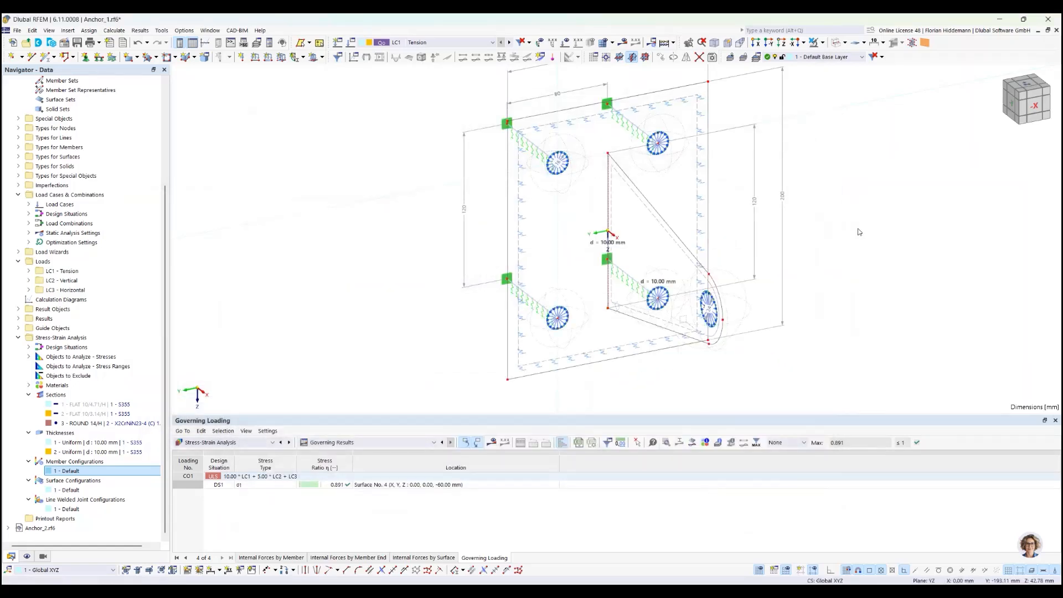
Set the global parameter L_ab to 140 mm and apply it, accepting the deletion of all results and the mesh.
{"action": "middle_click_drag", "start_coordinate": [806, 237], "coordinate": [646, 278]}
{"action": "middle_click_drag", "start_coordinate": [646, 278], "coordinate": [712, 248], "text": "ctrl"}
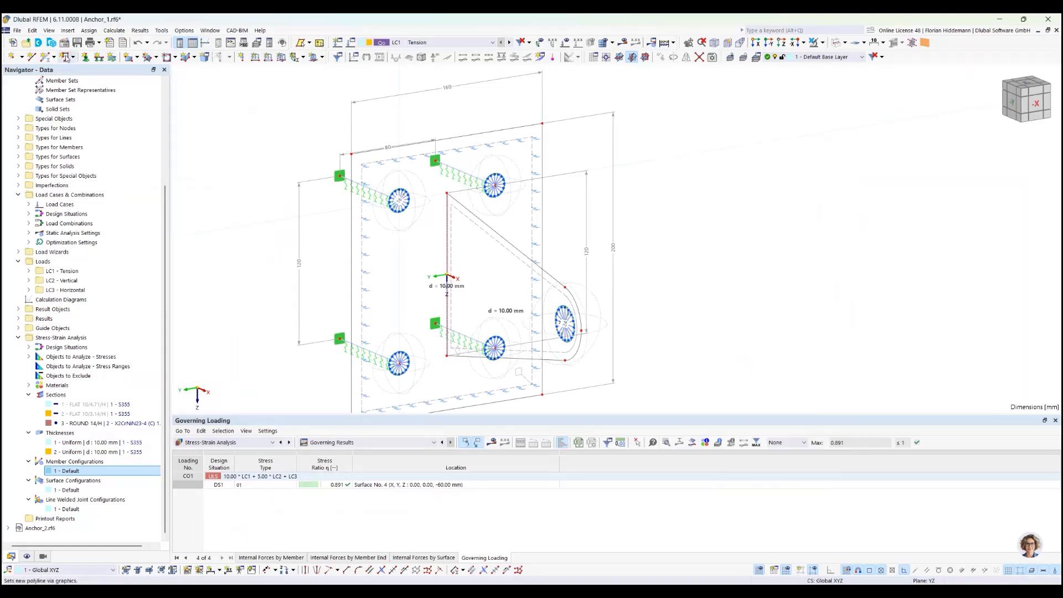
{"action": "left_click", "coordinate": [32, 30]}
{"action": "left_click", "coordinate": [65, 368]}
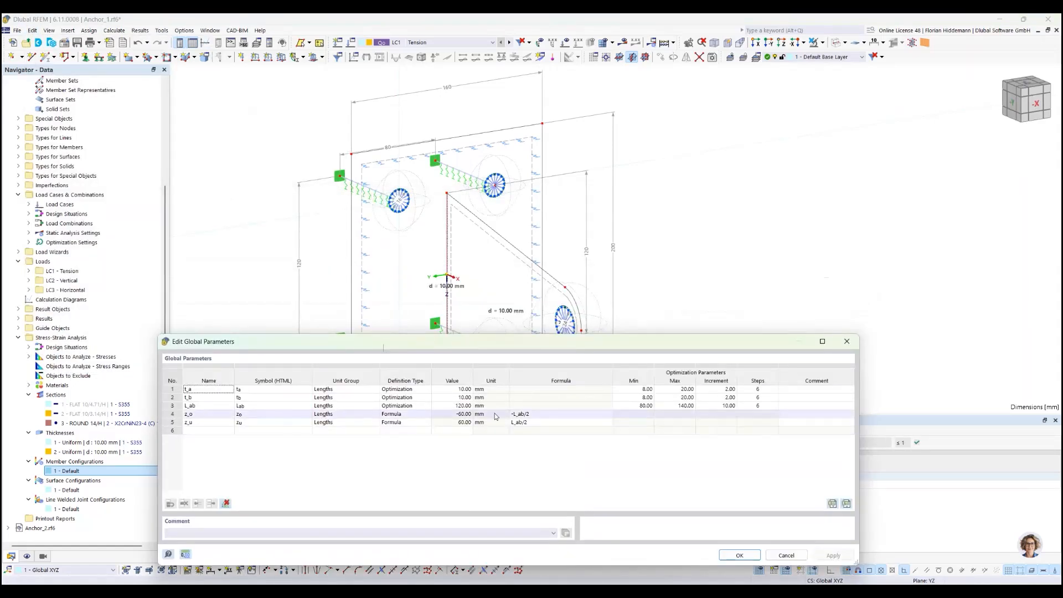
{"action": "left_click", "coordinate": [464, 405]}
{"action": "type", "text": "1"}
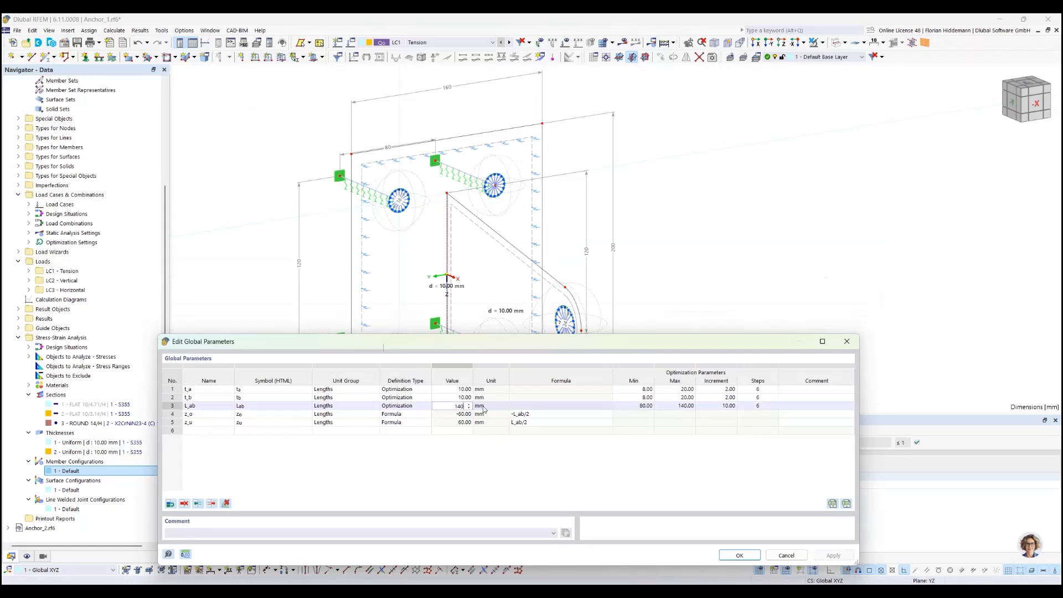
{"action": "type", "text": "40"}
{"action": "left_click", "coordinate": [833, 555]}
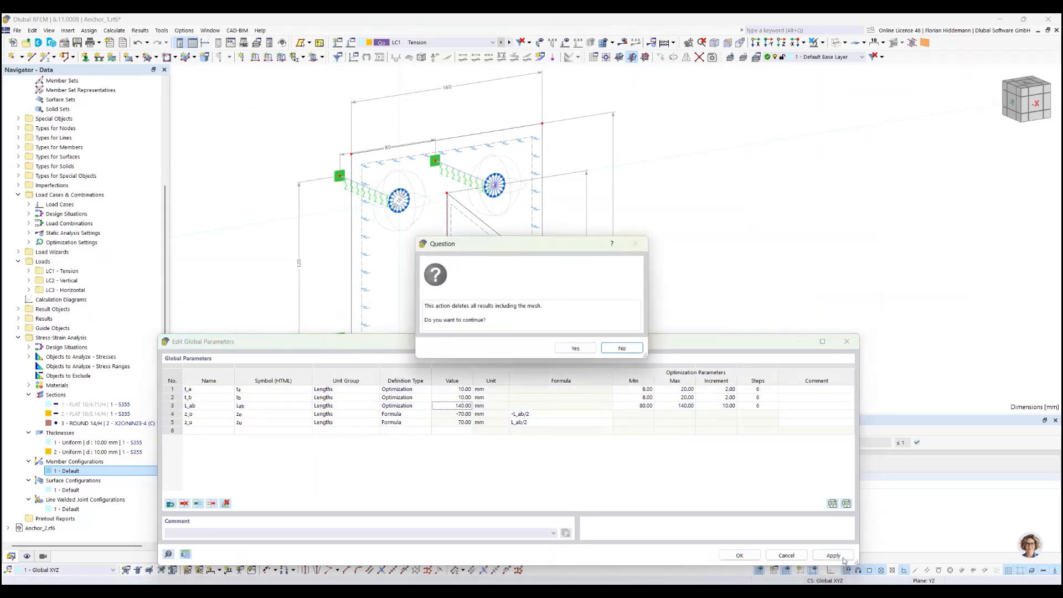
{"action": "left_click", "coordinate": [576, 348]}
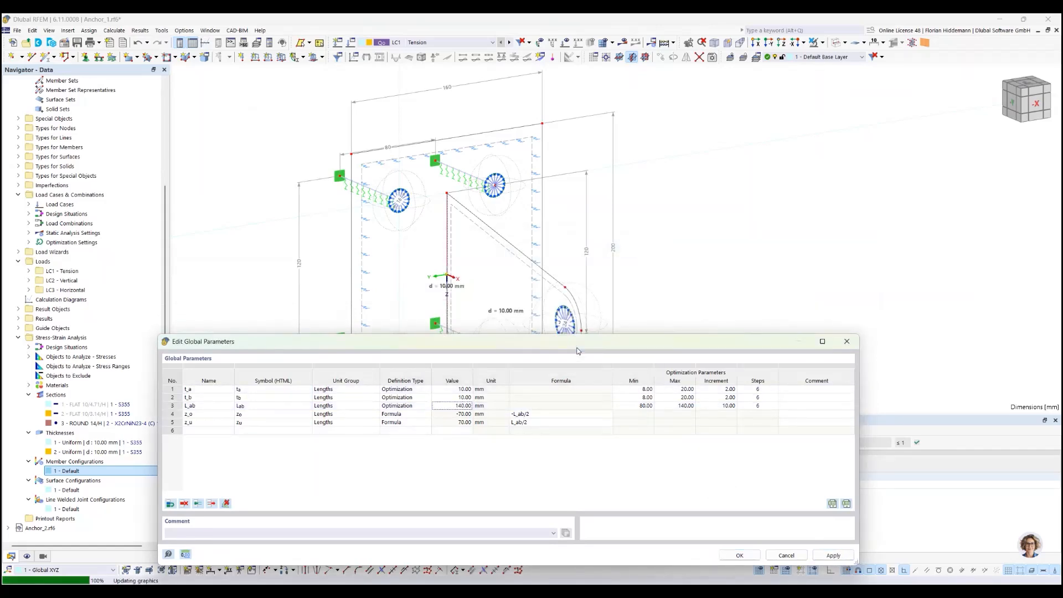
Test the parametric gusset length by setting the global parameter L_ab to 100 mm and back to 140 mm.
{"action": "left_click_drag", "start_coordinate": [569, 349], "coordinate": [582, 392]}
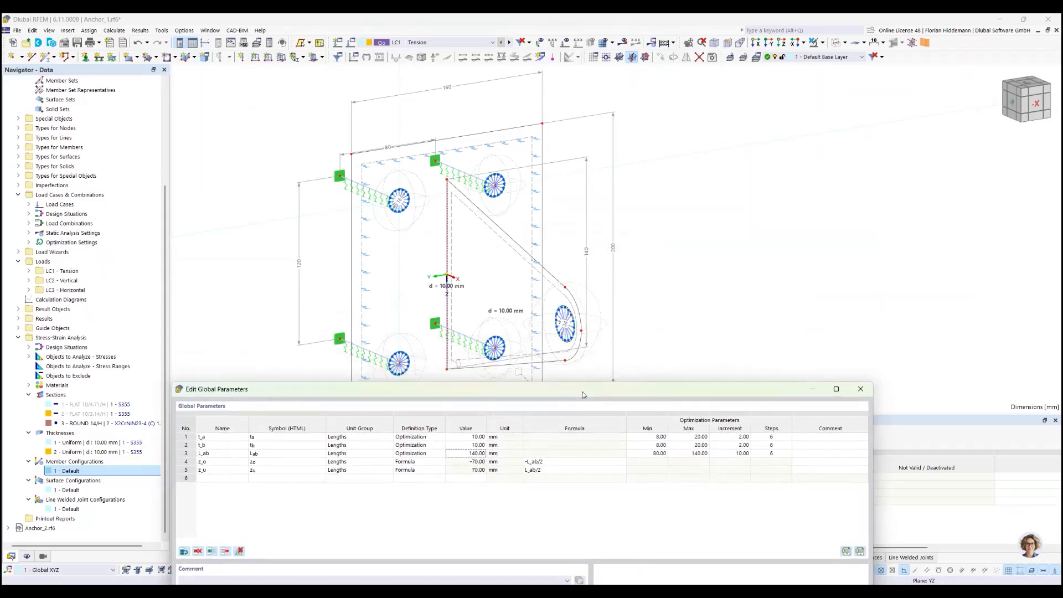
{"action": "left_click", "coordinate": [471, 446]}
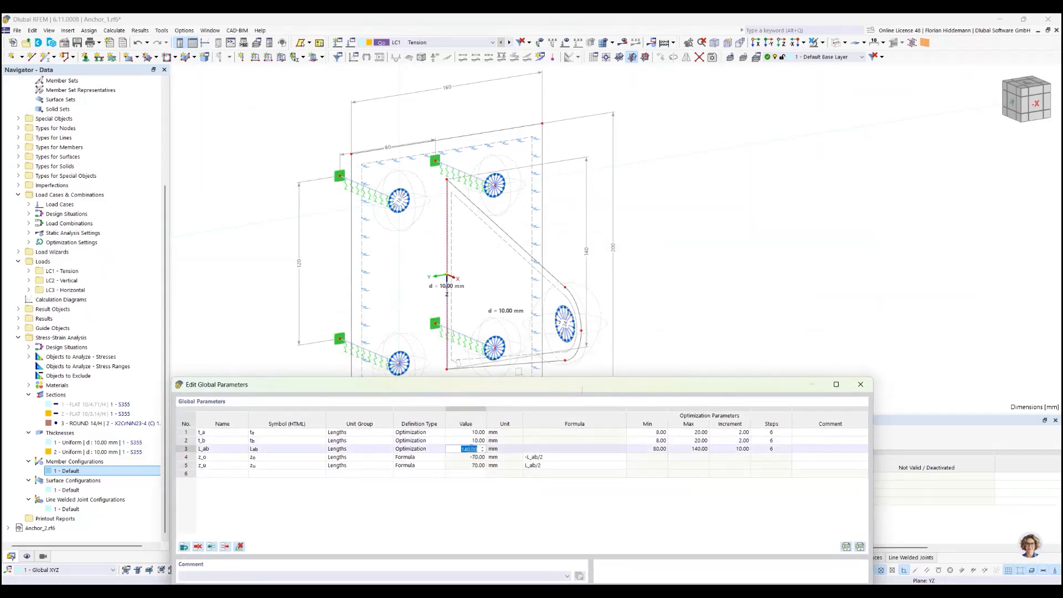
{"action": "type", "text": "100"}
{"action": "key", "text": "Return"}
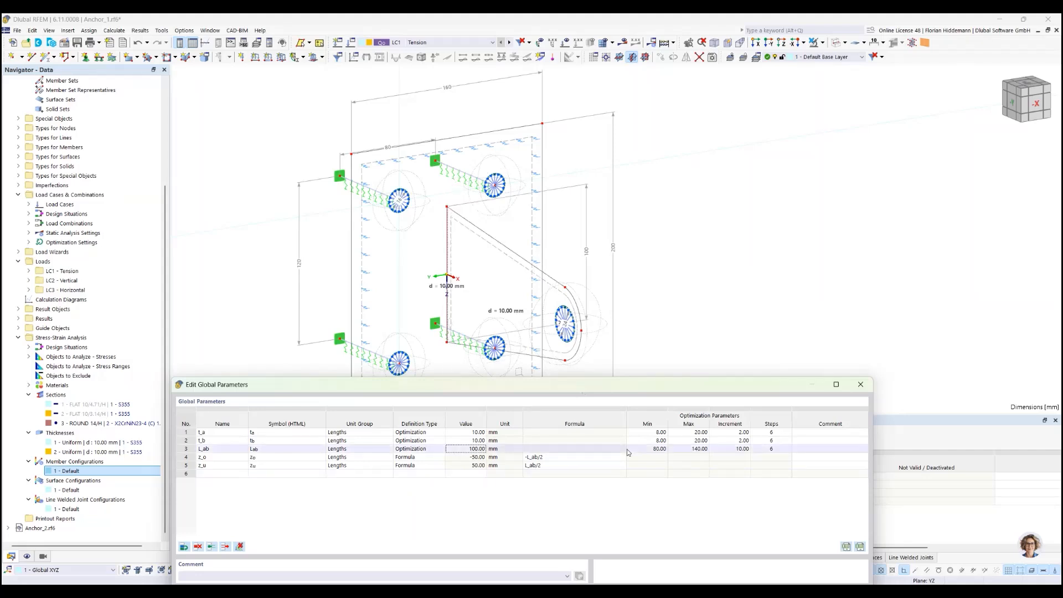
{"action": "left_click", "coordinate": [472, 449]}
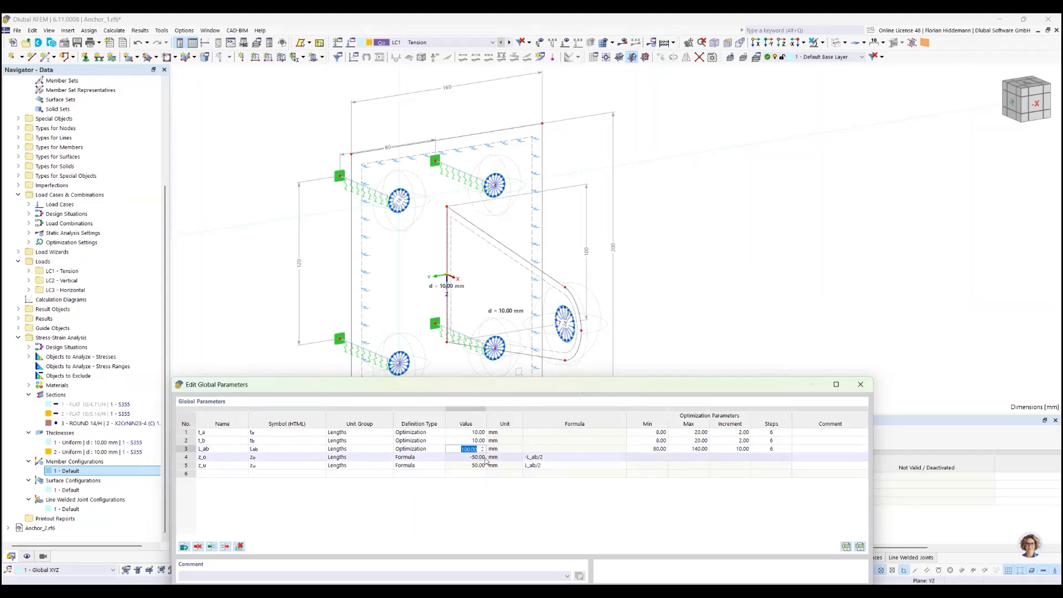
{"action": "type", "text": "140"}
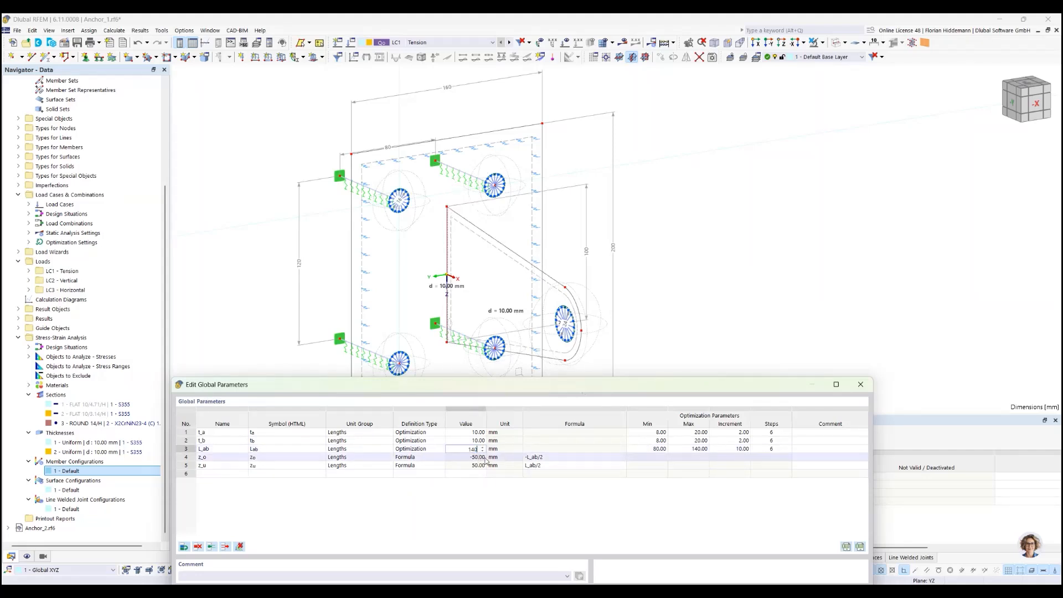
{"action": "left_click", "coordinate": [715, 513]}
Set the global parameter L_ab to 120 mm, apply it and accept the global parameters.
{"action": "left_click_drag", "start_coordinate": [620, 388], "coordinate": [675, 284]}
{"action": "double_click", "coordinate": [512, 346]}
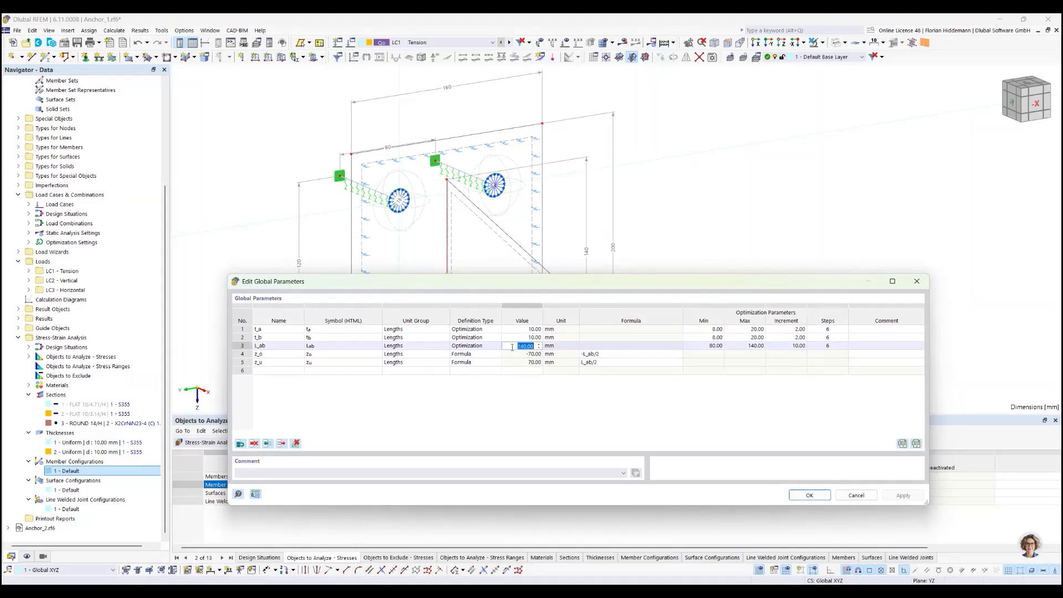
{"action": "type", "text": "120"}
{"action": "left_click", "coordinate": [553, 429]}
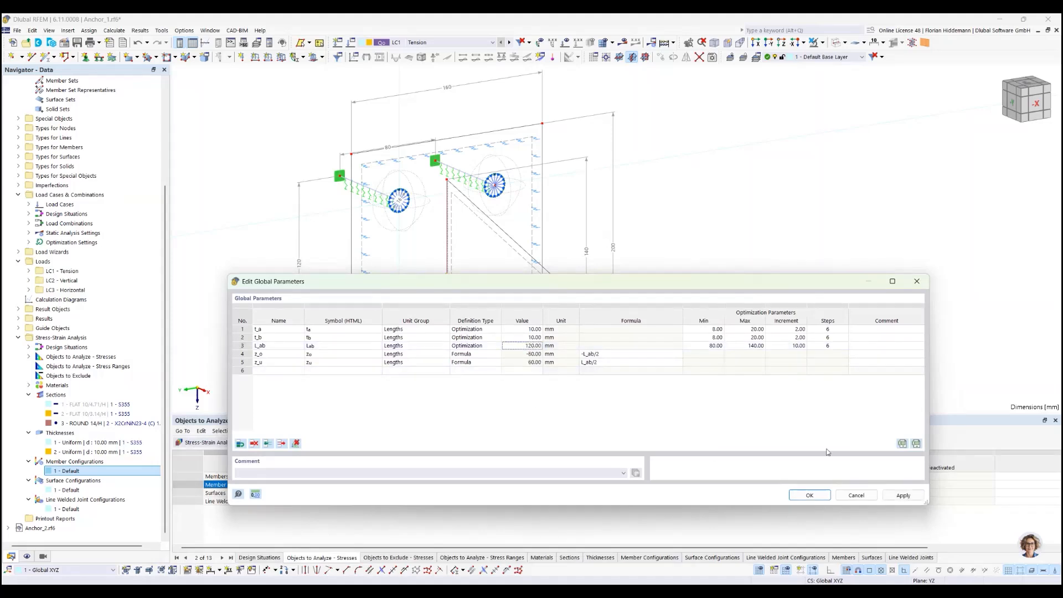
{"action": "left_click", "coordinate": [893, 495]}
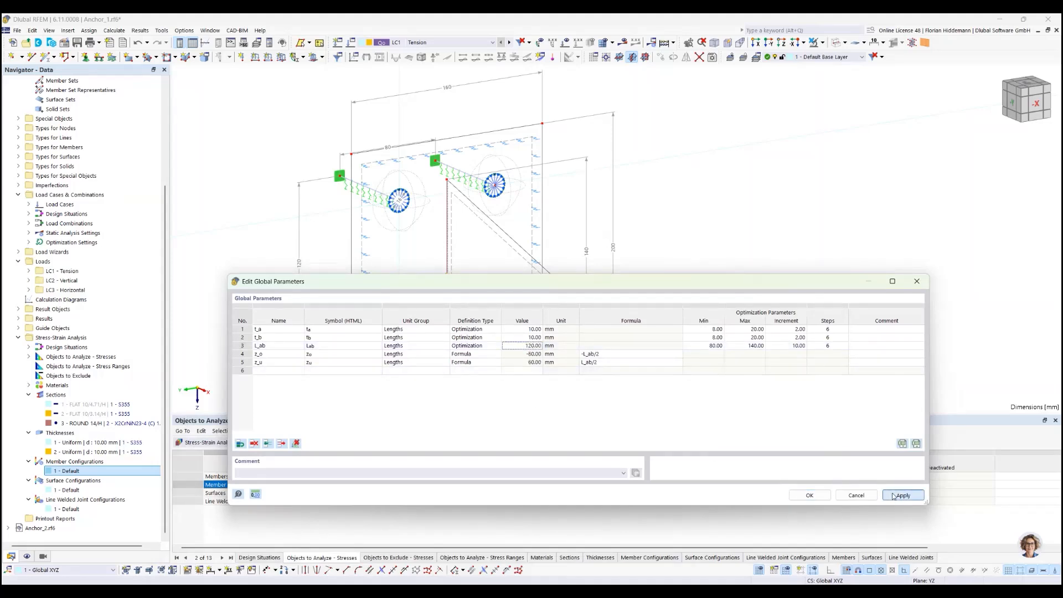
{"action": "left_click", "coordinate": [809, 495]}
Review the parameters to optimize and the number of mutations in the optimization settings, leaving the settings as they are.
{"action": "left_click", "coordinate": [33, 30]}
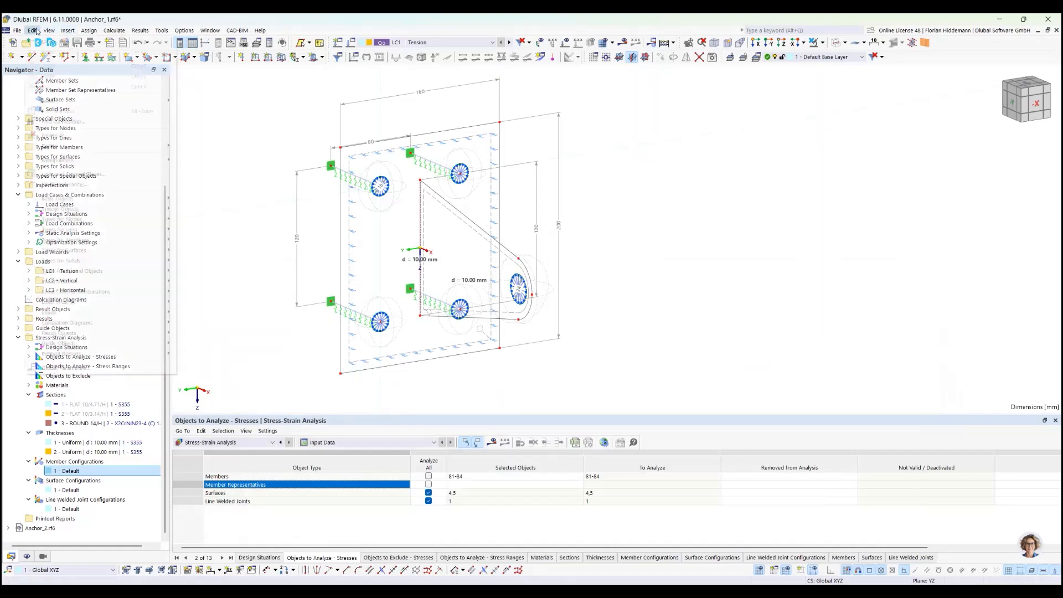
{"action": "mouse_move", "coordinate": [122, 32]}
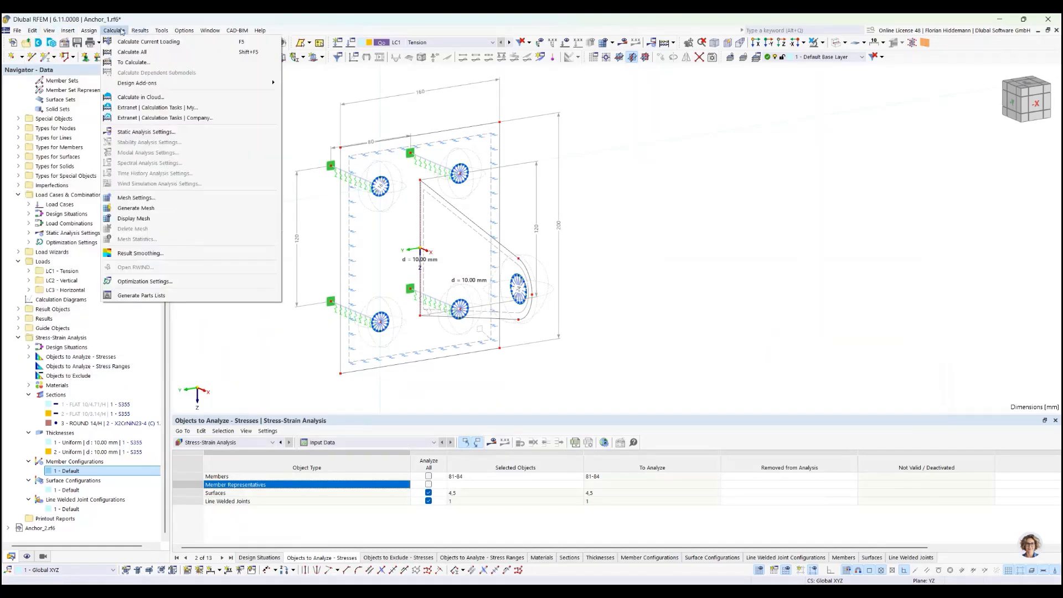
{"action": "left_click", "coordinate": [214, 282]}
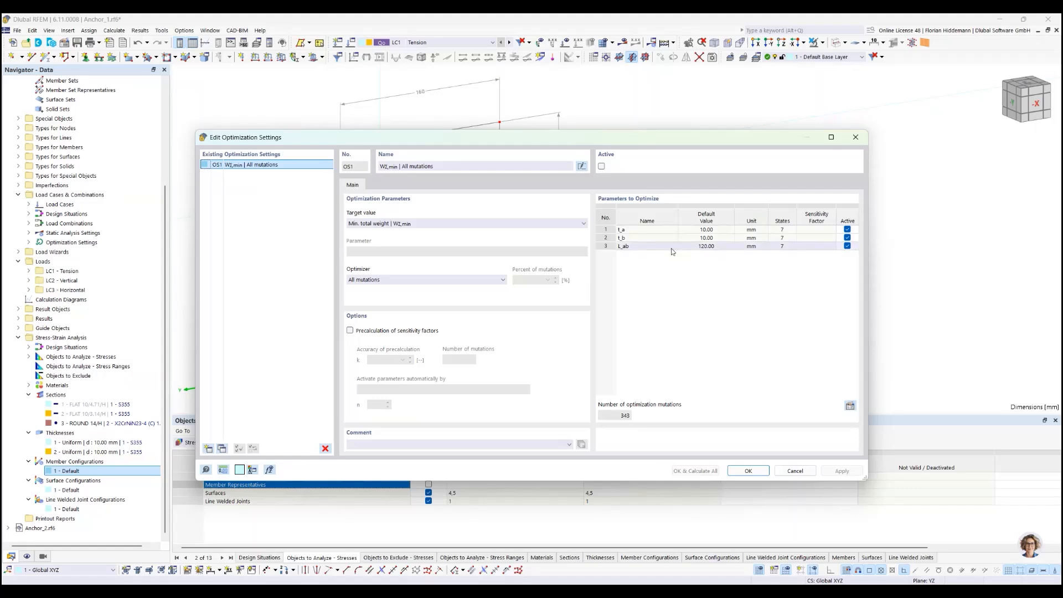
{"action": "left_click", "coordinate": [794, 471]}
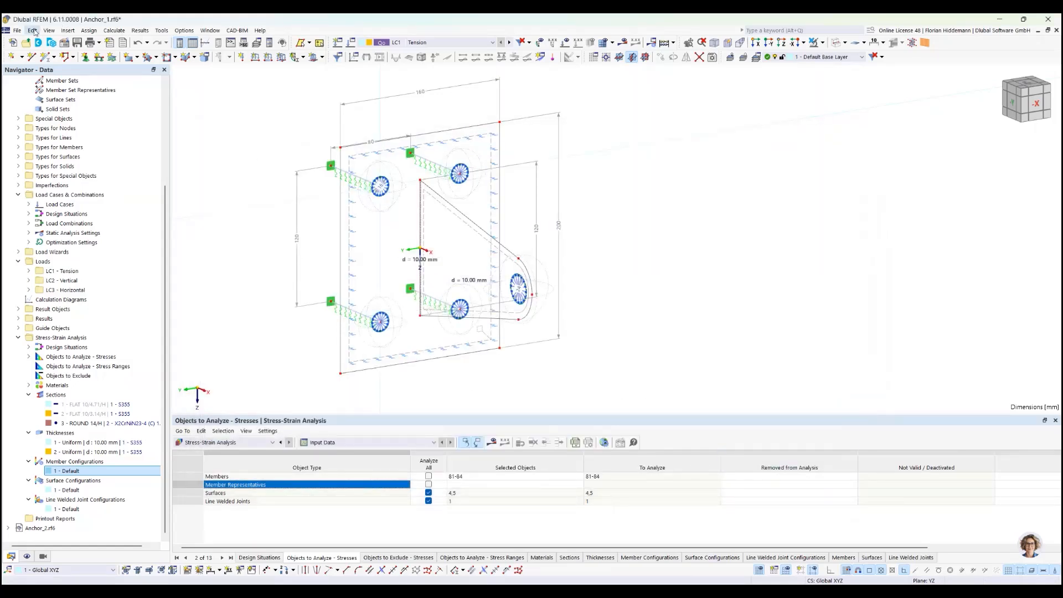
Set the optimization maximum of L_ab to 150 mm with an increment of 5 mm and accept the global parameters.
{"action": "left_click", "coordinate": [32, 31]}
{"action": "left_click", "coordinate": [112, 368]}
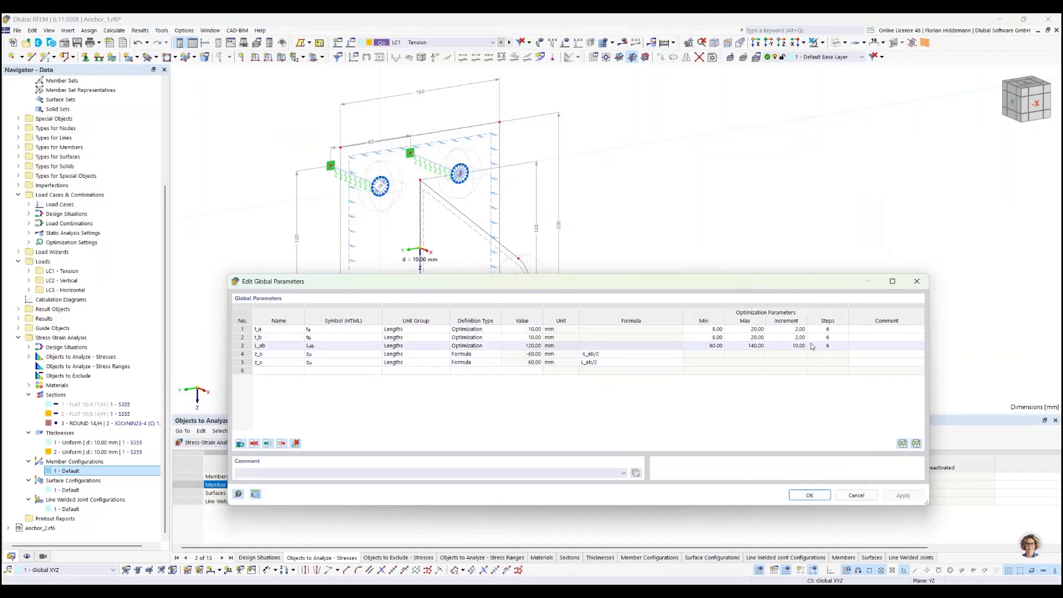
{"action": "left_click", "coordinate": [793, 346]}
{"action": "type", "text": "5"}
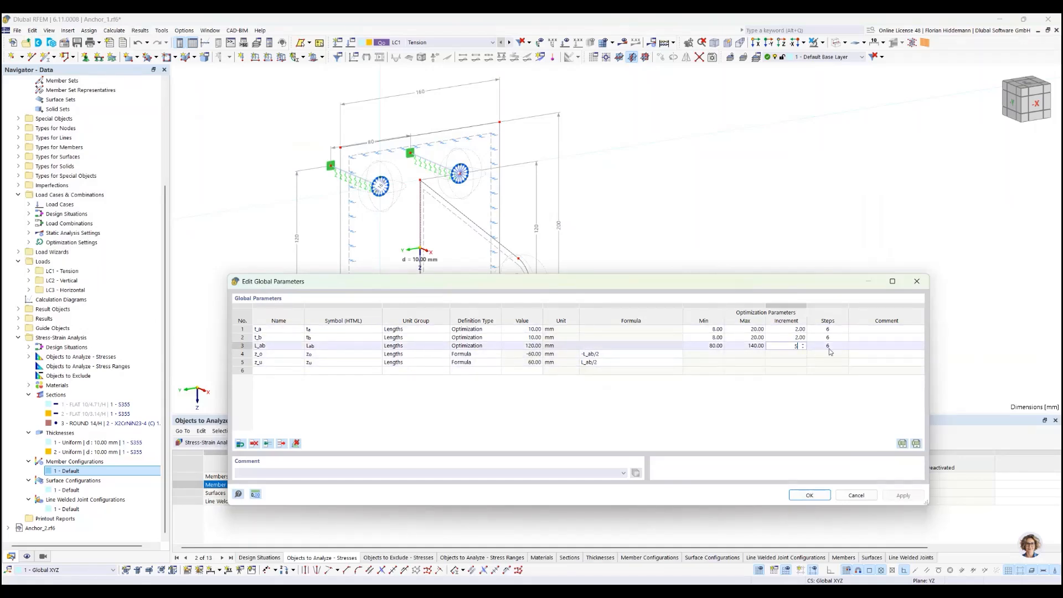
{"action": "left_click", "coordinate": [814, 404]}
{"action": "left_click", "coordinate": [758, 345]}
{"action": "type", "text": "150"}
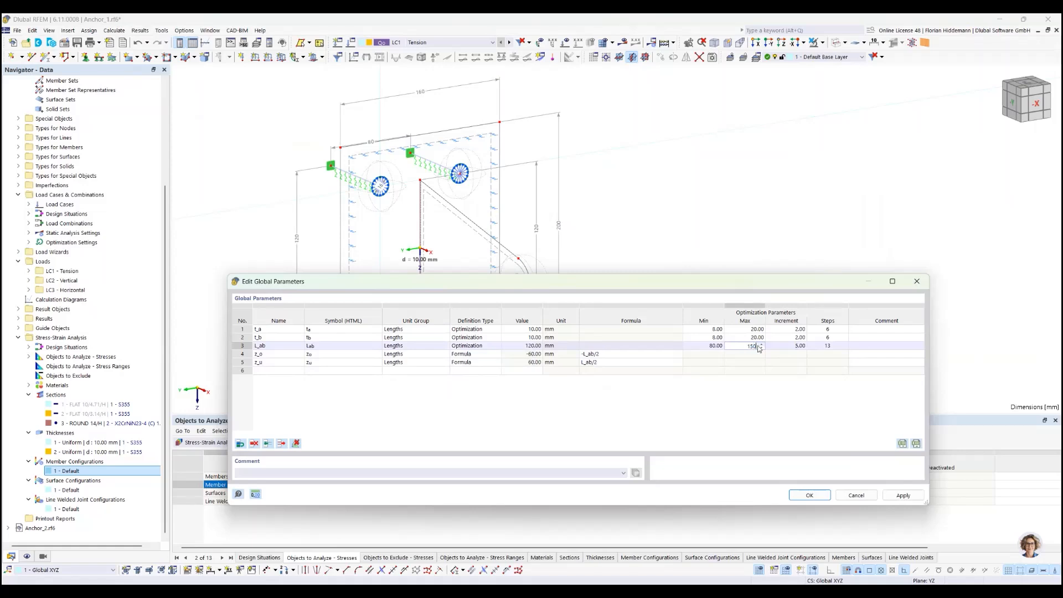
{"action": "left_click", "coordinate": [756, 399]}
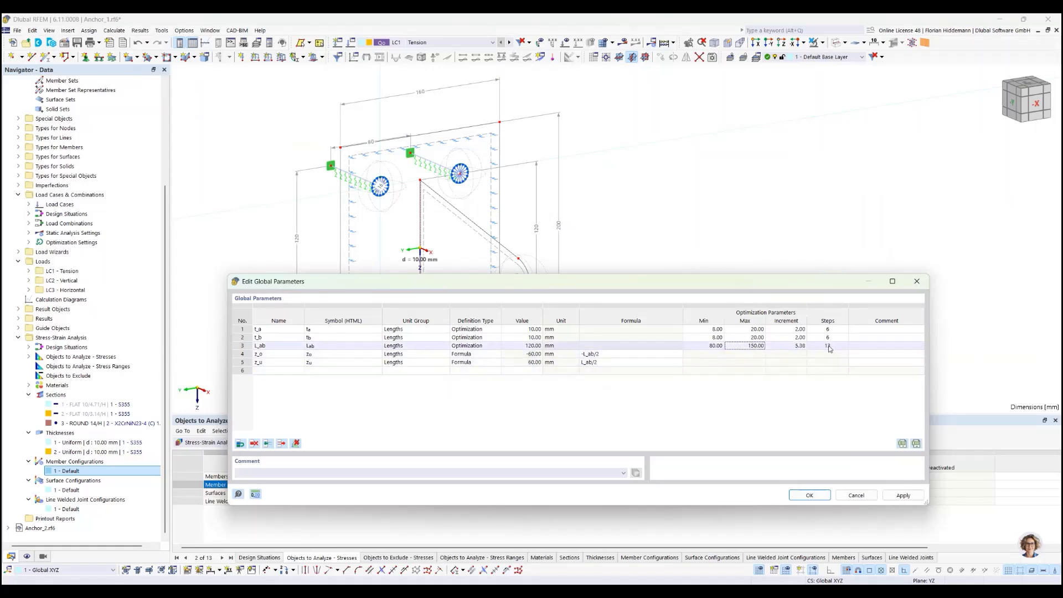
{"action": "left_click", "coordinate": [801, 346]}
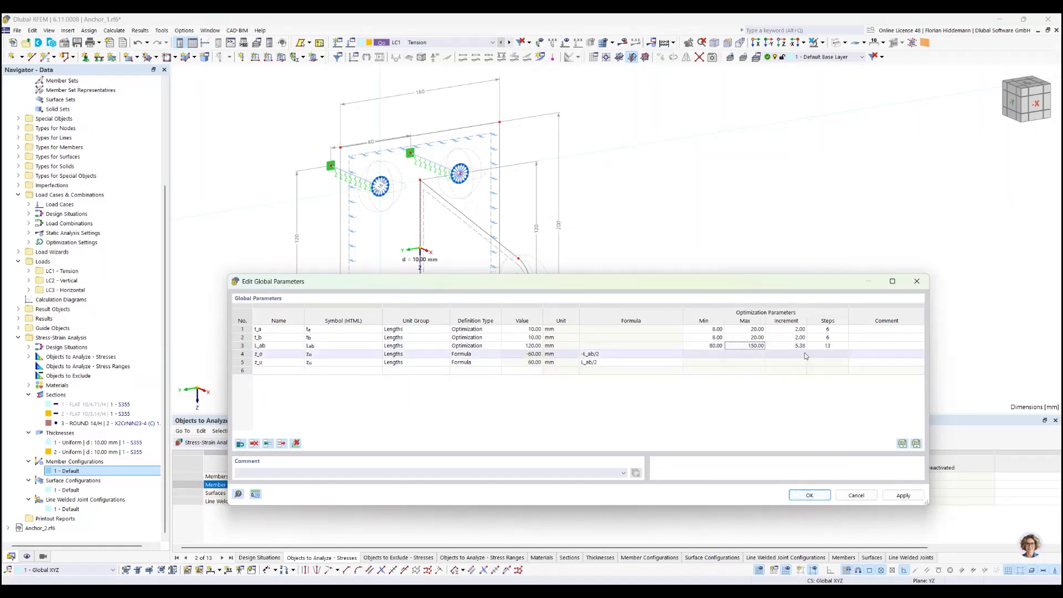
{"action": "type", "text": "5"}
{"action": "left_click", "coordinate": [824, 347]}
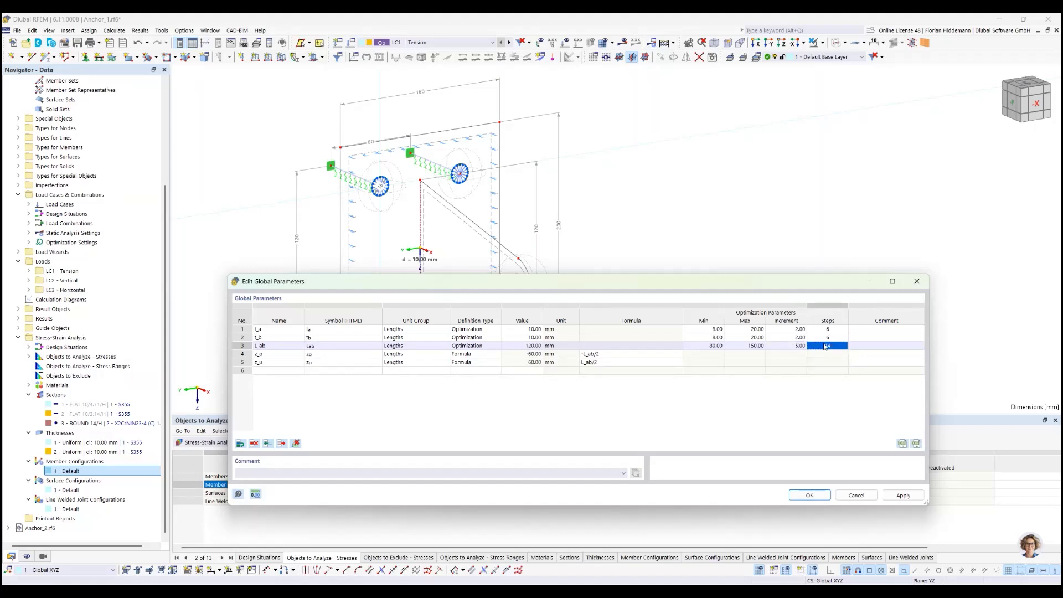
{"action": "left_click", "coordinate": [809, 494]}
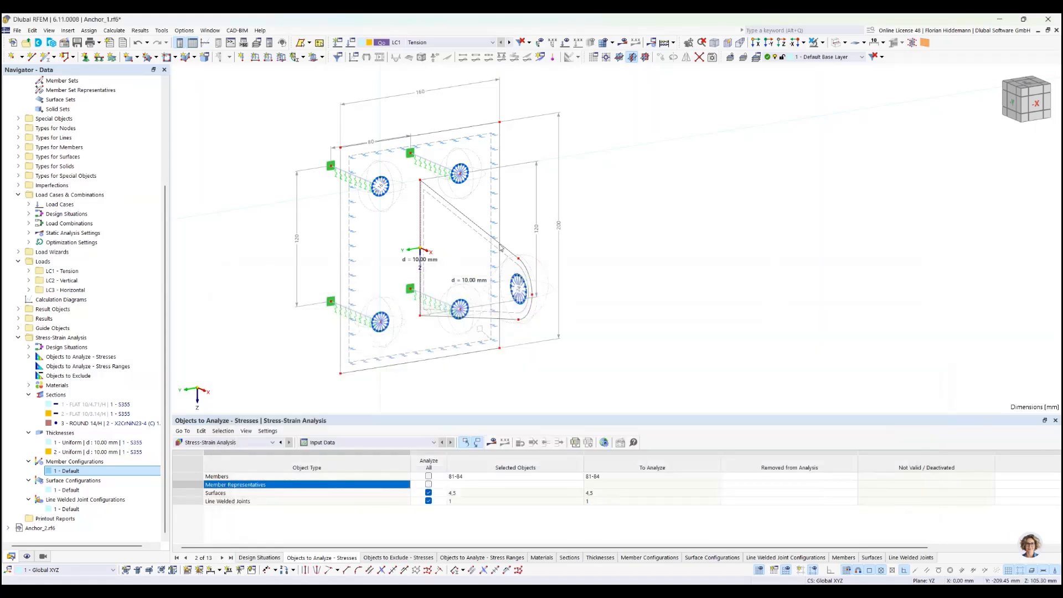
Activate the optimization setting OS1 and choose Particle swarm as its optimizer.
{"action": "left_click", "coordinate": [113, 32]}
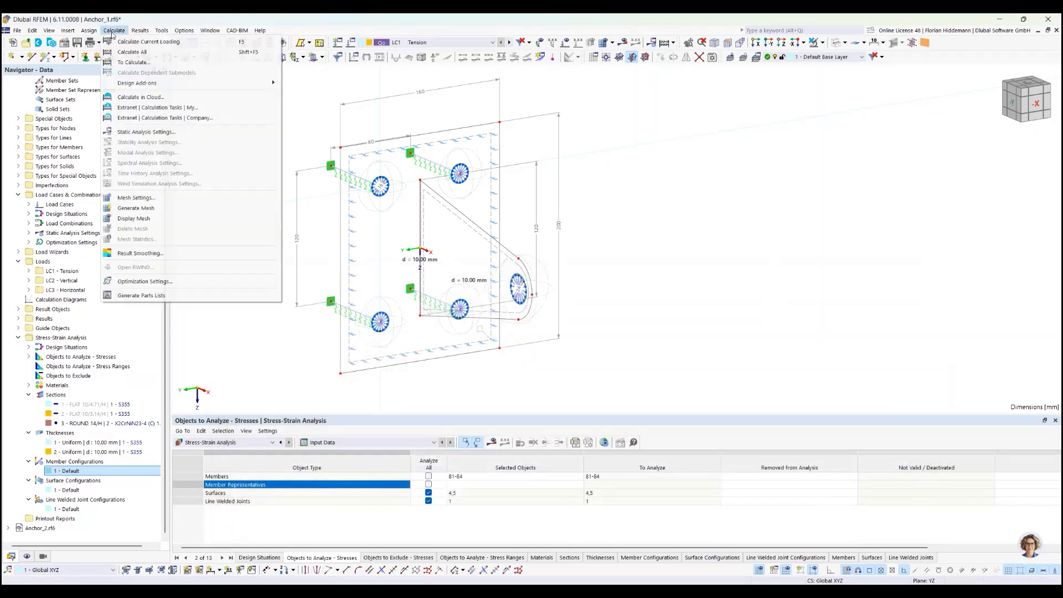
{"action": "left_click", "coordinate": [144, 281]}
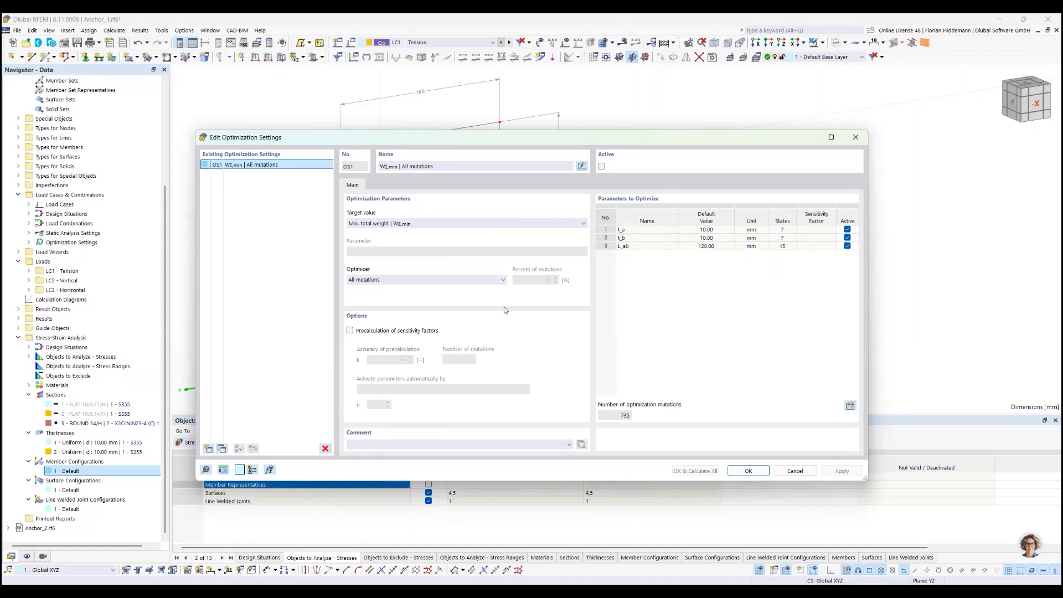
{"action": "left_click", "coordinate": [601, 166]}
{"action": "left_click", "coordinate": [456, 278]}
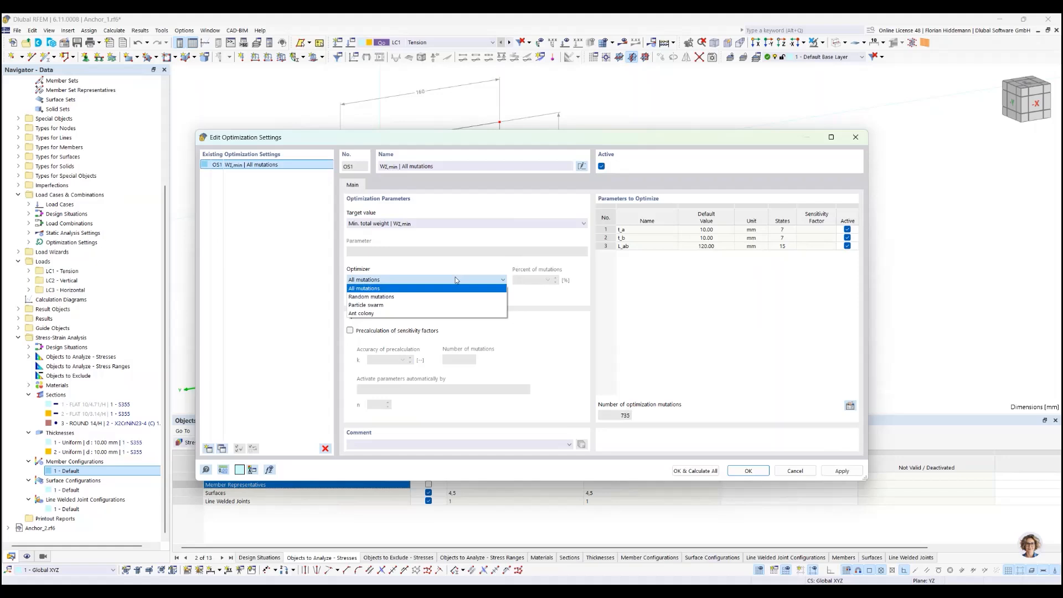
{"action": "left_click", "coordinate": [374, 305]}
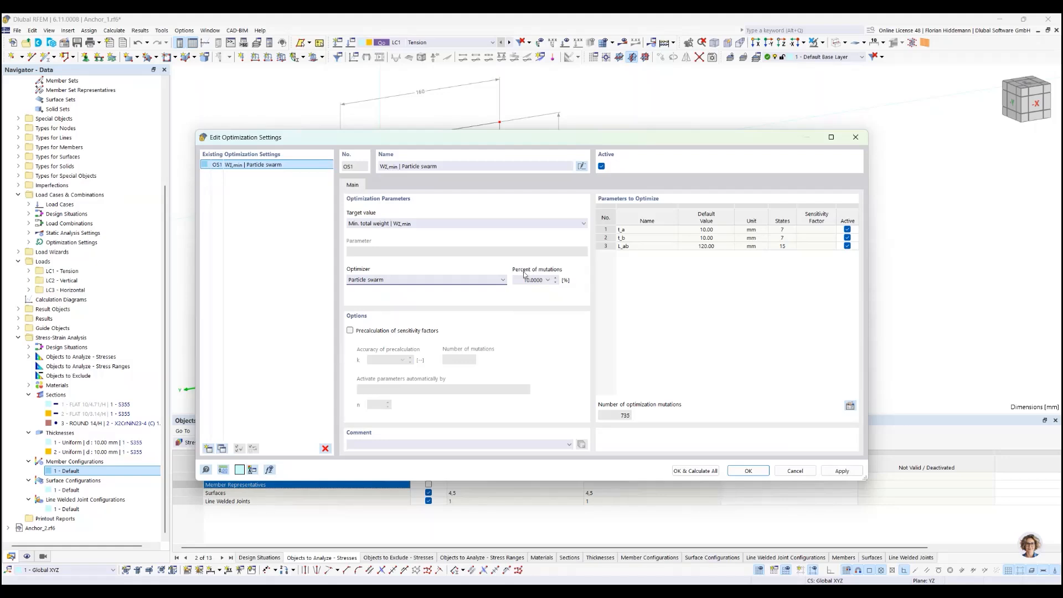
Set the percent of mutations to 5 % and run the complete optimization calculation.
{"action": "left_click", "coordinate": [547, 280]}
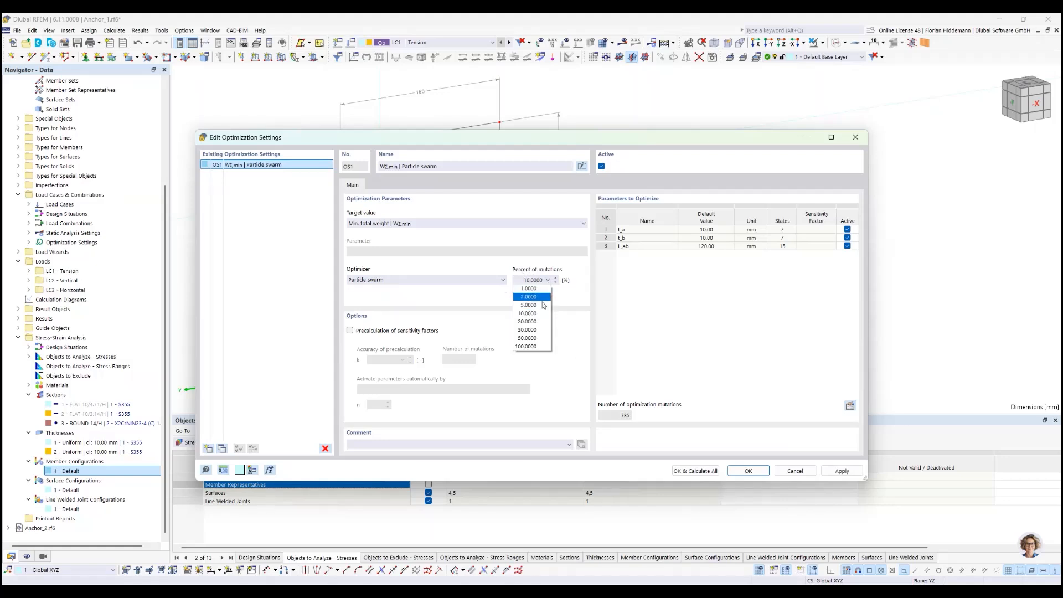
{"action": "left_click", "coordinate": [540, 305]}
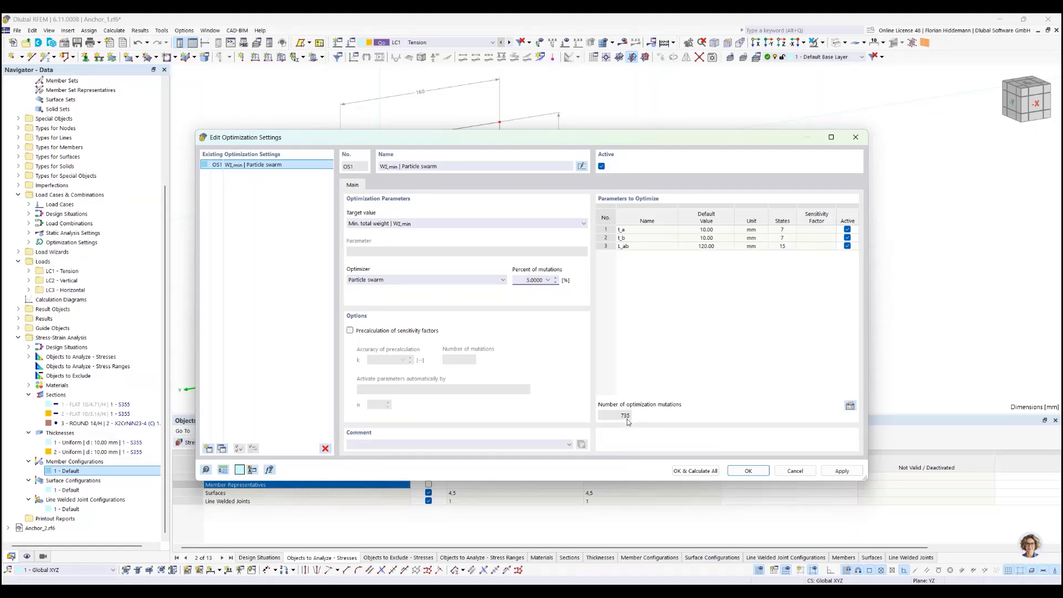
{"action": "left_click", "coordinate": [693, 471]}
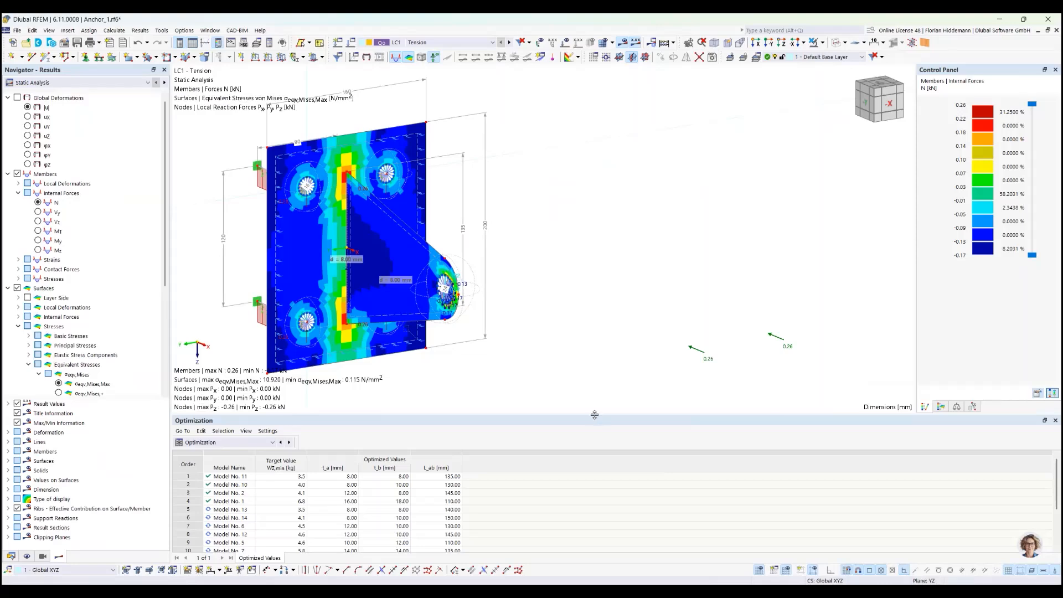
Enlarge the table of optimized values and examine the sensitivity factors of t_a, t_b and L_ab in the optimization settings.
{"action": "left_click_drag", "start_coordinate": [594, 413], "coordinate": [594, 388]}
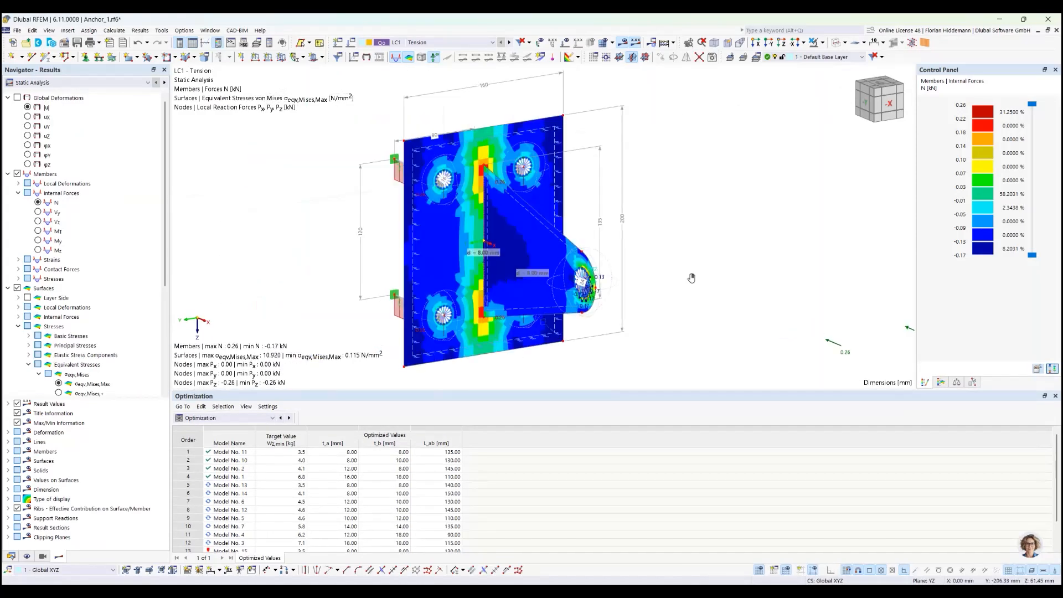
{"action": "left_click", "coordinate": [114, 31]}
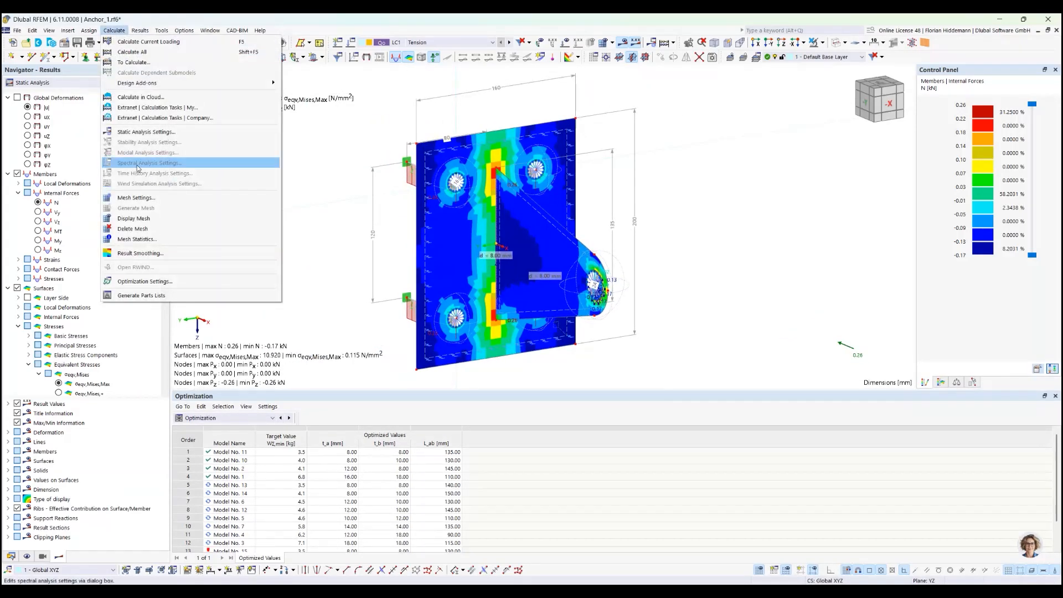
{"action": "left_click", "coordinate": [145, 281]}
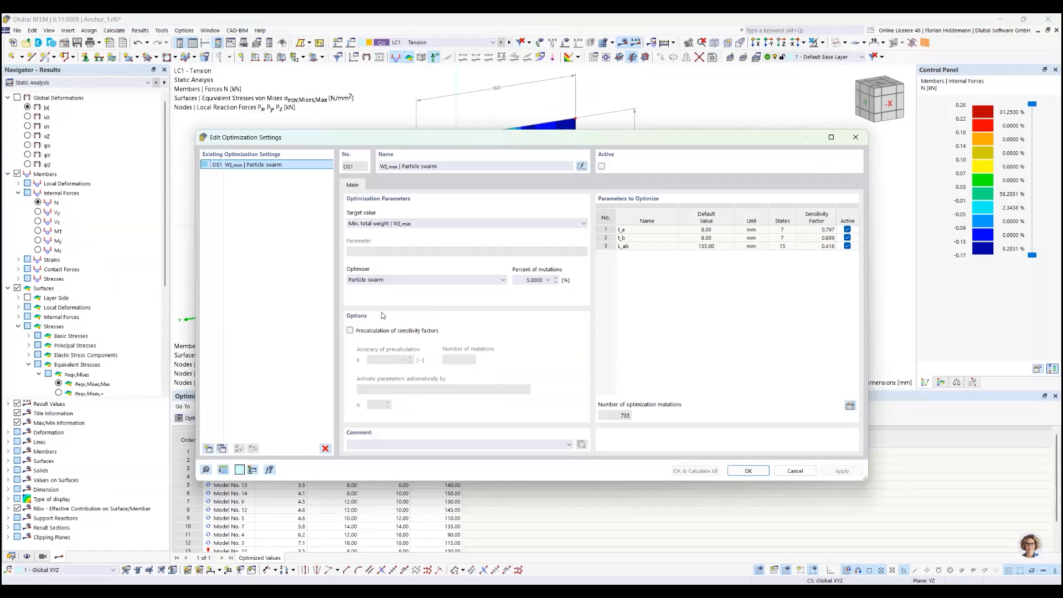
{"action": "left_click_drag", "start_coordinate": [871, 241], "coordinate": [951, 242]}
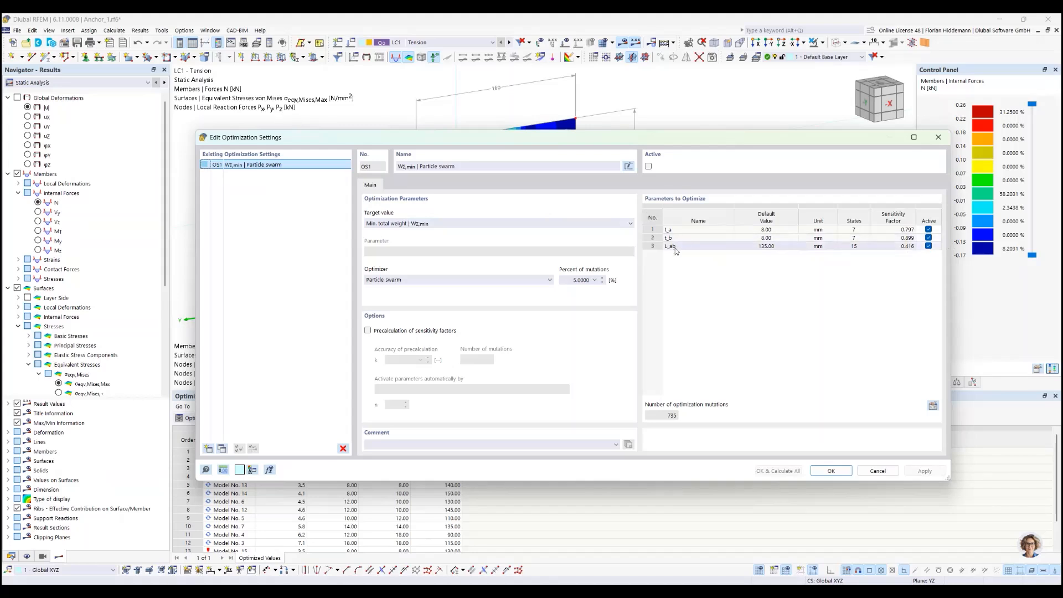
{"action": "left_click_drag", "start_coordinate": [616, 142], "coordinate": [589, 243]}
{"action": "left_click_drag", "start_coordinate": [516, 243], "coordinate": [519, 192]}
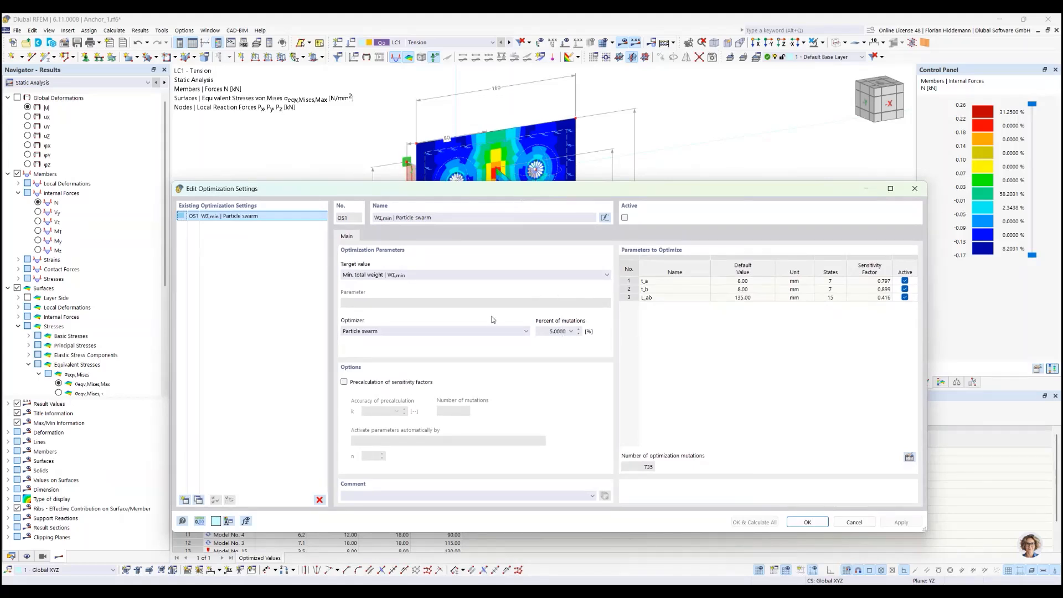
Try precalculating the sensitivity factors with accuracy k = 2.00 and activation by number of parameters, and switch the precalculation off again.
{"action": "left_click", "coordinate": [344, 382]}
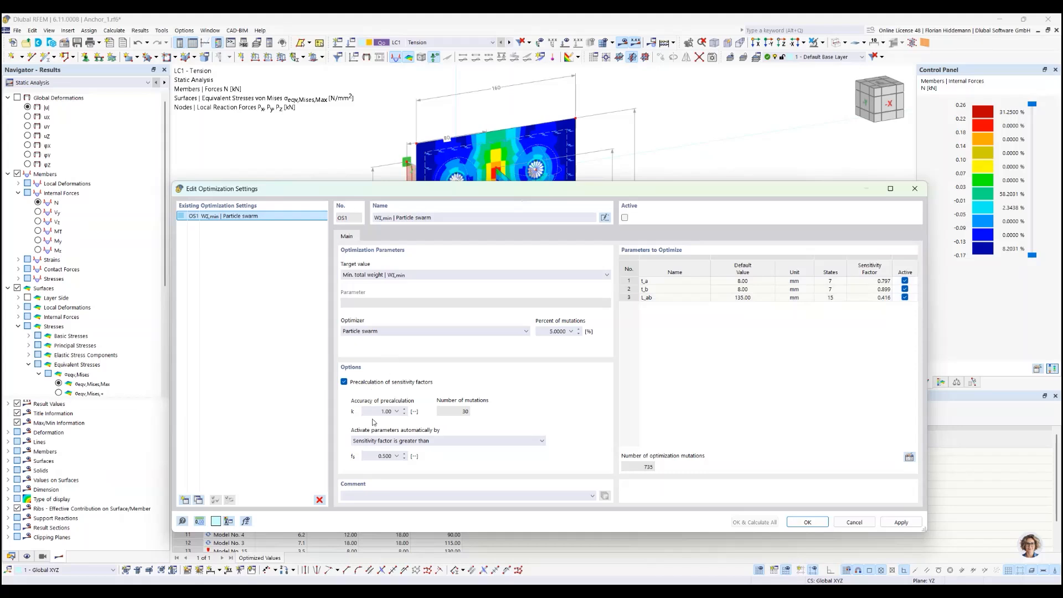
{"action": "left_click", "coordinate": [396, 410]}
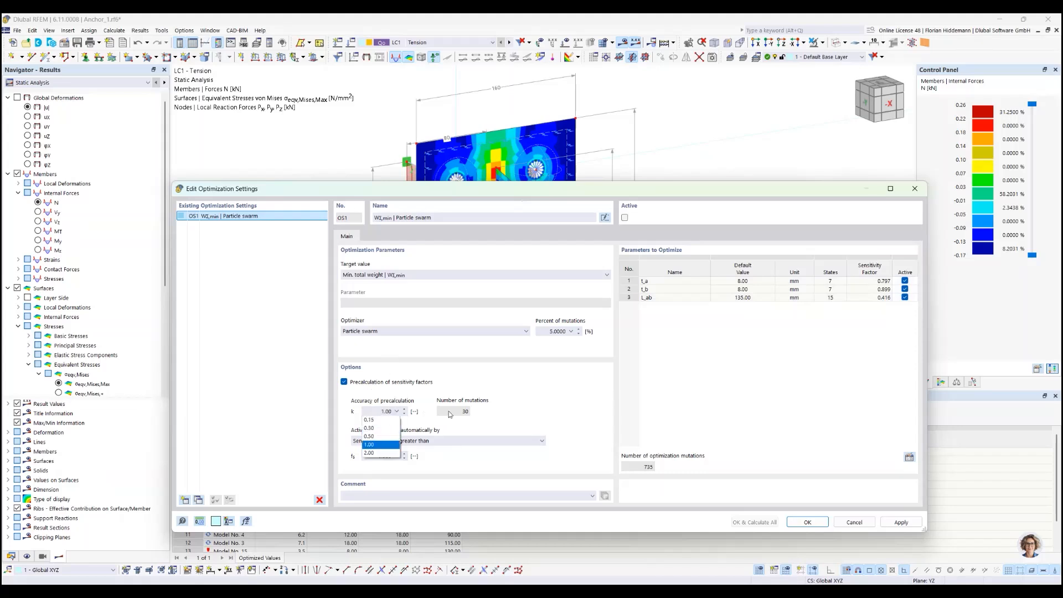
{"action": "left_click", "coordinate": [379, 452]}
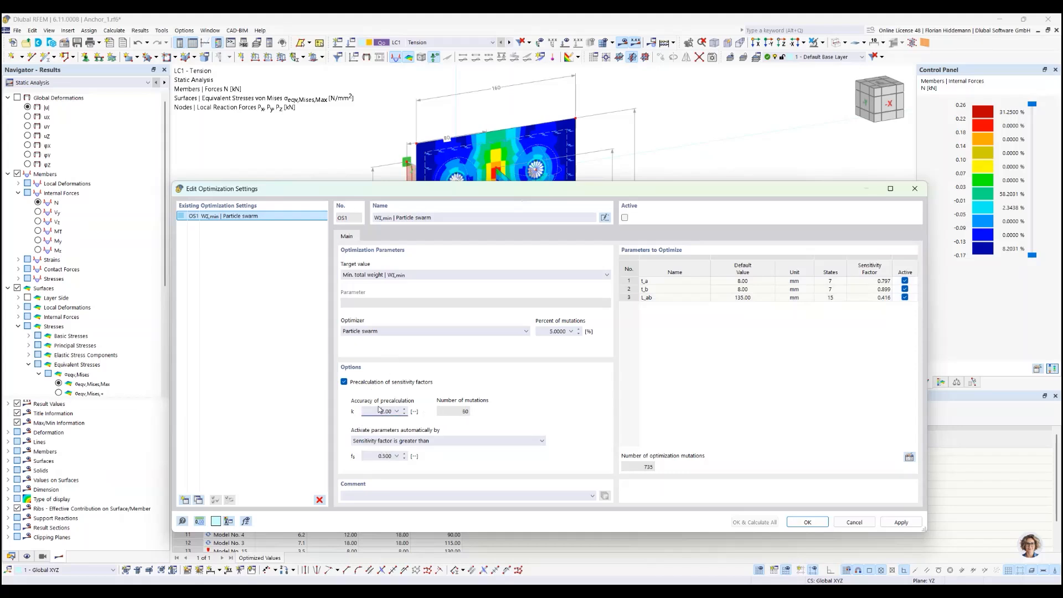
{"action": "left_click", "coordinate": [468, 412]}
{"action": "left_click", "coordinate": [534, 441]}
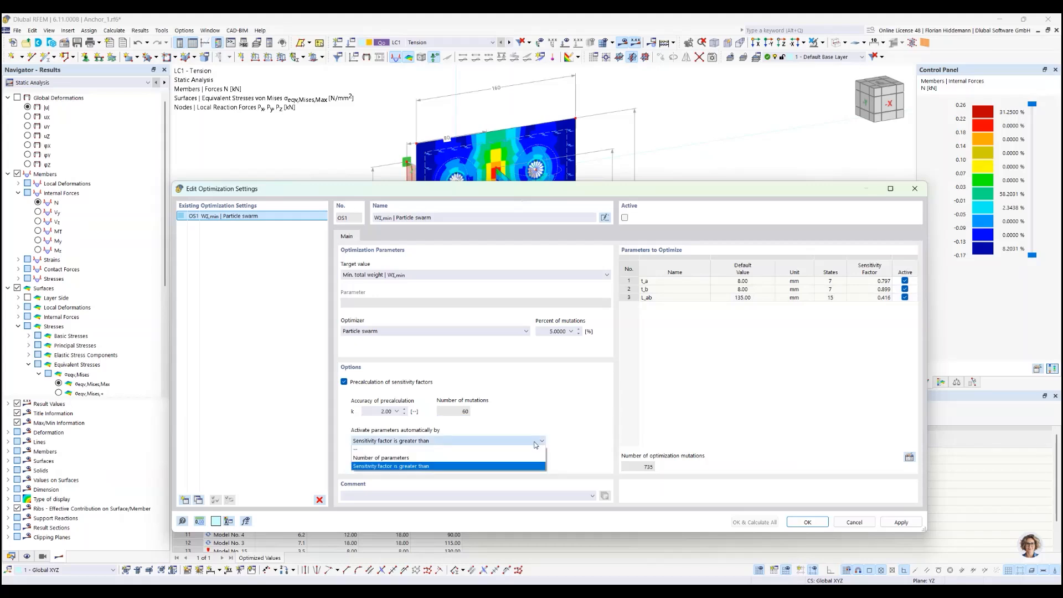
{"action": "left_click", "coordinate": [413, 458]}
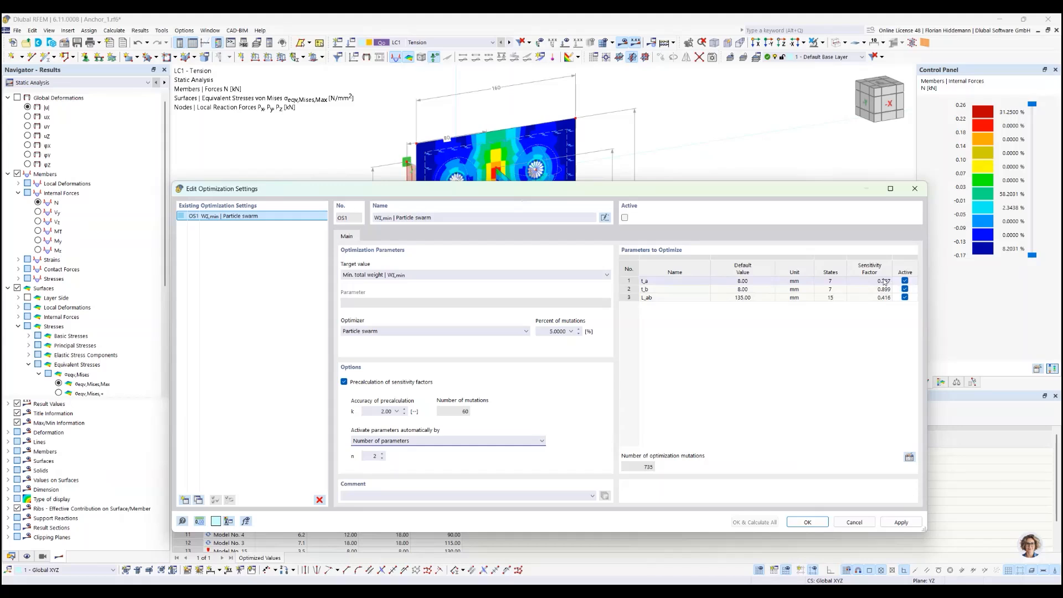
{"action": "left_click", "coordinate": [344, 382]}
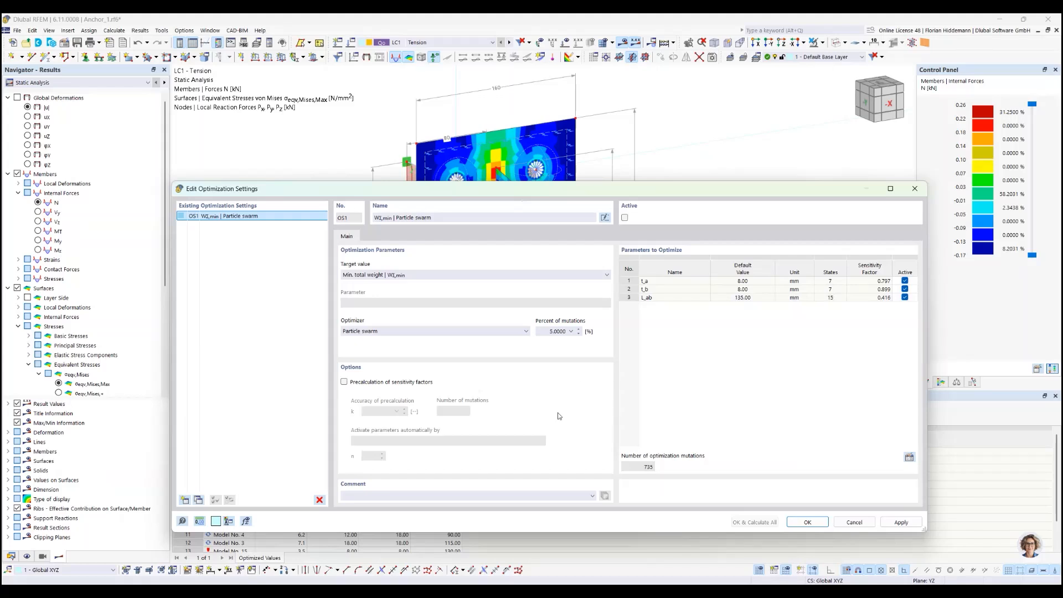
Uncover the table of optimized values behind the optimization settings and close the settings without saving.
{"action": "left_click_drag", "start_coordinate": [585, 197], "coordinate": [593, 173]}
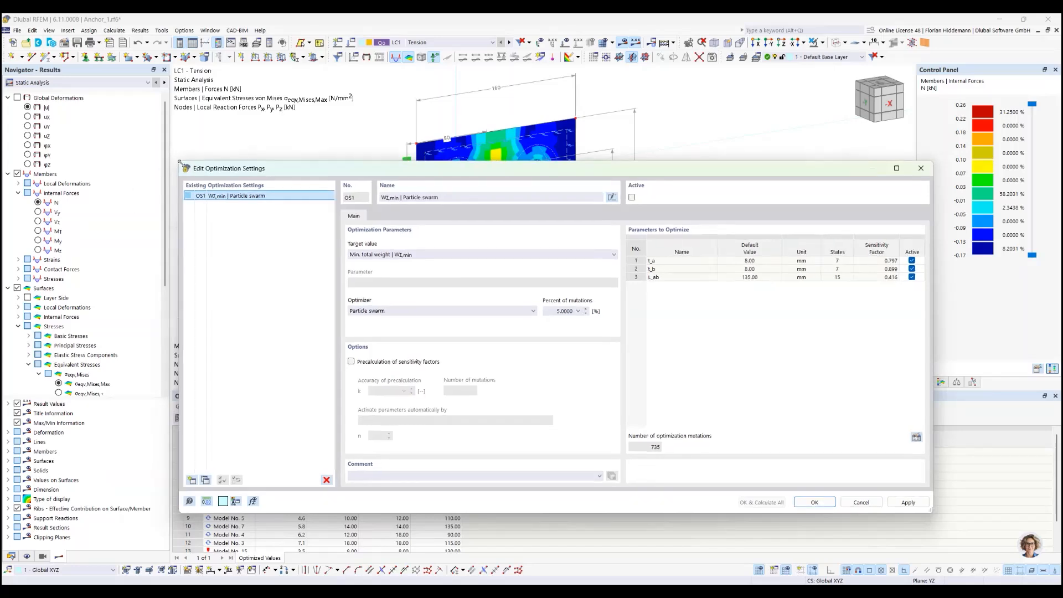
{"action": "left_click_drag", "start_coordinate": [172, 167], "coordinate": [255, 181]}
{"action": "left_click_drag", "start_coordinate": [492, 188], "coordinate": [585, 128]}
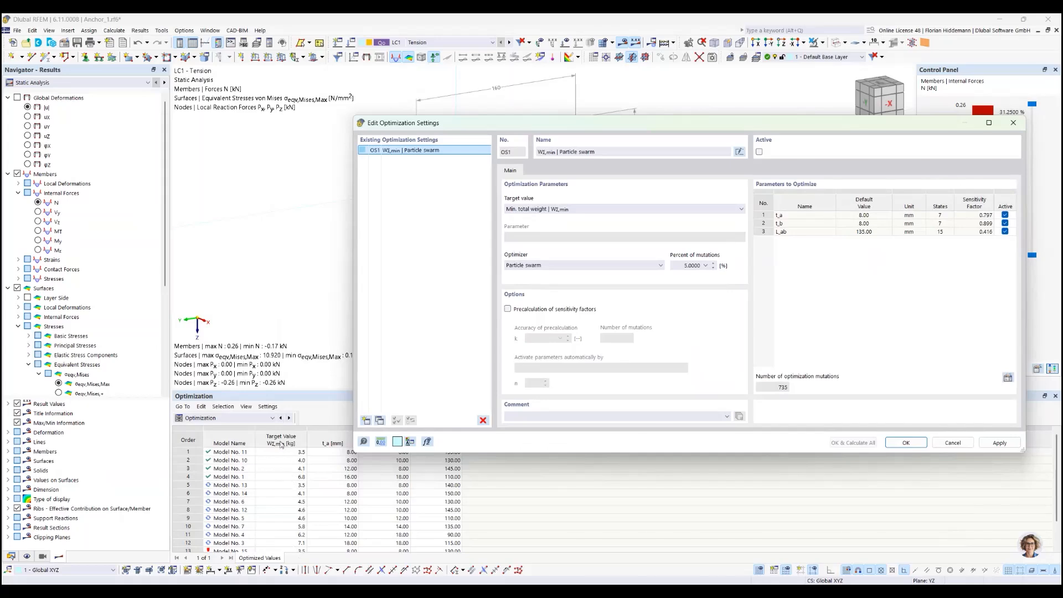
{"action": "left_click", "coordinate": [953, 442]}
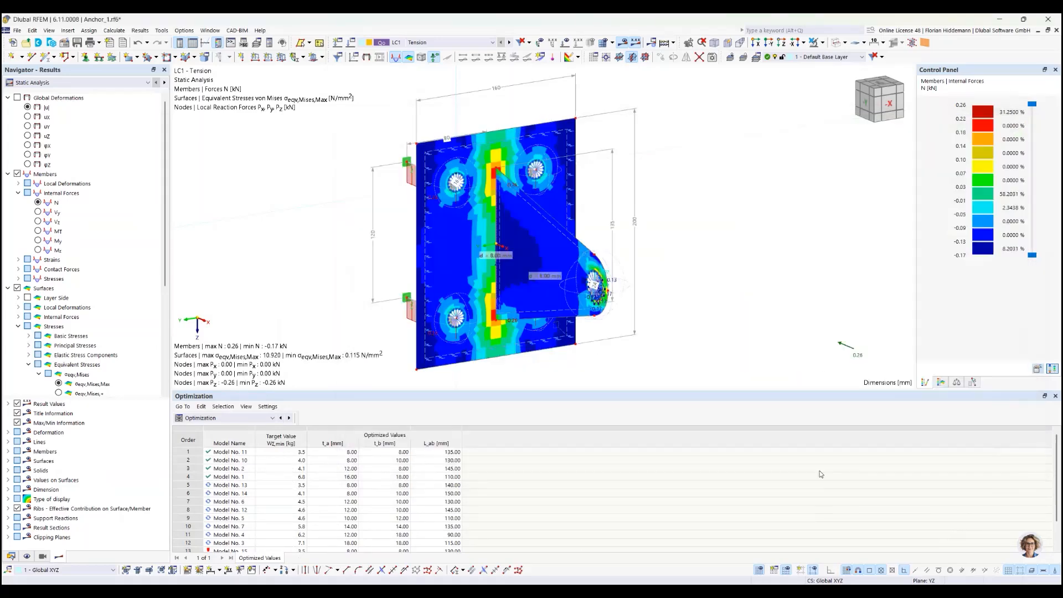
{"action": "left_click_drag", "start_coordinate": [404, 389], "coordinate": [404, 402]}
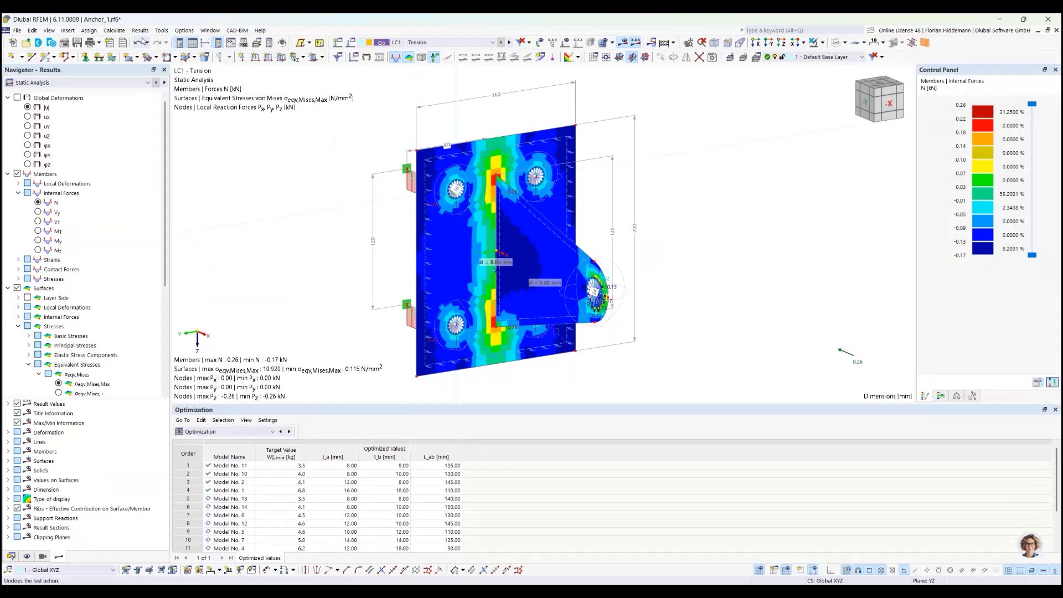
Set the percent of mutations of optimization setting OS1 to 20 %, activate it and start the complete optimization calculation.
{"action": "left_click", "coordinate": [115, 31]}
{"action": "left_click", "coordinate": [170, 281]}
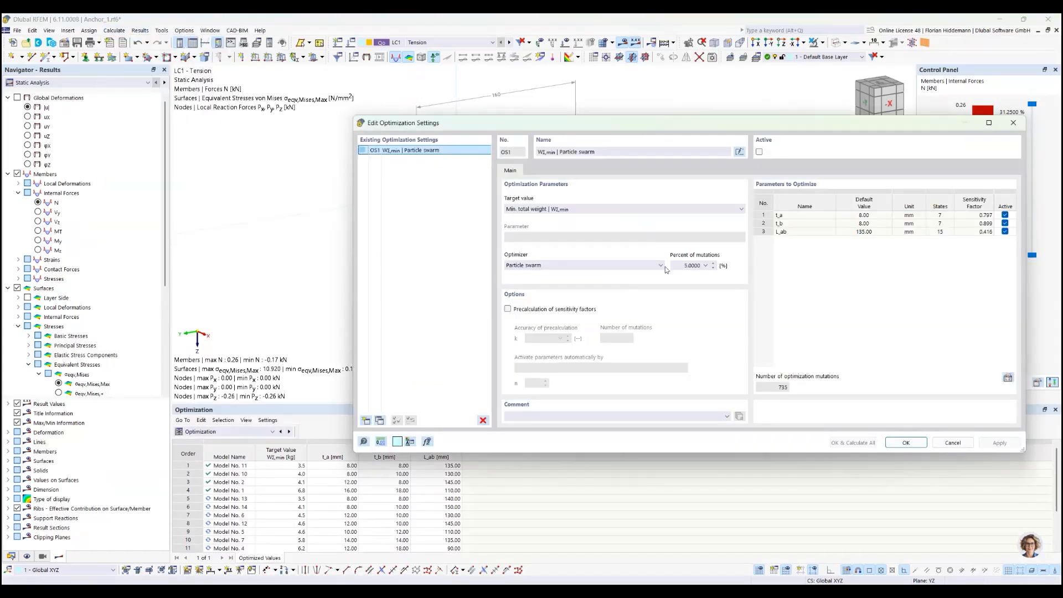
{"action": "double_click", "coordinate": [676, 265]}
{"action": "left_click", "coordinate": [706, 265]}
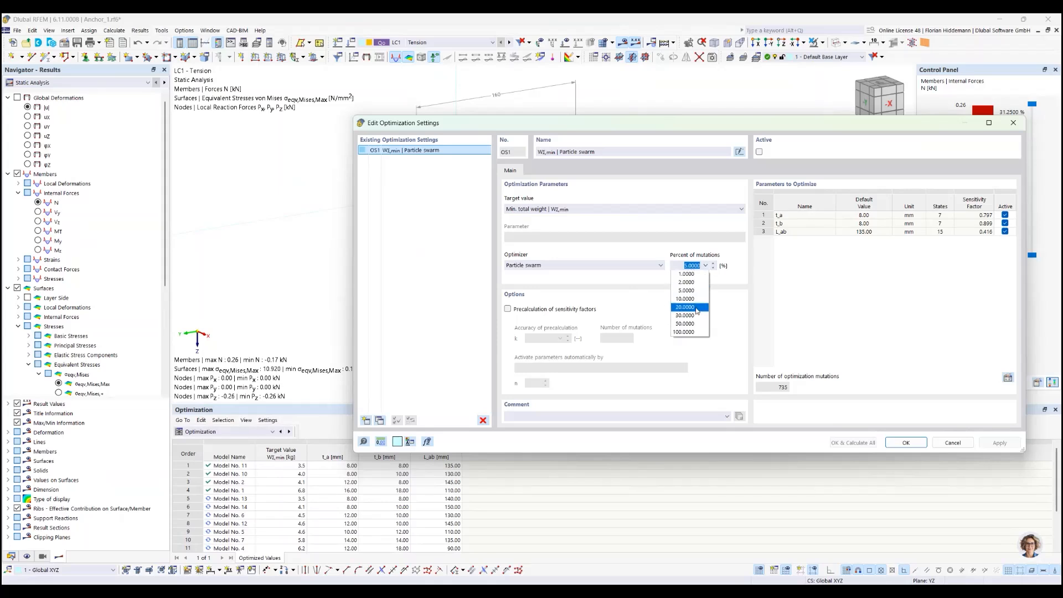
{"action": "left_click", "coordinate": [696, 308]}
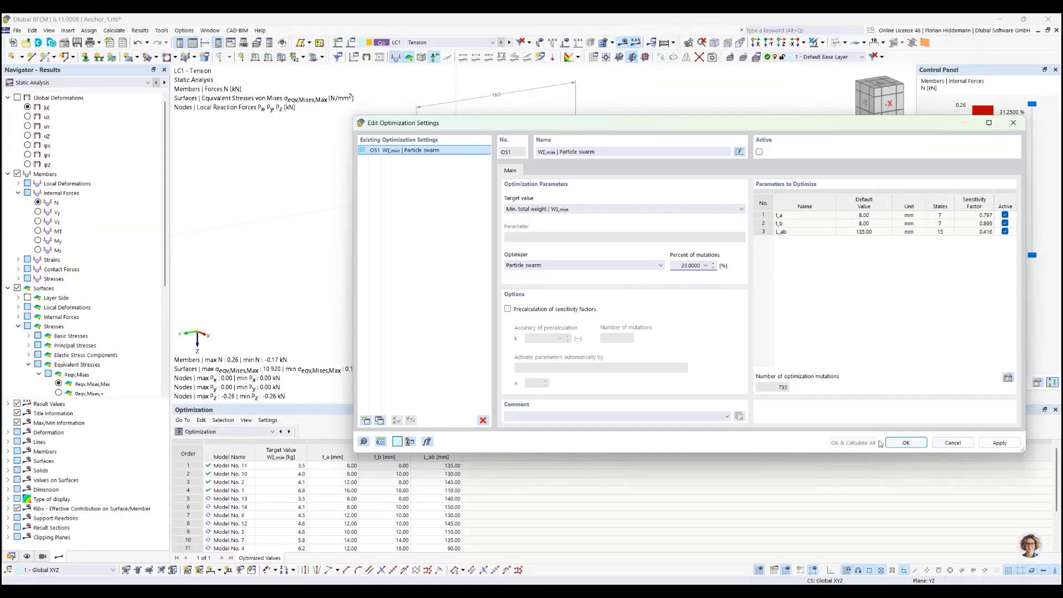
{"action": "left_click", "coordinate": [758, 152]}
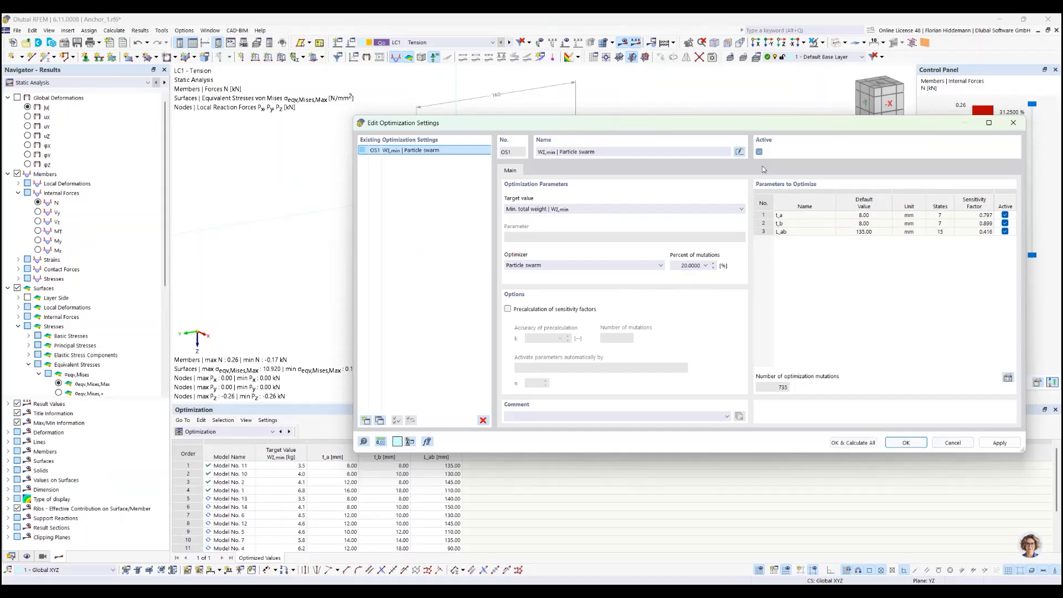
{"action": "left_click", "coordinate": [853, 442]}
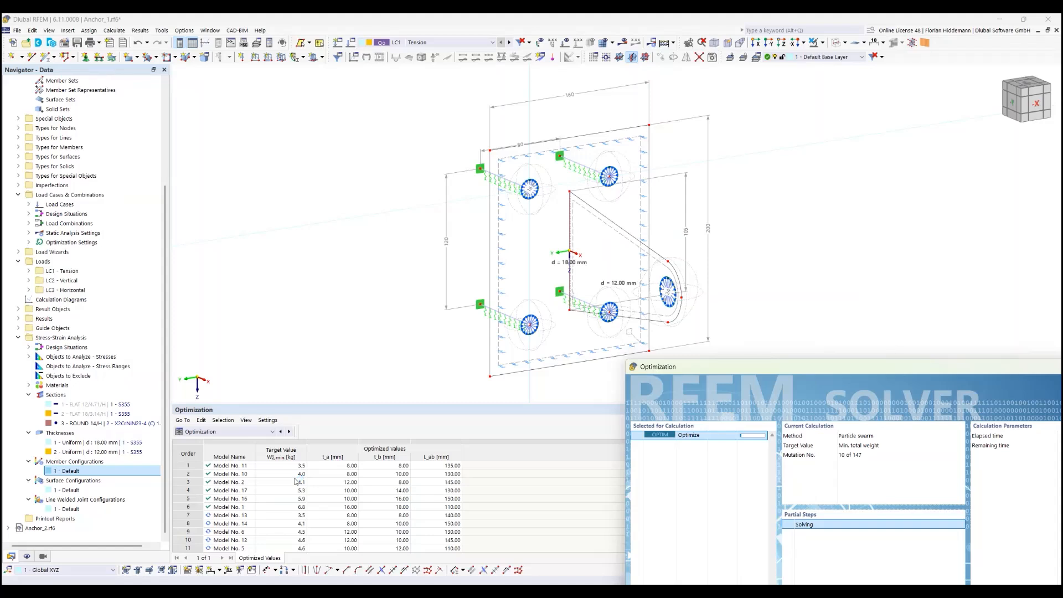
Cancel the running particle swarm optimization and acknowledge the cancellation.
{"action": "left_click_drag", "start_coordinate": [831, 390], "coordinate": [628, 191]}
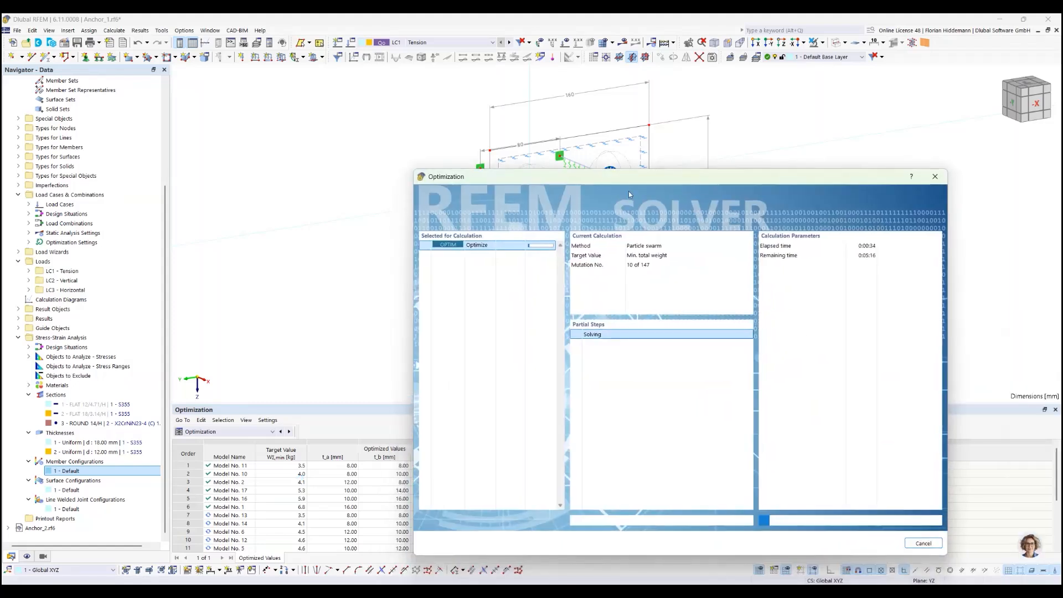
{"action": "left_click", "coordinate": [922, 543]}
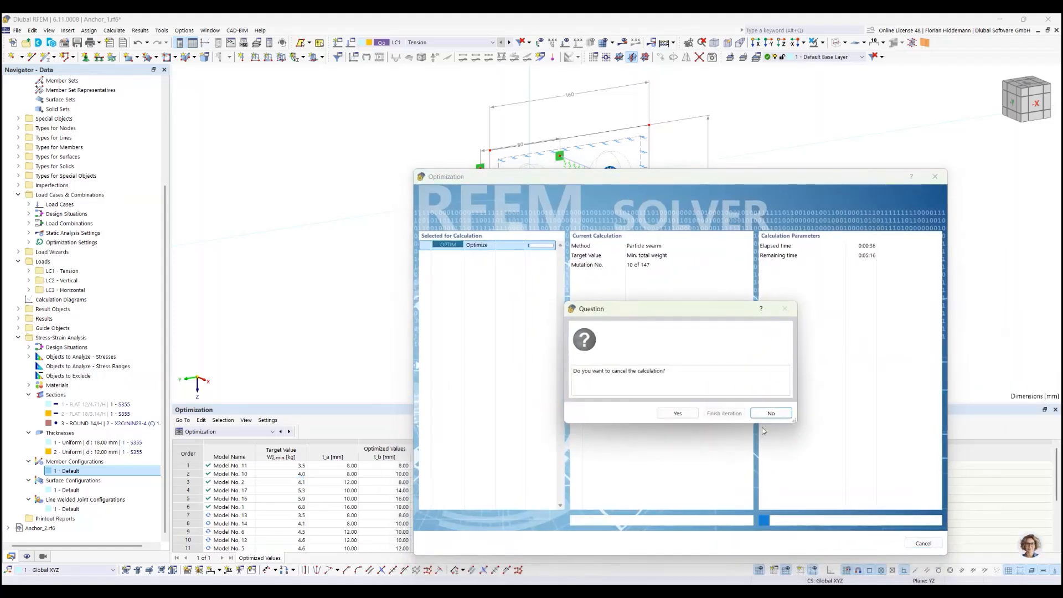
{"action": "left_click", "coordinate": [677, 414]}
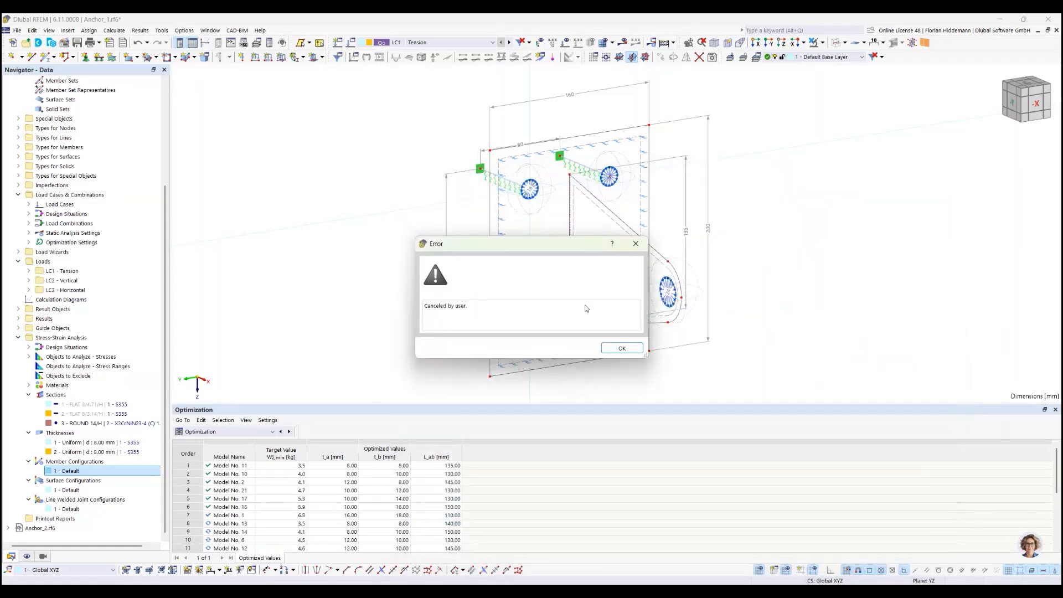
{"action": "left_click", "coordinate": [623, 348]}
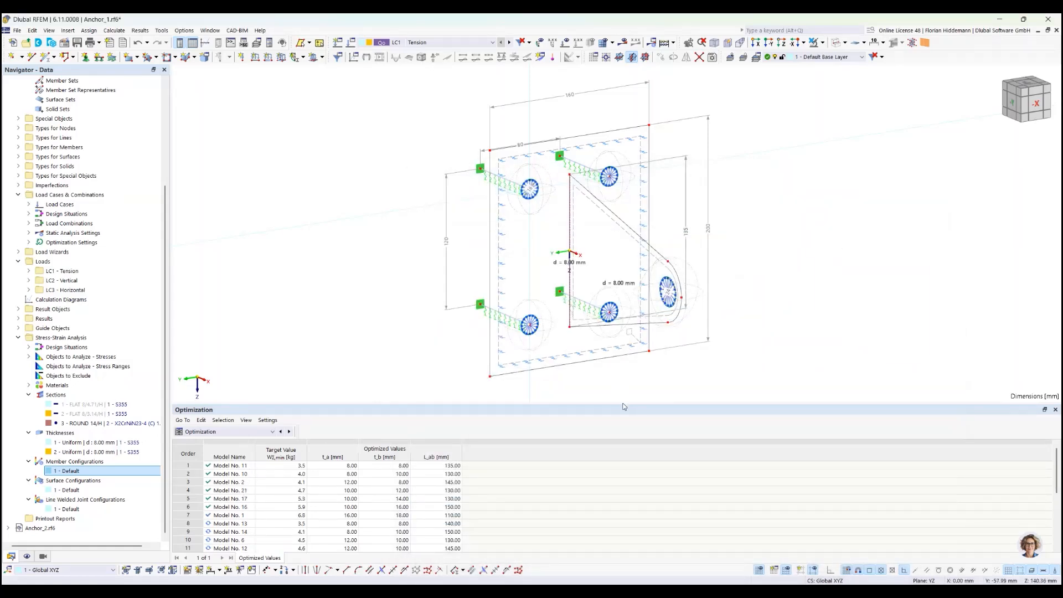
Enlarge the table of optimized values and load the mutation Model No. 20 into the model.
{"action": "left_click_drag", "start_coordinate": [320, 402], "coordinate": [320, 354]}
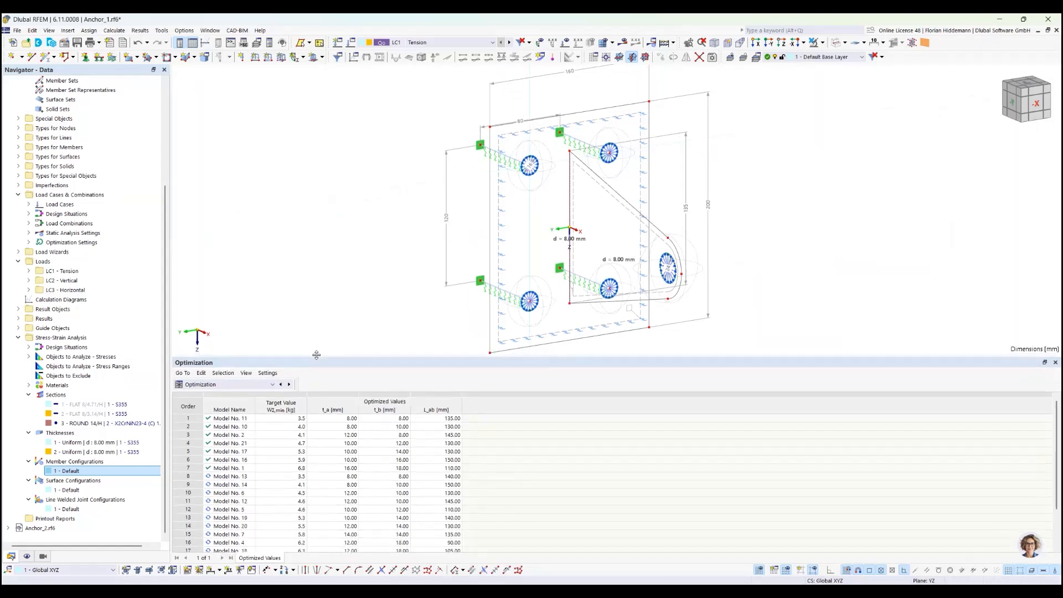
{"action": "left_click", "coordinate": [249, 419]}
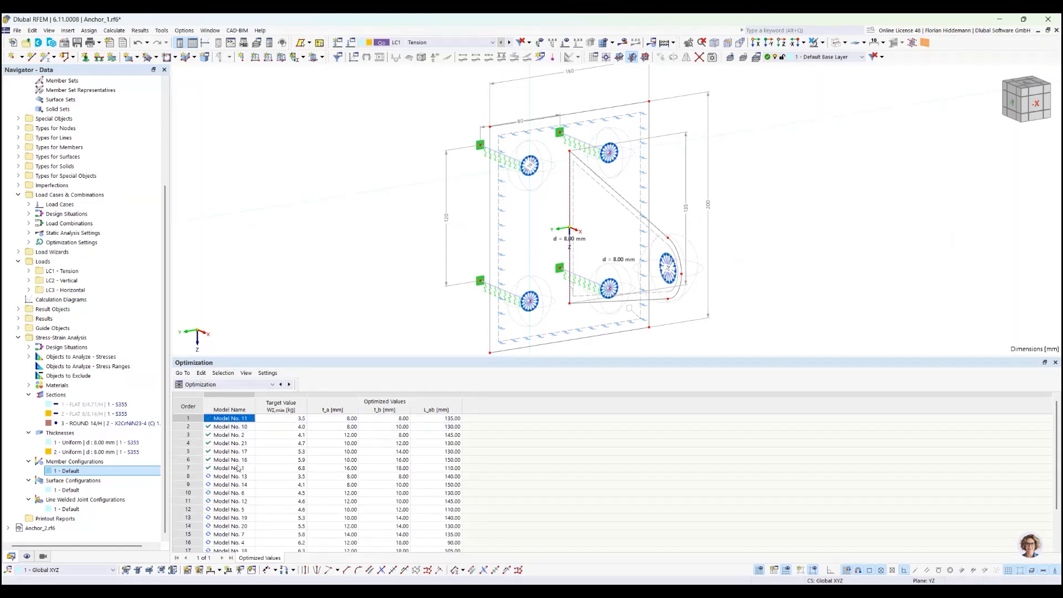
{"action": "scroll", "coordinate": [238, 471], "scroll_direction": "down", "scroll_amount": 2}
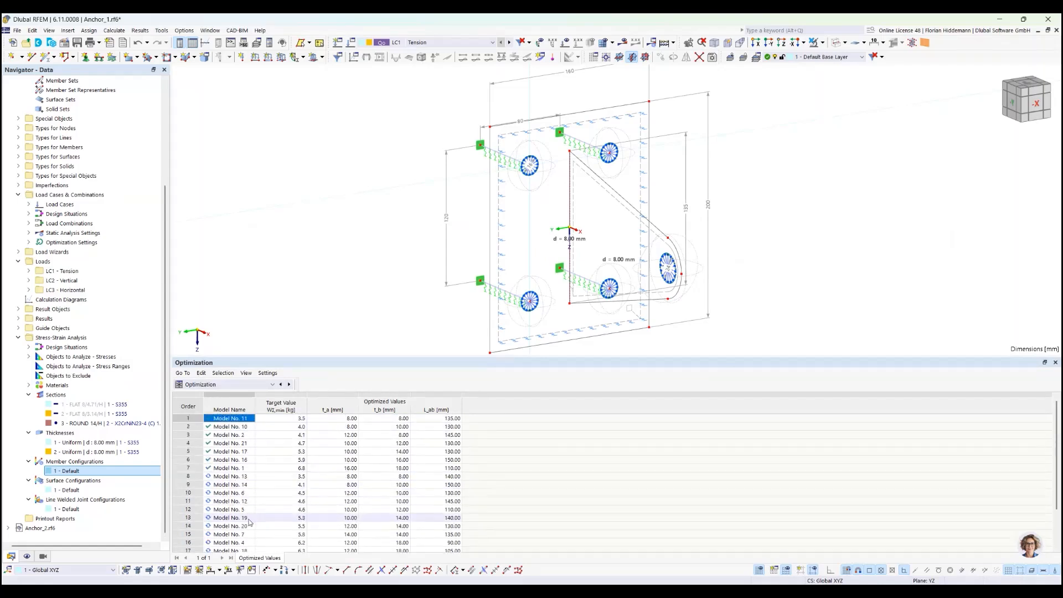
{"action": "scroll", "coordinate": [246, 520], "scroll_direction": "up", "scroll_amount": 2}
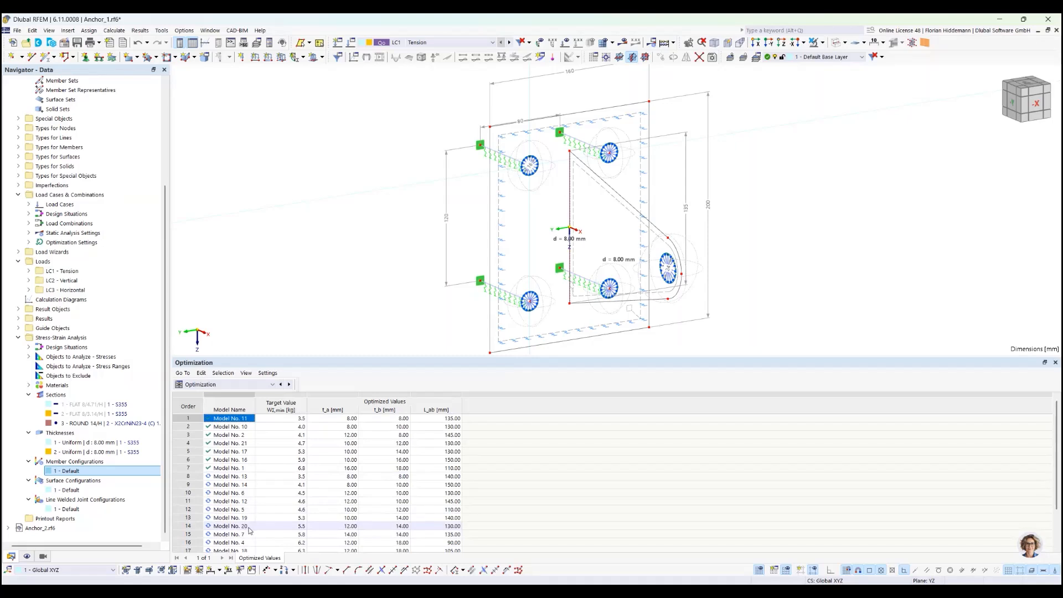
{"action": "left_click", "coordinate": [246, 527]}
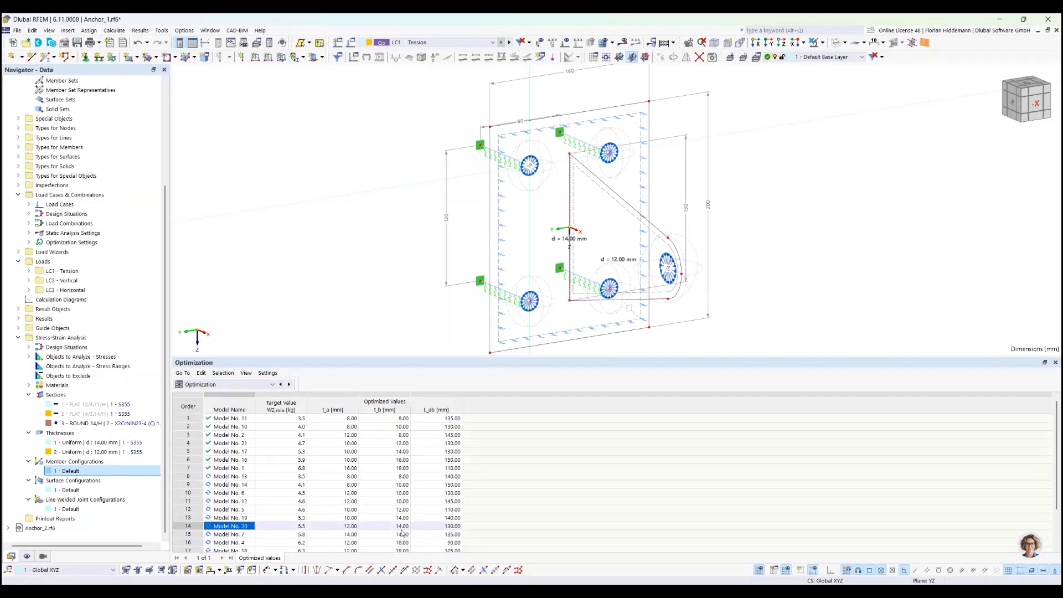
Calculate everything for the loaded mutation and examine the governing results of its stress-strain analysis.
{"action": "left_click", "coordinate": [124, 31]}
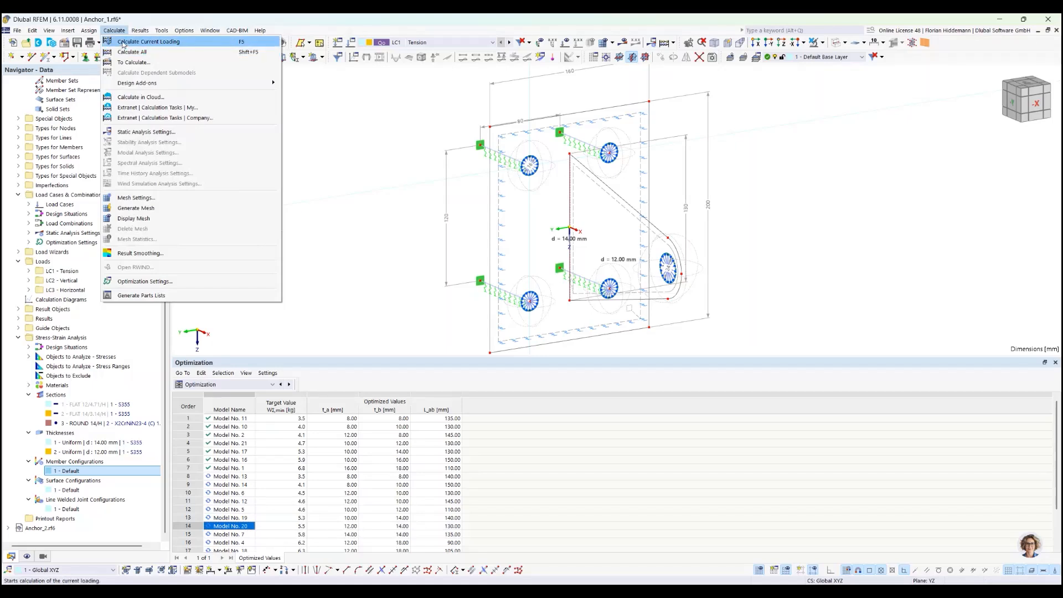
{"action": "left_click", "coordinate": [128, 53]}
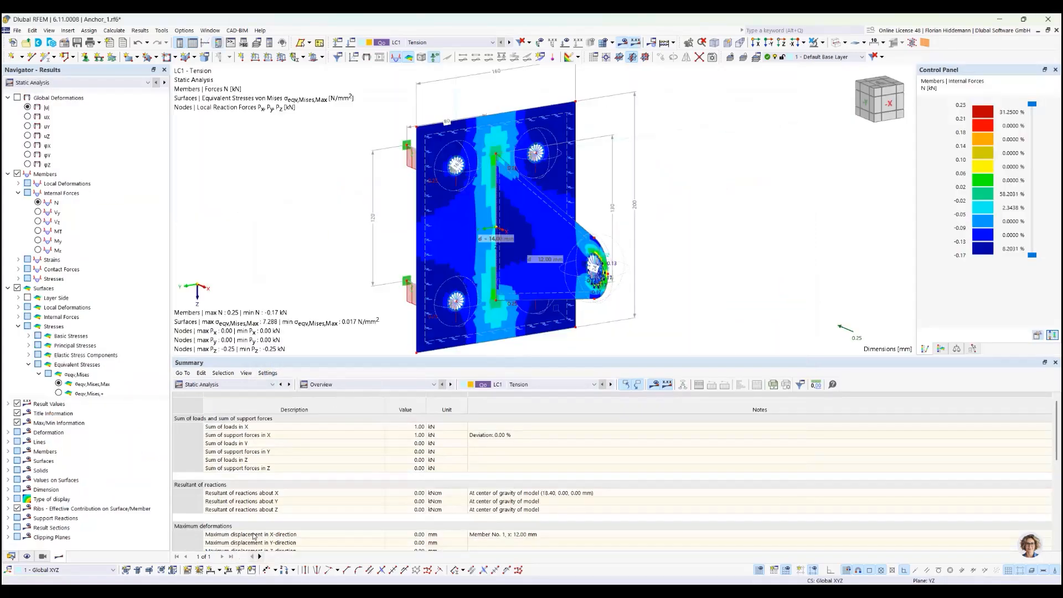
{"action": "left_click", "coordinate": [252, 385]}
{"action": "left_click", "coordinate": [224, 468]}
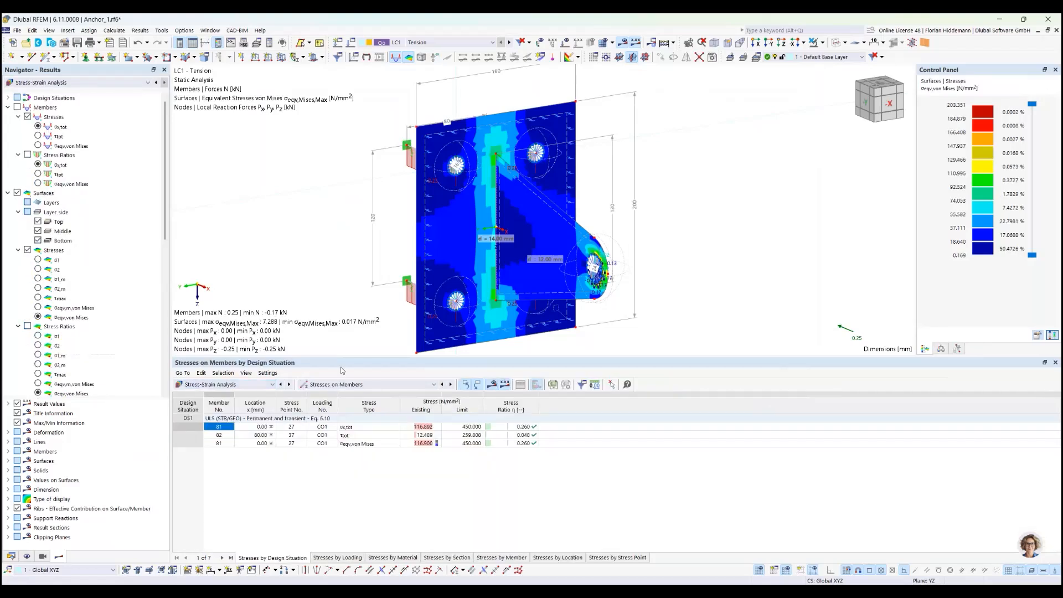
{"action": "left_click", "coordinate": [417, 389]}
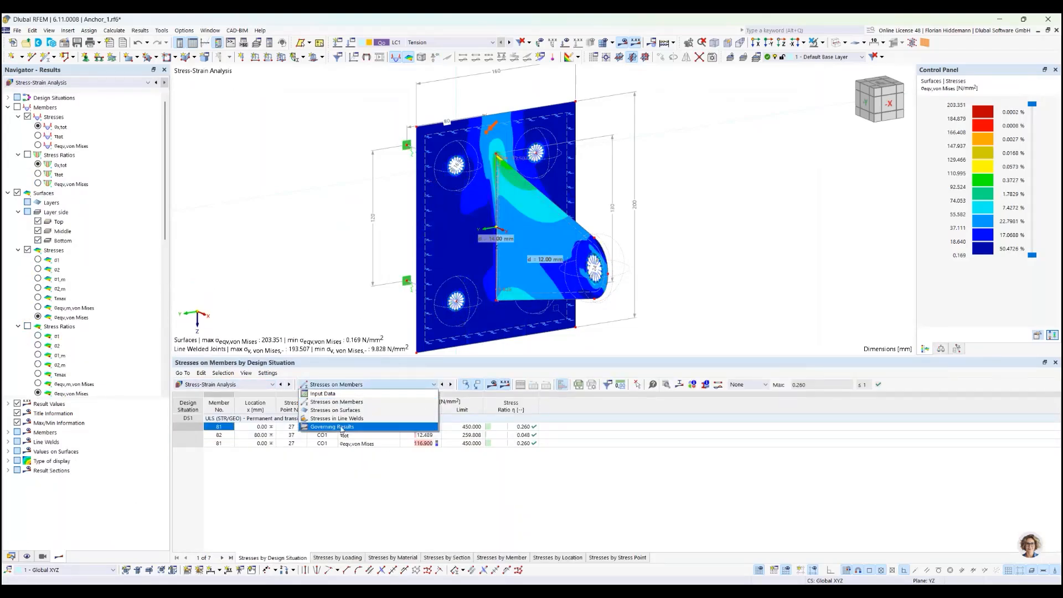
{"action": "left_click", "coordinate": [387, 431]}
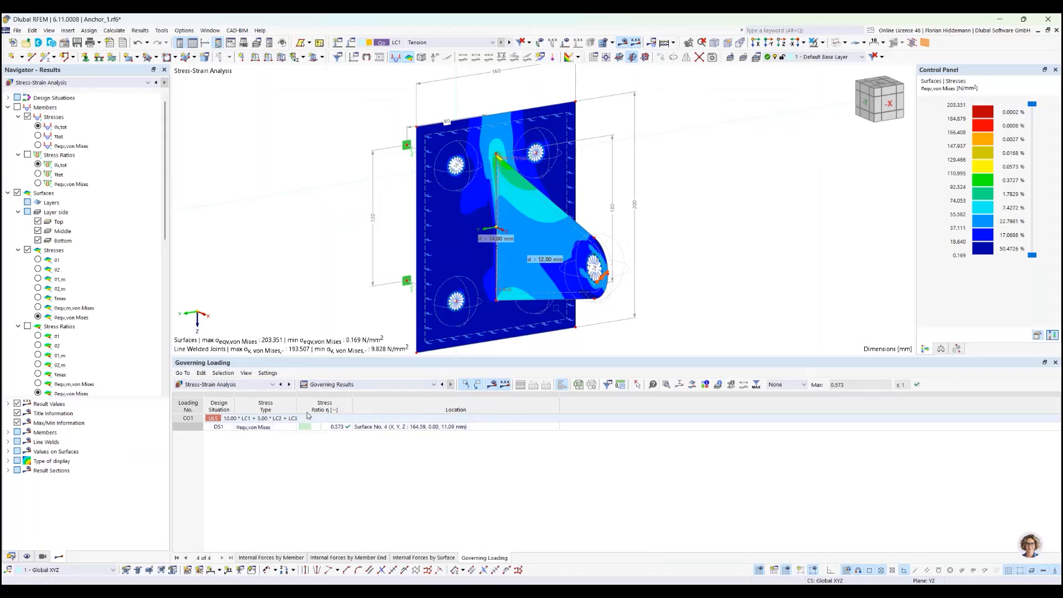
Return to the table of optimized values and load the lightest mutation, Model No. 11, accepting the deletion of all results.
{"action": "left_click", "coordinate": [238, 384]}
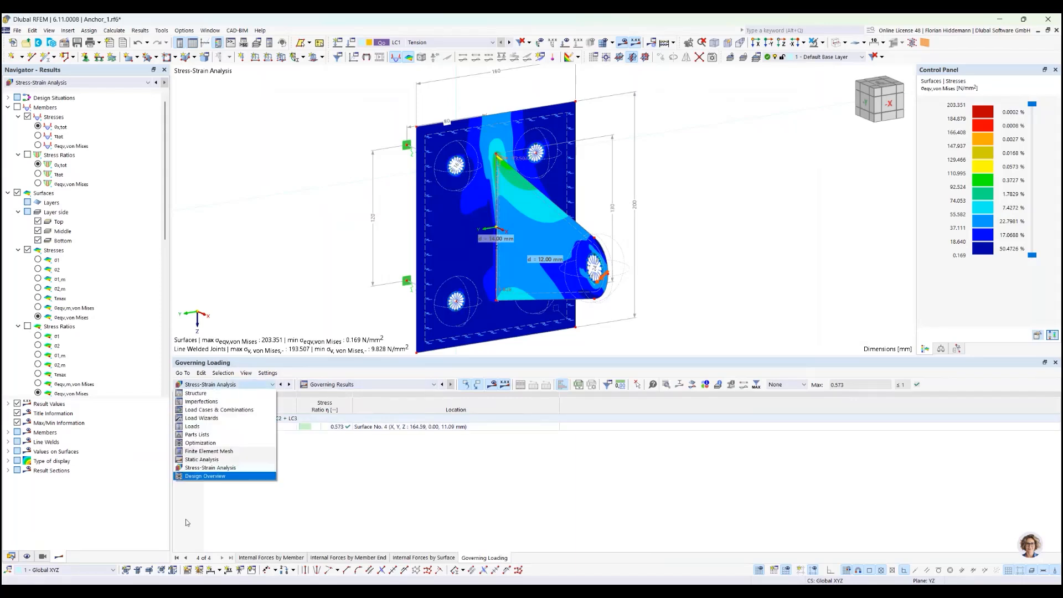
{"action": "left_click", "coordinate": [200, 442]}
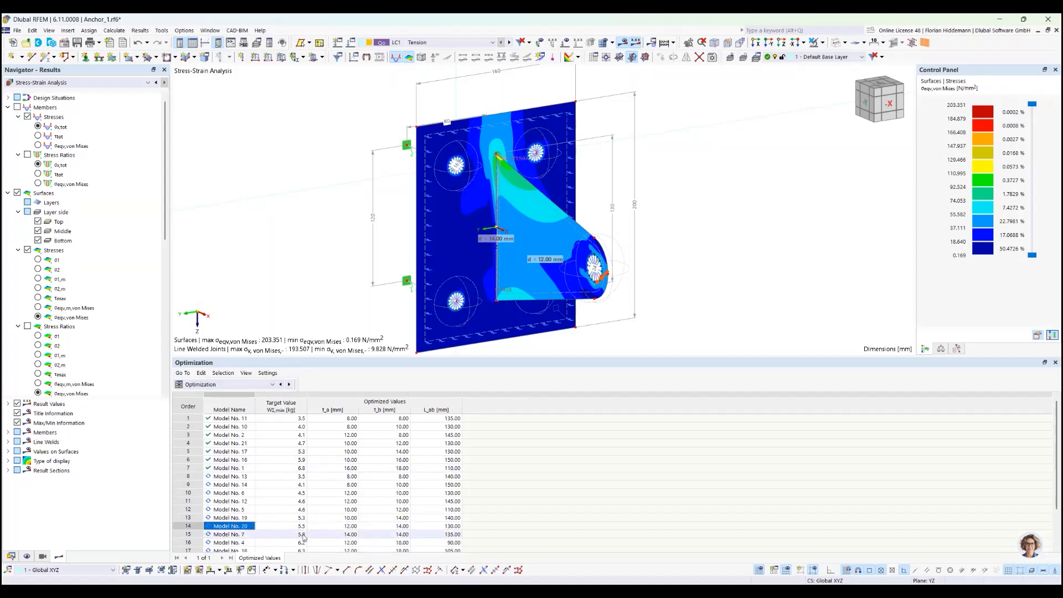
{"action": "double_click", "coordinate": [242, 419]}
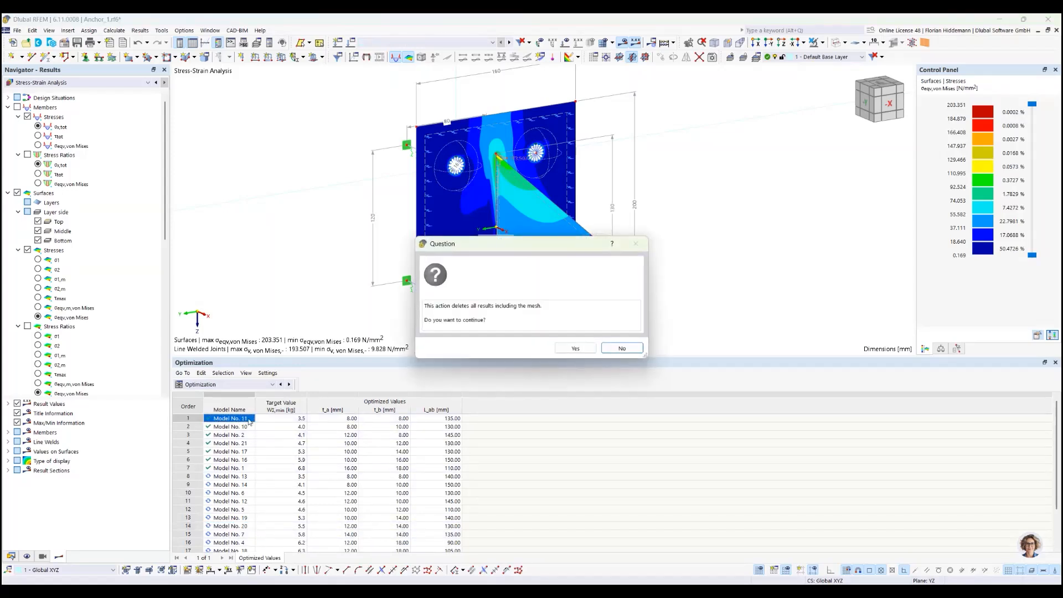
{"action": "left_click", "coordinate": [578, 348]}
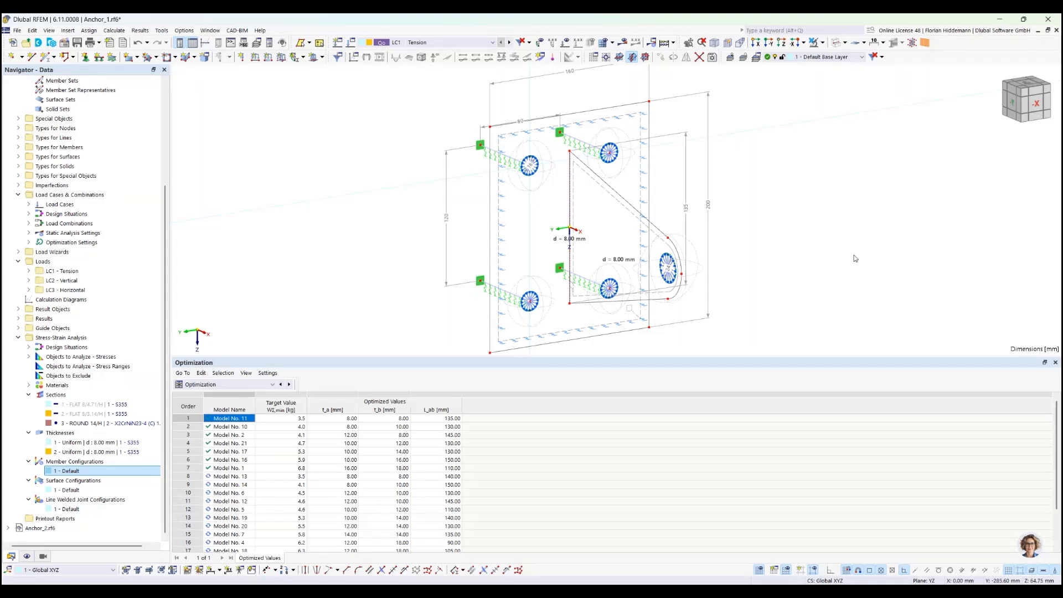
{"action": "middle_click_drag", "start_coordinate": [891, 258], "coordinate": [823, 231], "text": "ctrl"}
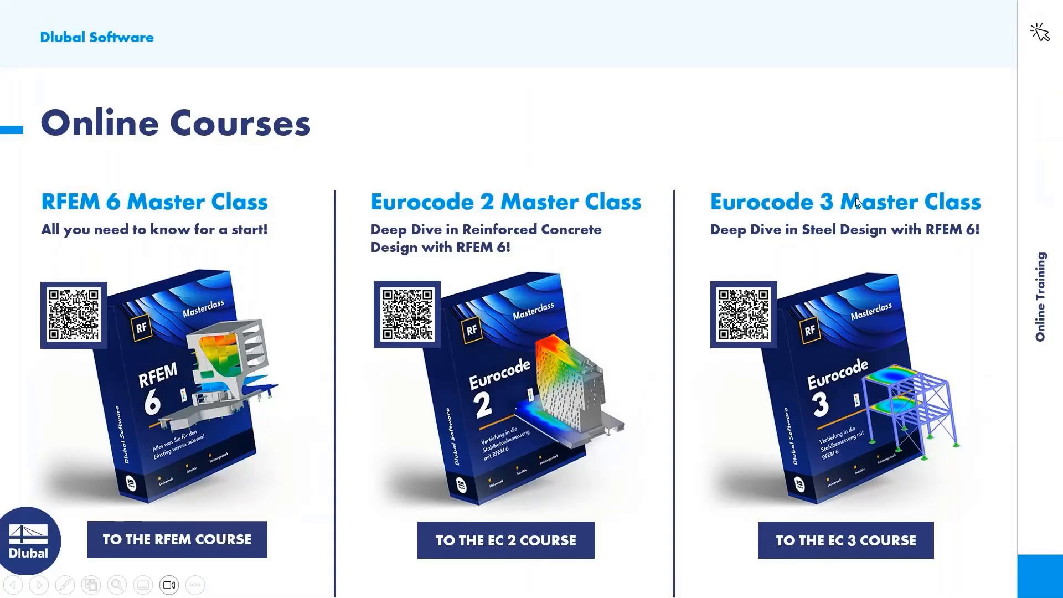
{"action": "left_click", "coordinate": [881, 251]}
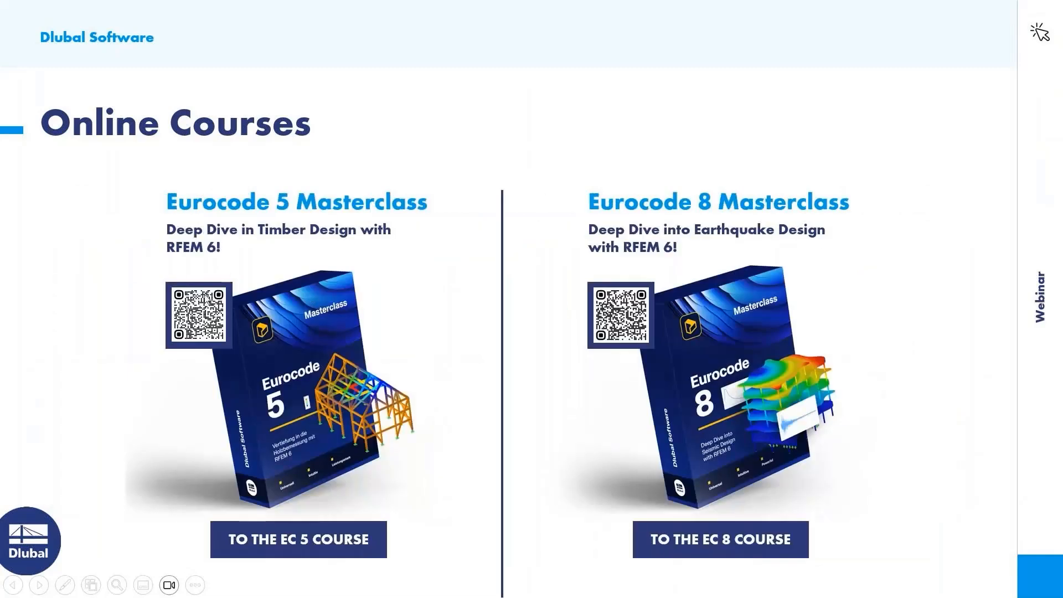